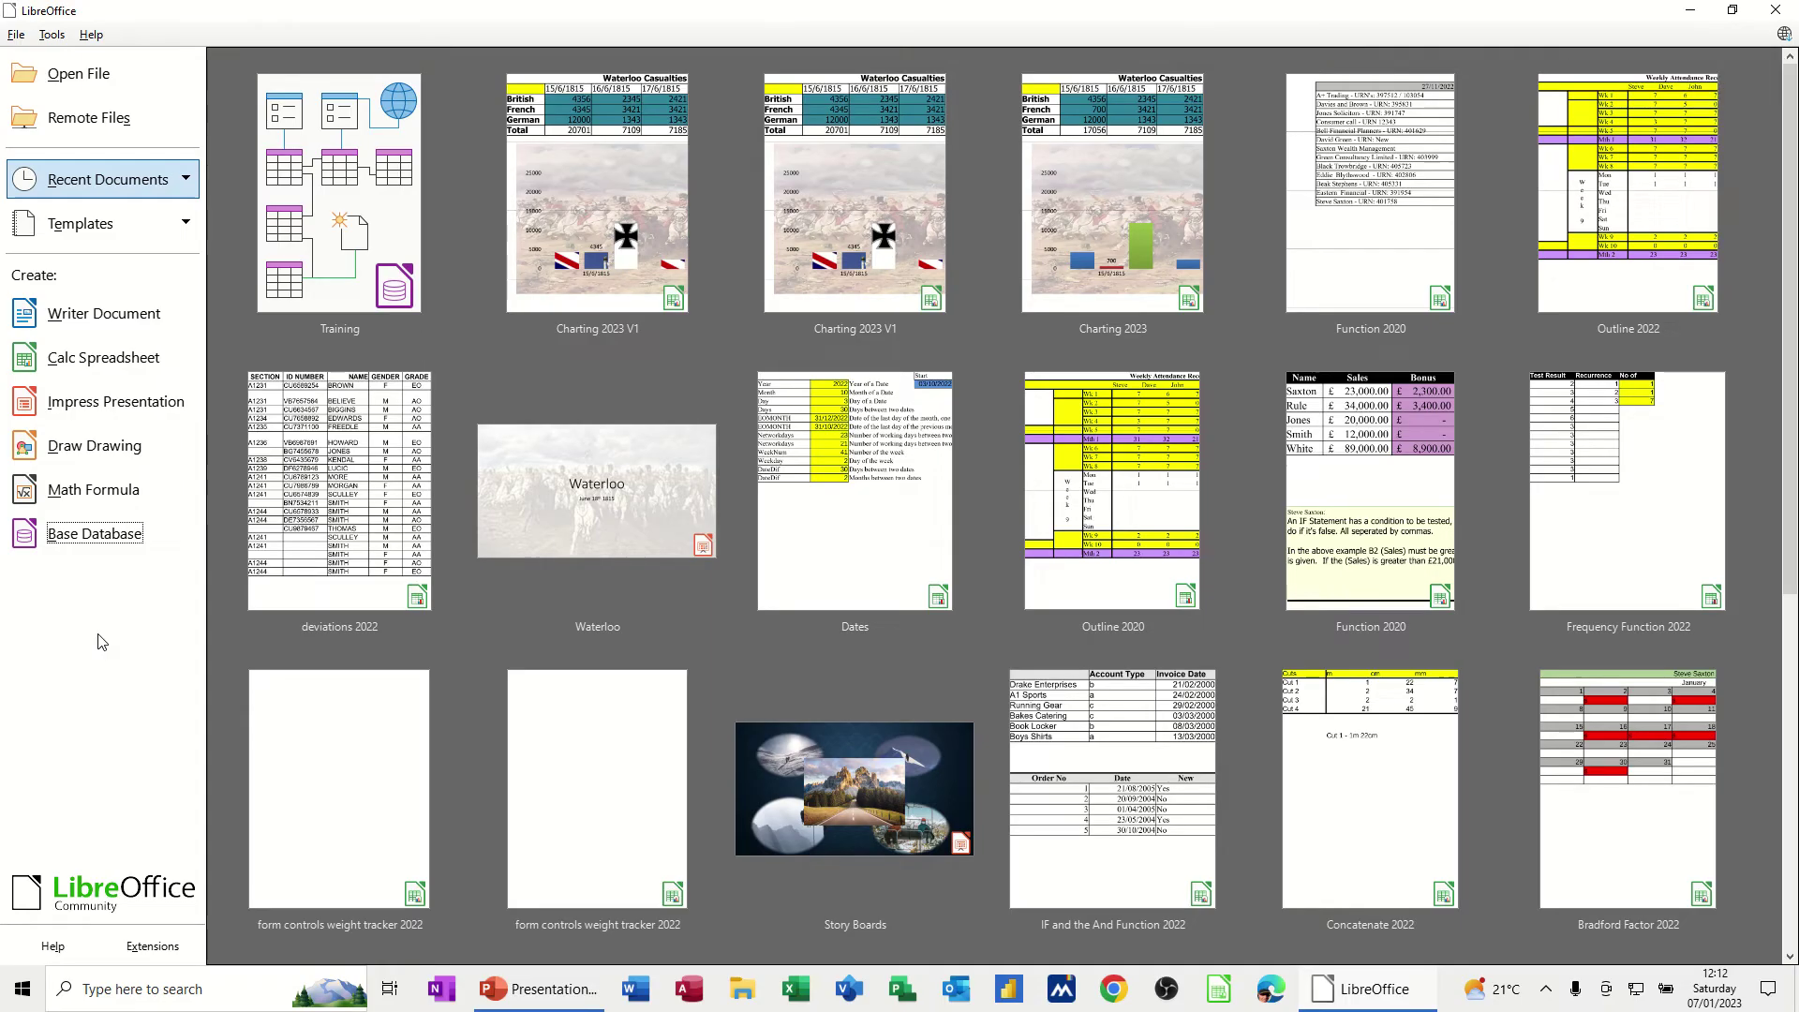
Create an unregistered embedded HSQLDB database and save it as Courses.odb
click(91, 539)
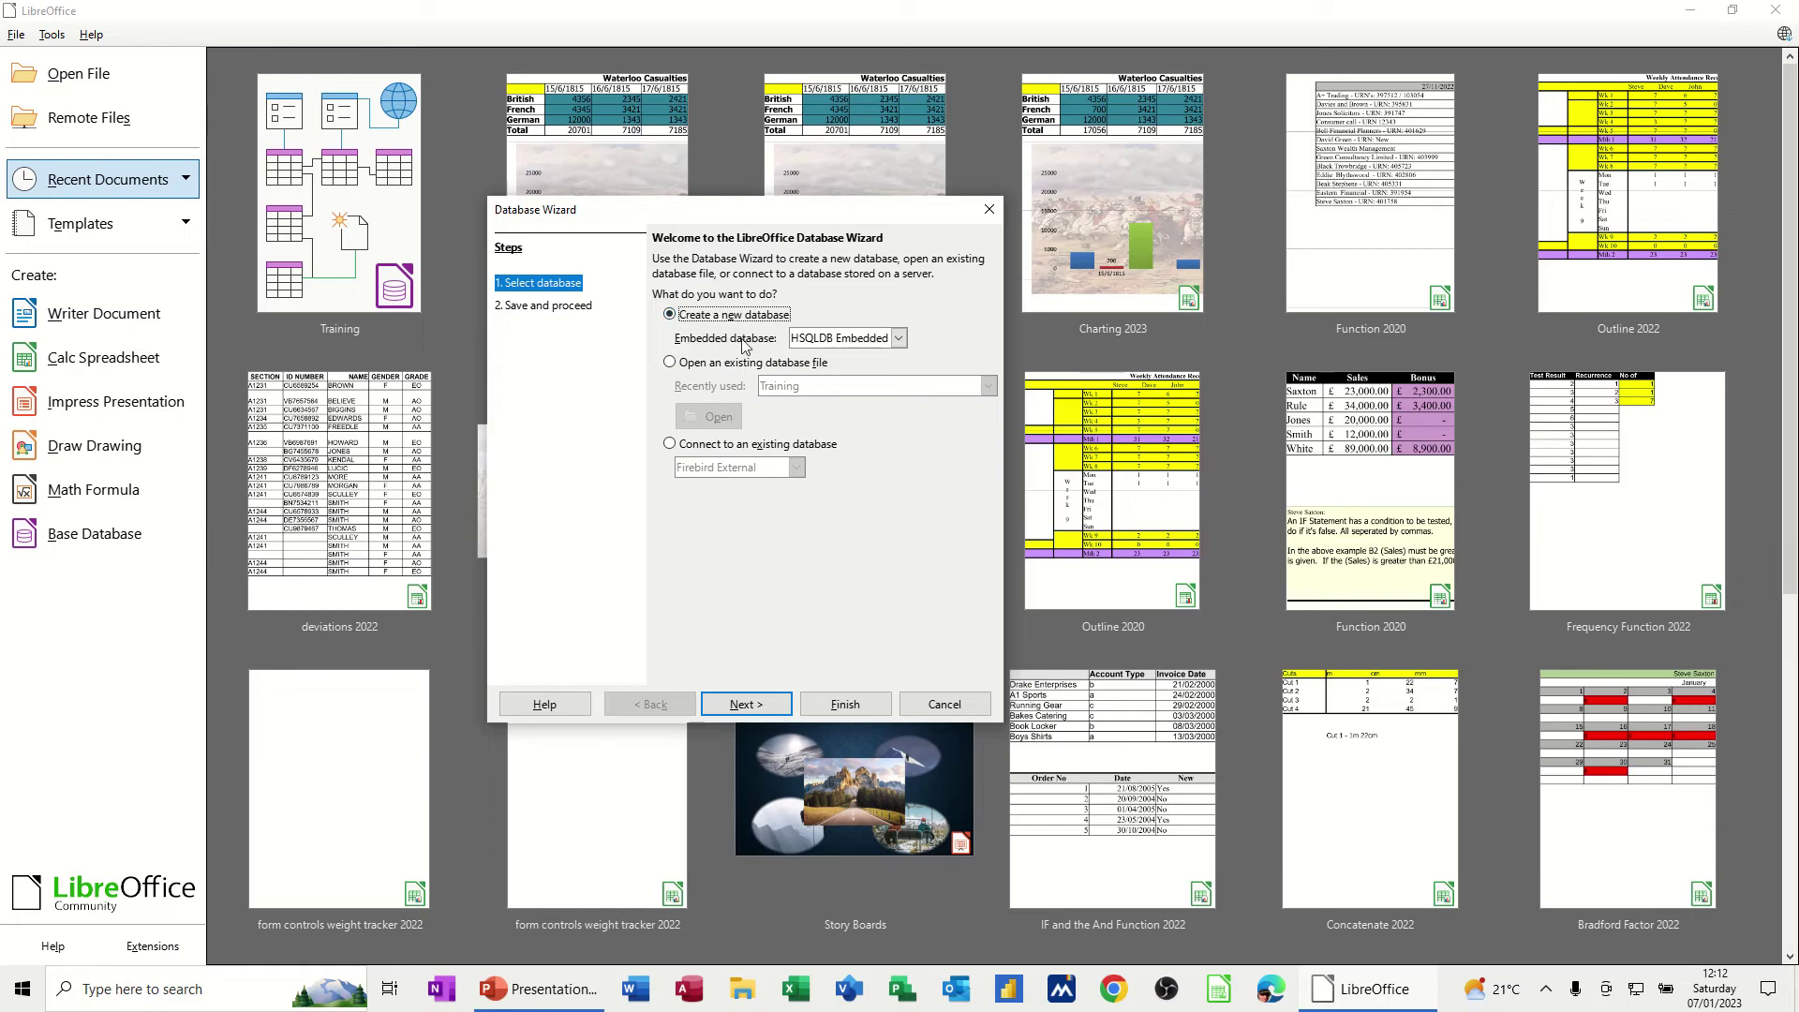
click(759, 715)
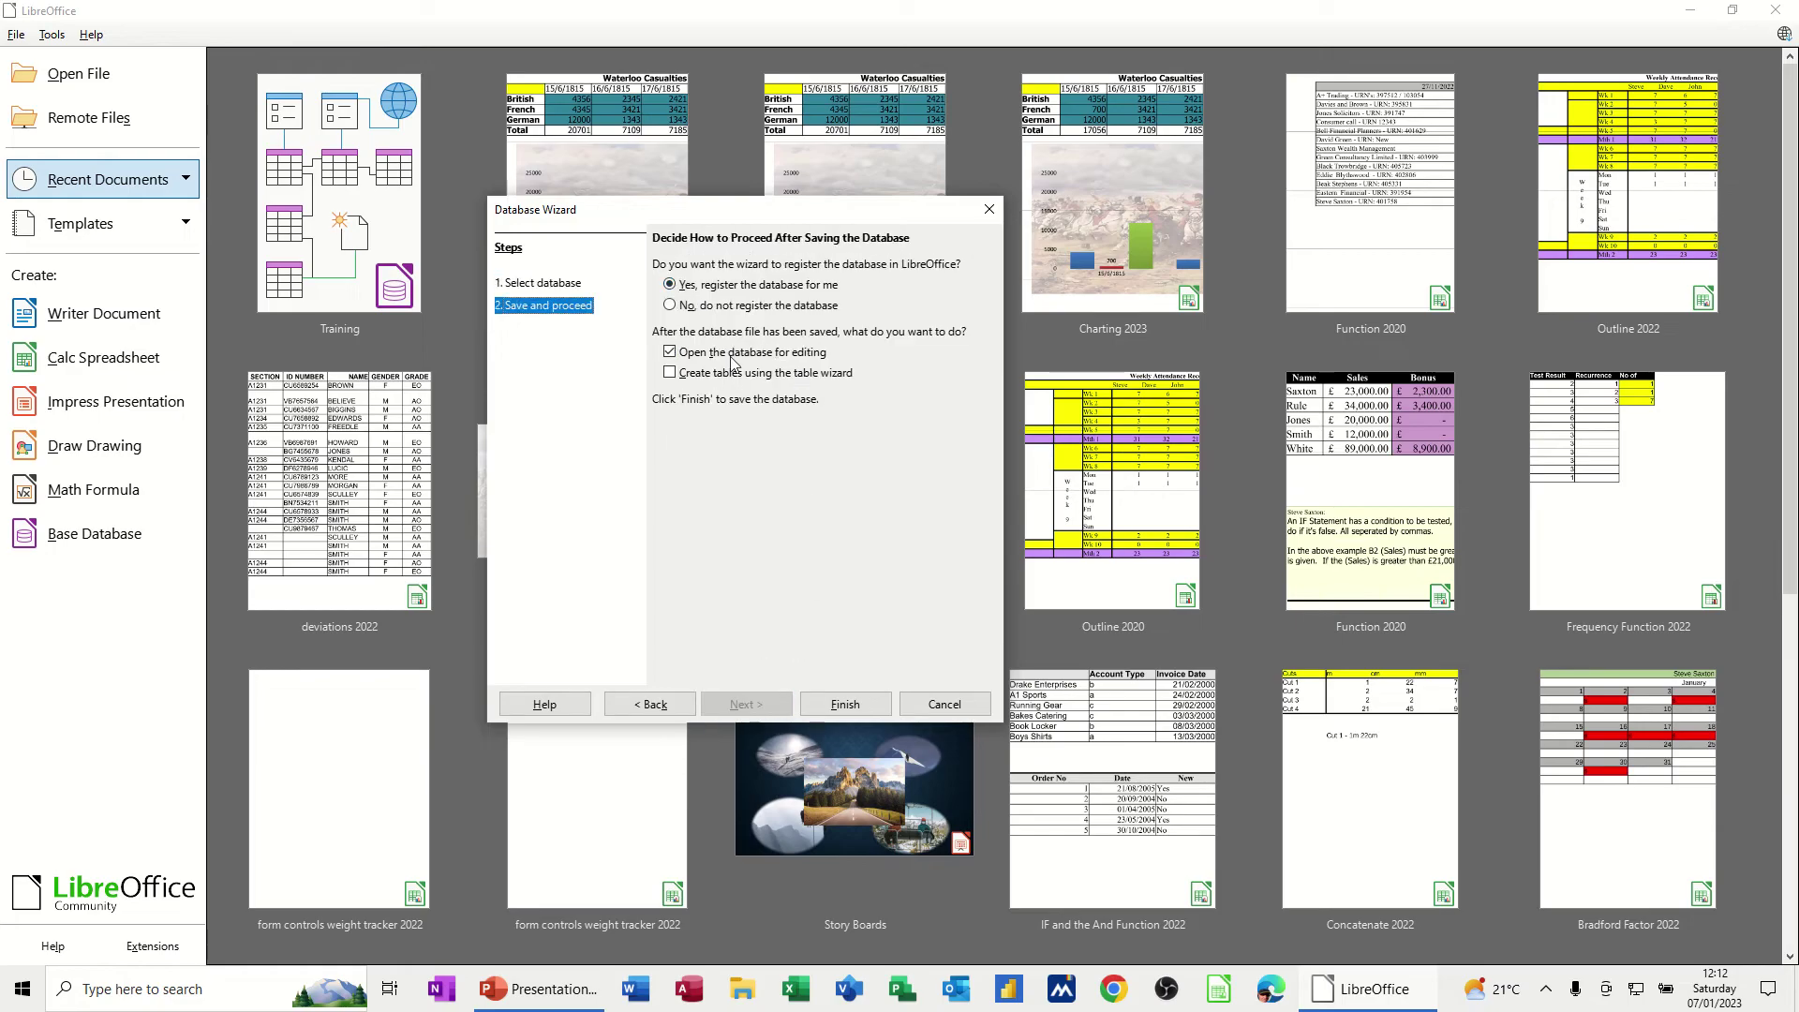
click(670, 306)
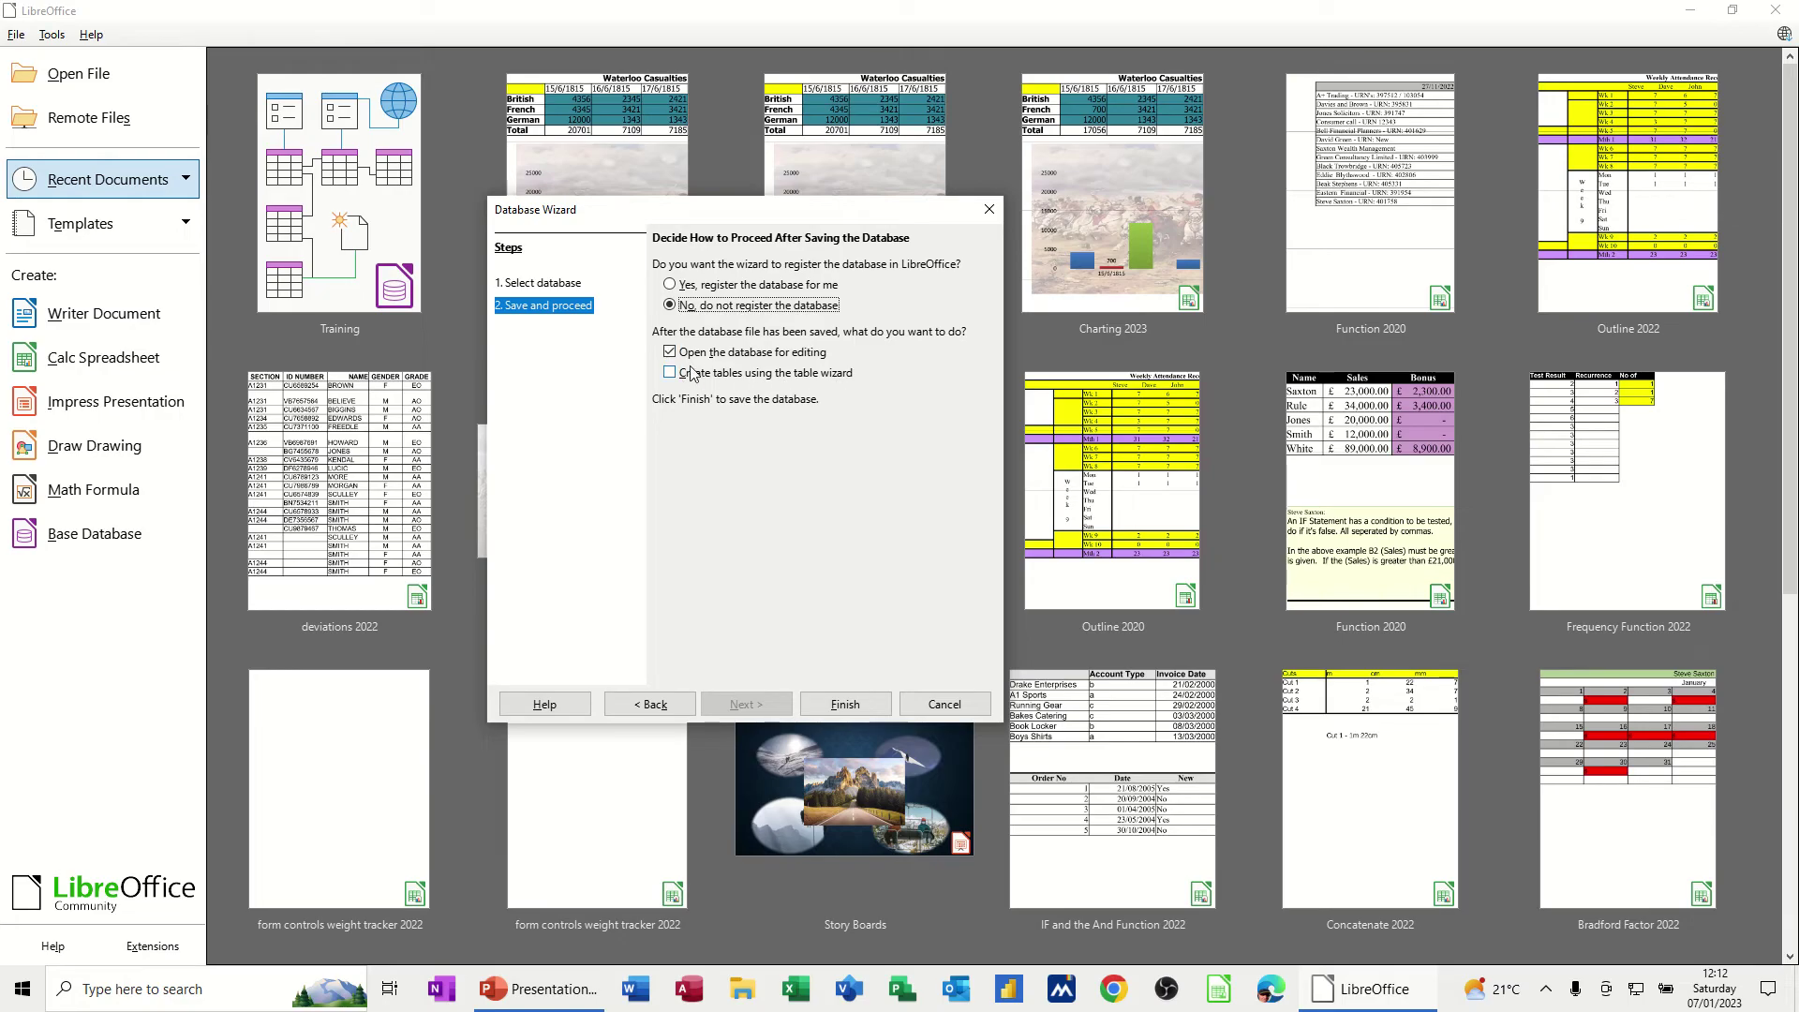
click(856, 710)
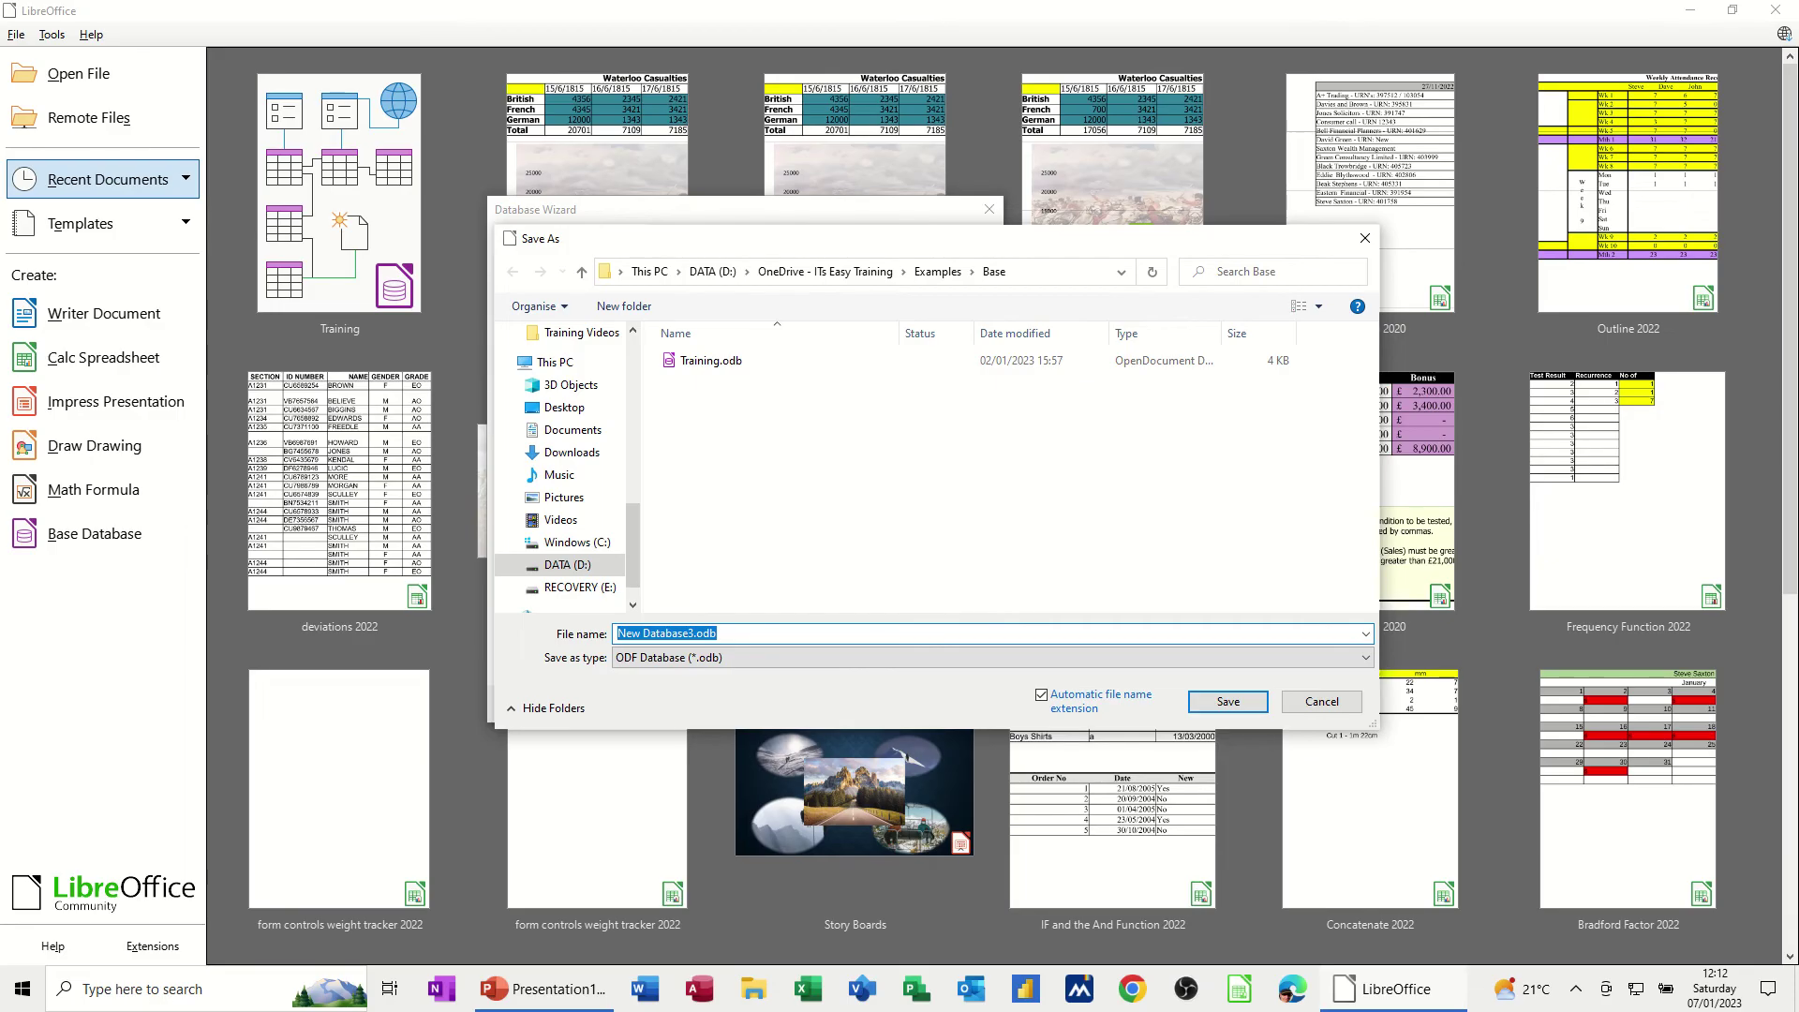
text(Courses)
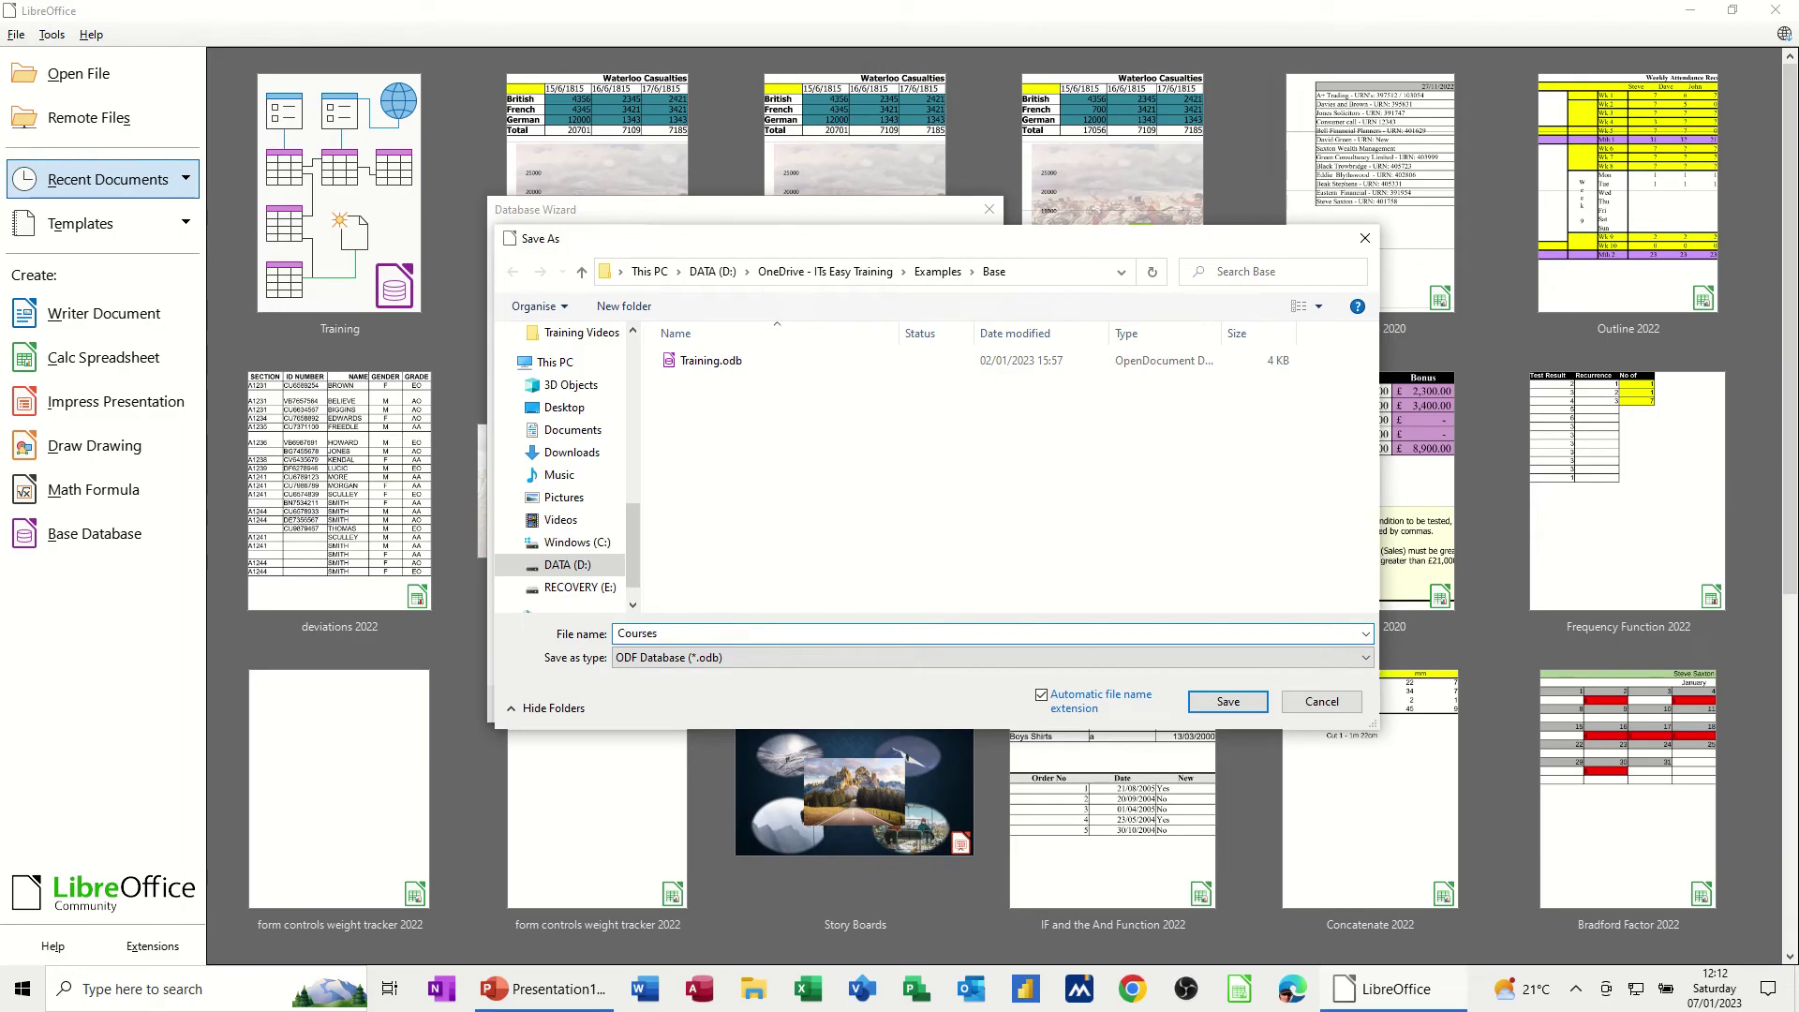
click(1217, 705)
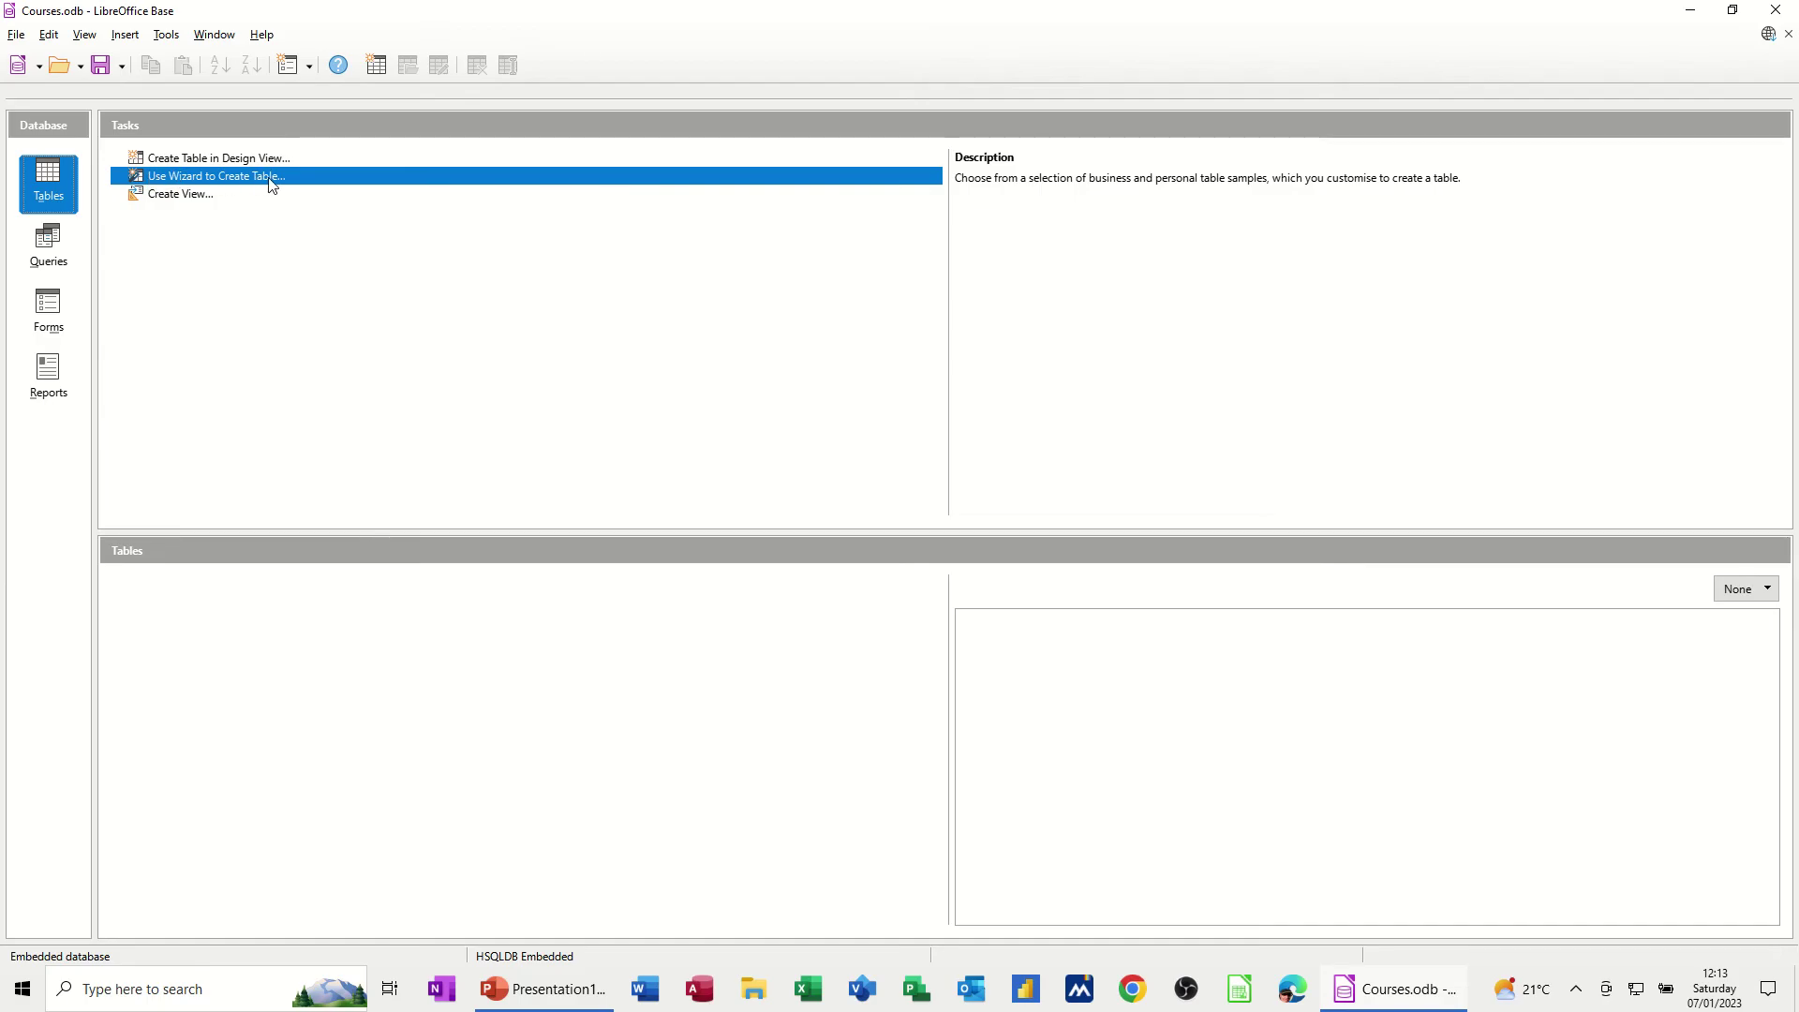
Launch the Table Wizard and select Customers from the business sample tables
click(270, 178)
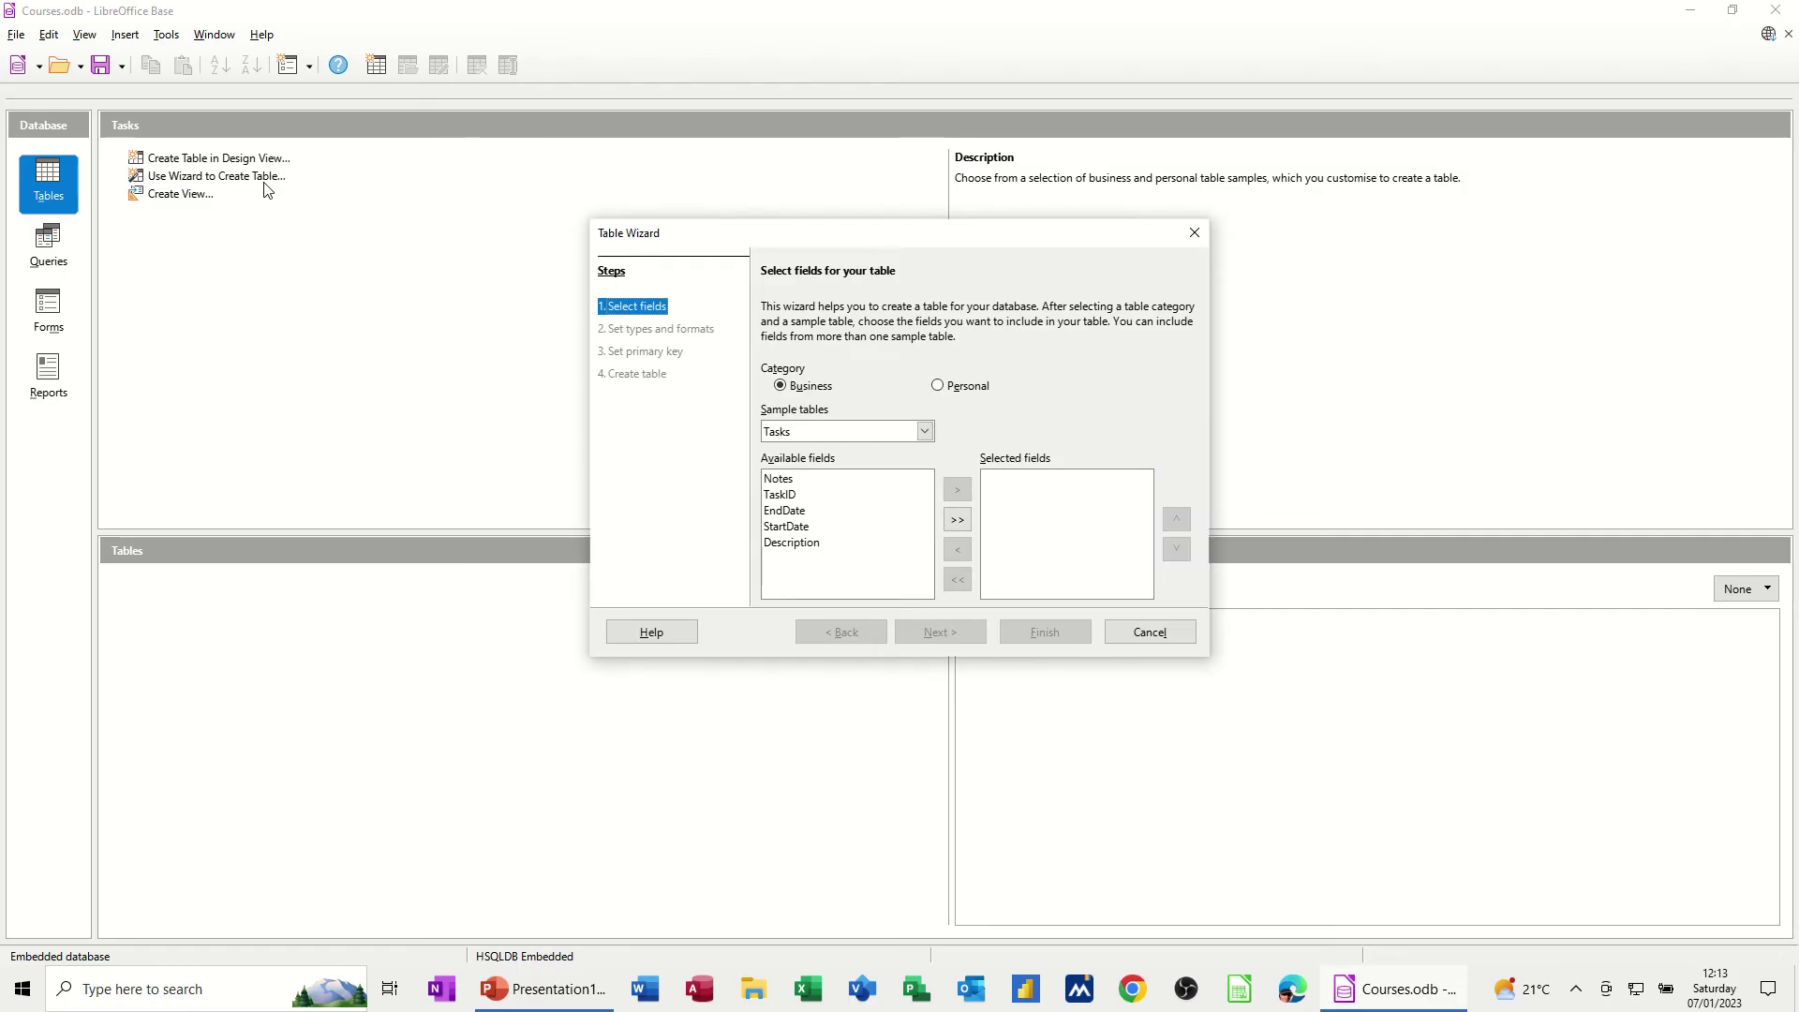
drag(788, 242, 542, 204)
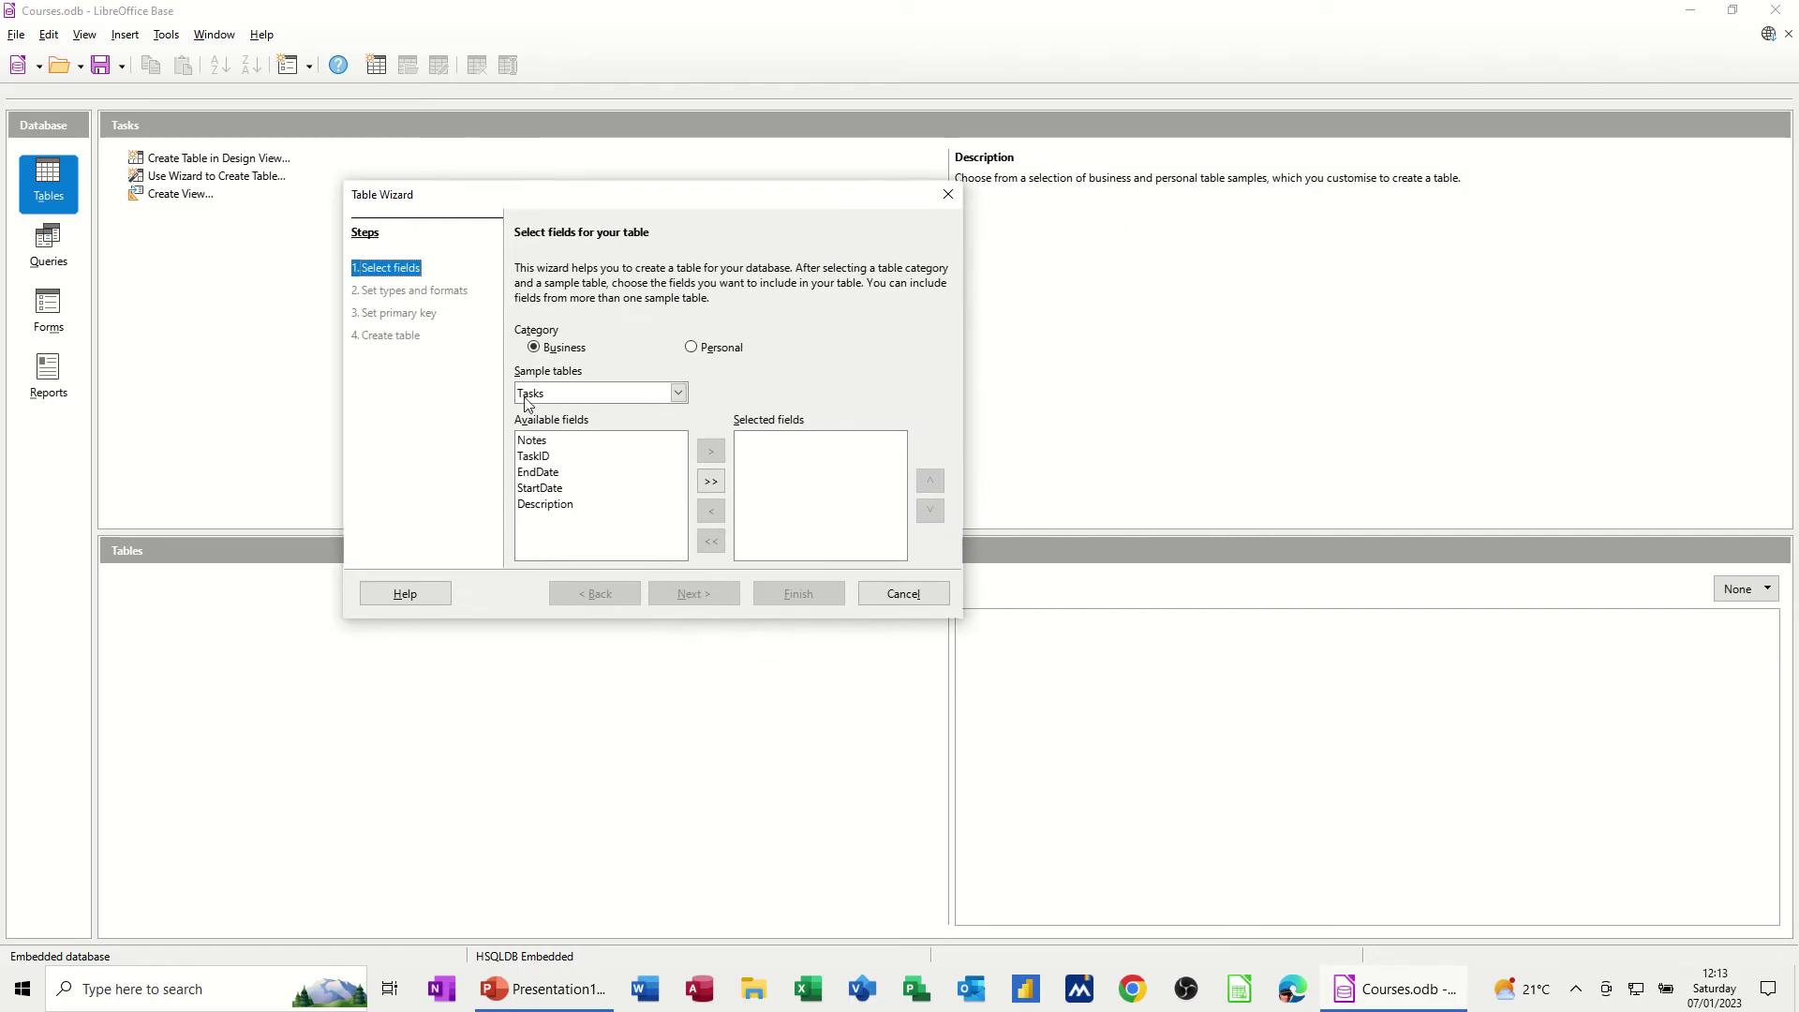
click(678, 393)
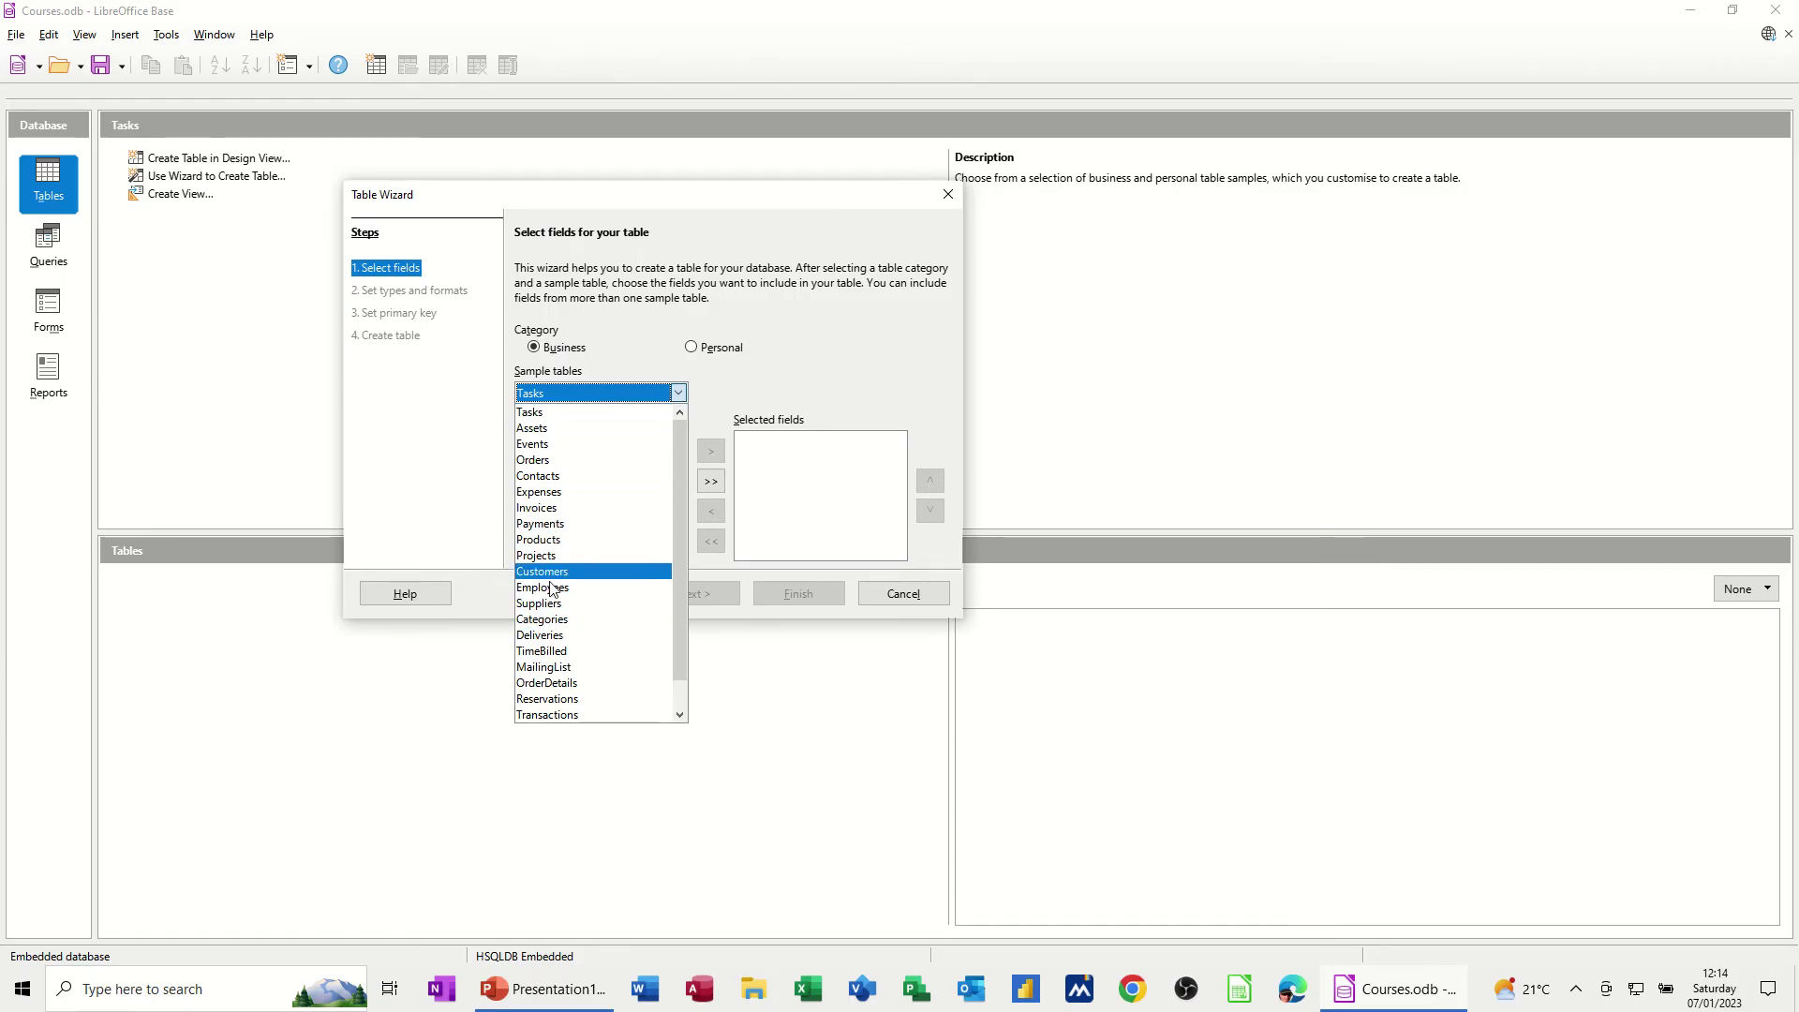
click(548, 573)
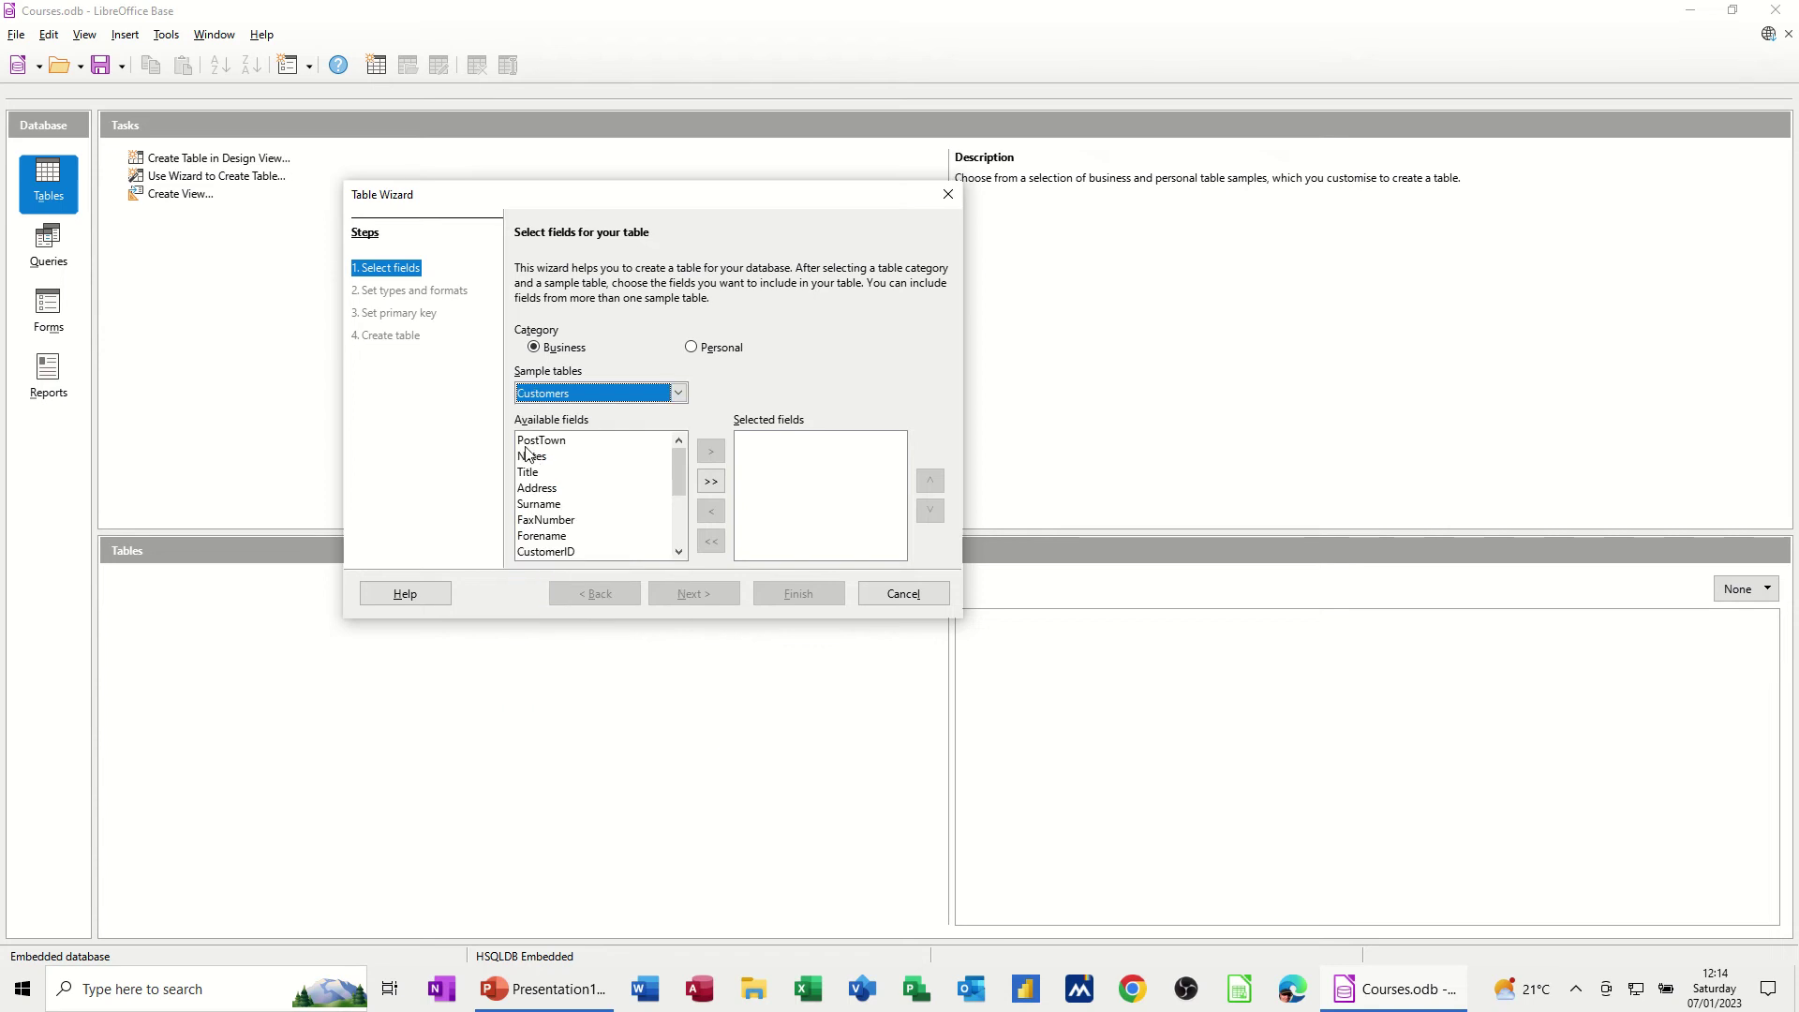
drag(678, 461, 672, 454)
Add CustomerID, Title, Surname, Forename, Address, PostTown, Postcode and CompanyName to the selected fields
click(544, 553)
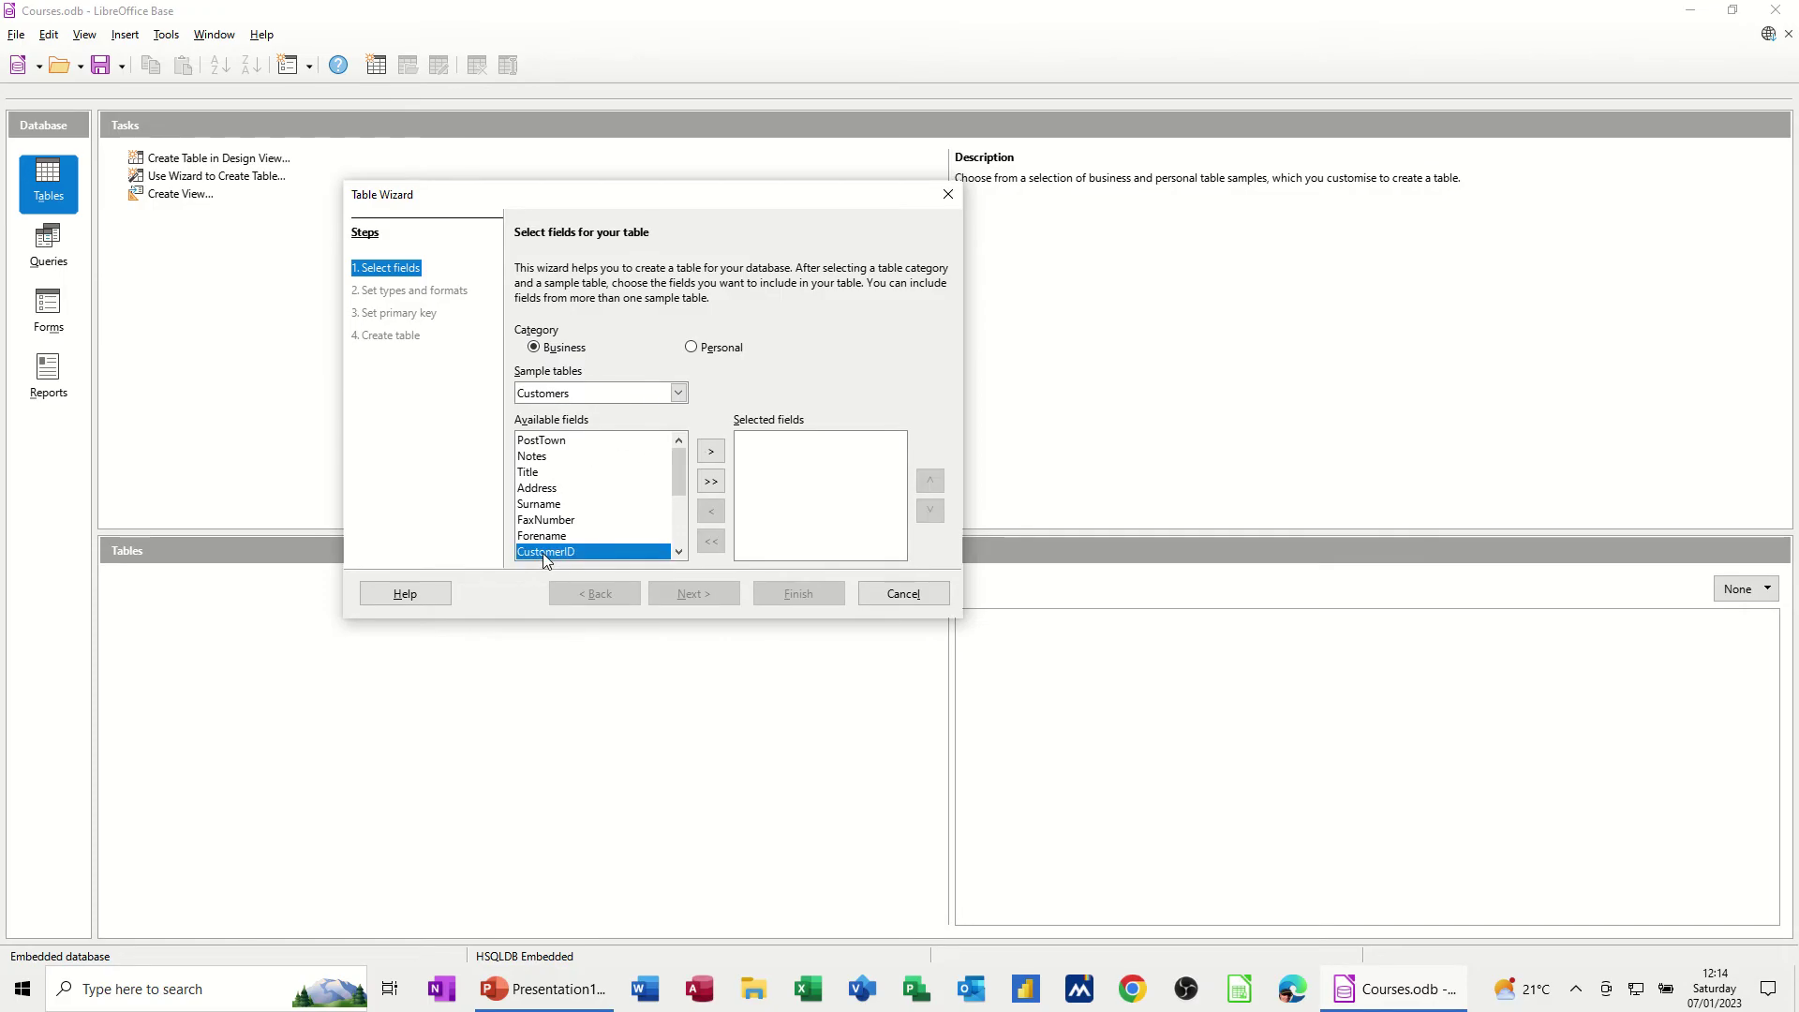
click(708, 454)
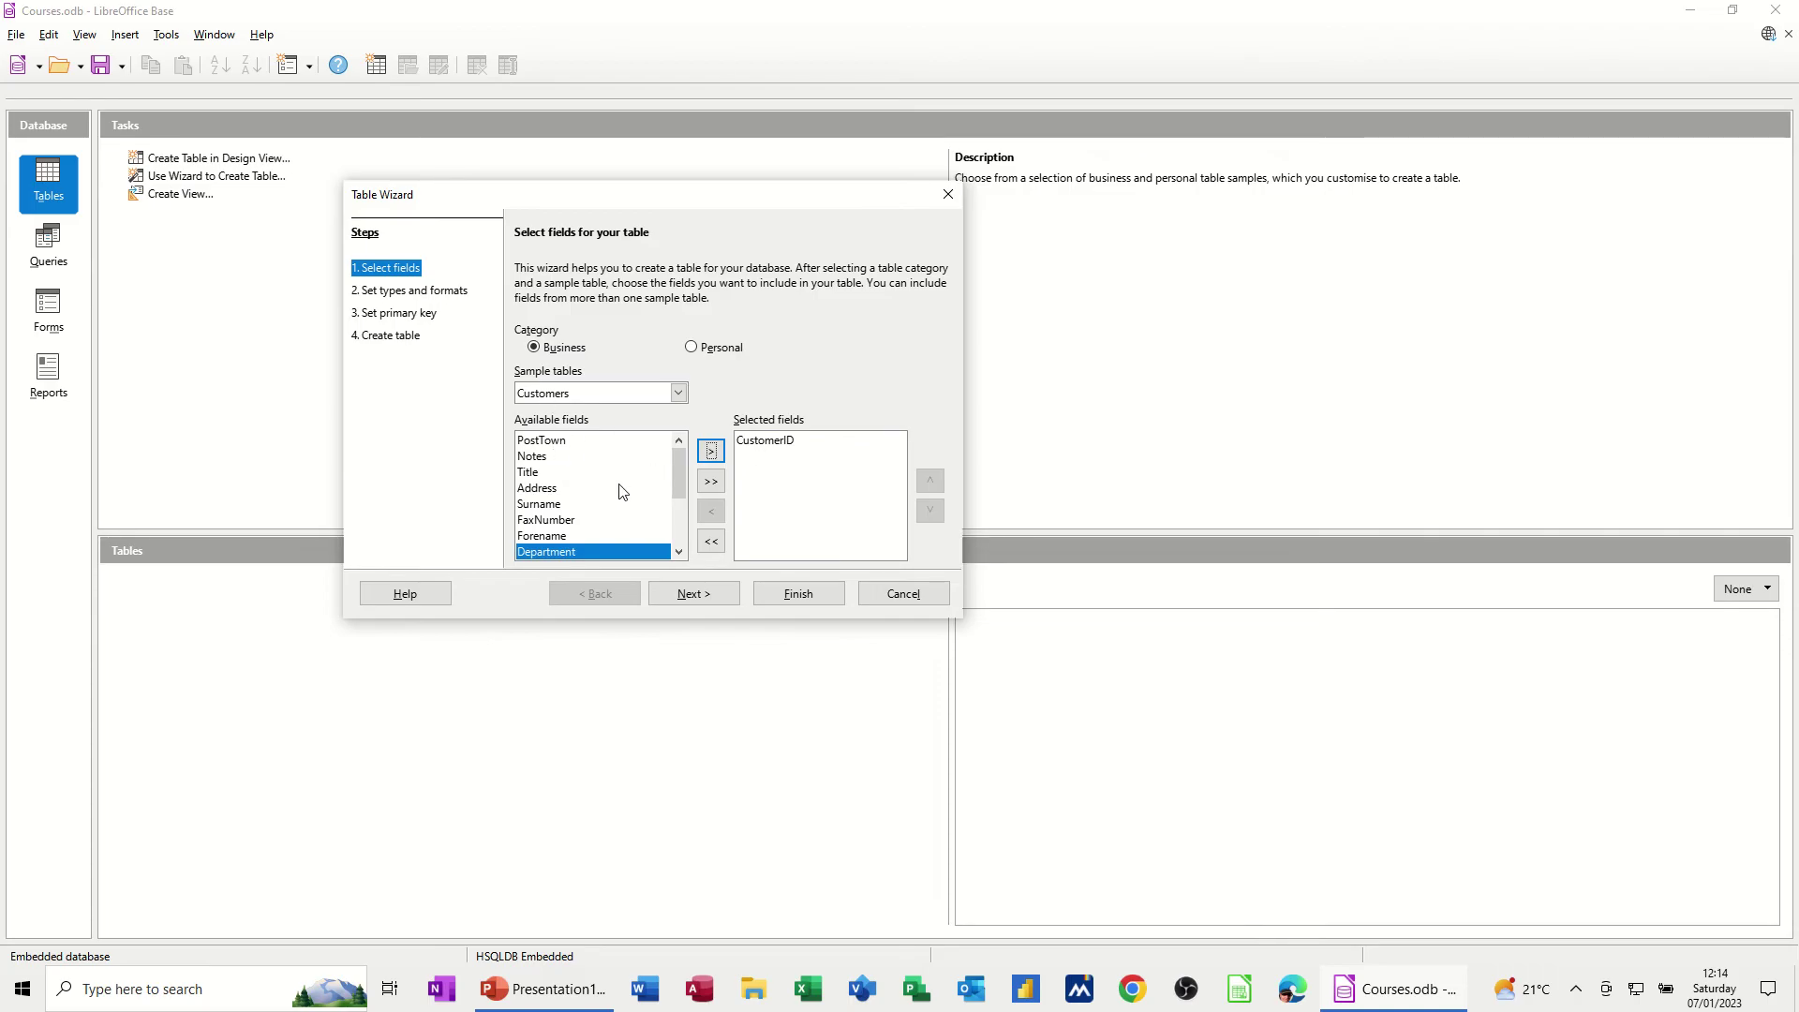
double_click(540, 474)
double_click(554, 489)
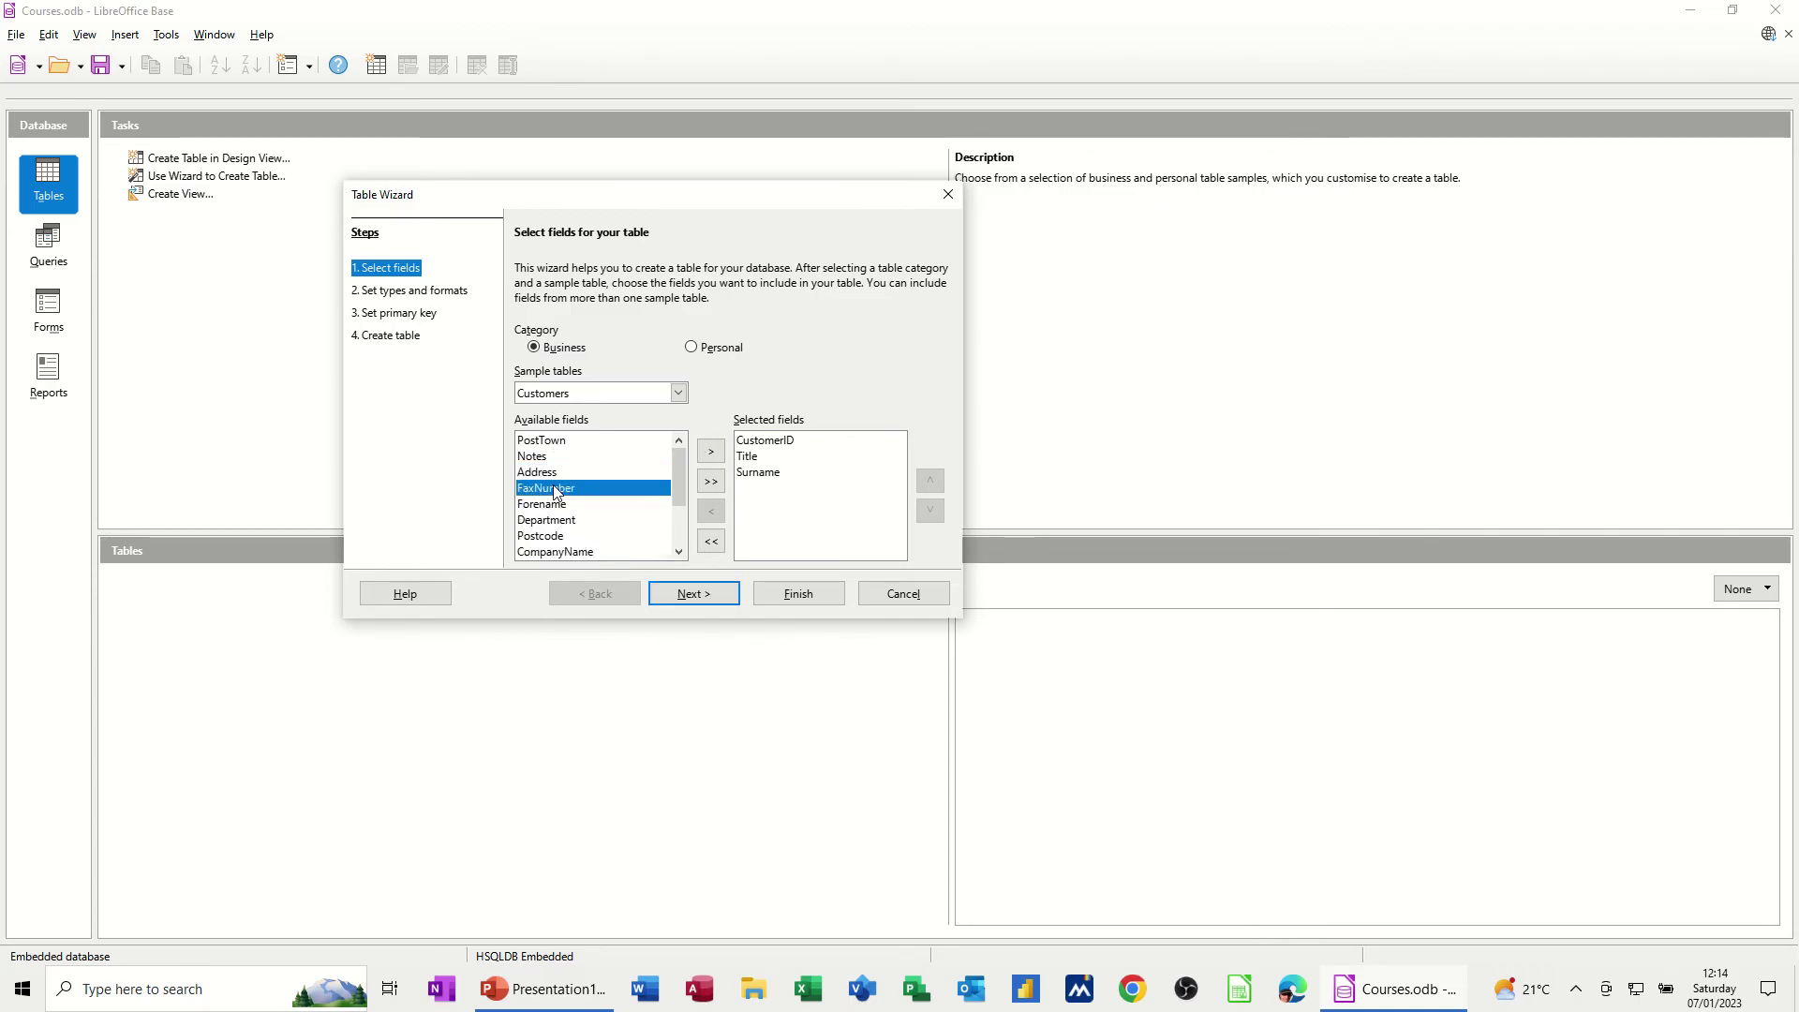
click(558, 506)
double_click(557, 507)
double_click(554, 473)
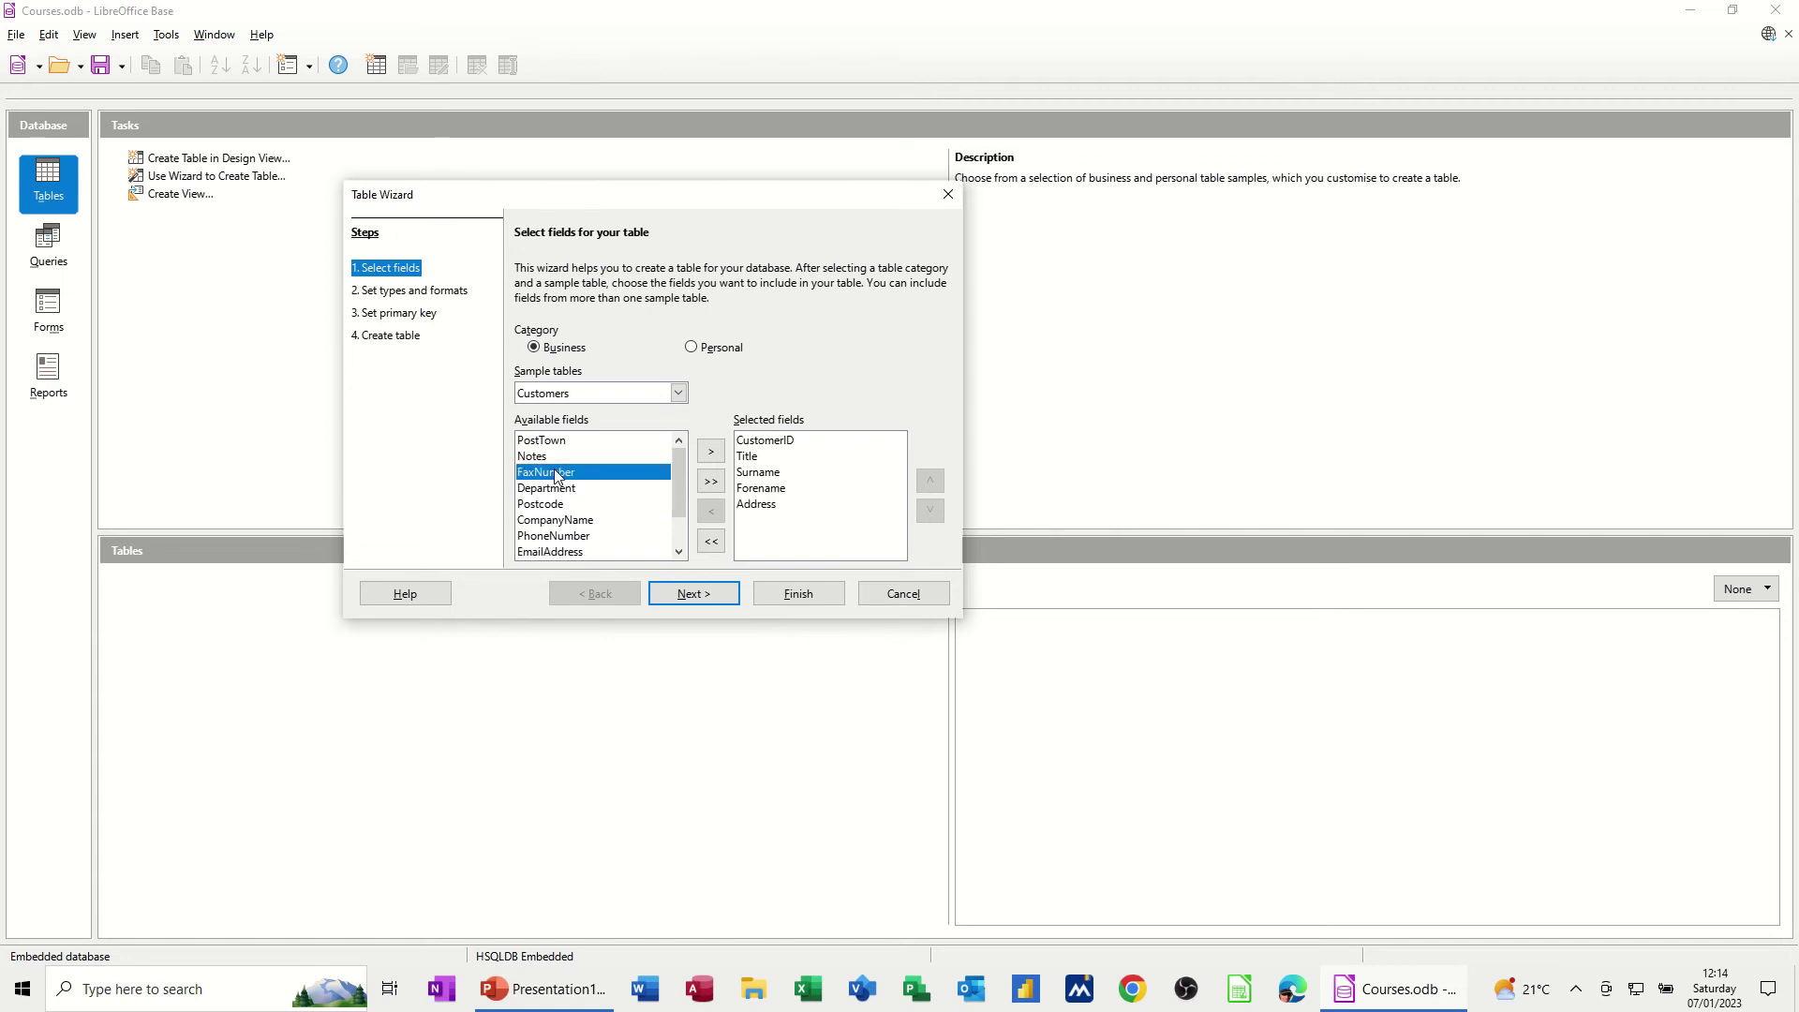
double_click(582, 441)
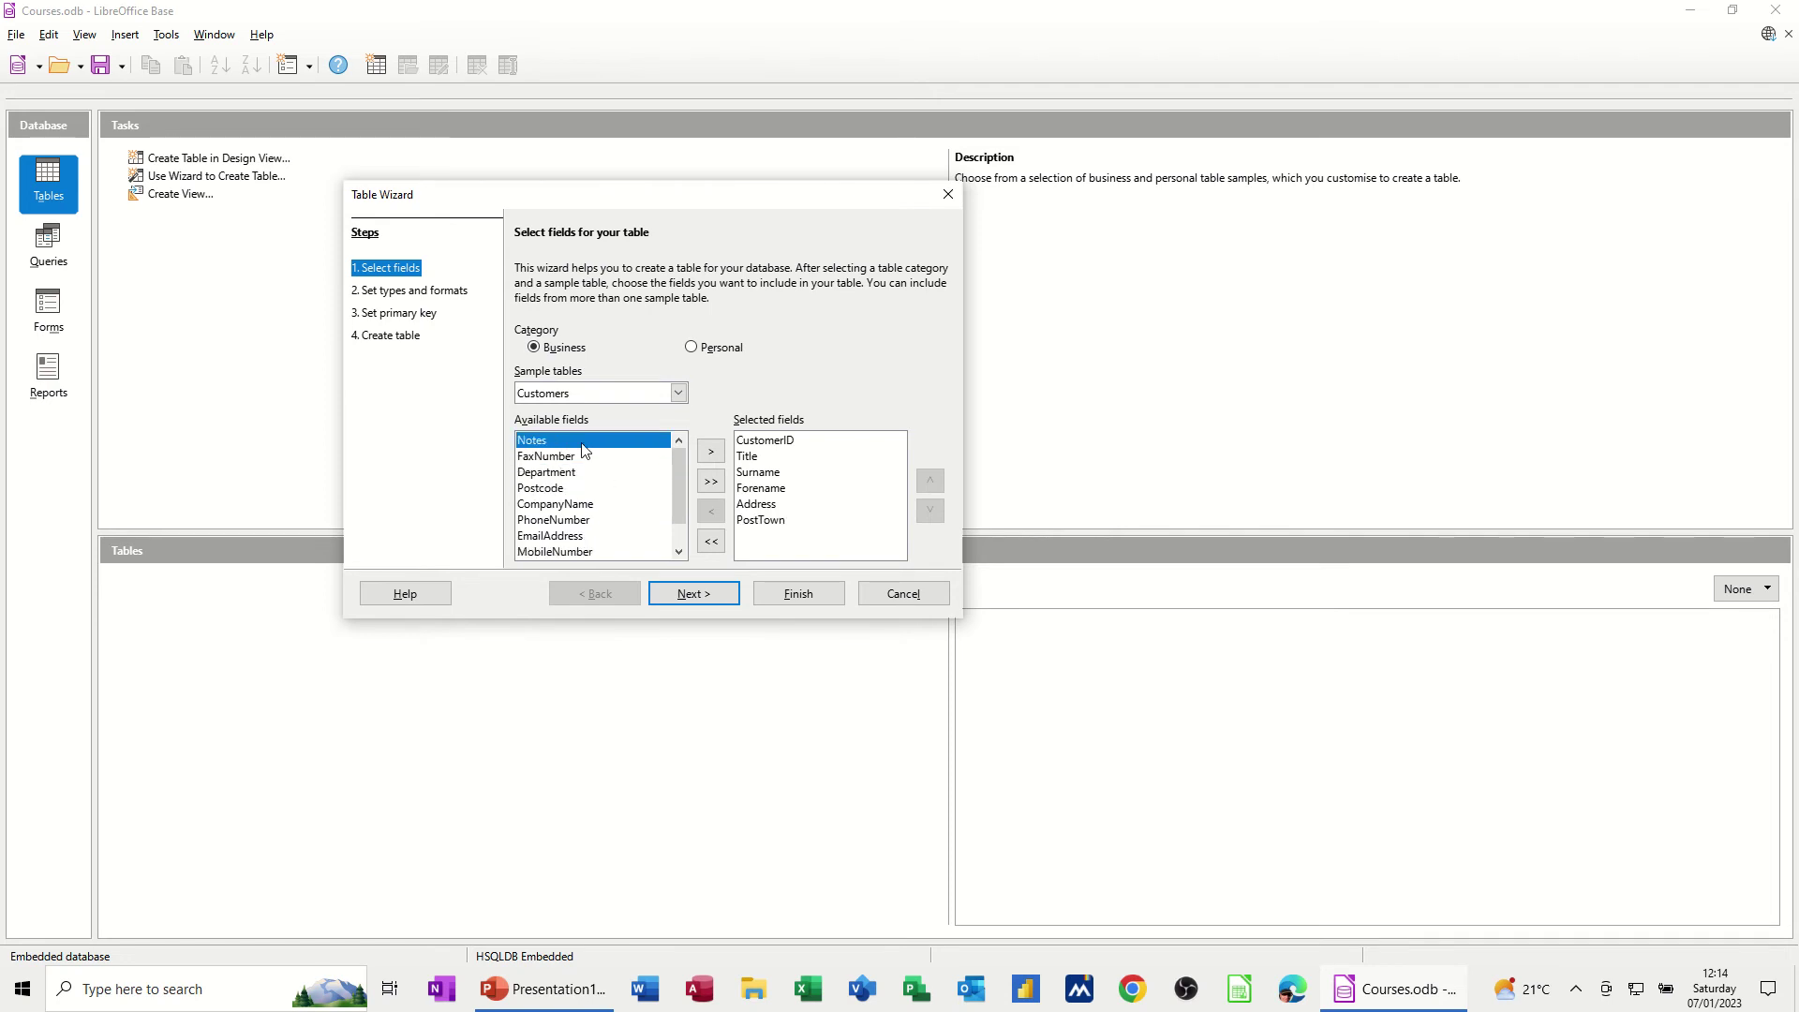
double_click(568, 489)
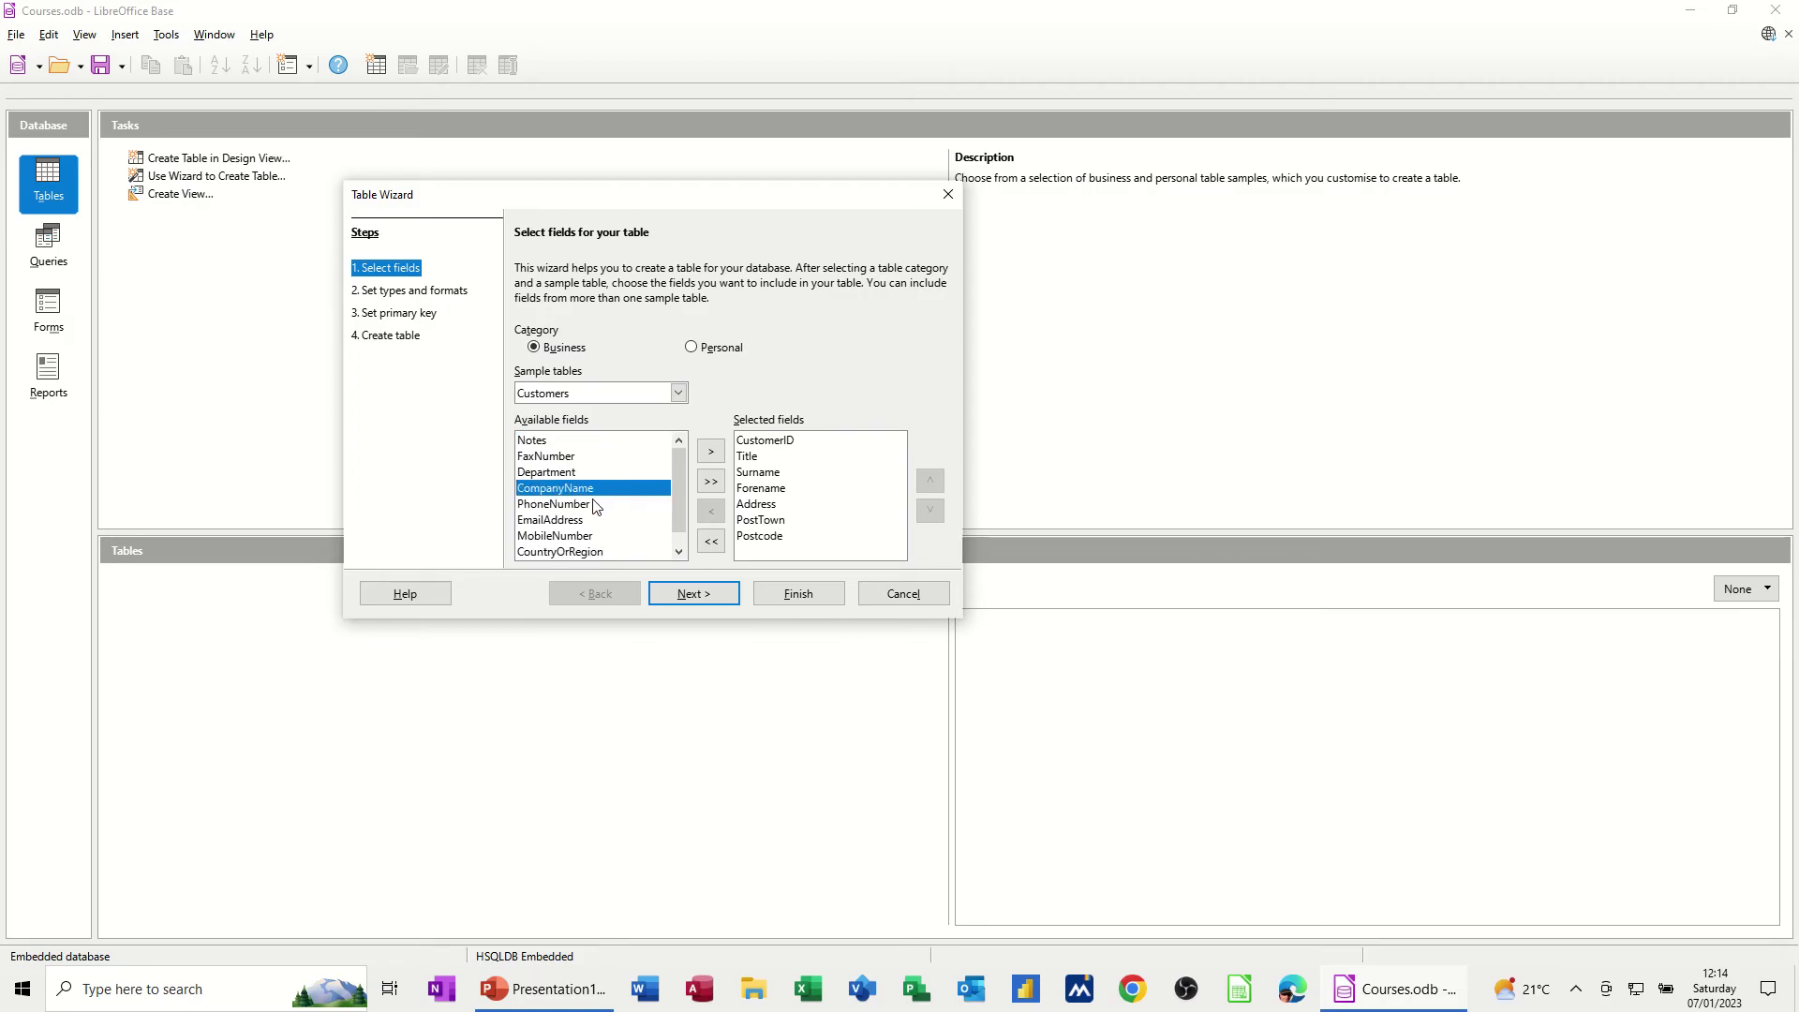
double_click(540, 488)
Move CompanyName up three places and Forename above Surname, then add MobileNumber and County
click(781, 552)
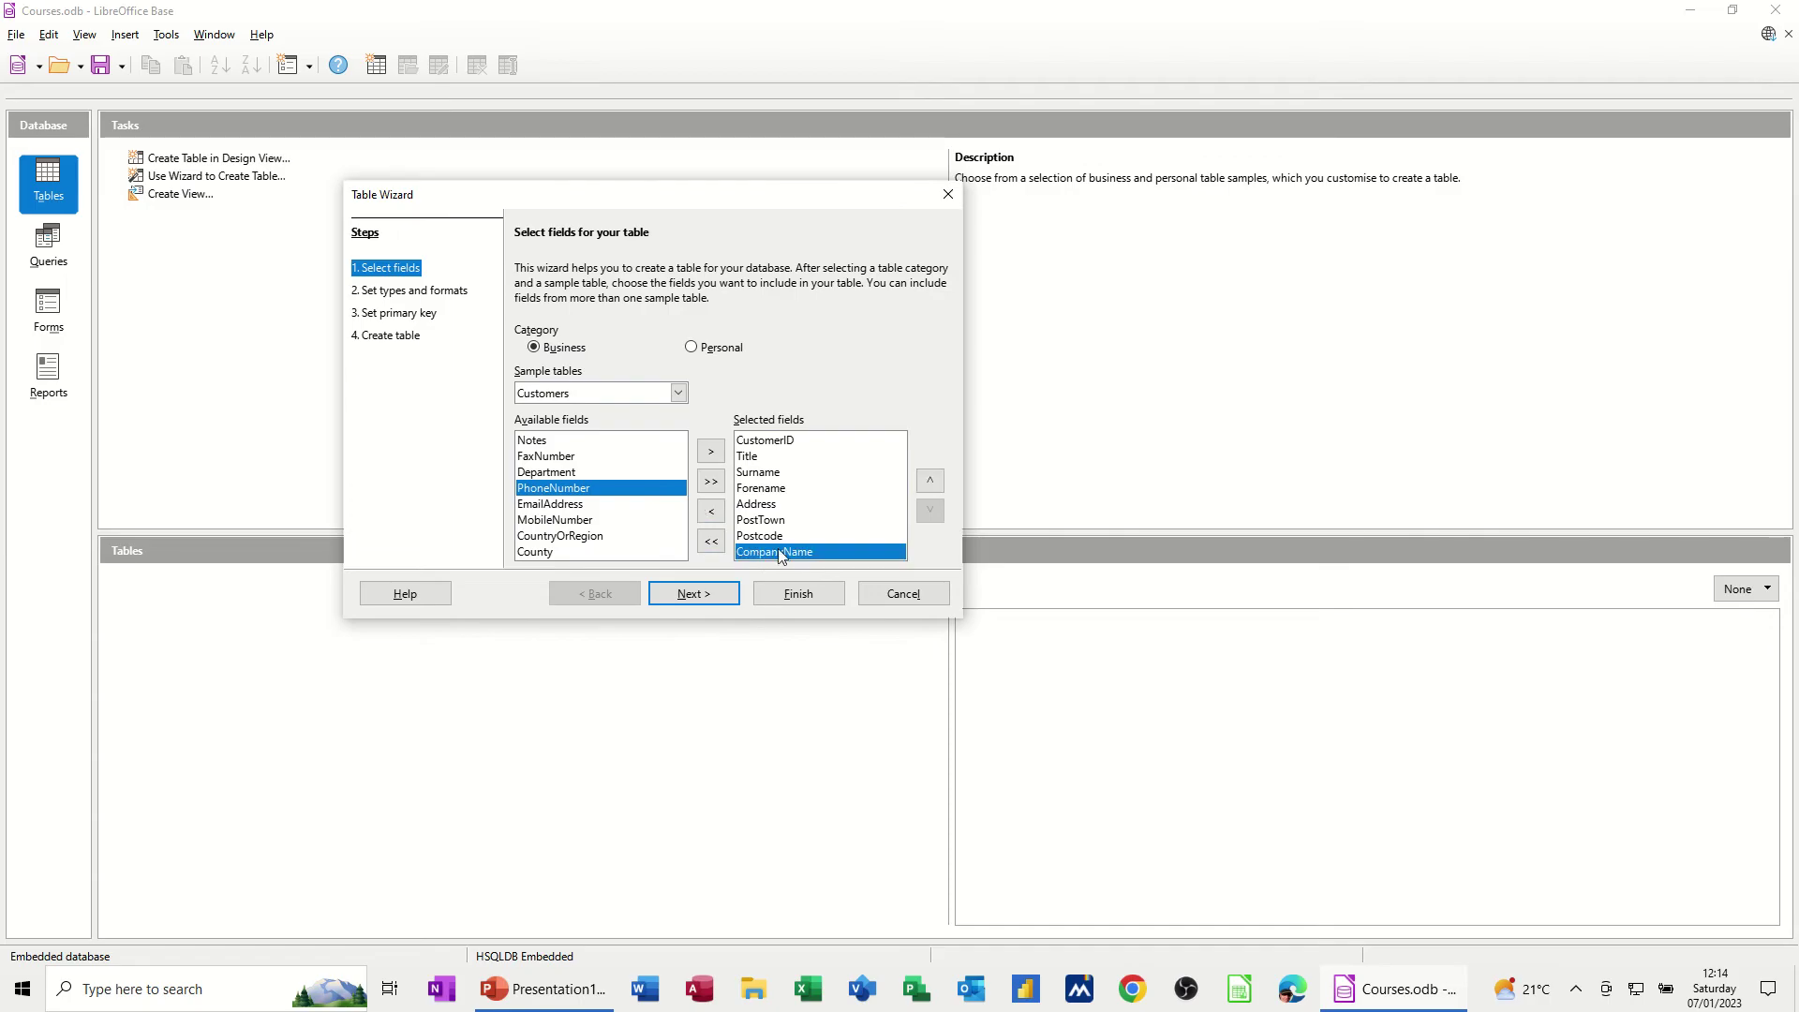
click(930, 482)
click(930, 482)
click(930, 482)
click(930, 481)
click(931, 482)
click(930, 481)
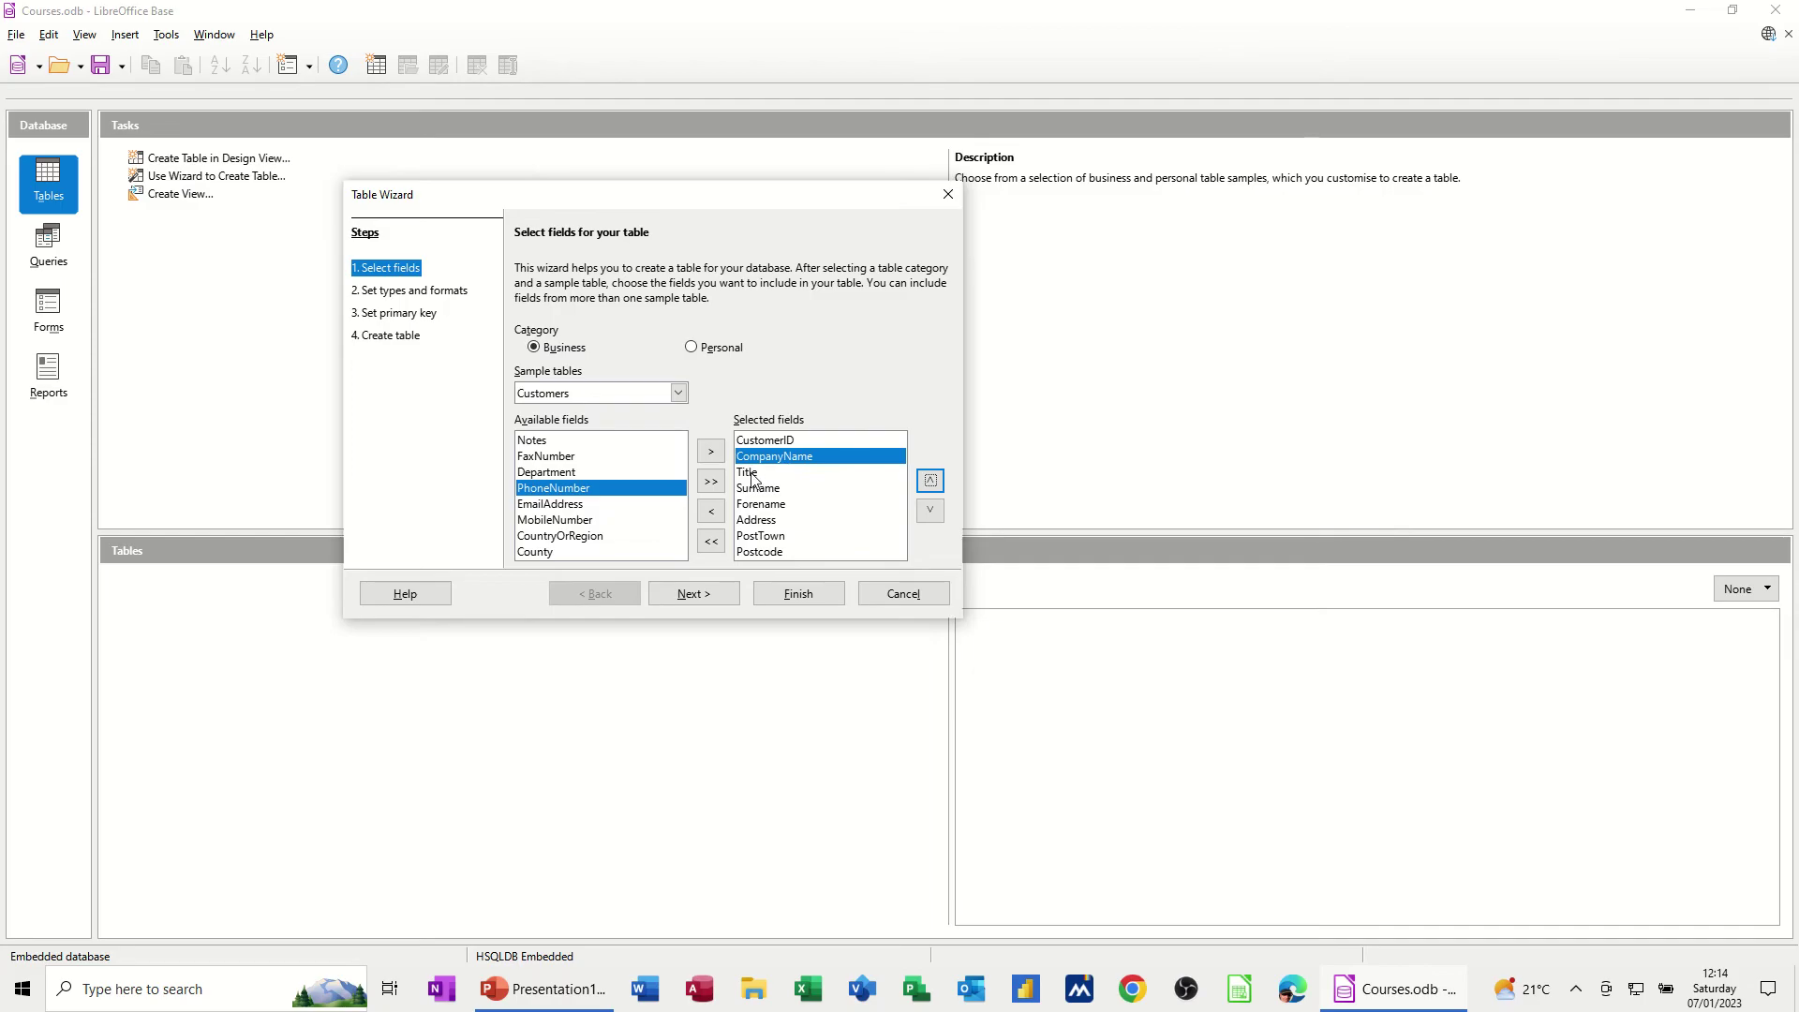
click(880, 505)
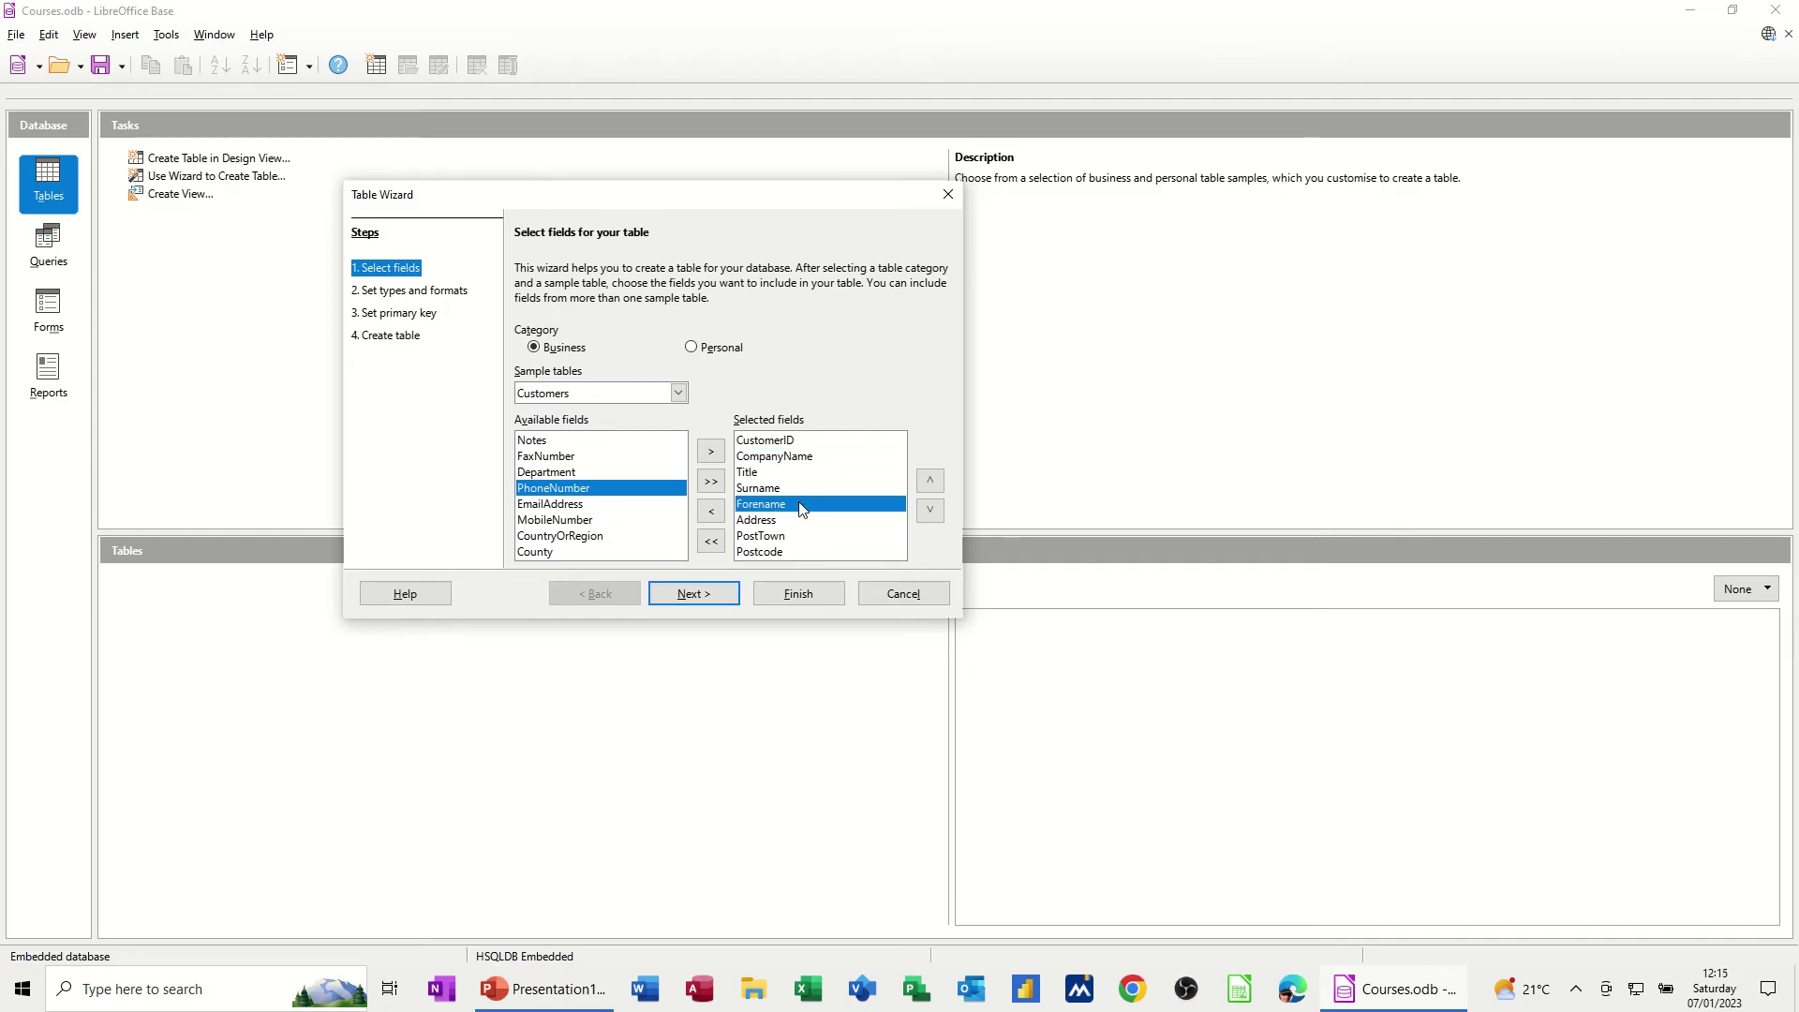
click(930, 481)
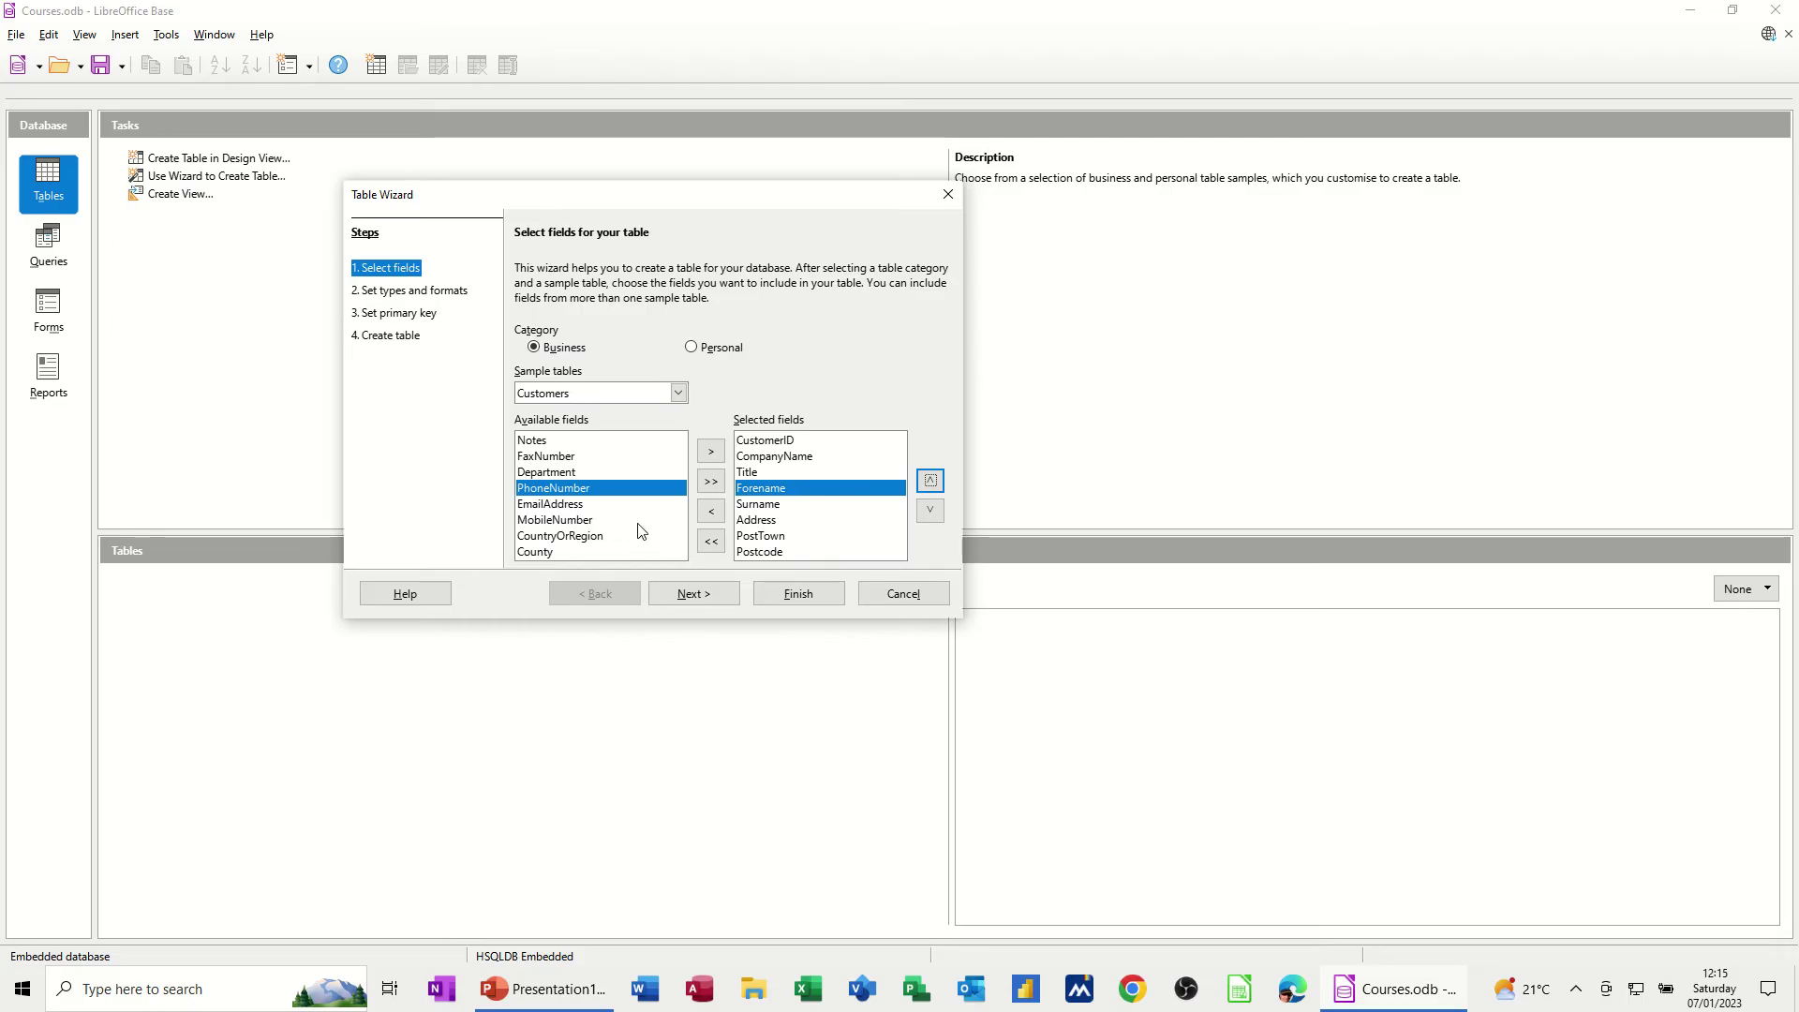
click(756, 553)
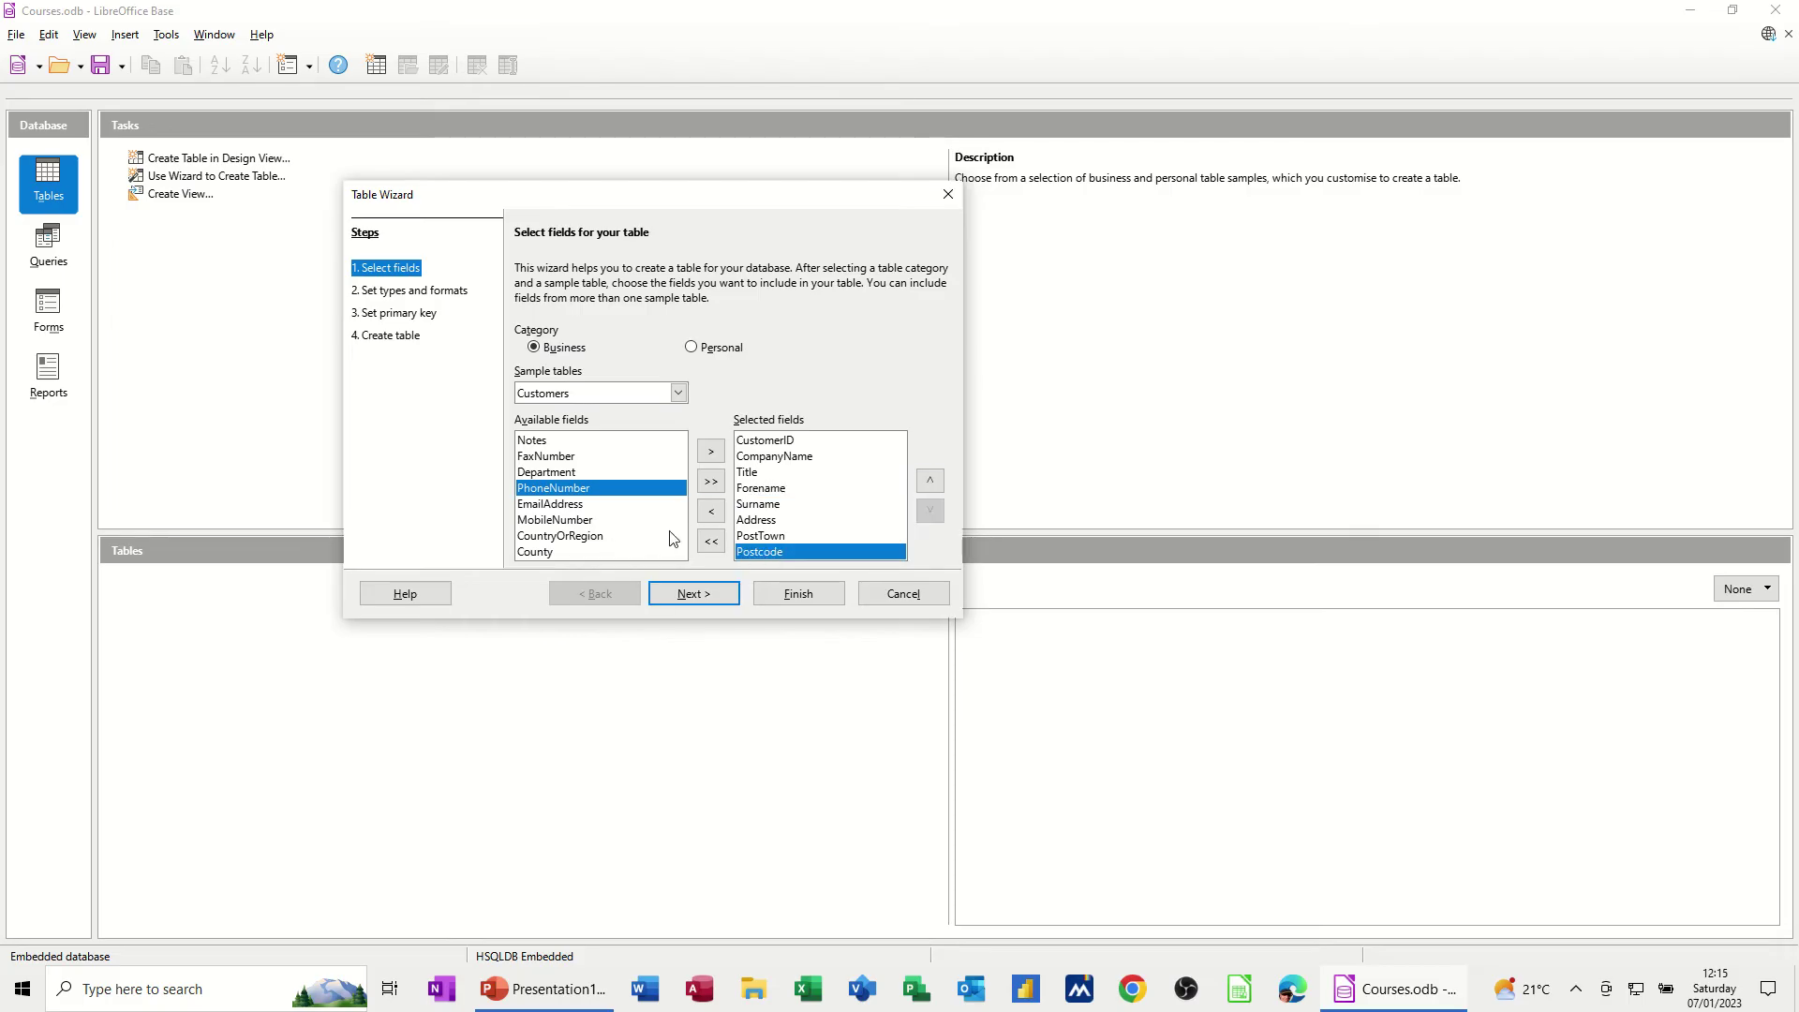
double_click(566, 521)
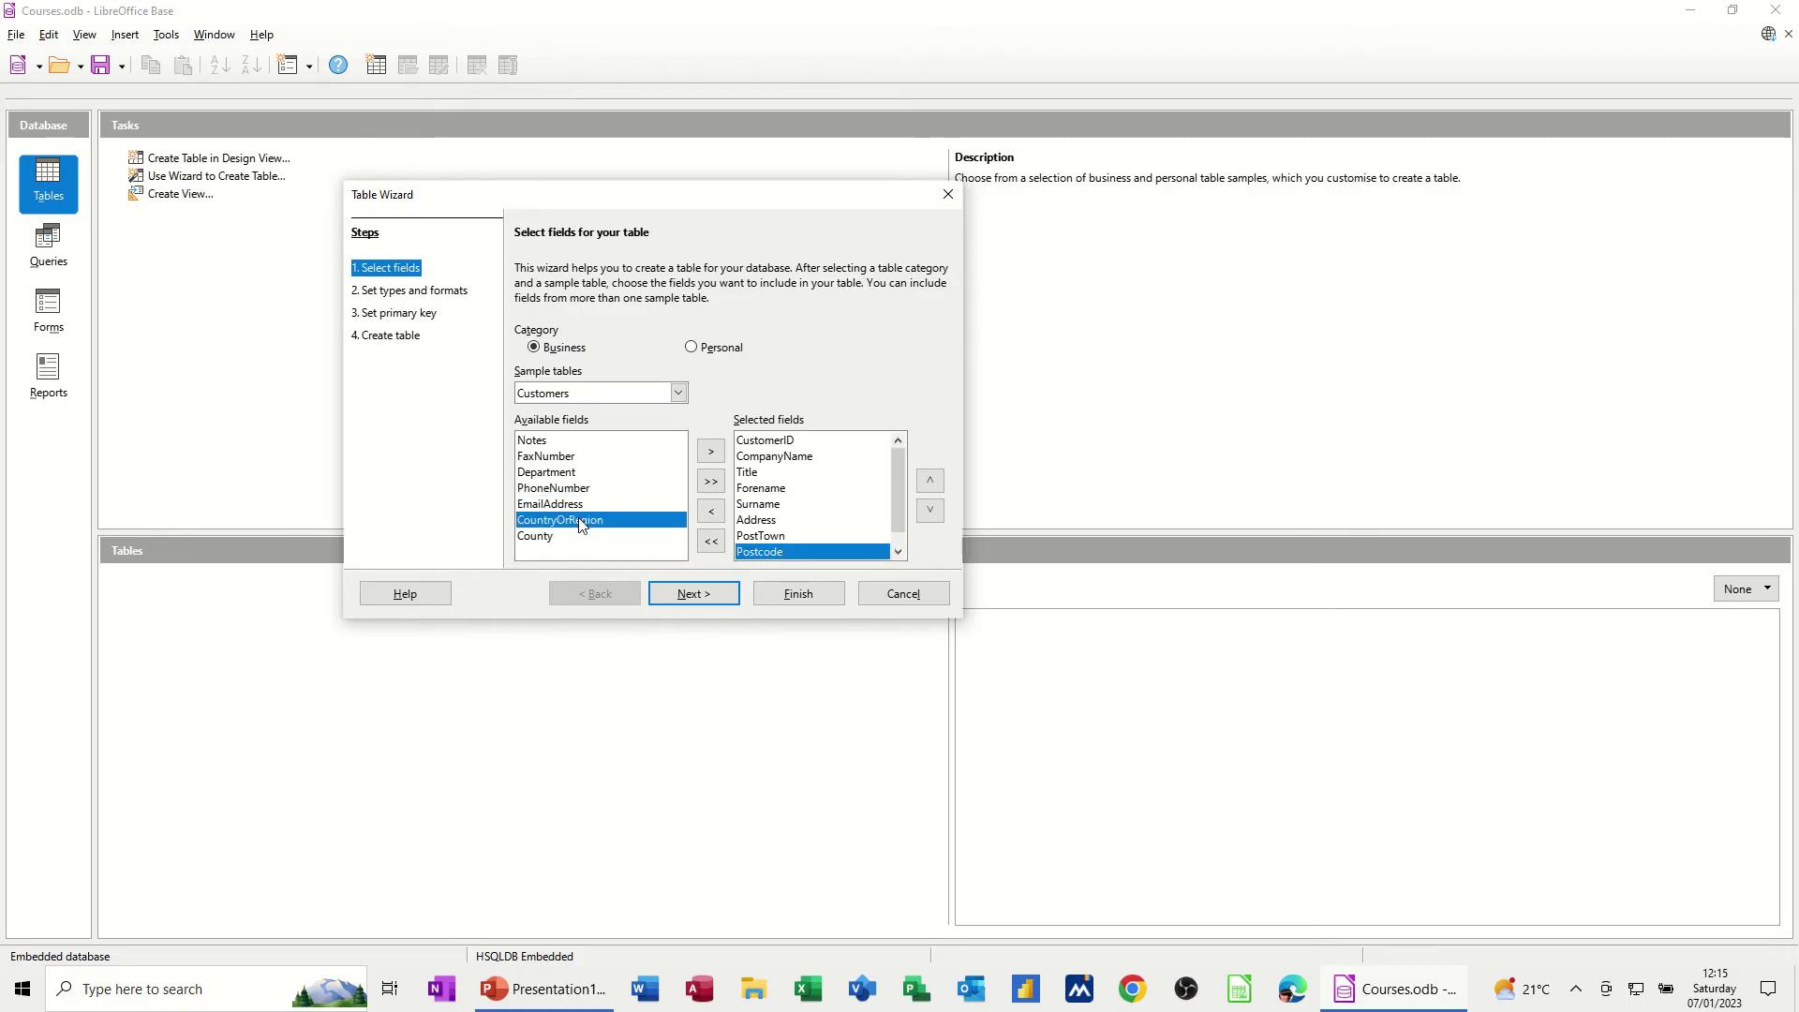
double_click(534, 537)
click(688, 597)
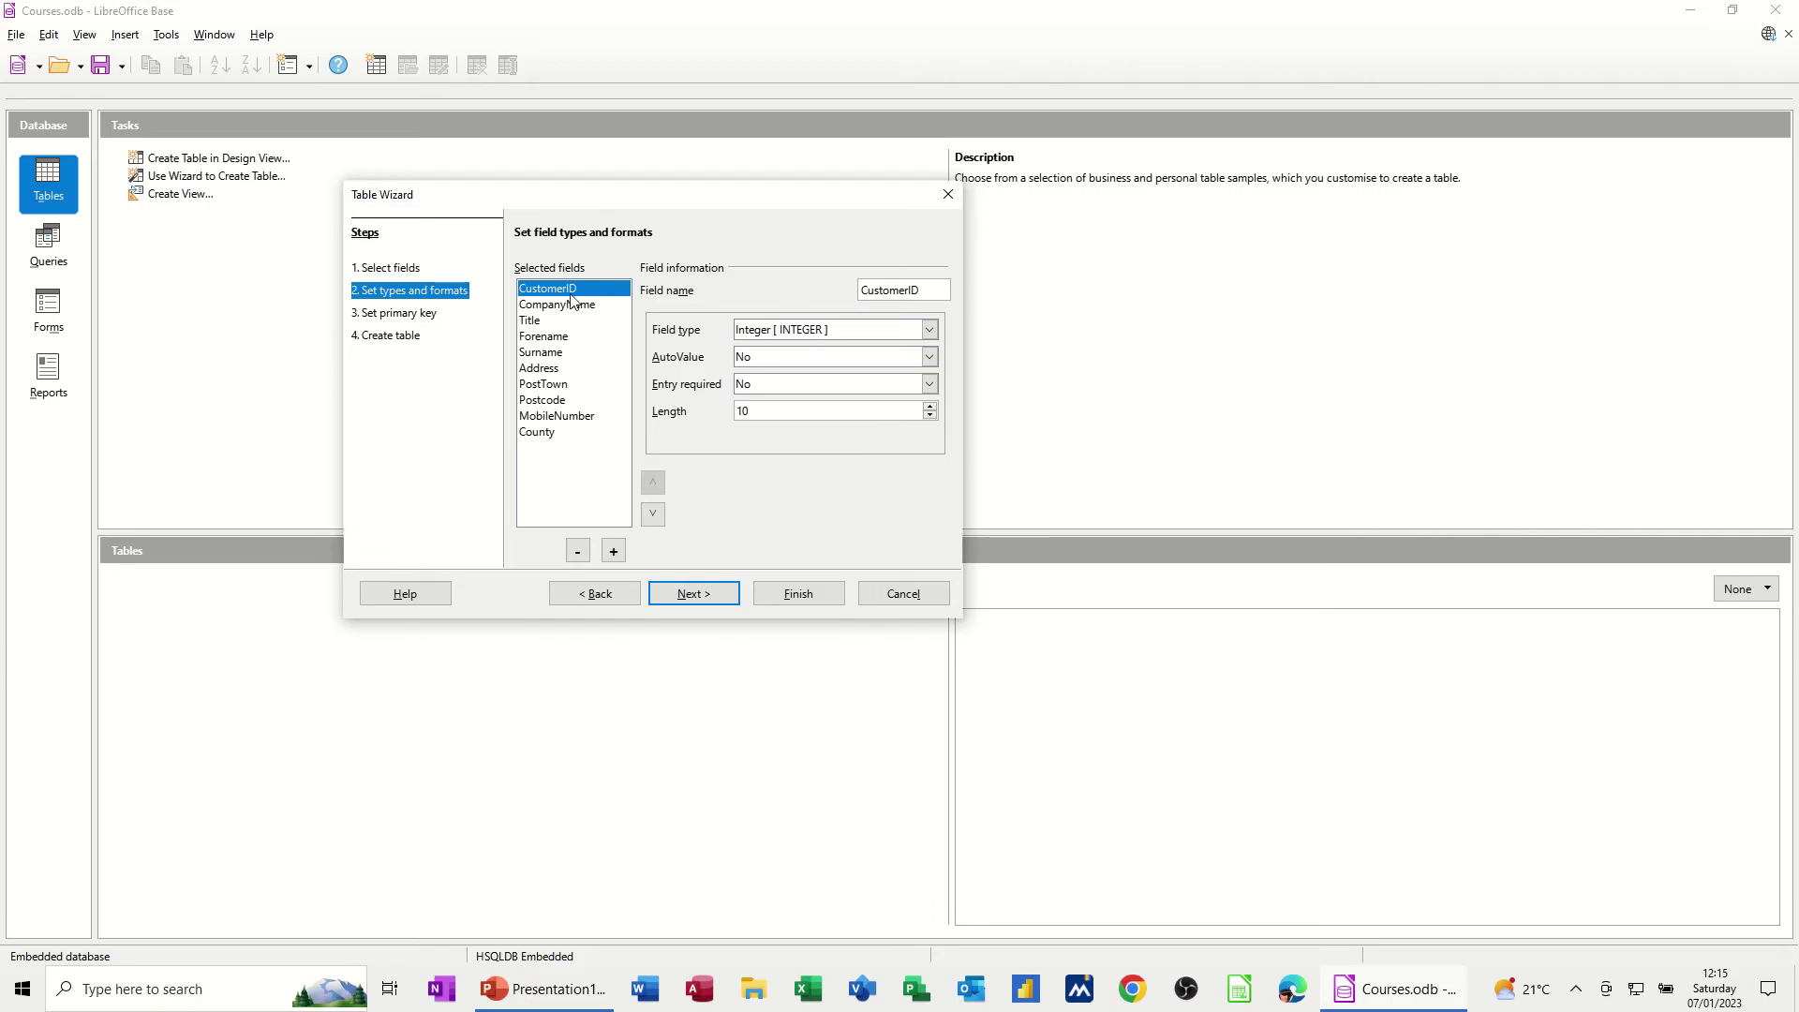
Review each field's type, keeping CustomerID as Integer, and continue to the primary key step
click(932, 331)
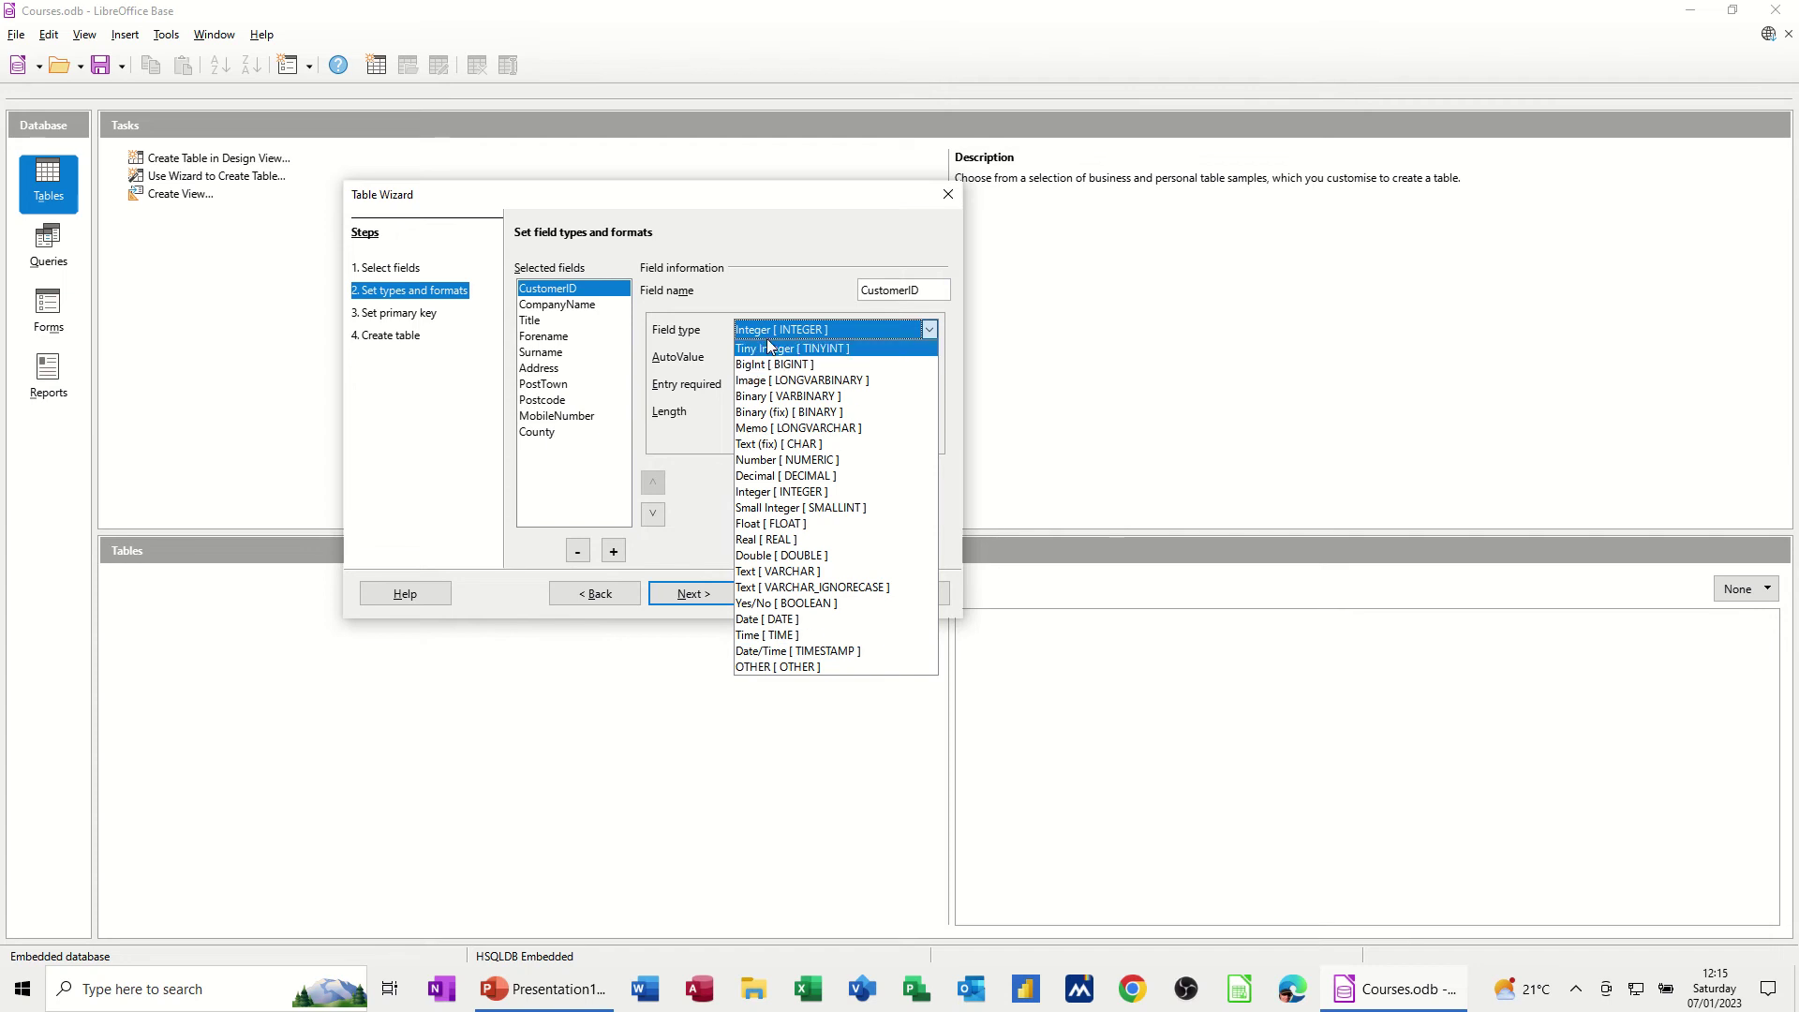
click(757, 269)
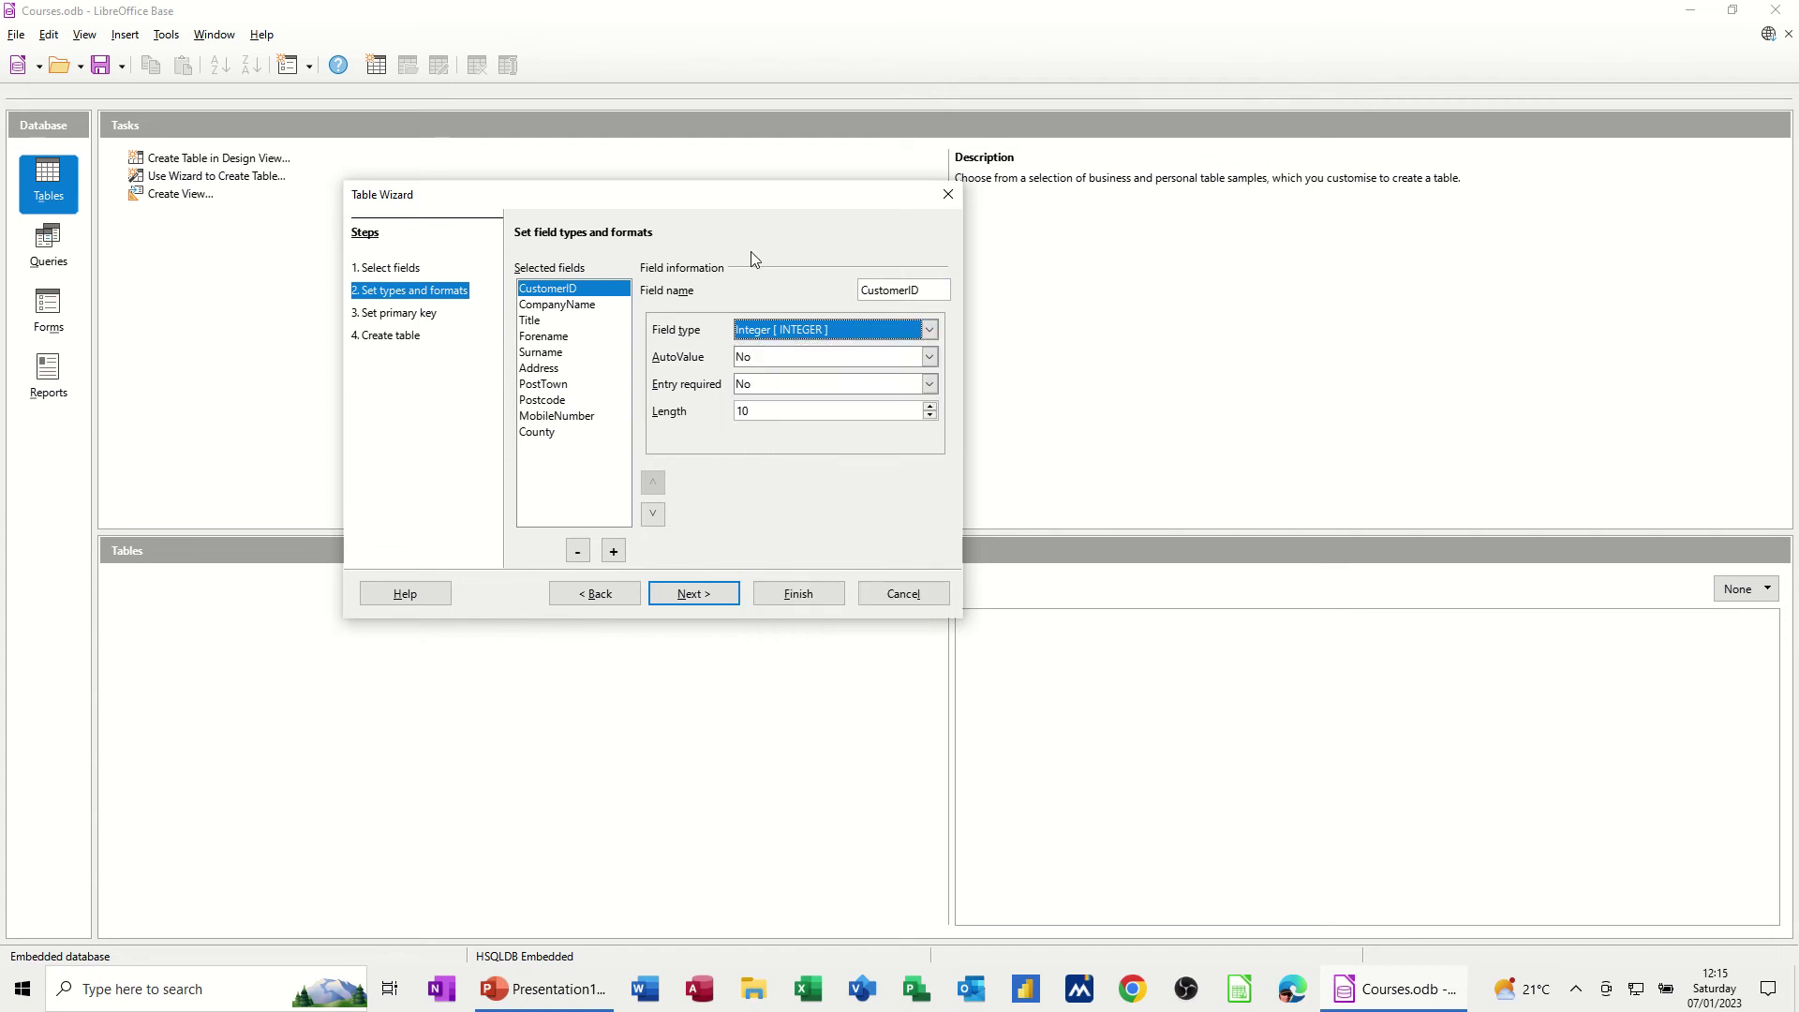
click(591, 310)
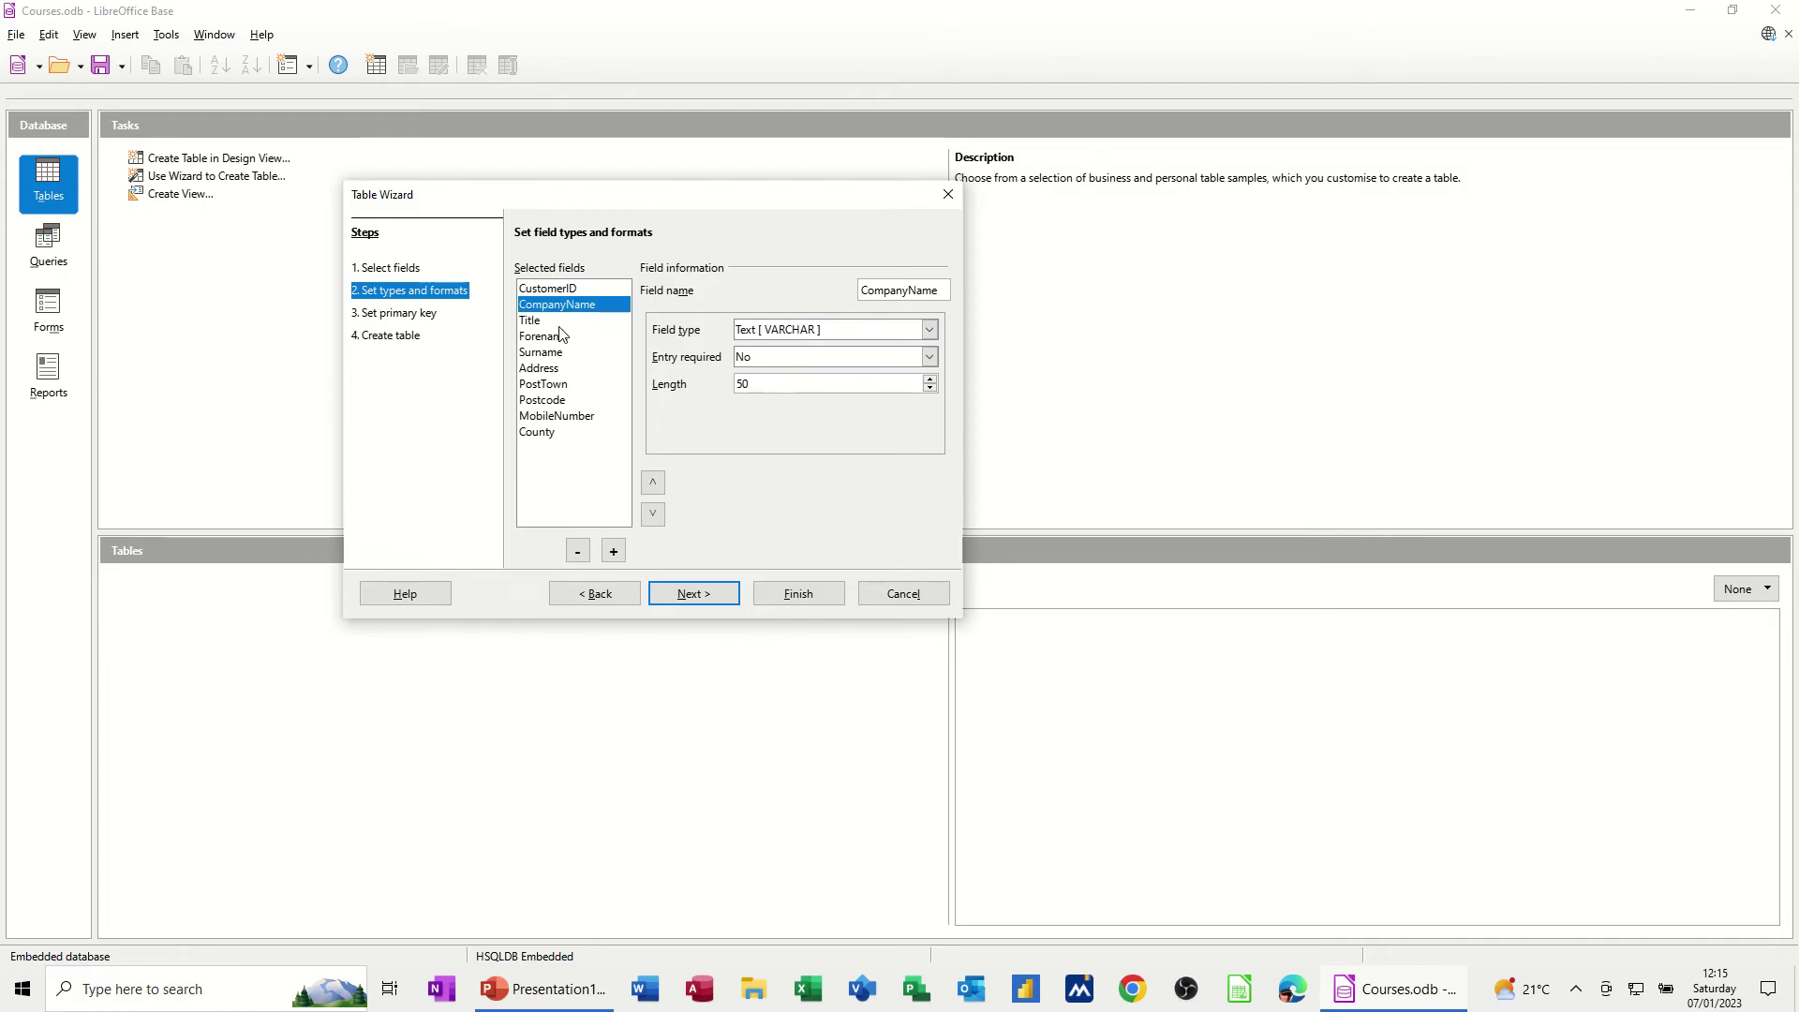
click(559, 320)
click(555, 353)
click(562, 386)
click(563, 401)
click(573, 418)
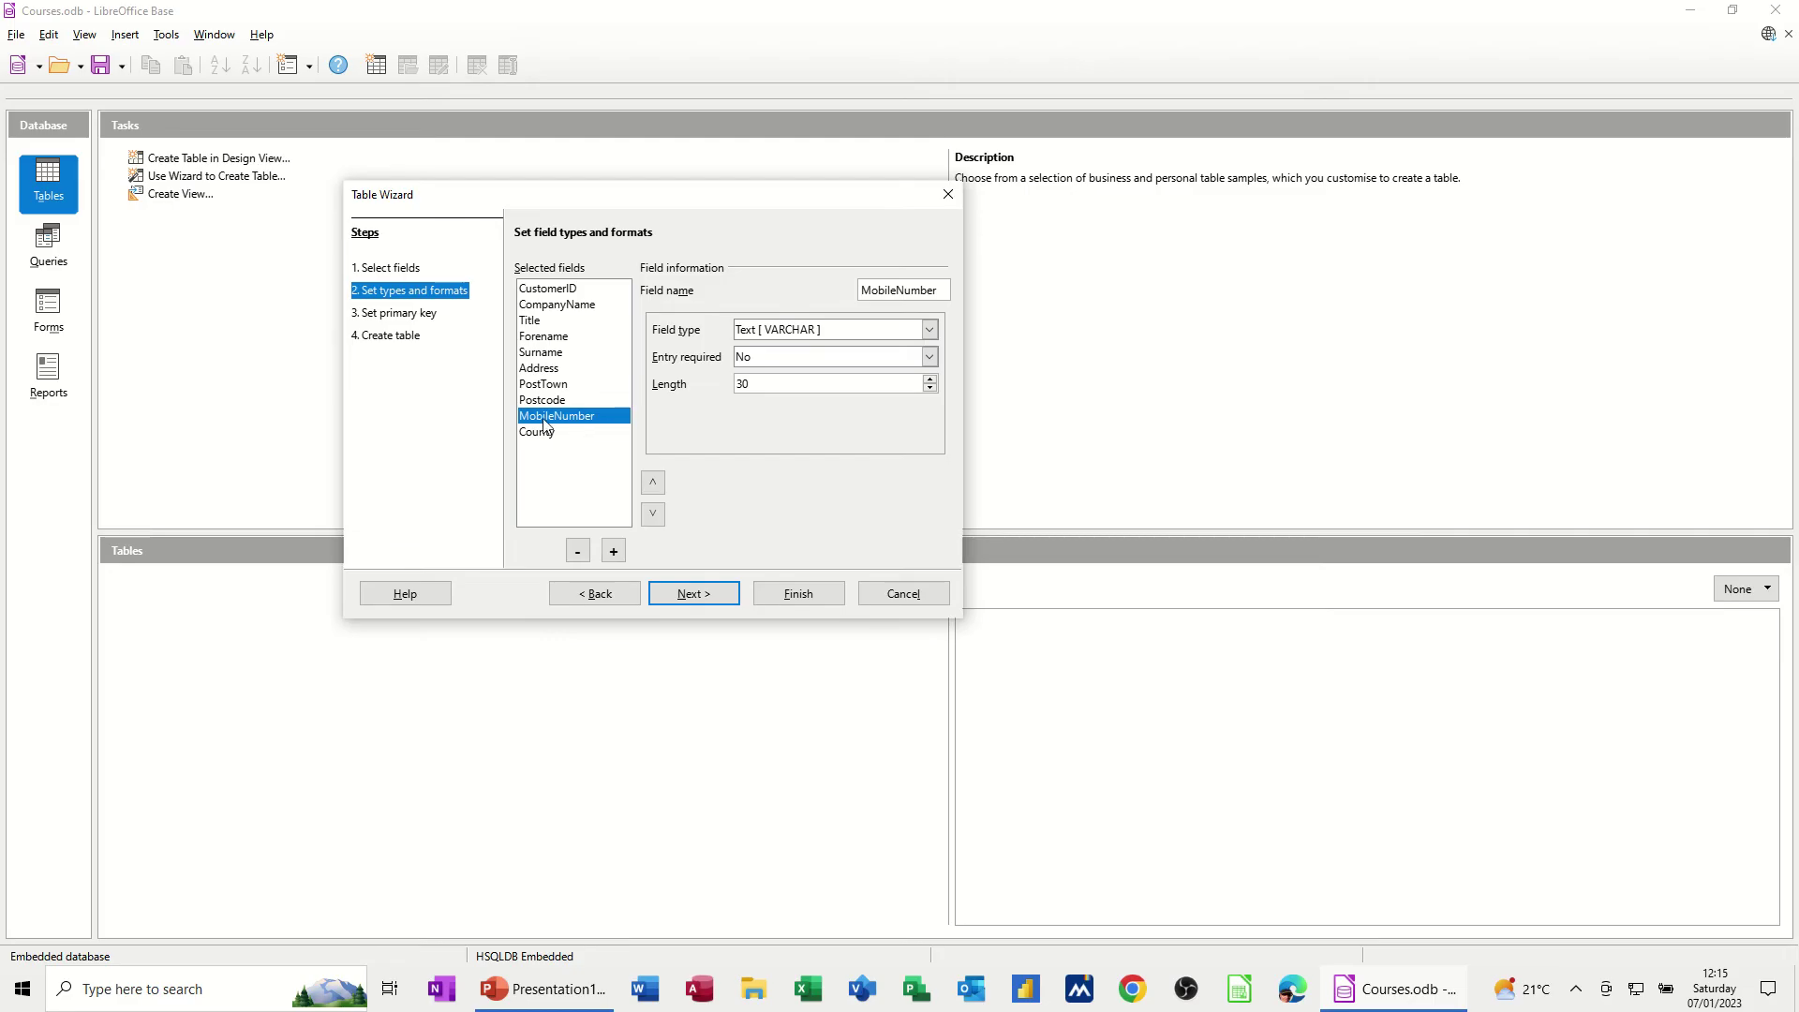
click(537, 433)
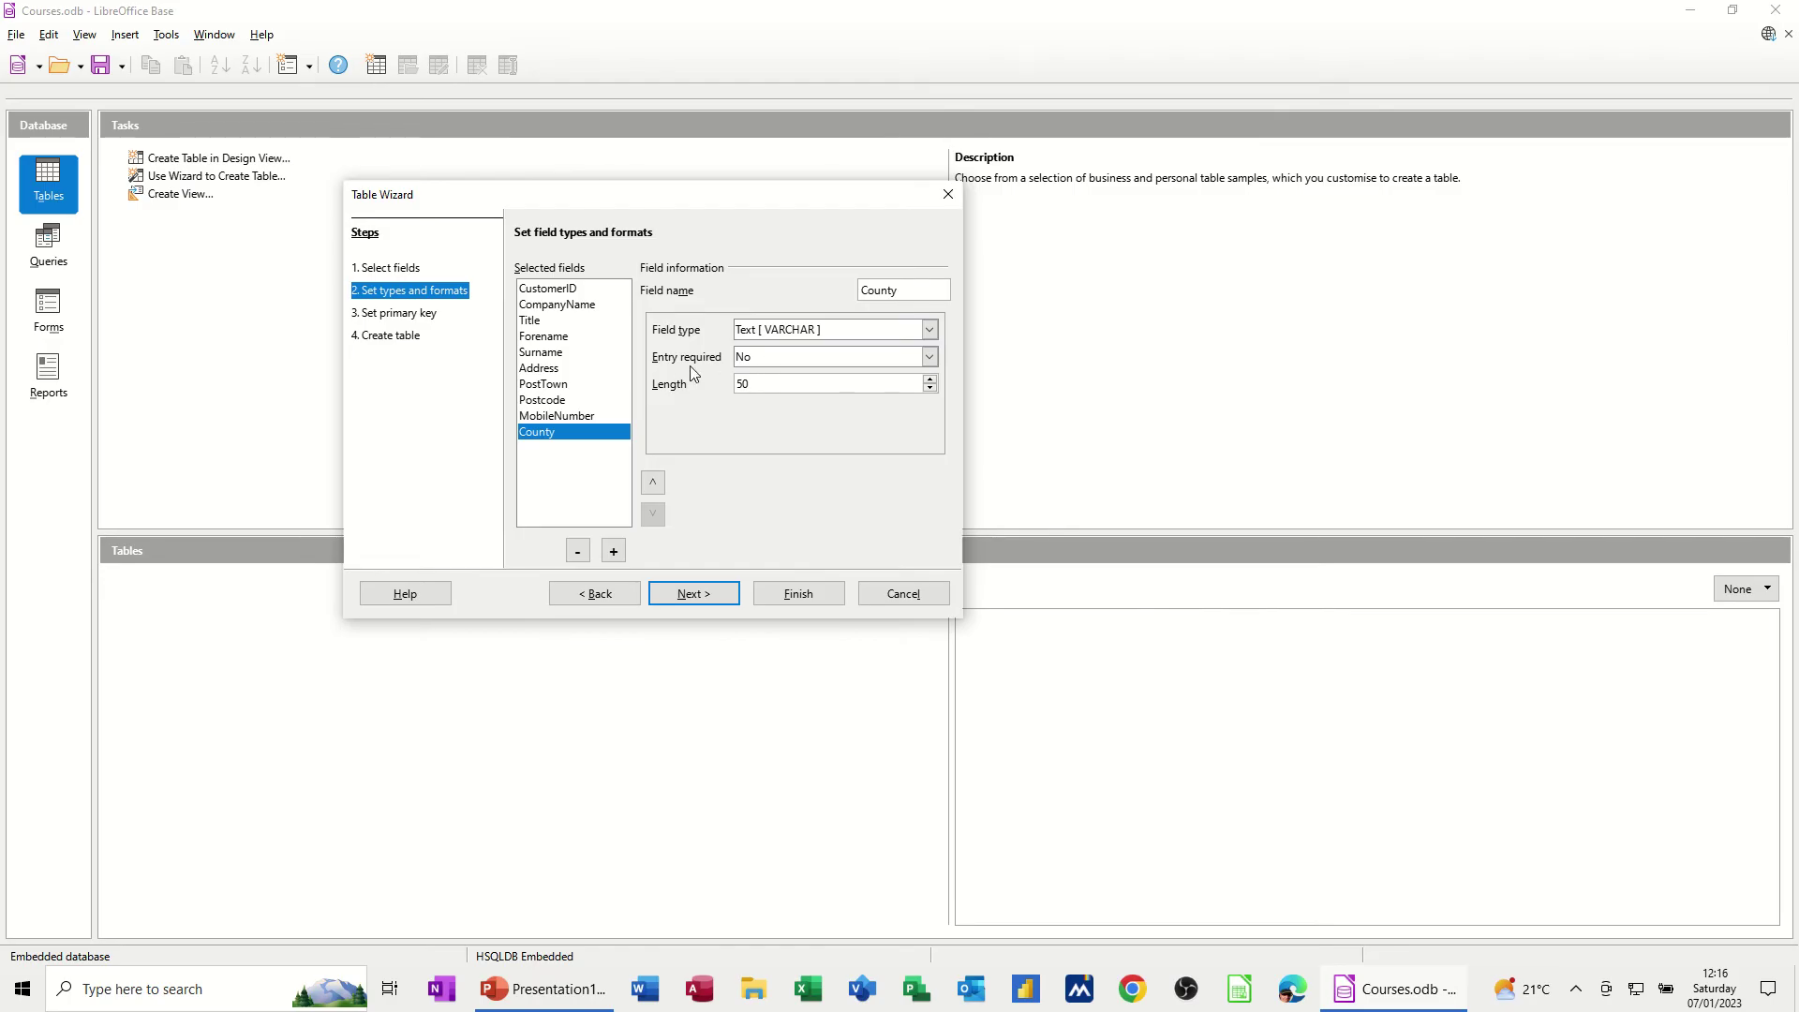
click(556, 339)
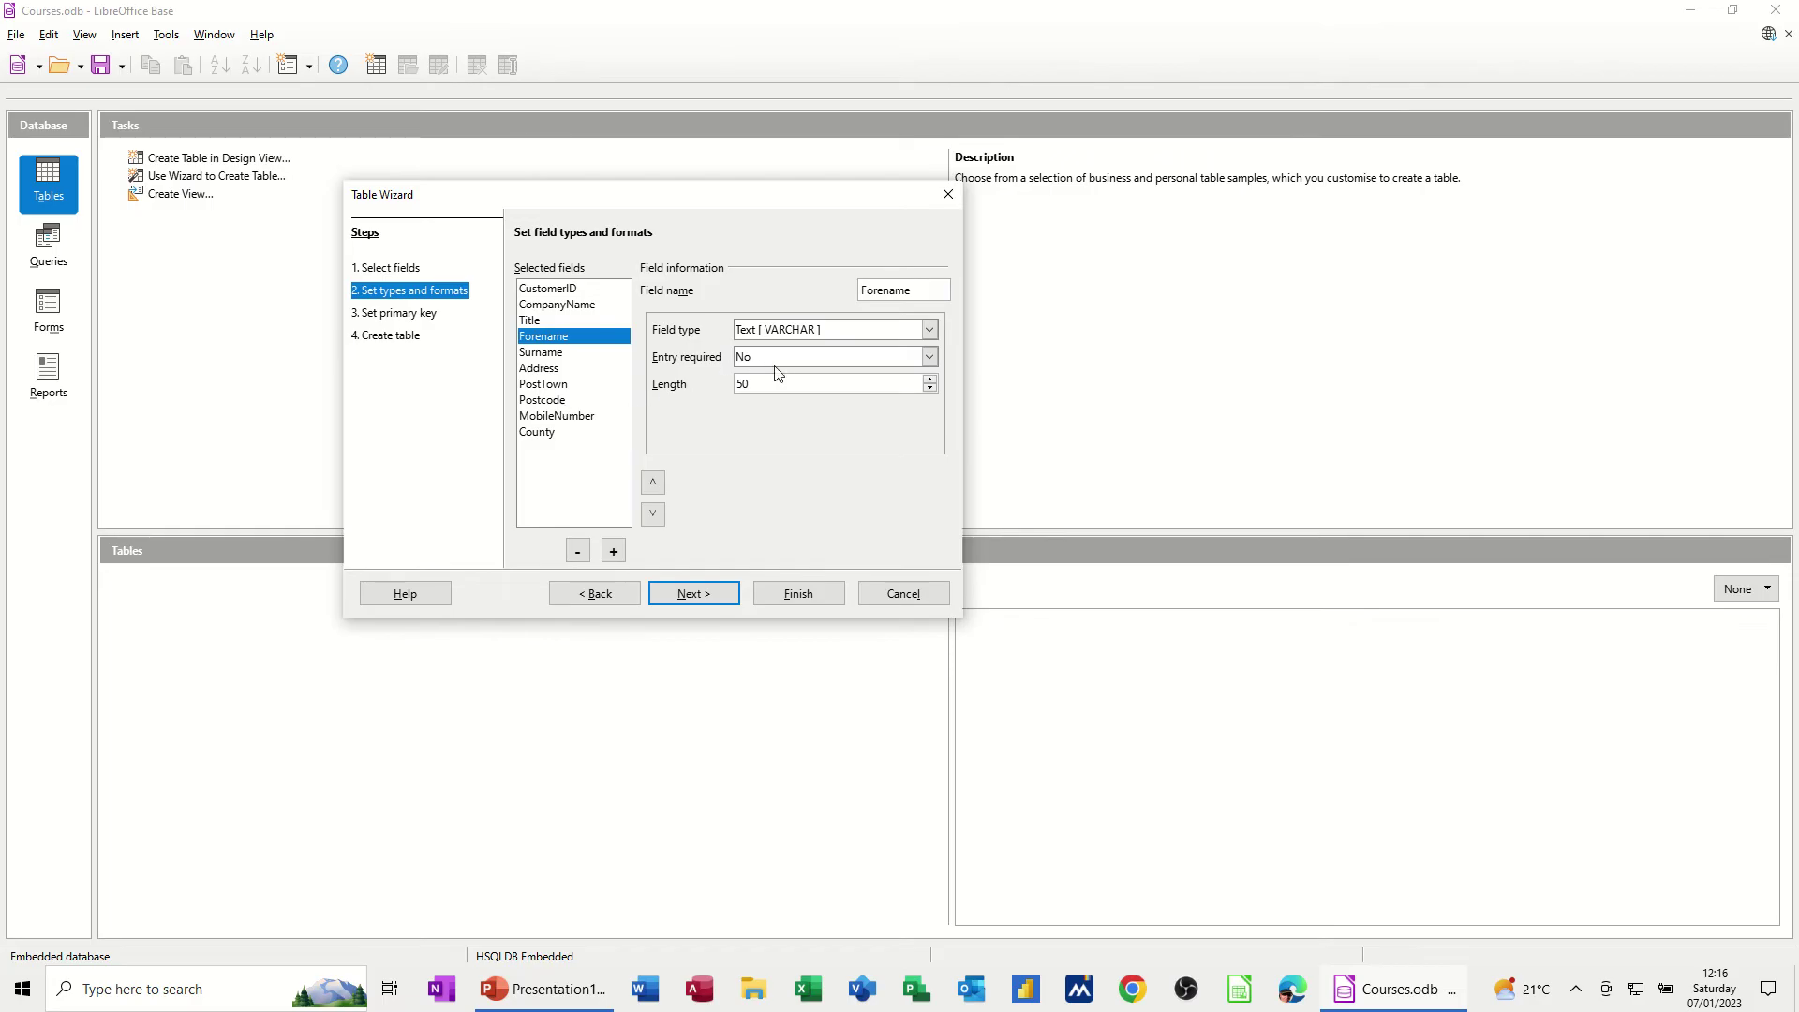
click(693, 600)
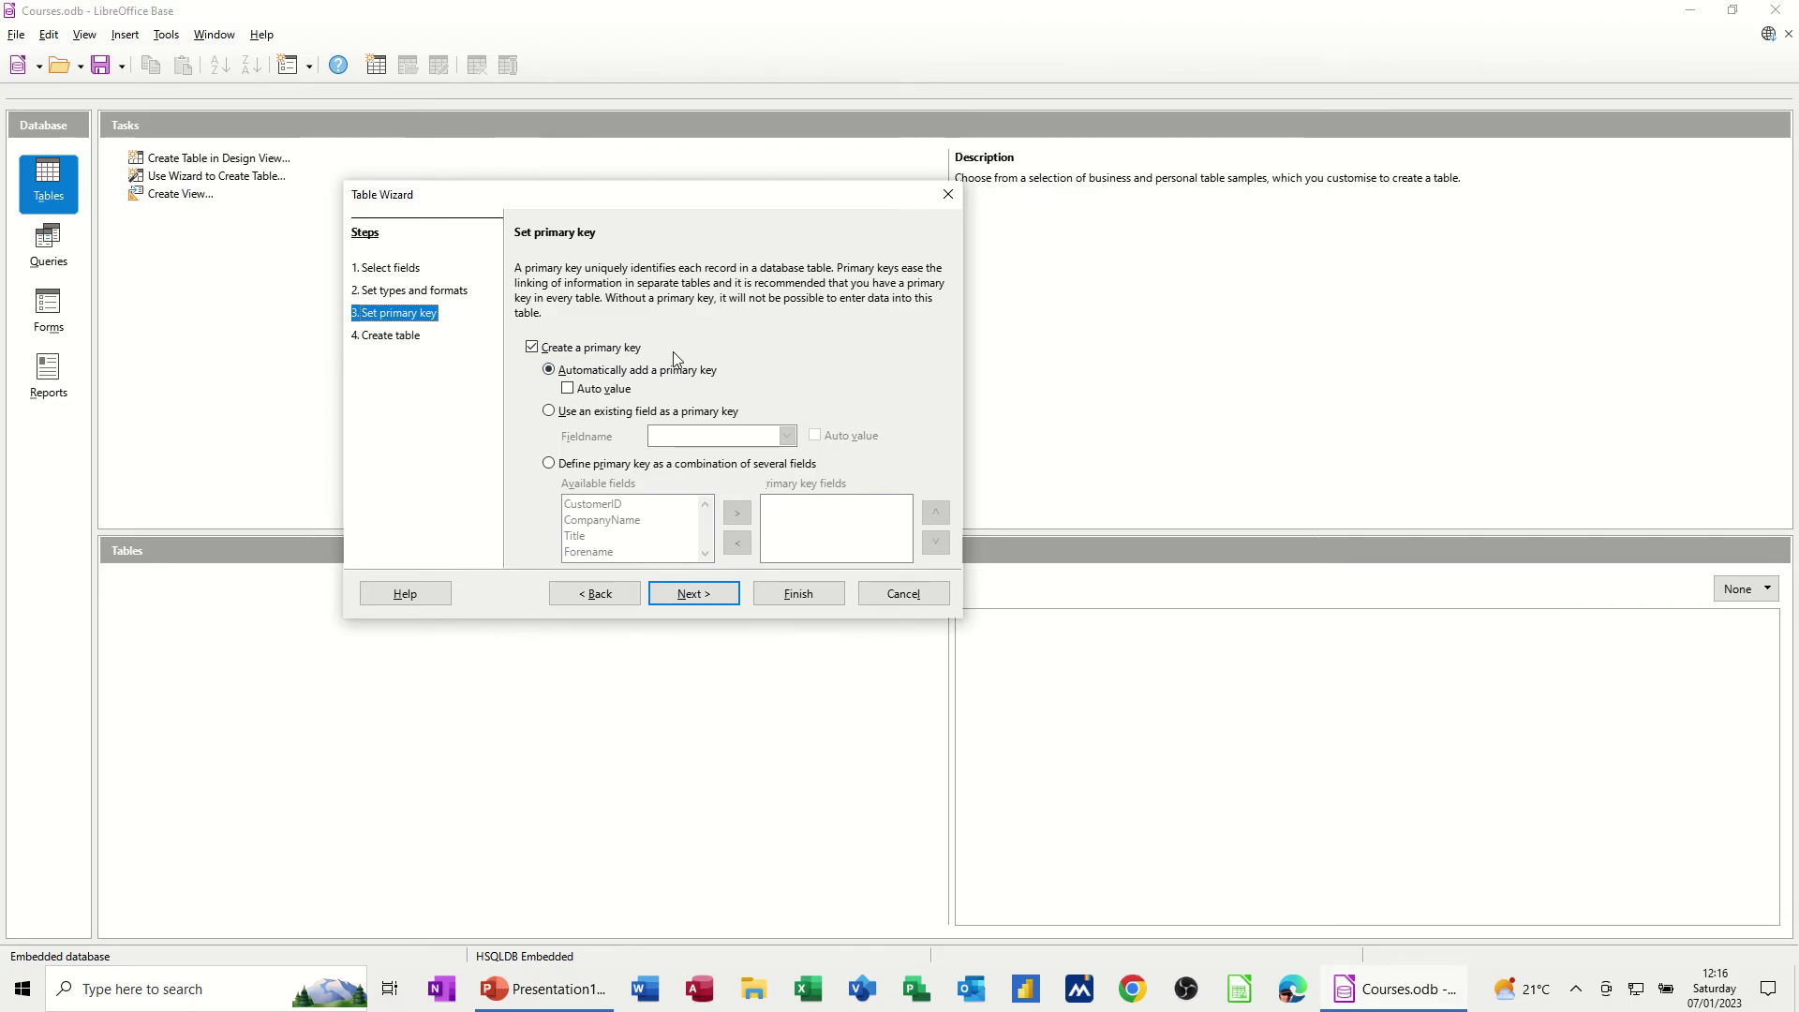
Use the existing CustomerID field as primary key with Auto value enabled
click(549, 412)
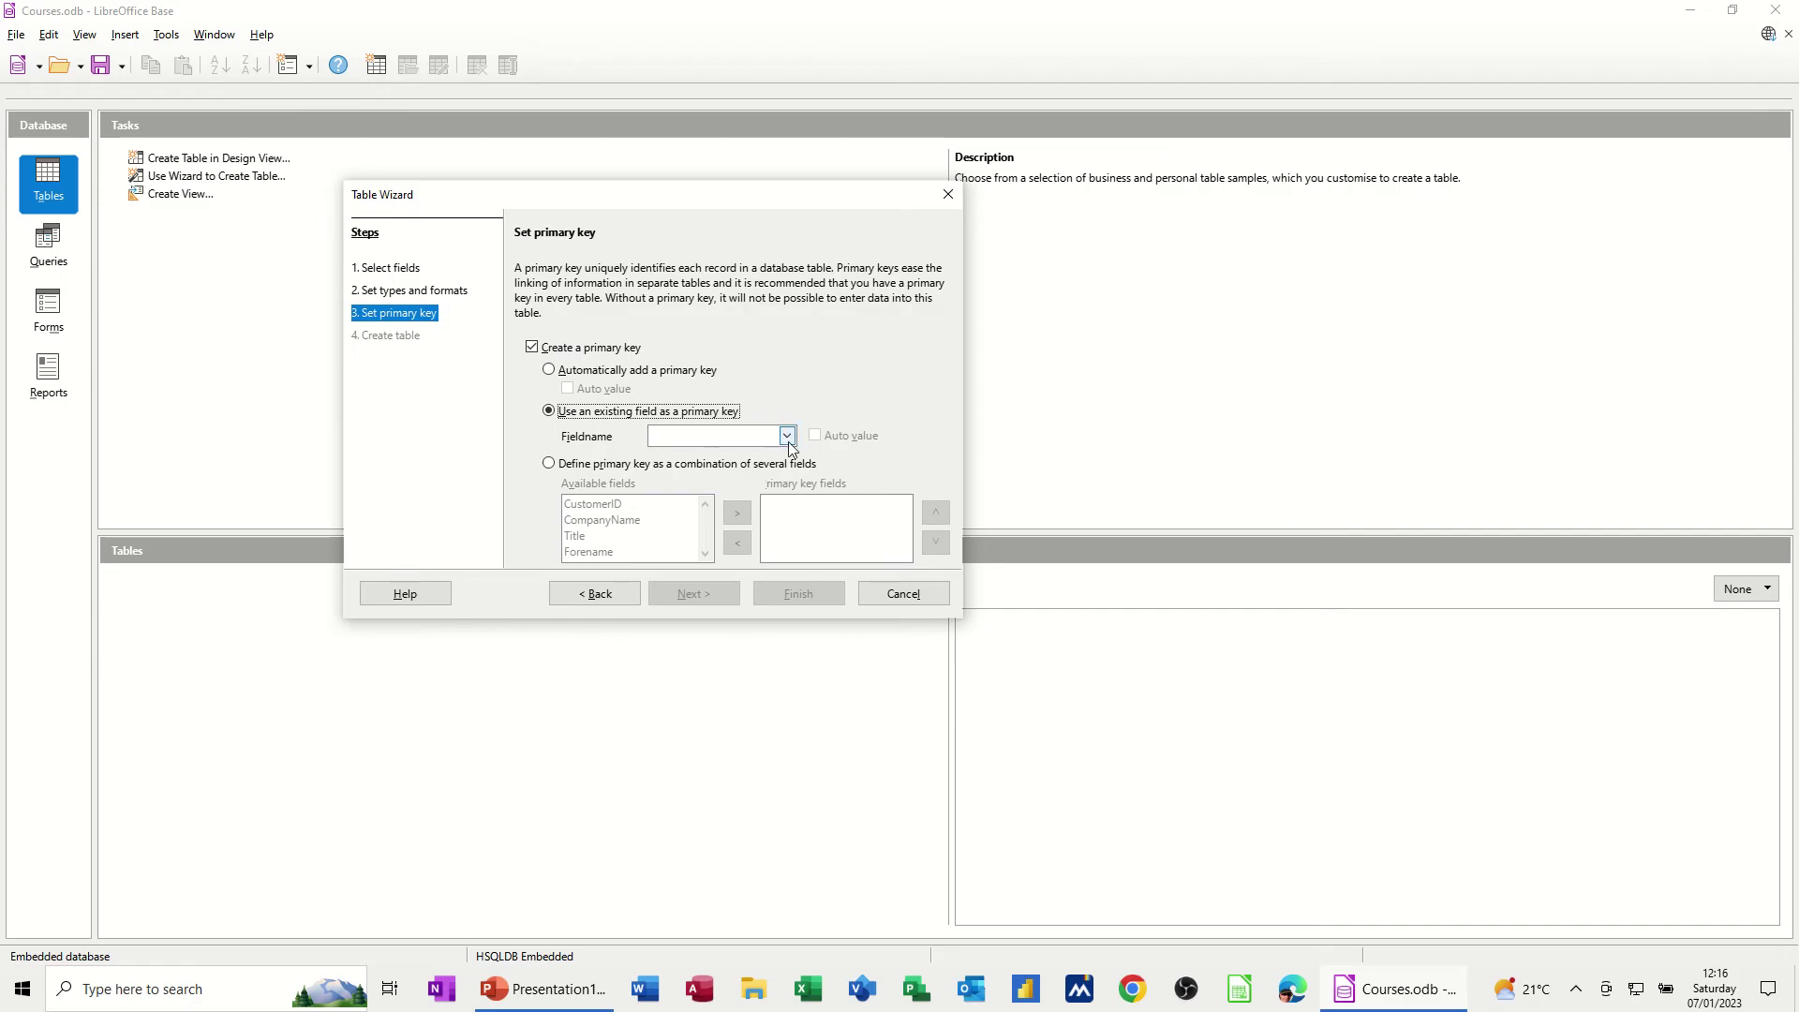
click(787, 437)
click(743, 456)
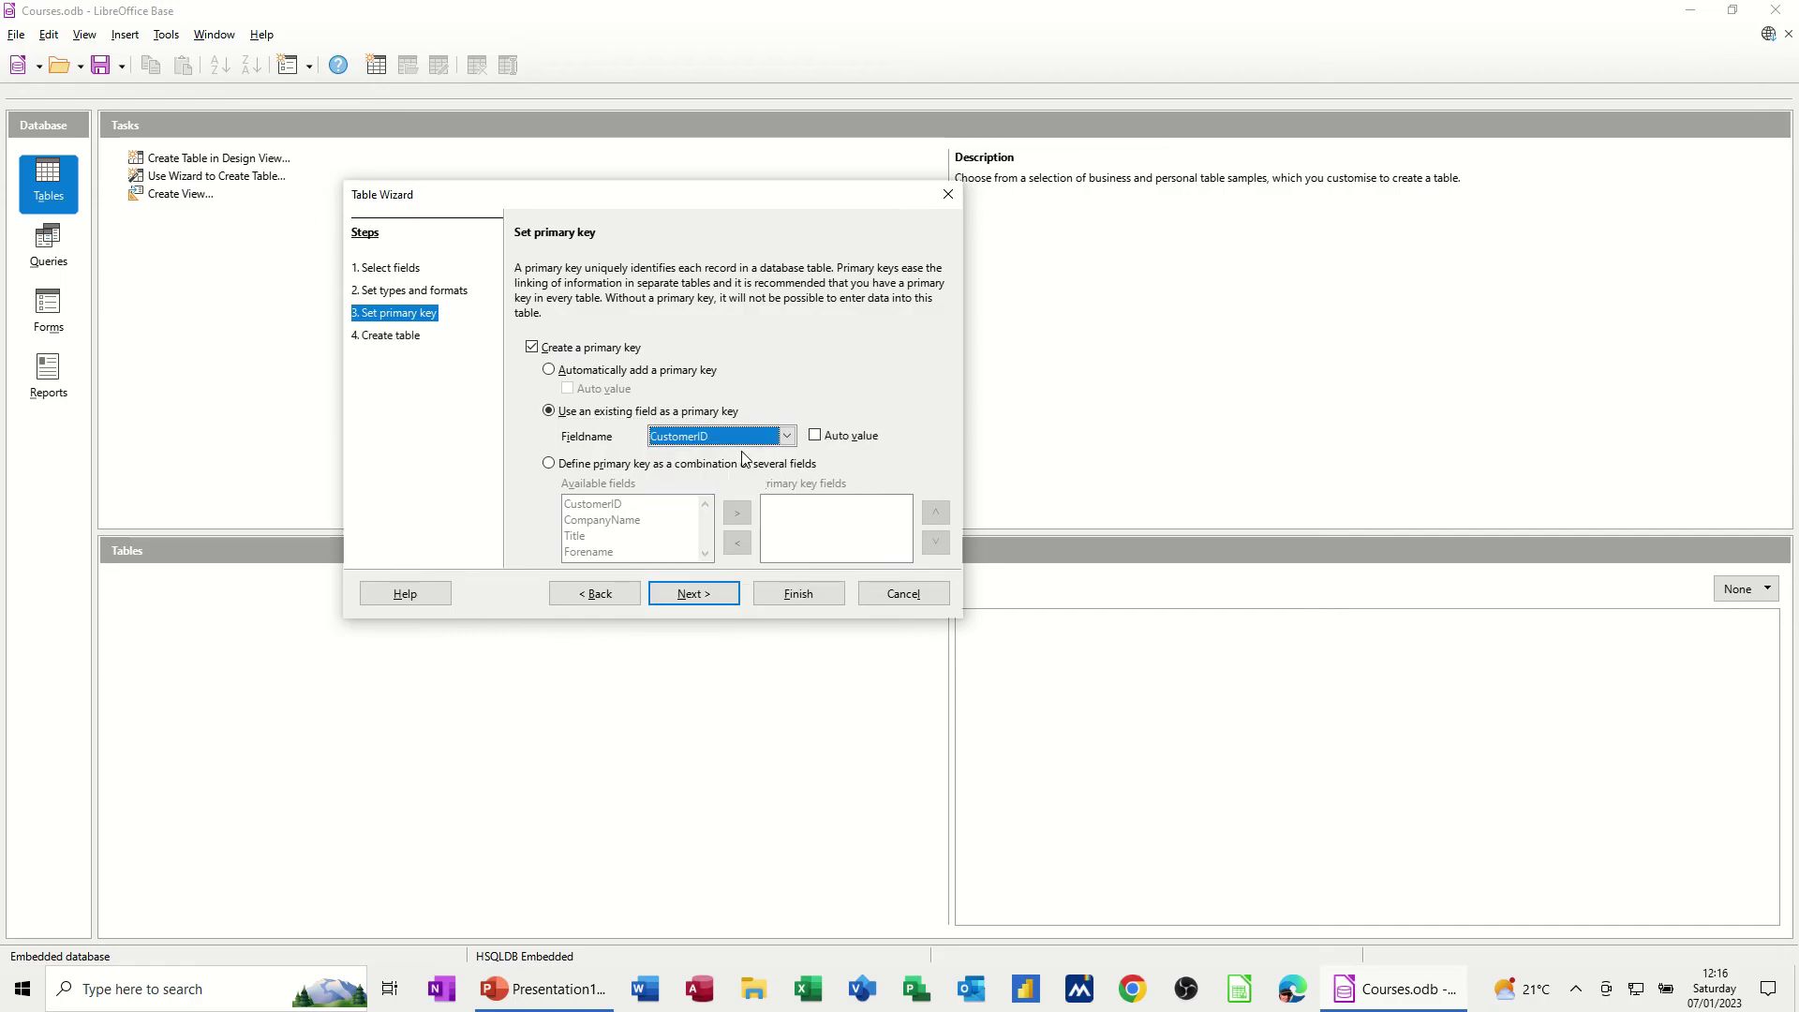
click(815, 436)
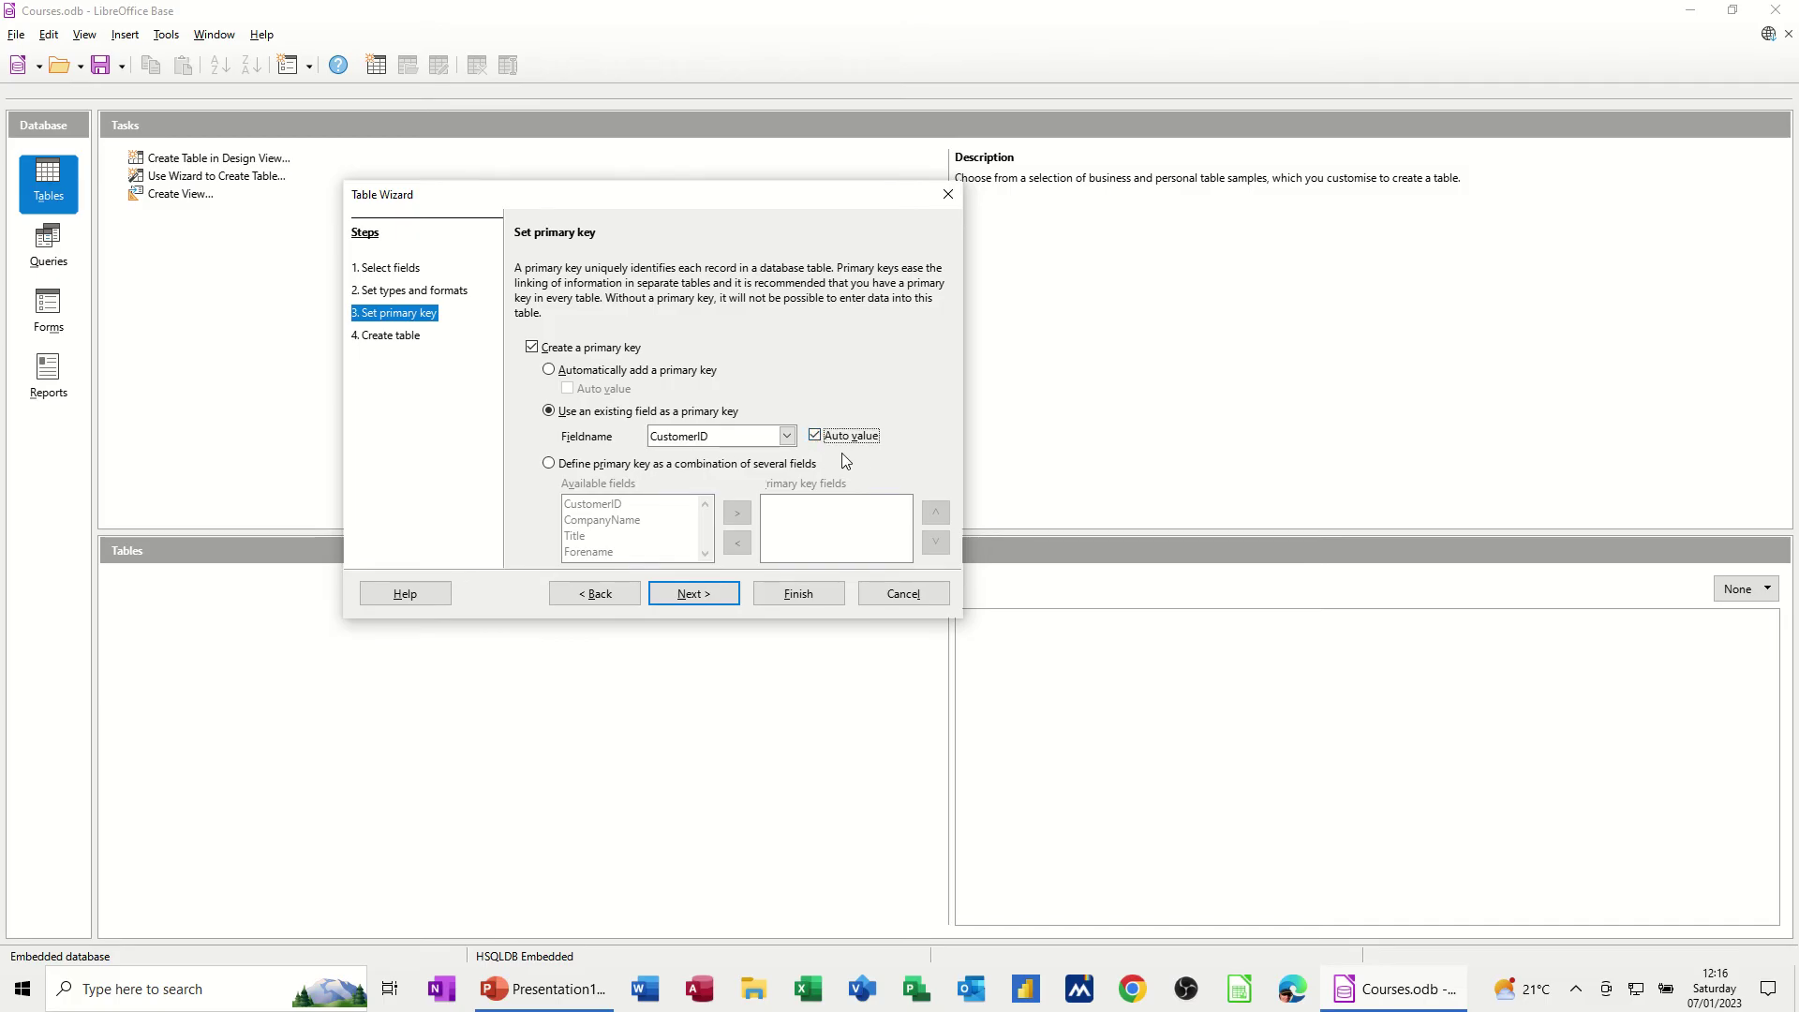
click(694, 600)
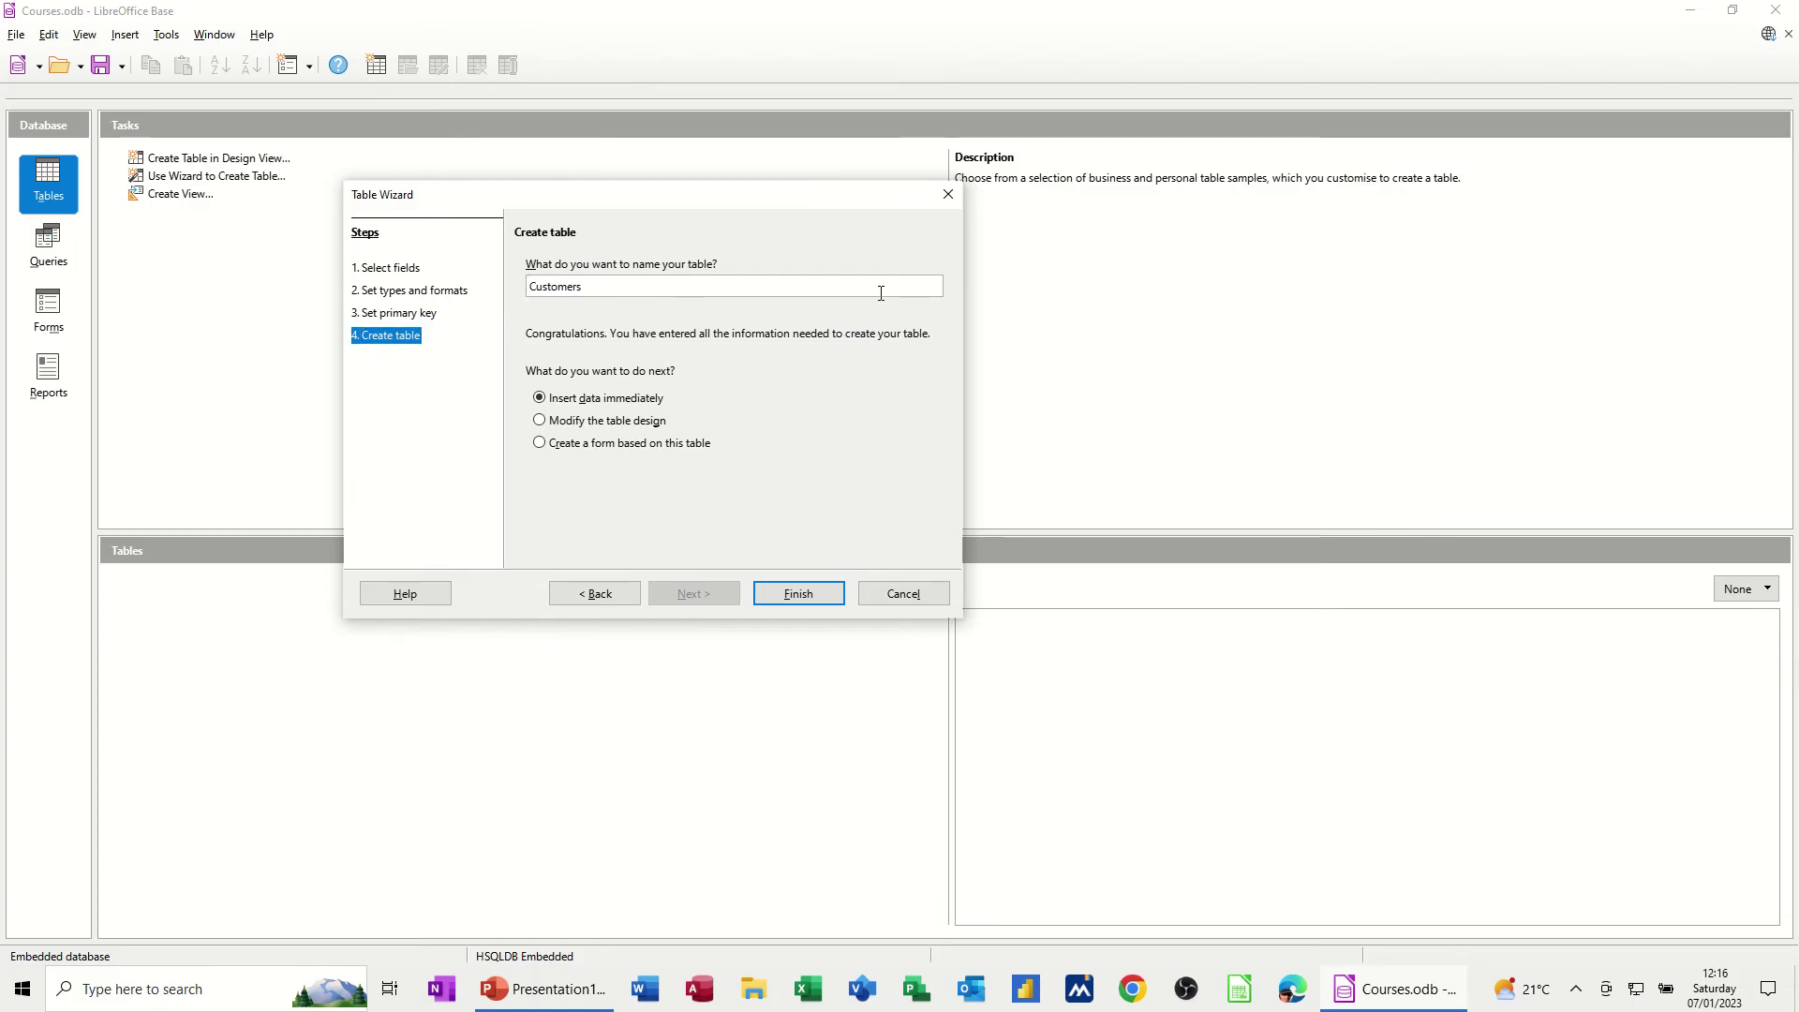
Rename the table from Customers to TblCustomers
text(Tbl)
Create TblCustomers and move its data view window up and left
click(797, 596)
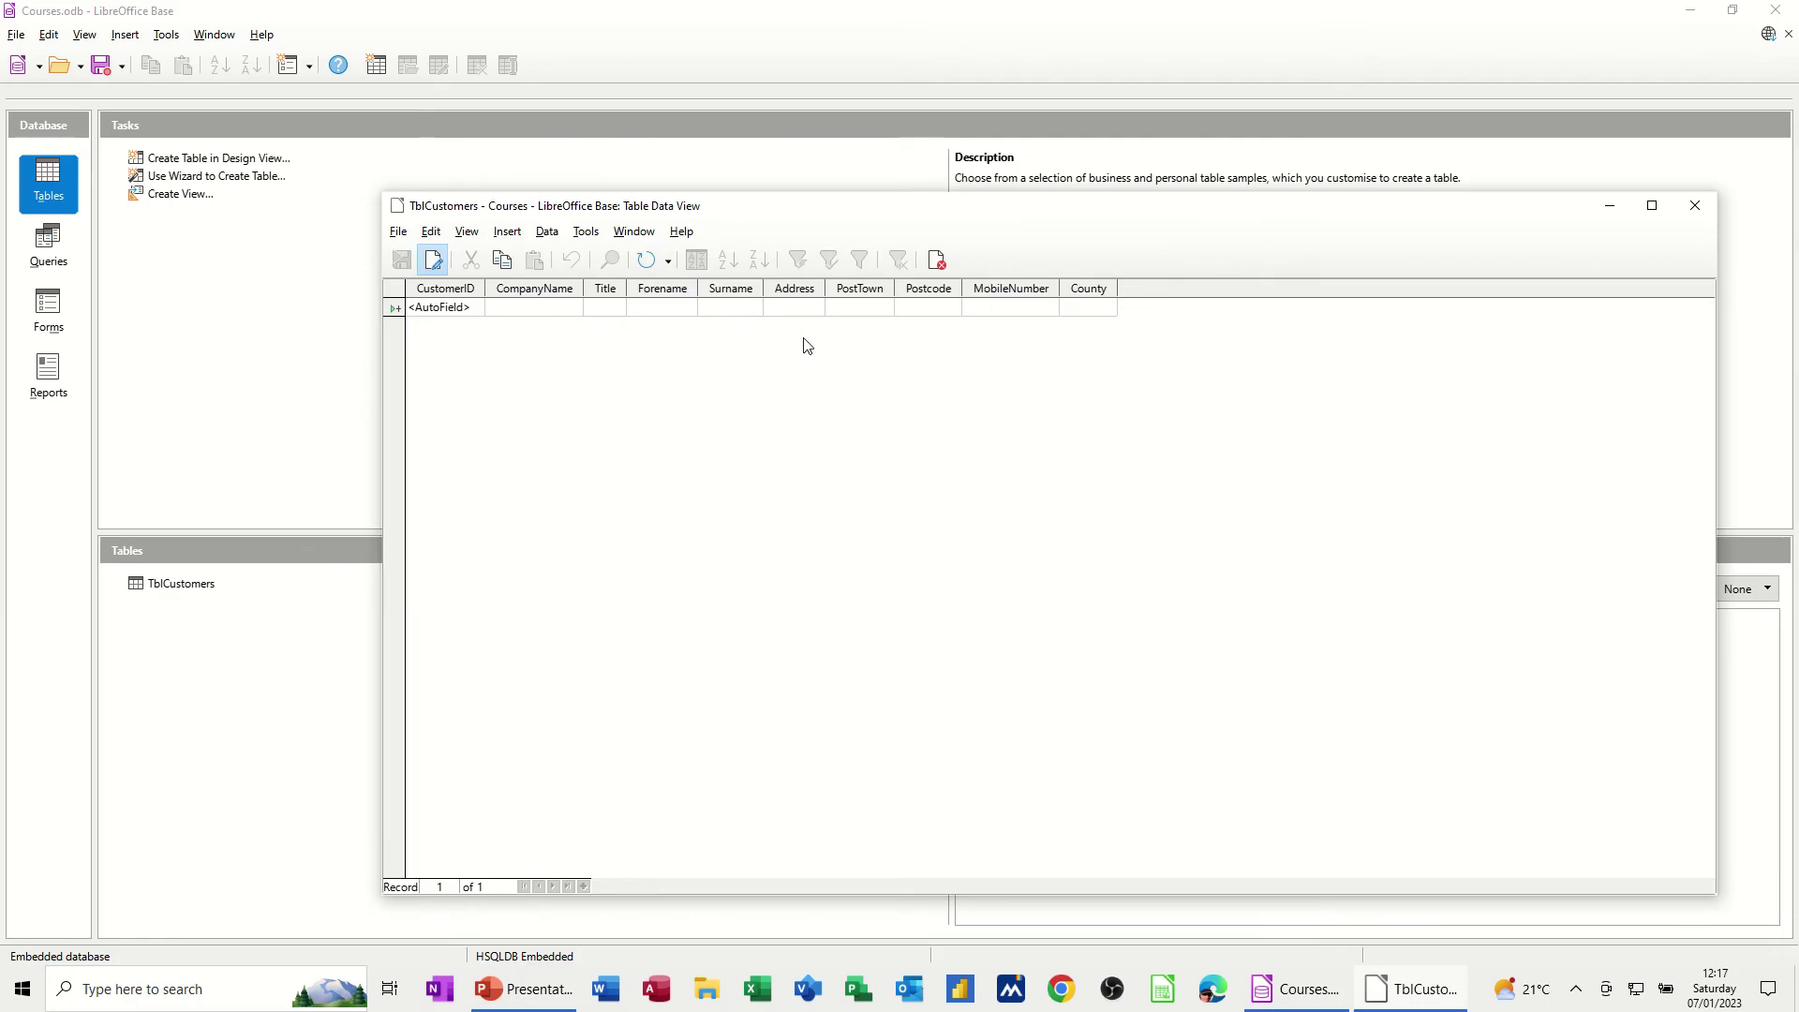
drag(953, 208, 816, 187)
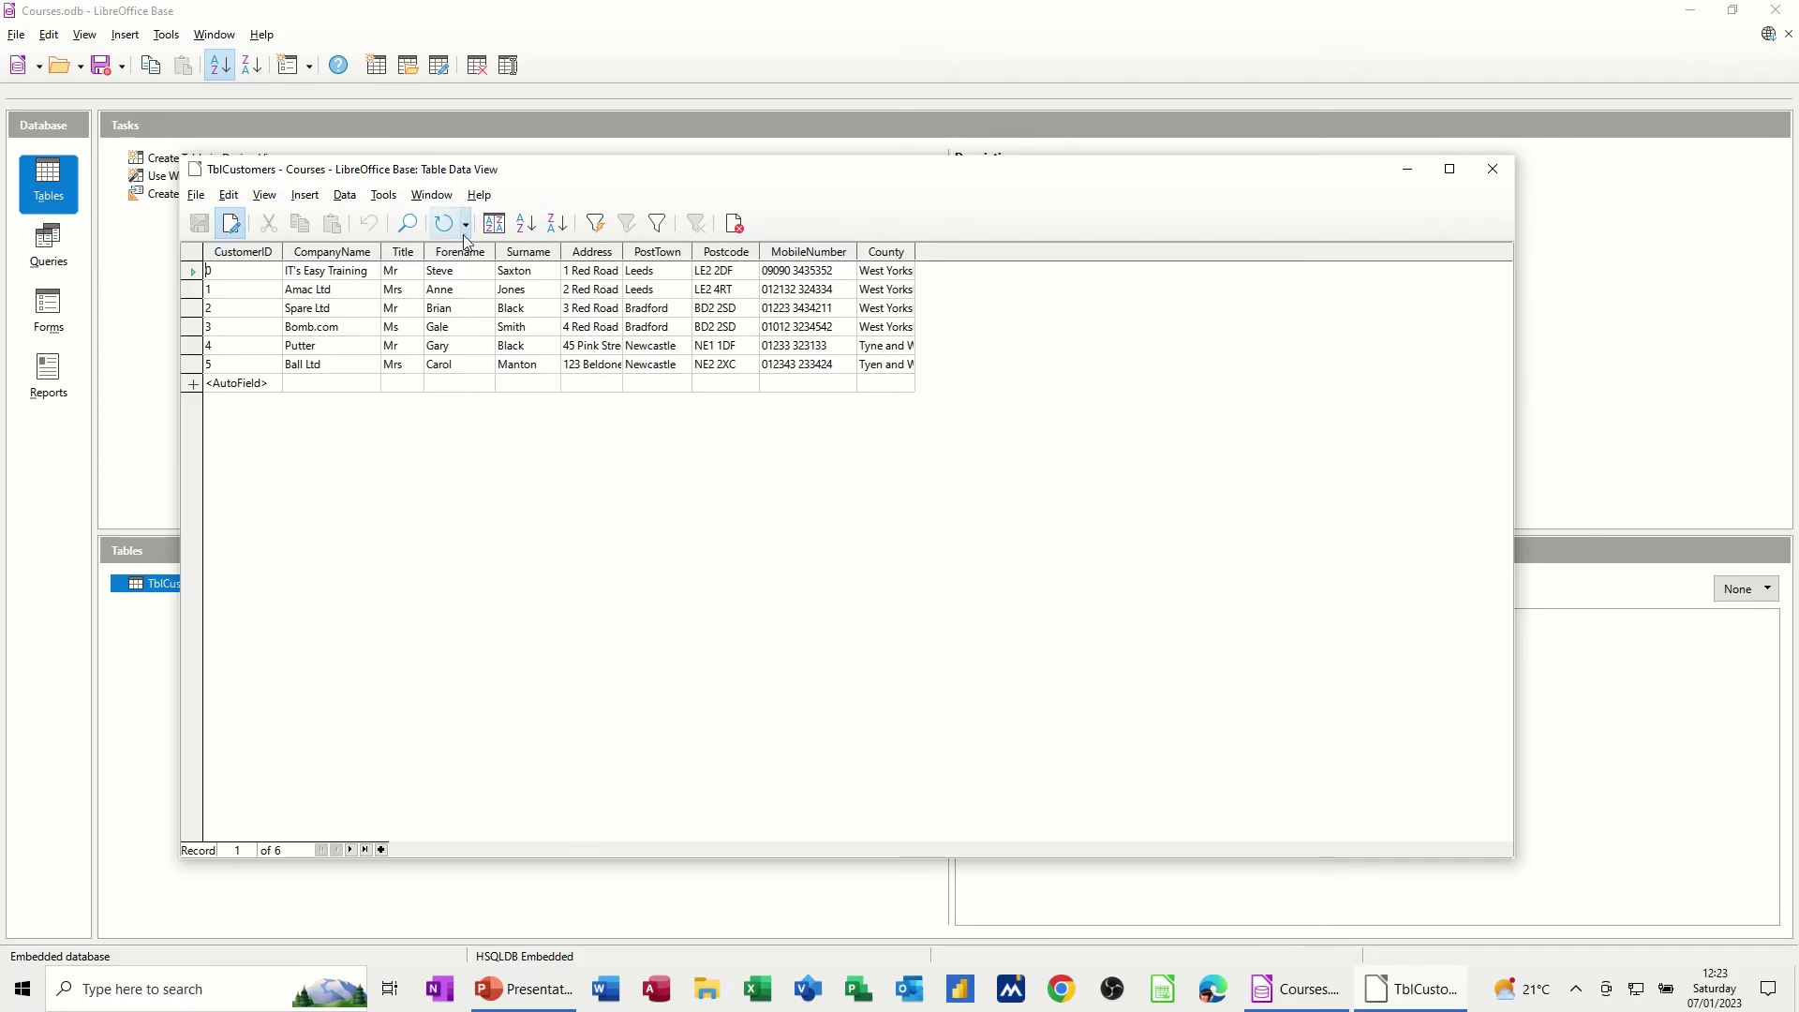
Try ascending and descending Surname sorts, then sort the records by PostTown ascending
click(533, 271)
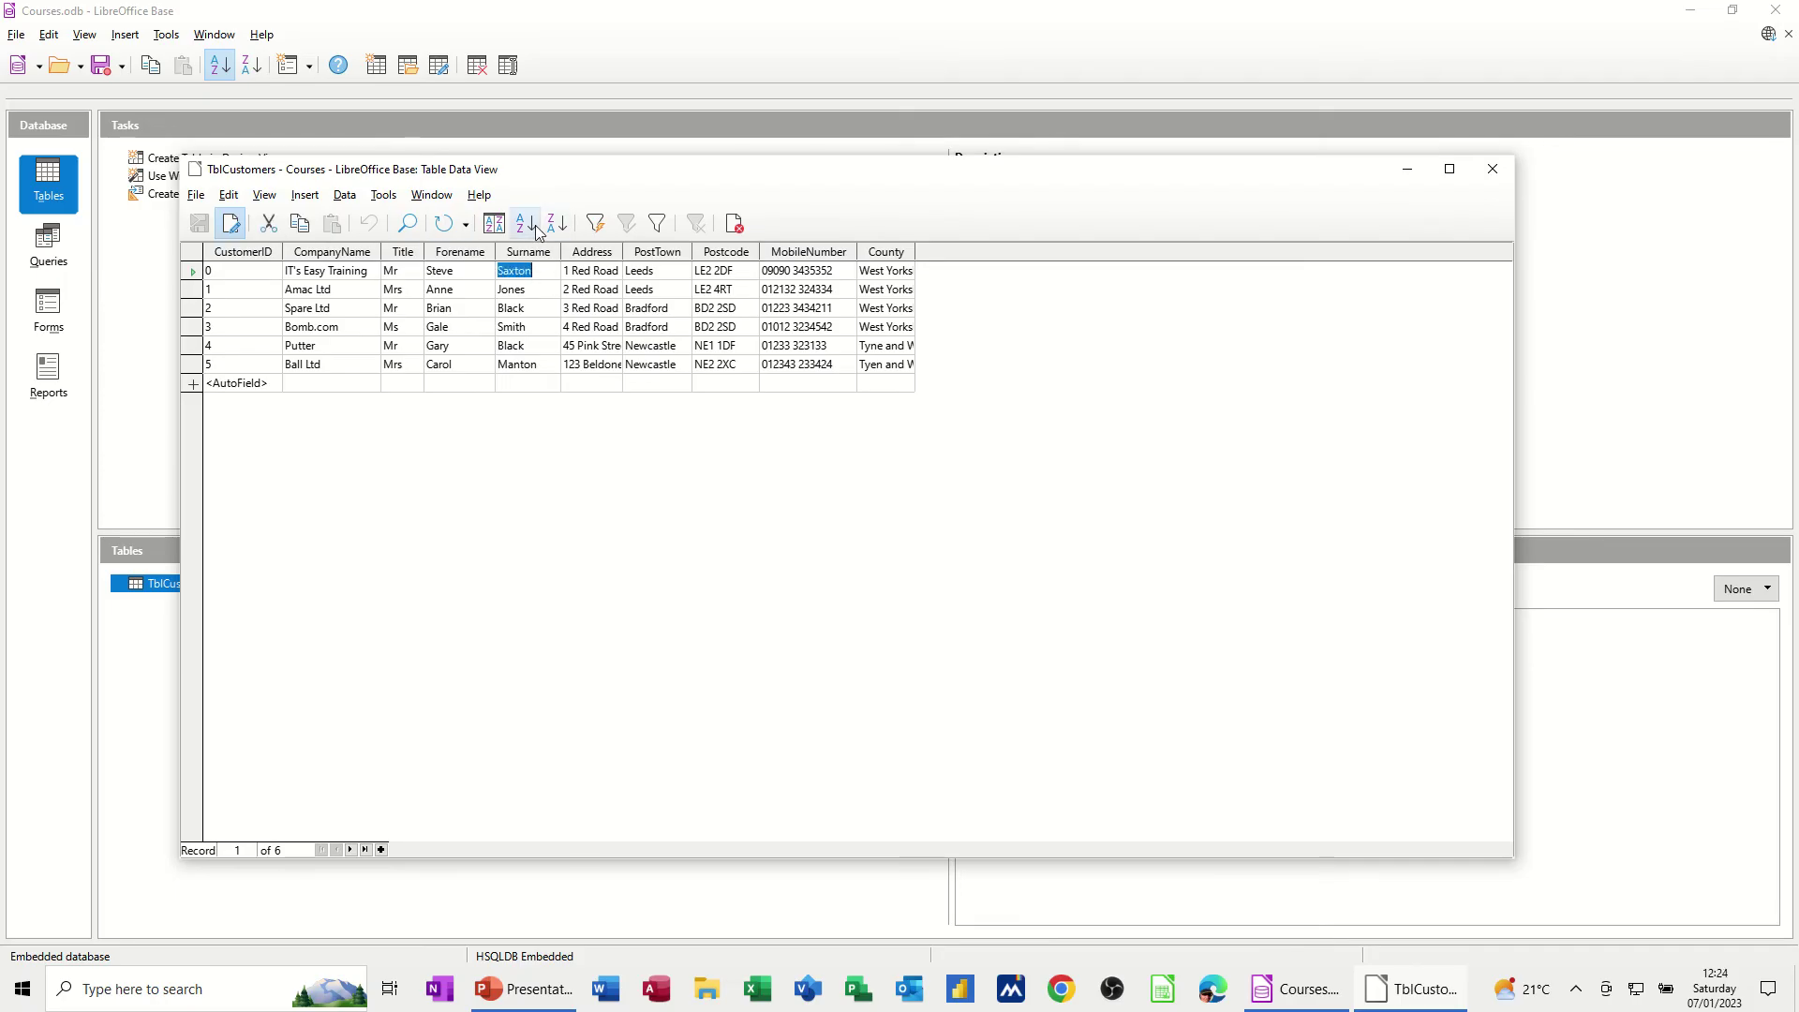
click(530, 231)
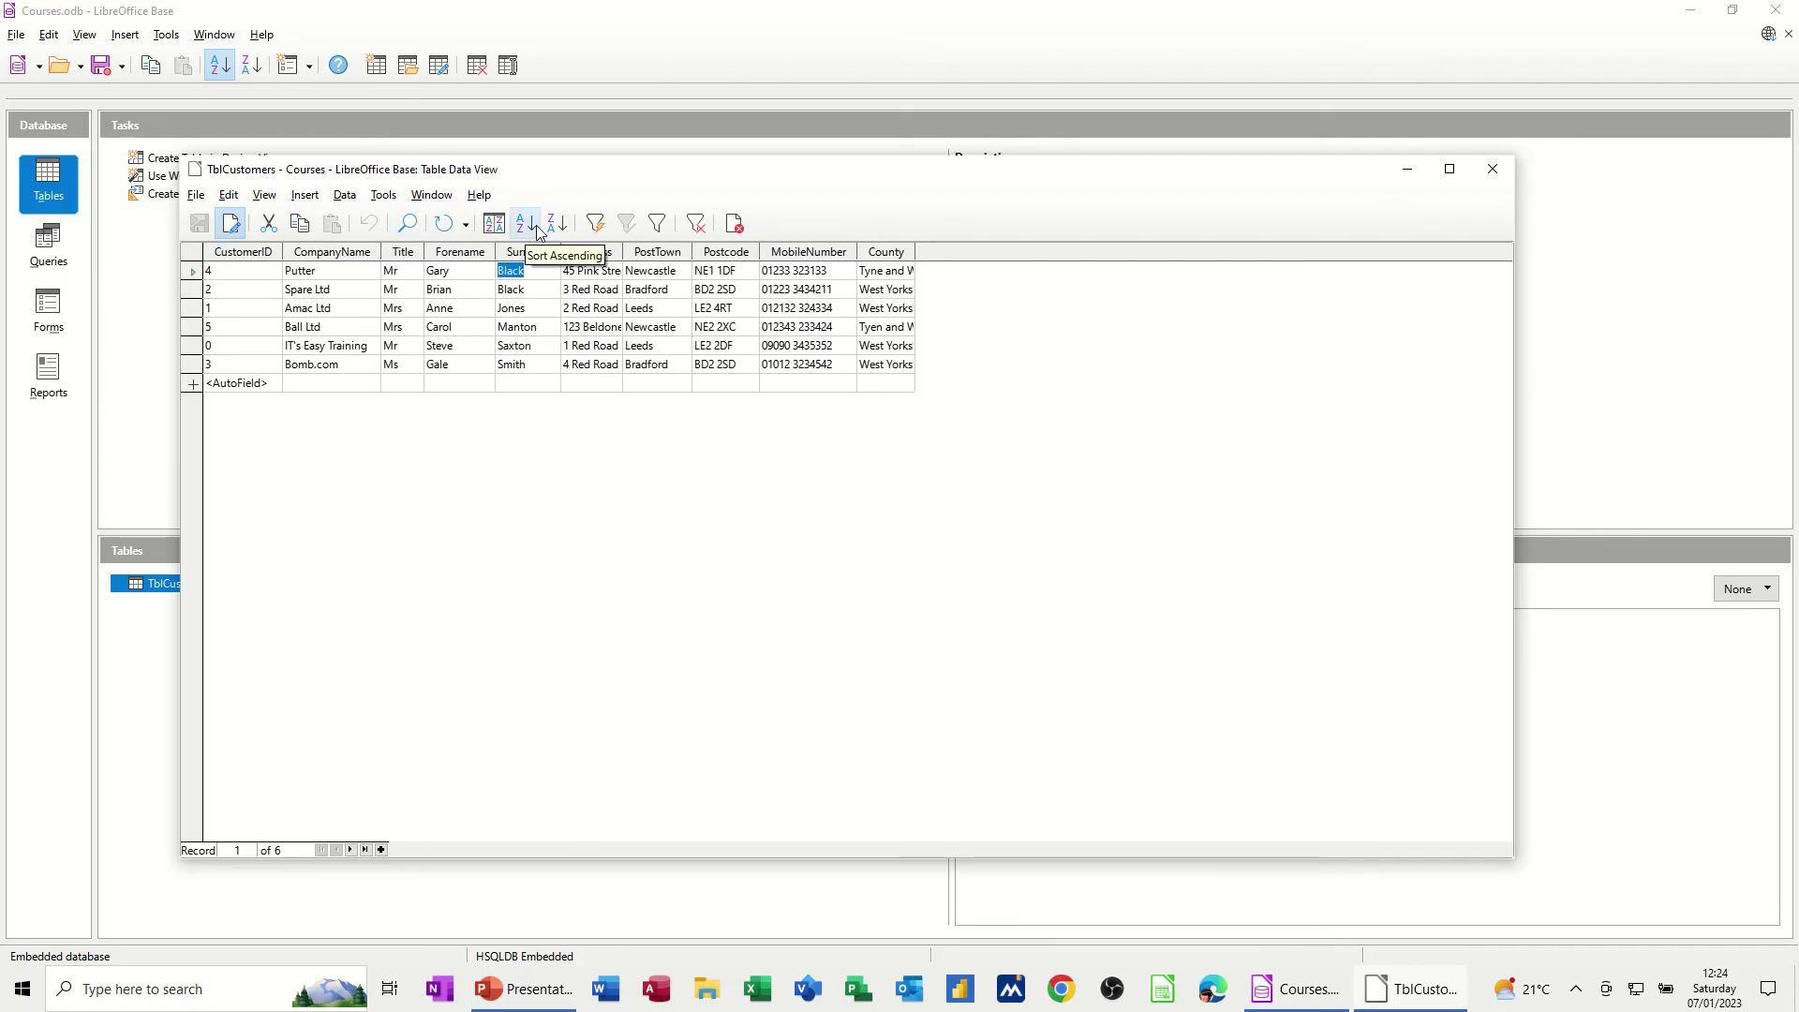
click(556, 224)
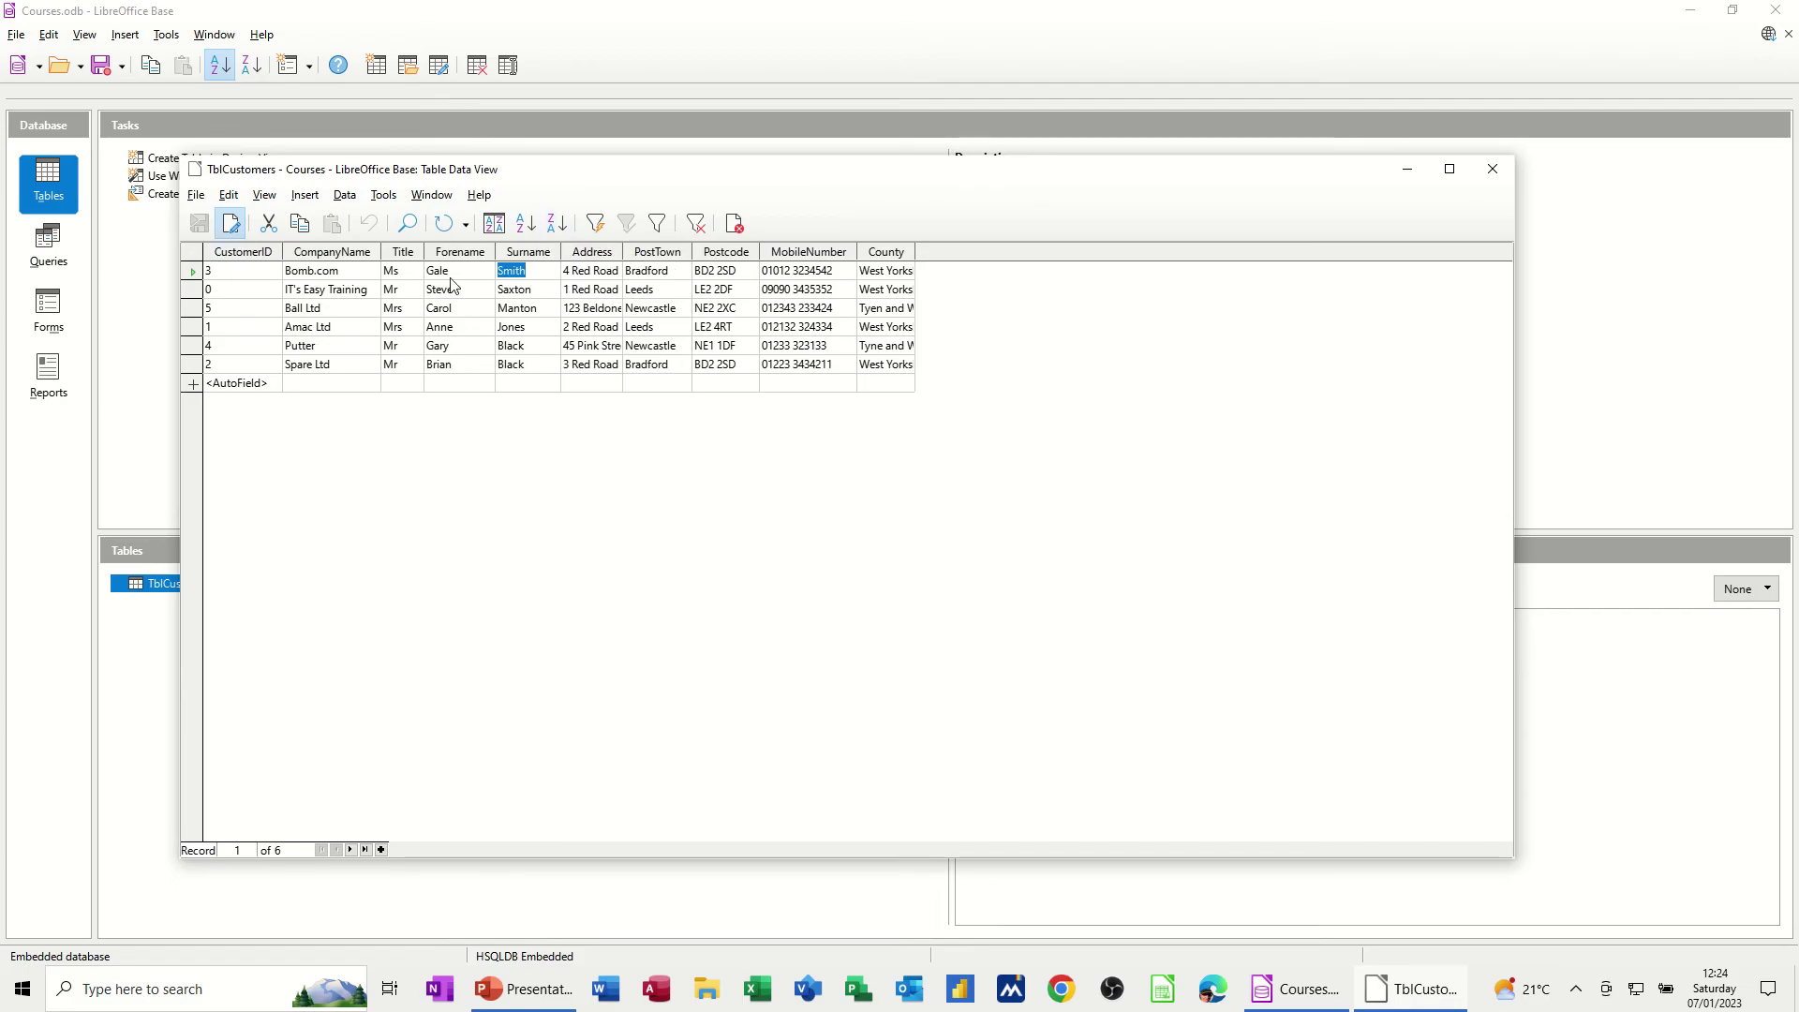
click(677, 271)
click(526, 225)
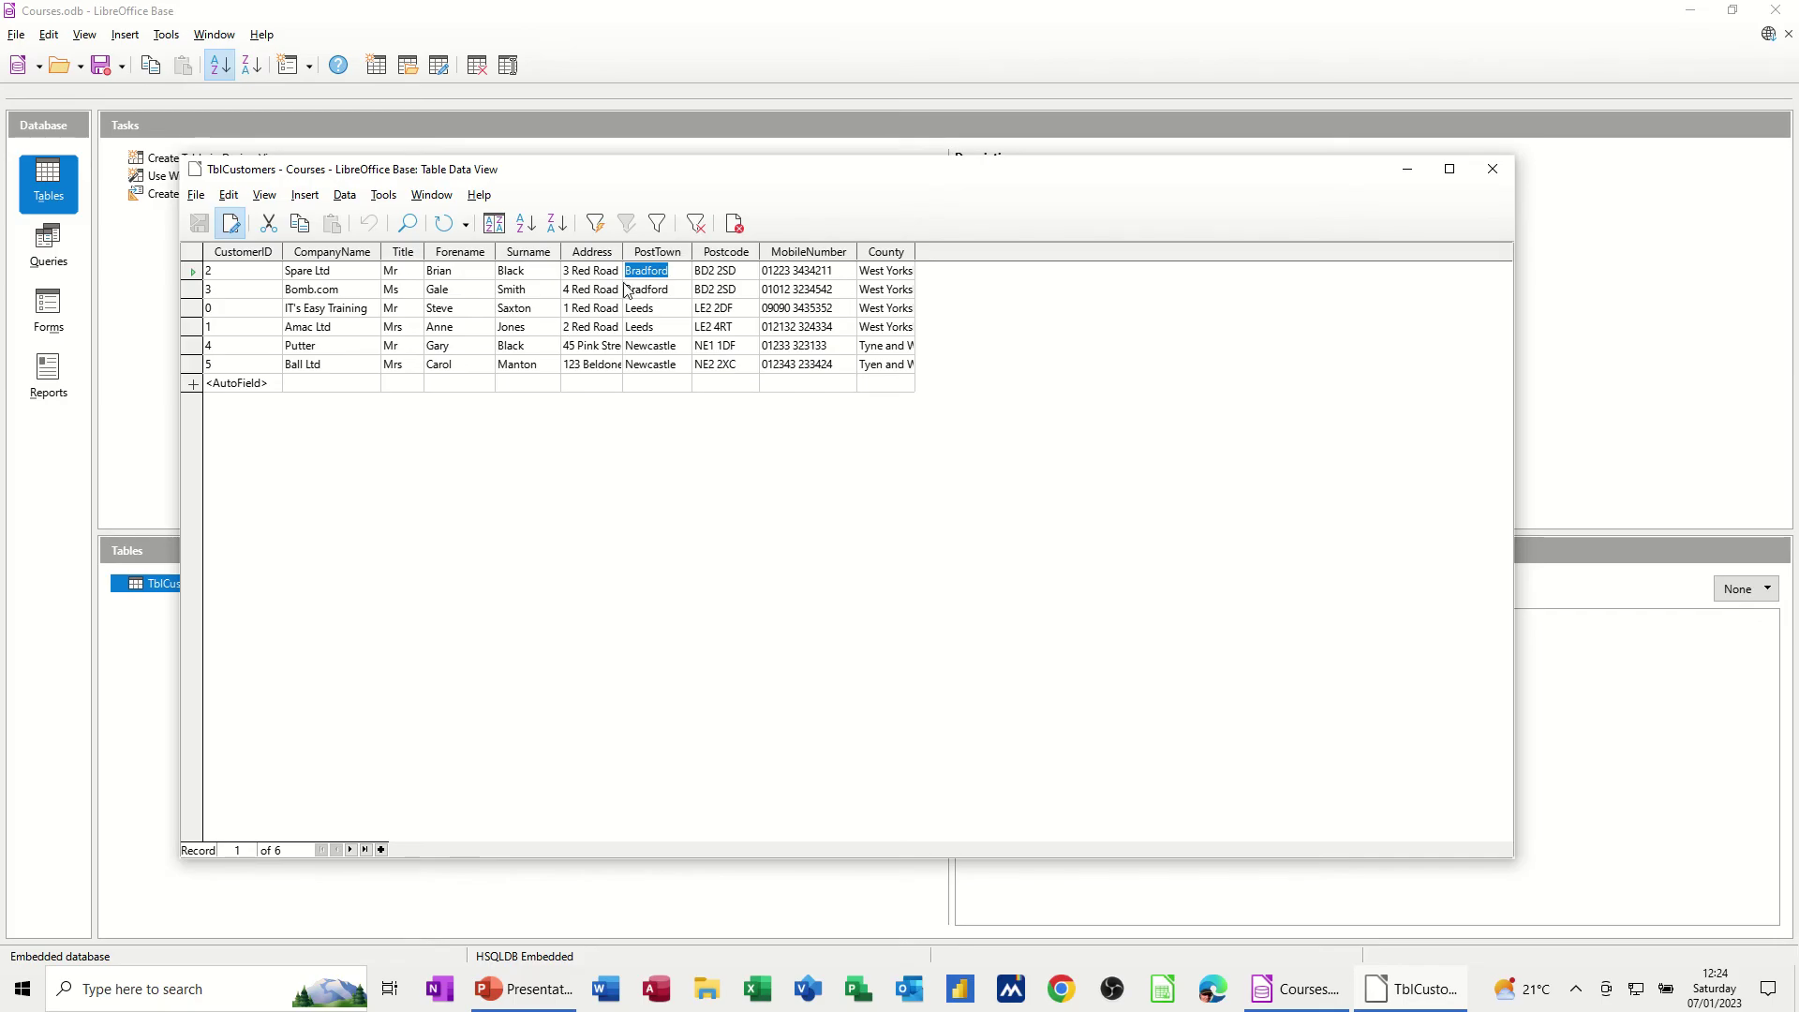
Apply a Standard Filter of PostTown = Leeds, then reset the filter and sort
click(659, 224)
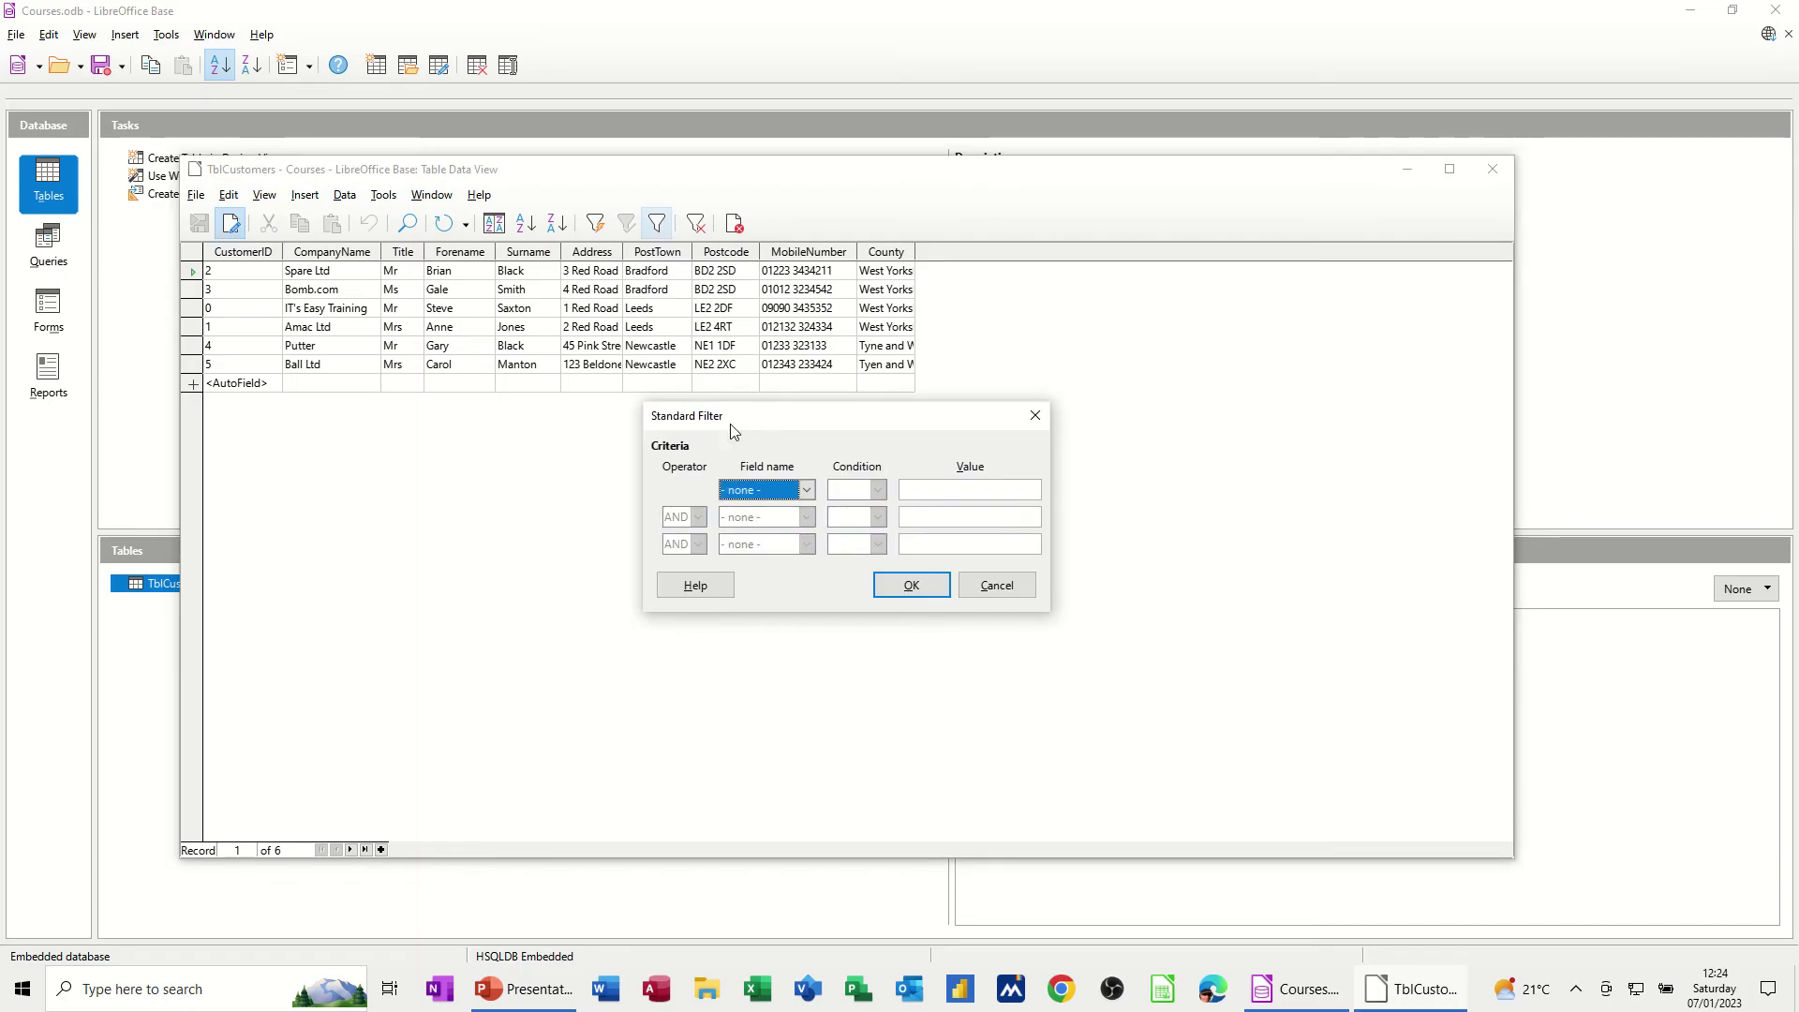
click(805, 491)
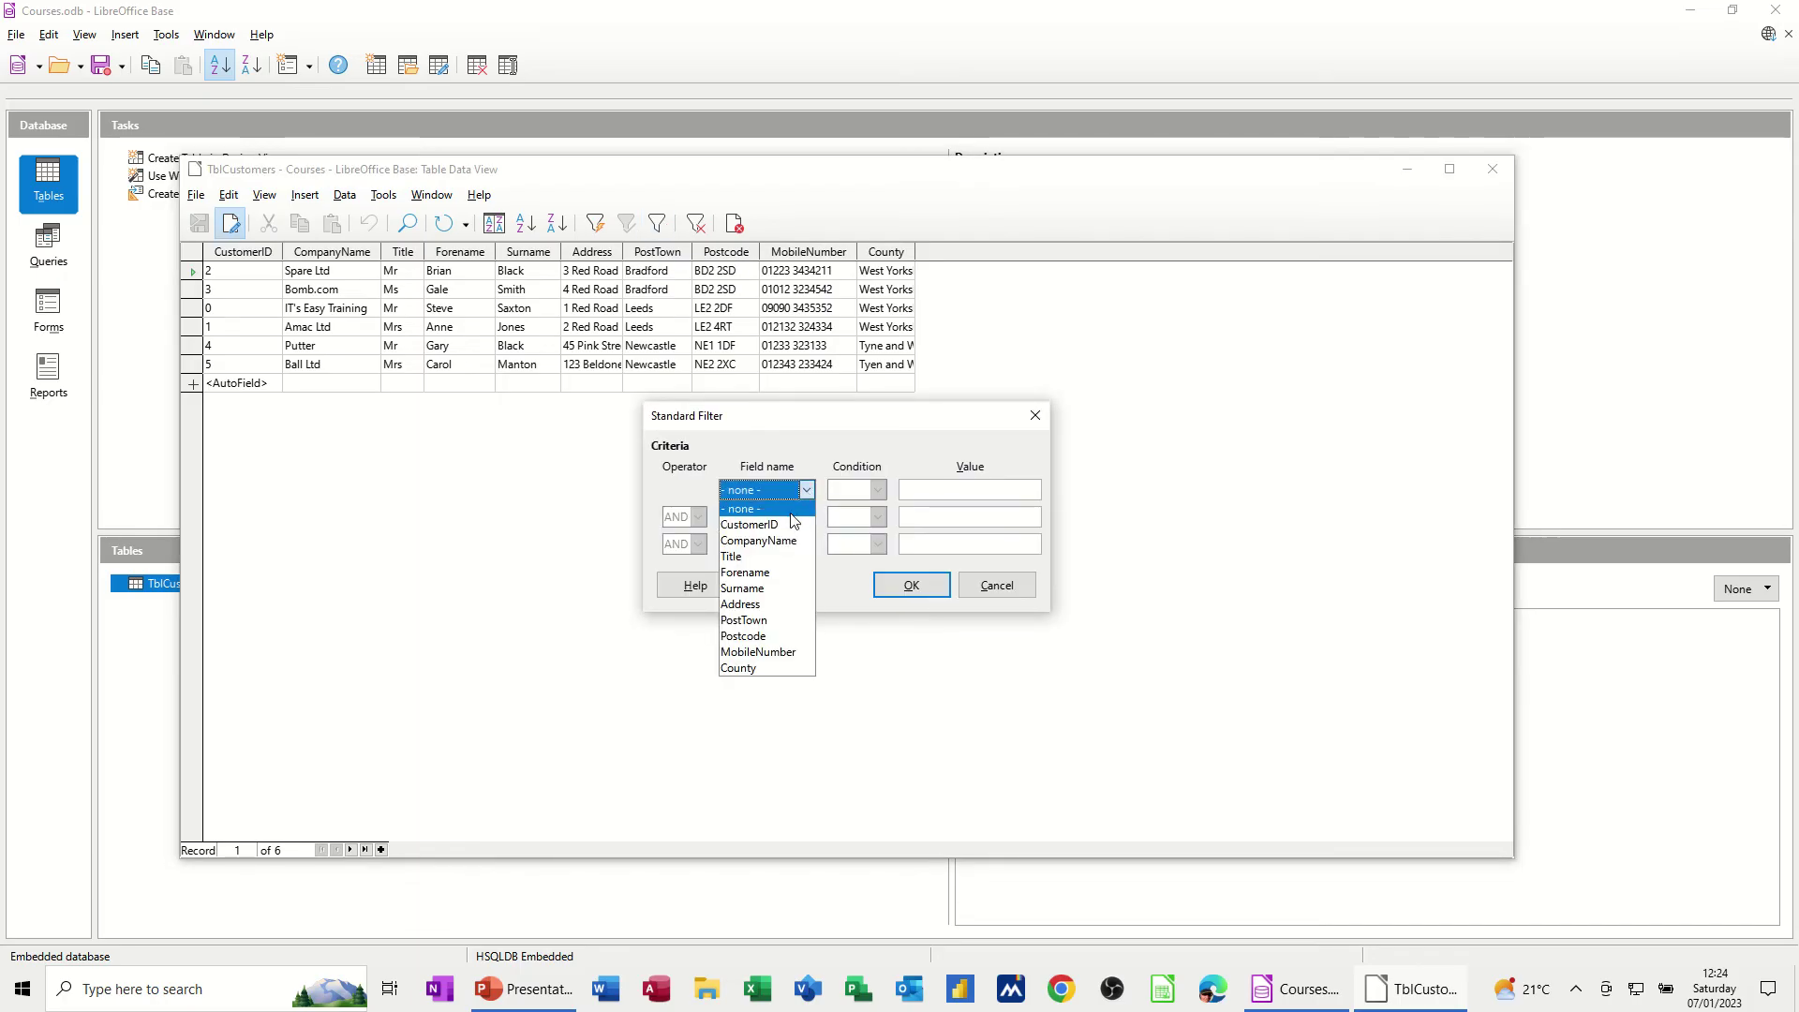
click(778, 621)
click(928, 490)
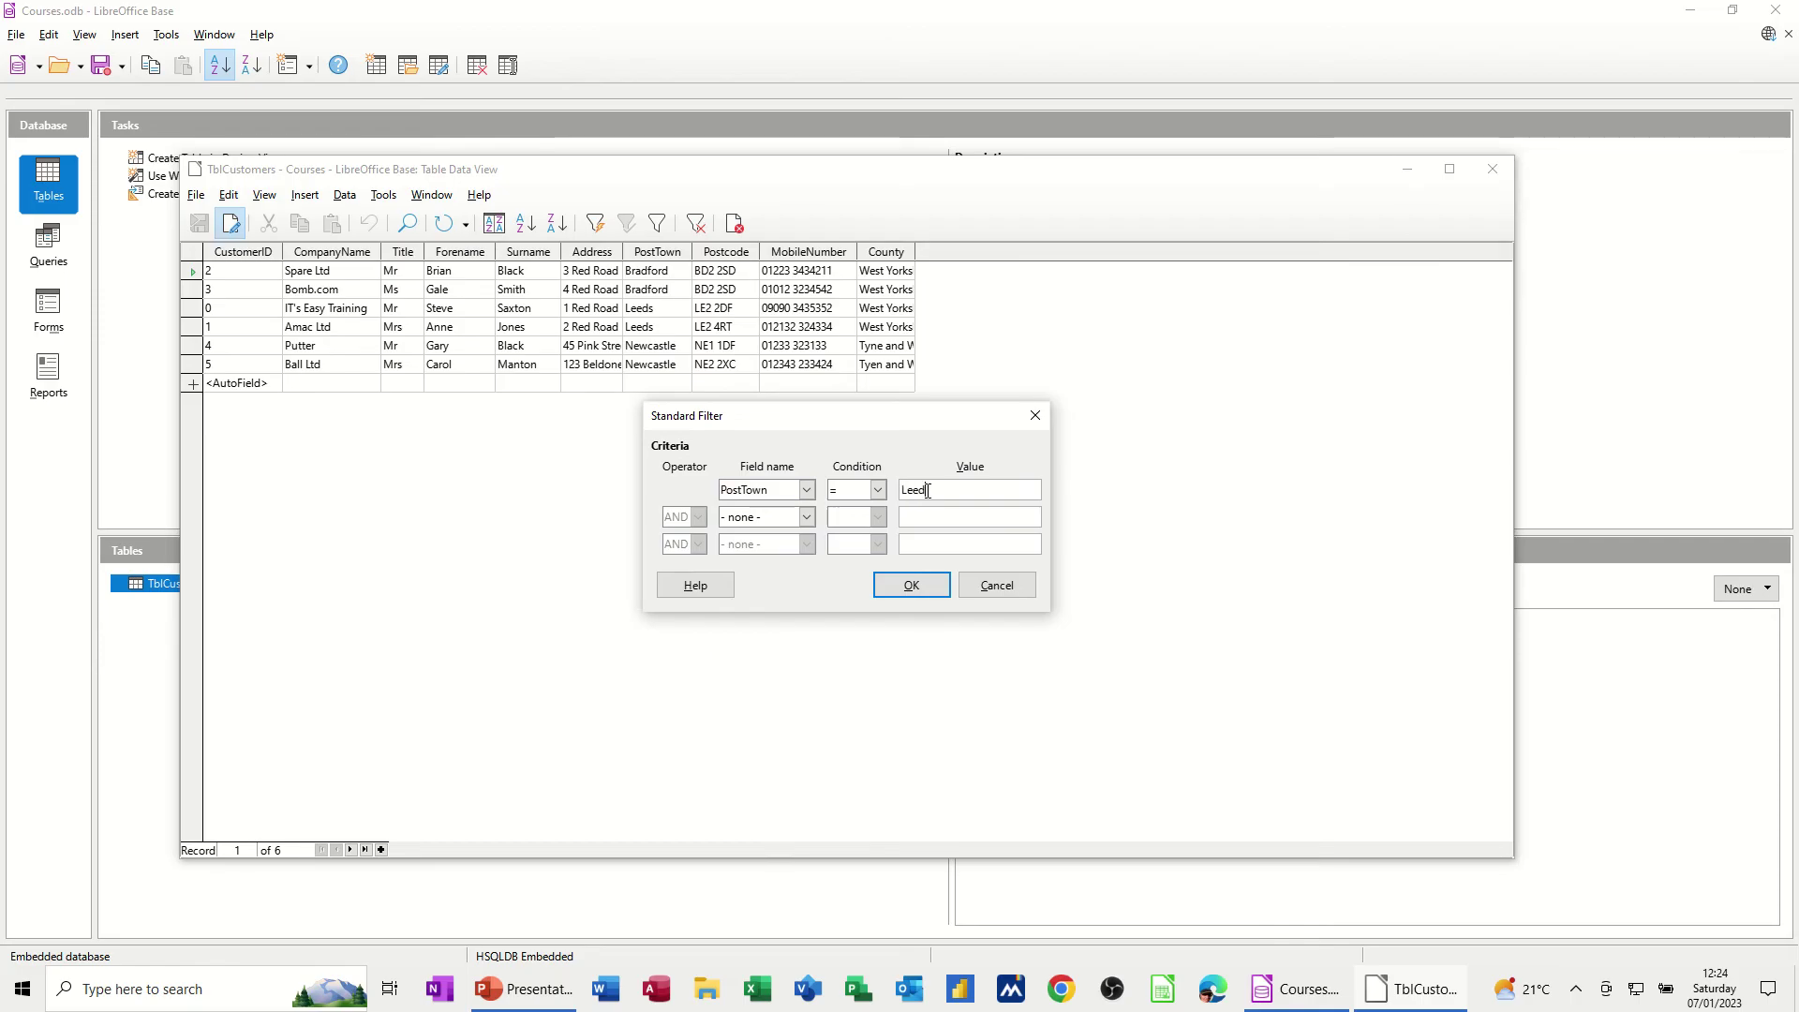
click(907, 588)
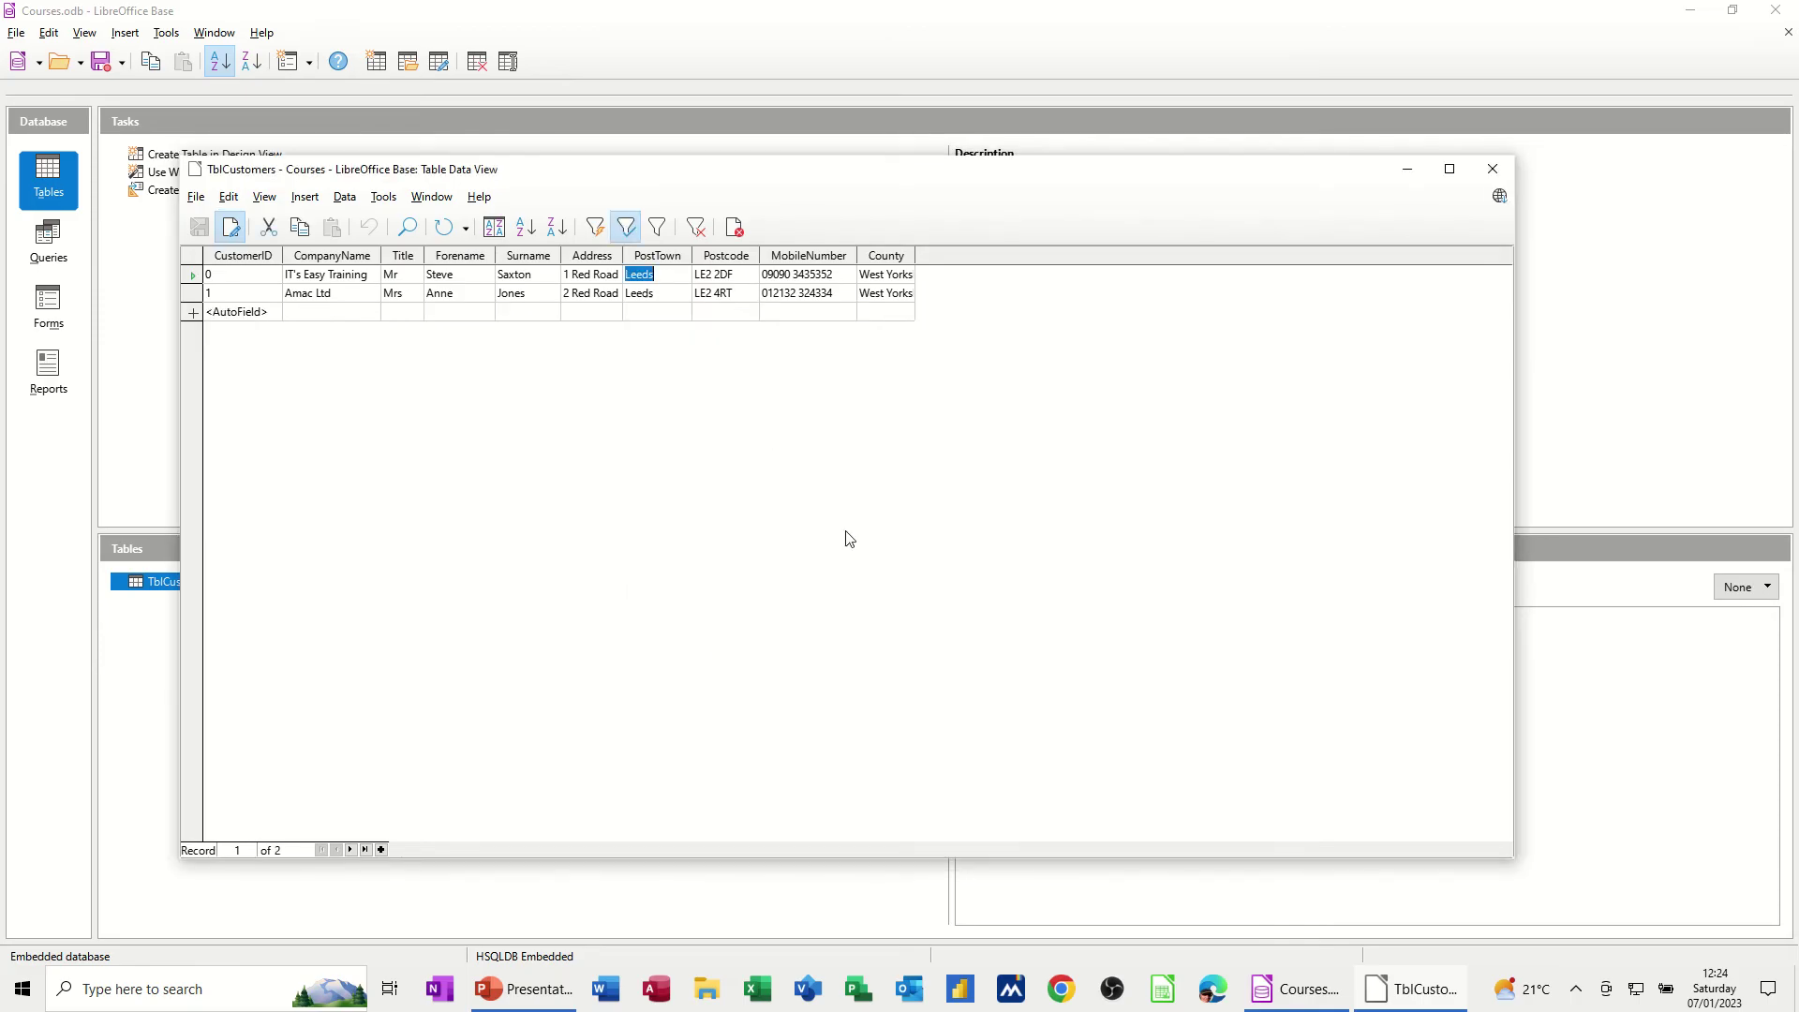
click(698, 231)
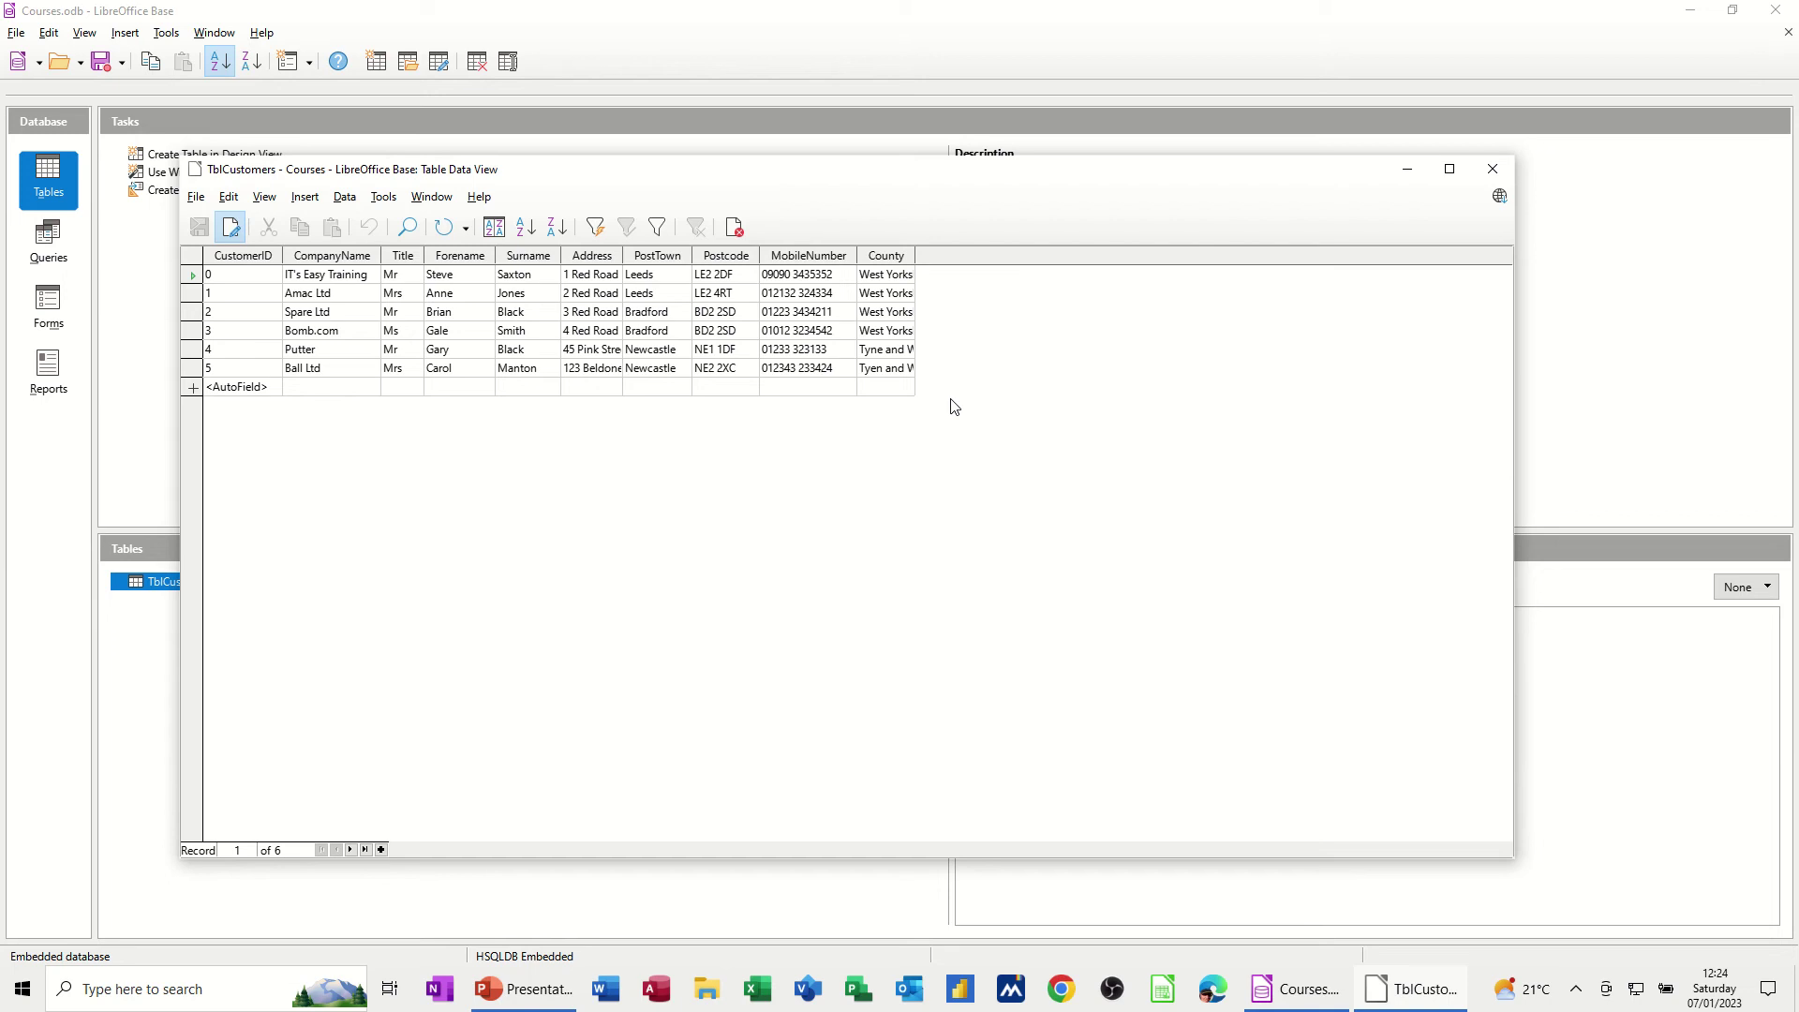
Close TblCustomers and start a Design View query with TblCustomers as its source table
click(1491, 169)
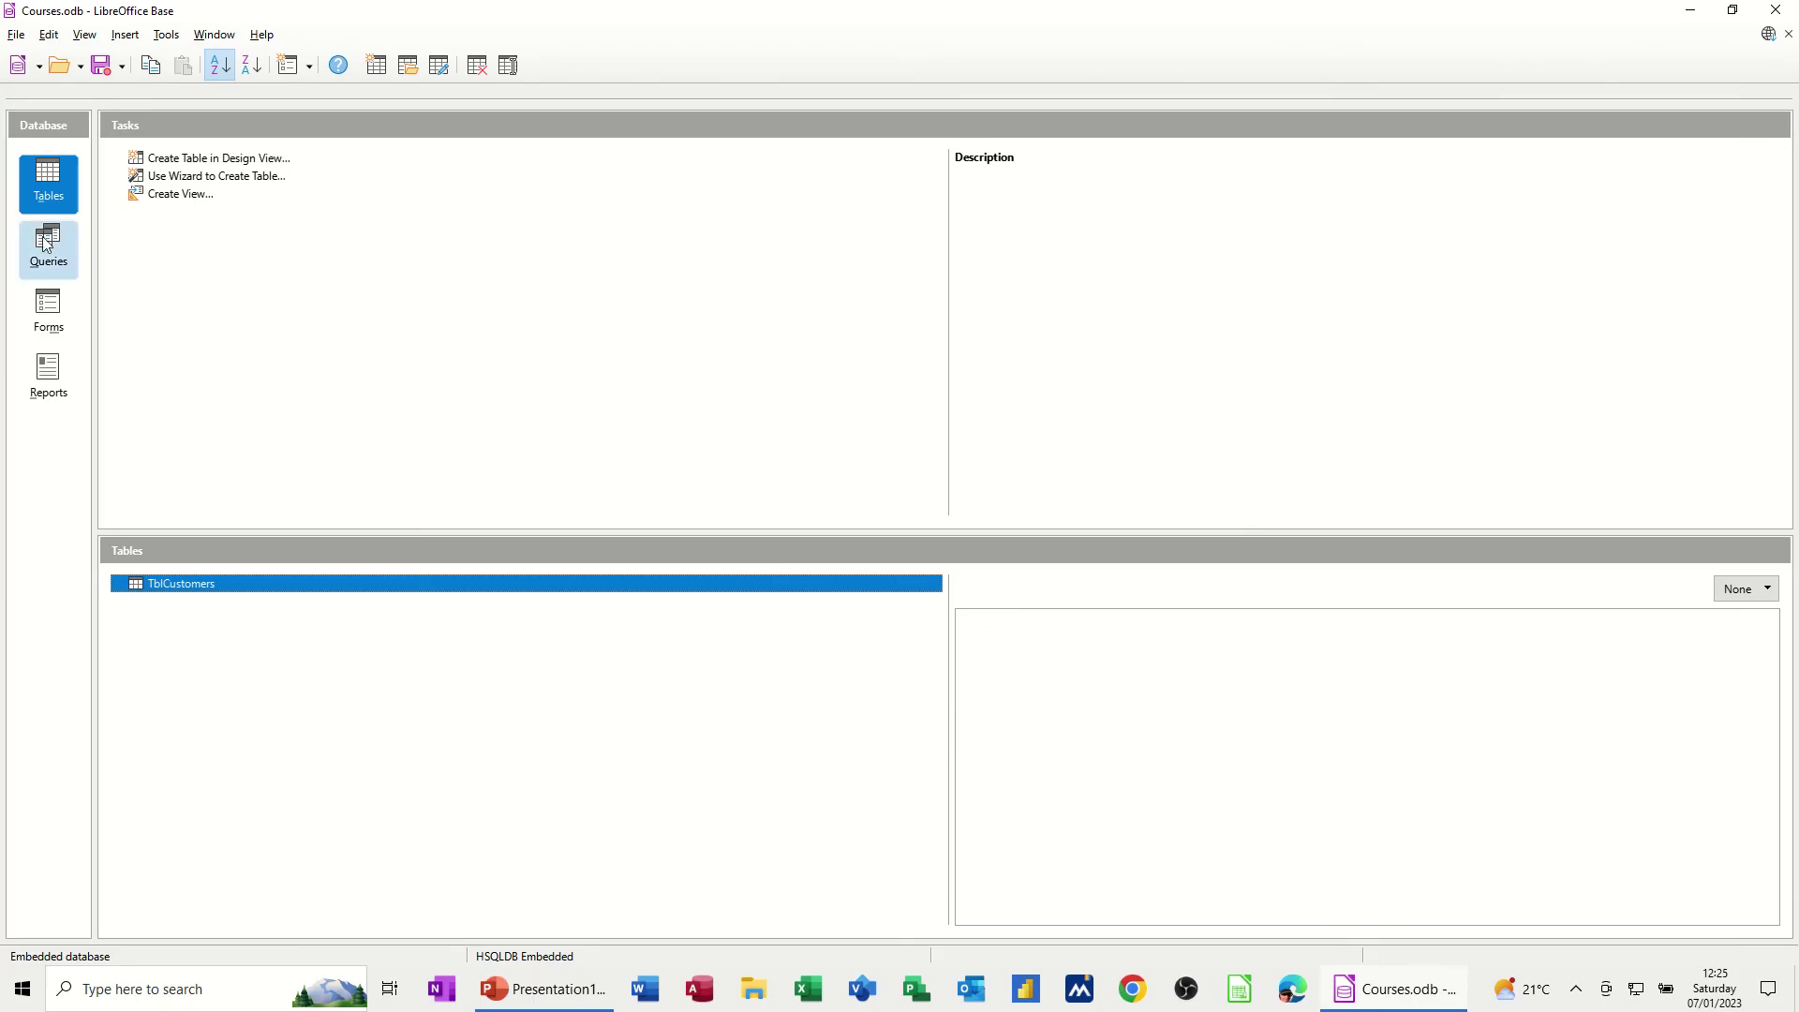
click(75, 256)
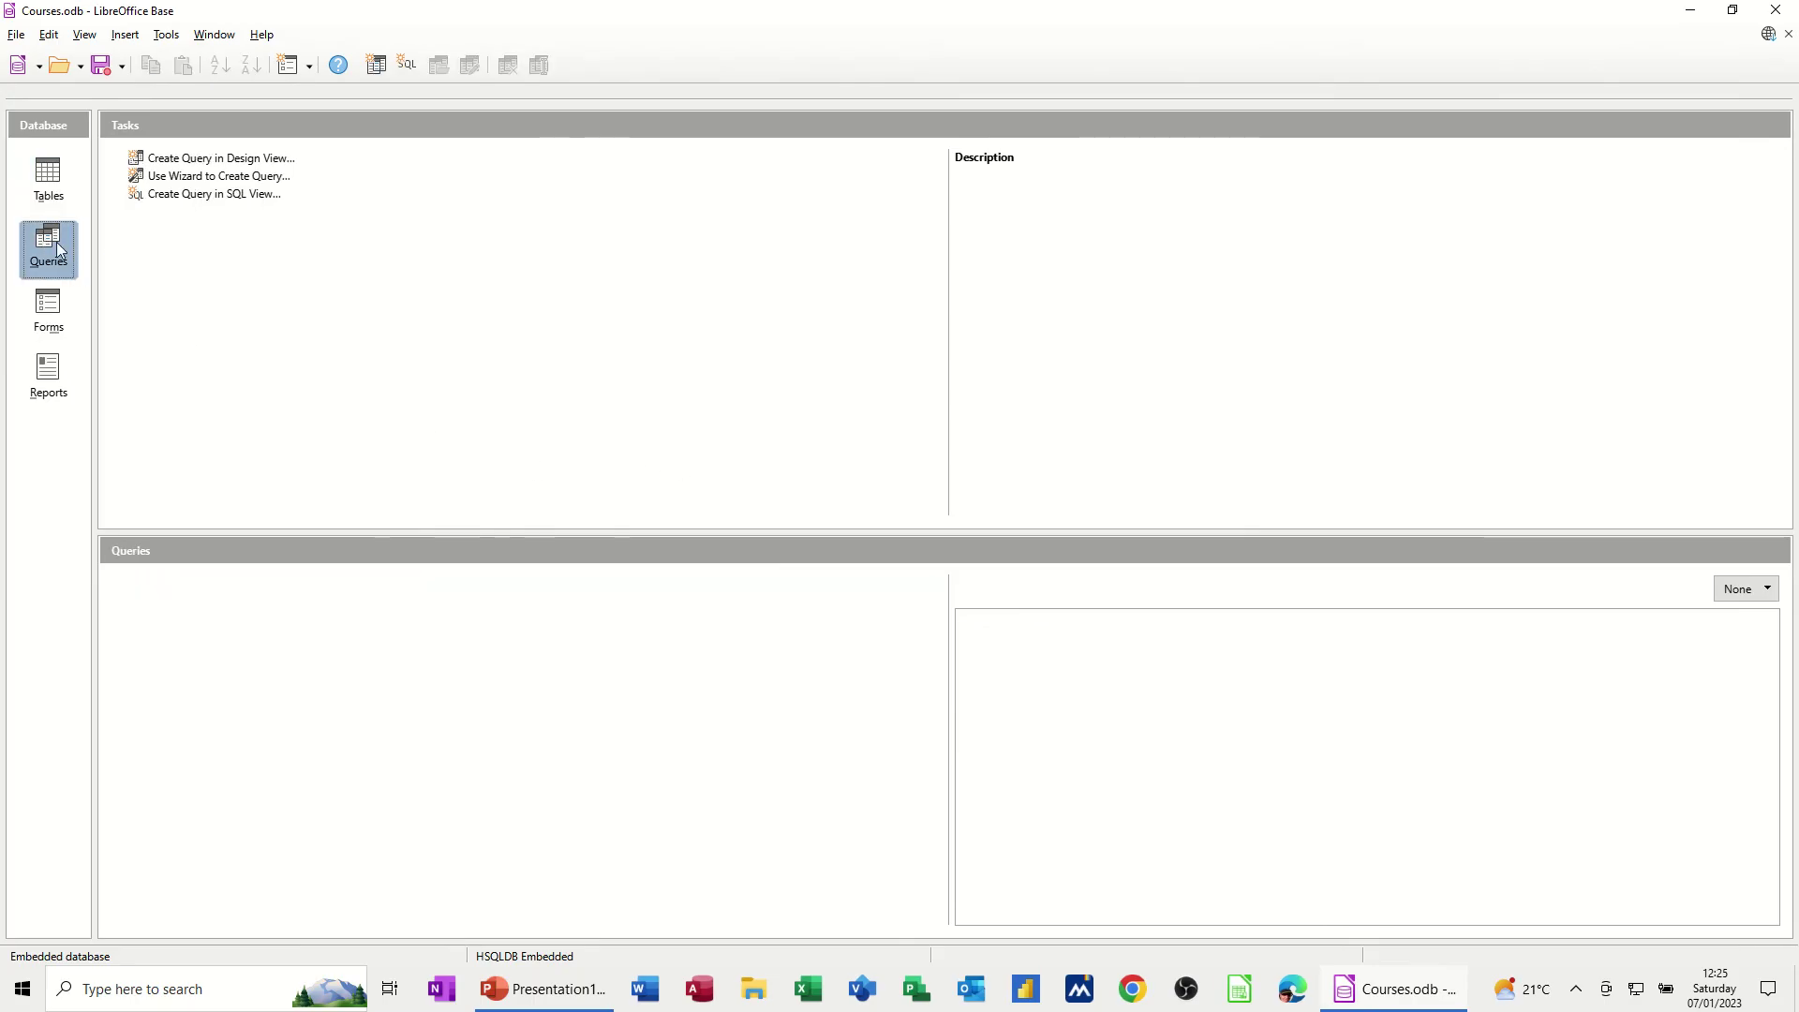
click(200, 162)
click(176, 179)
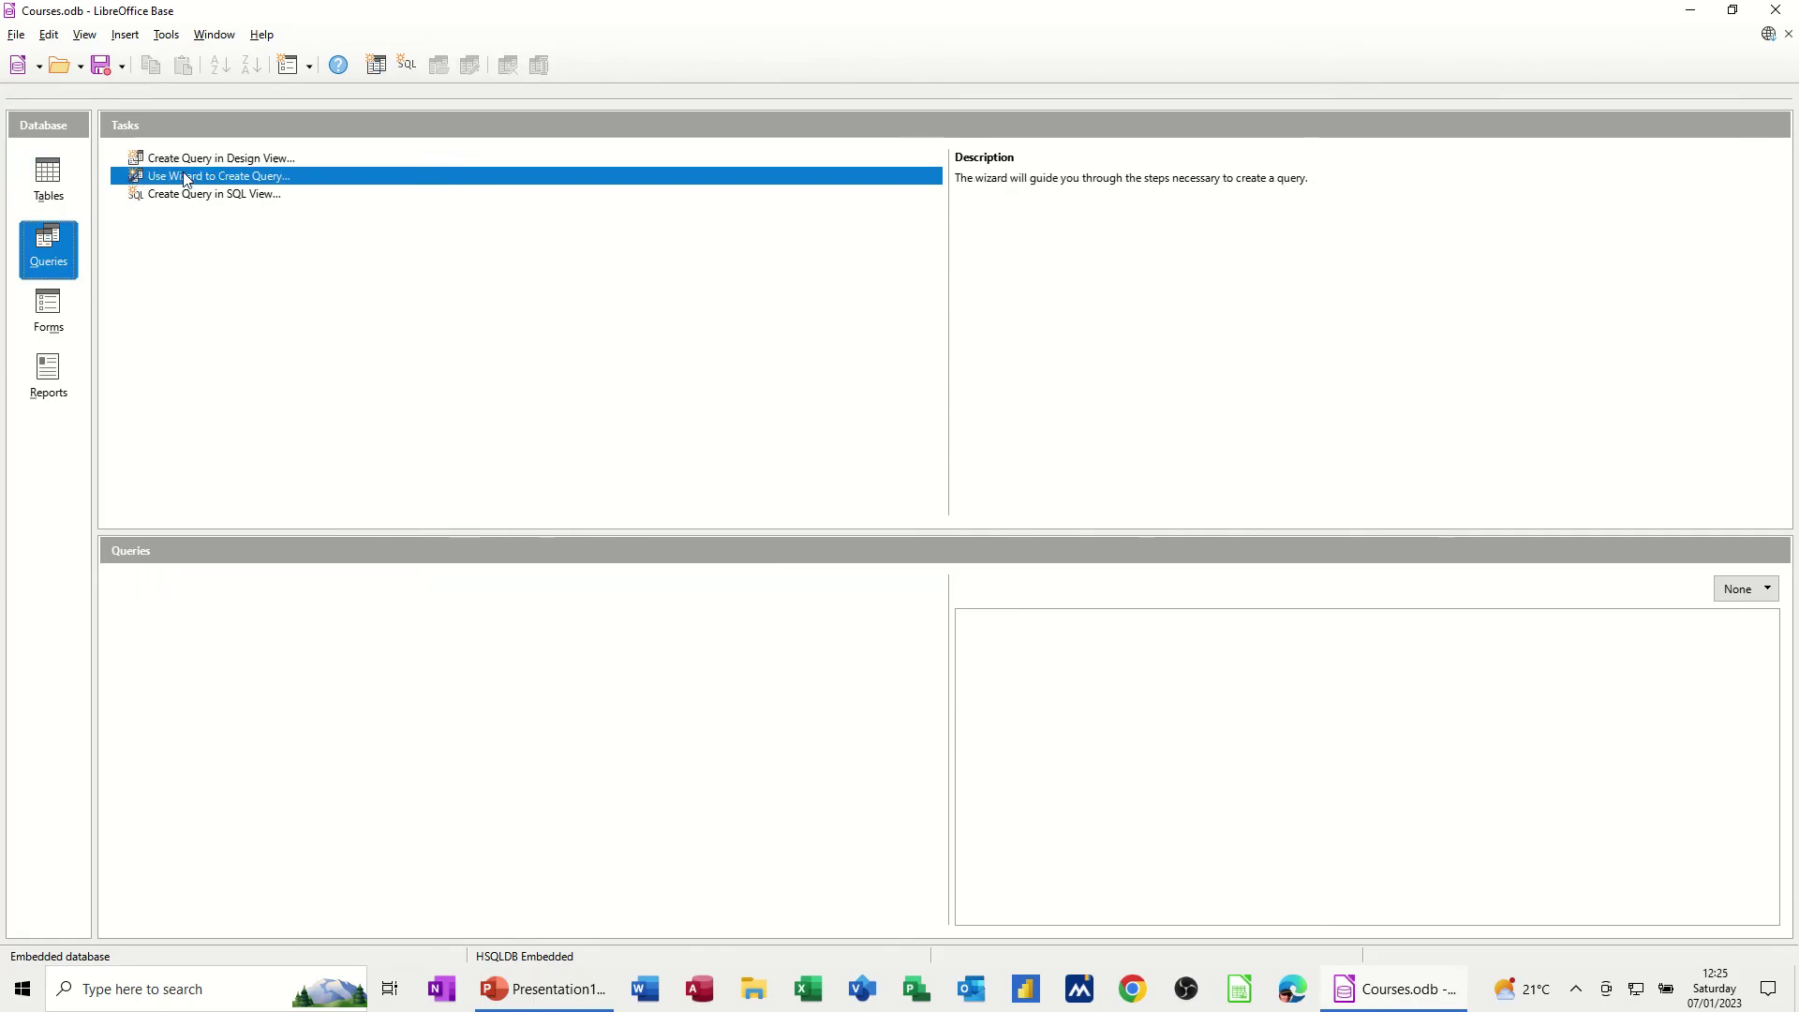
click(241, 161)
click(214, 161)
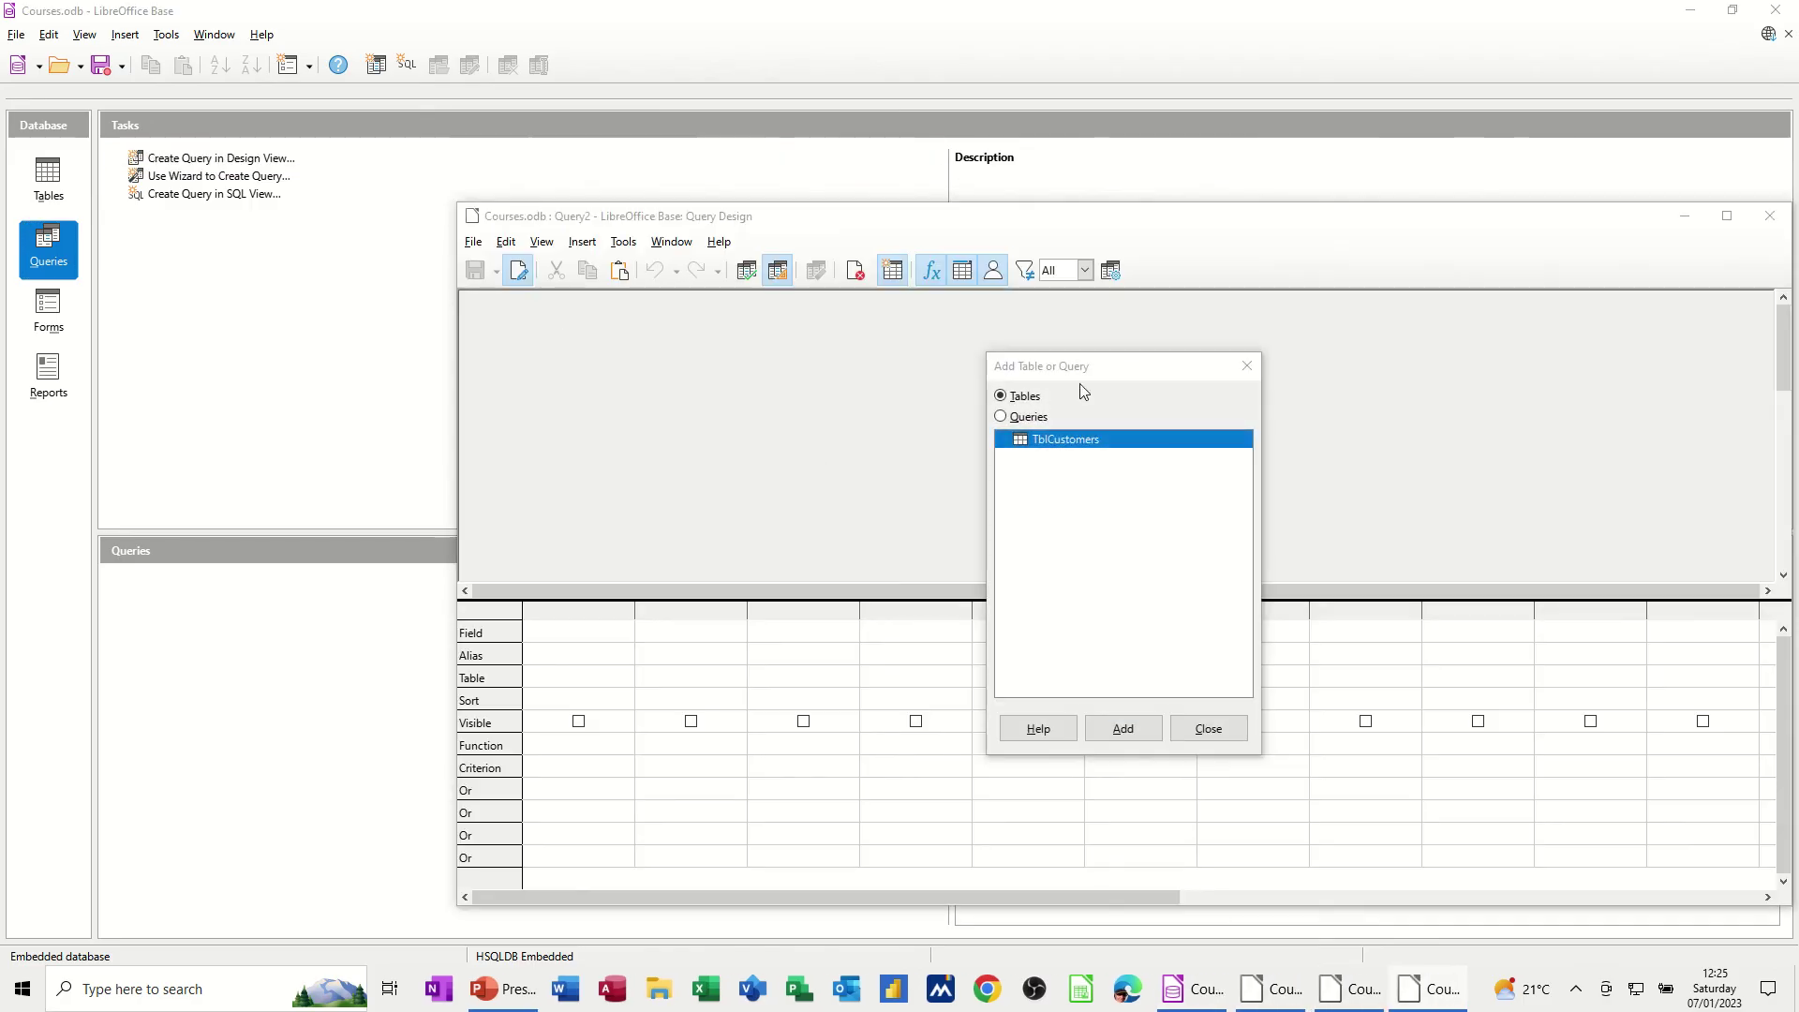
drag(1037, 226, 843, 215)
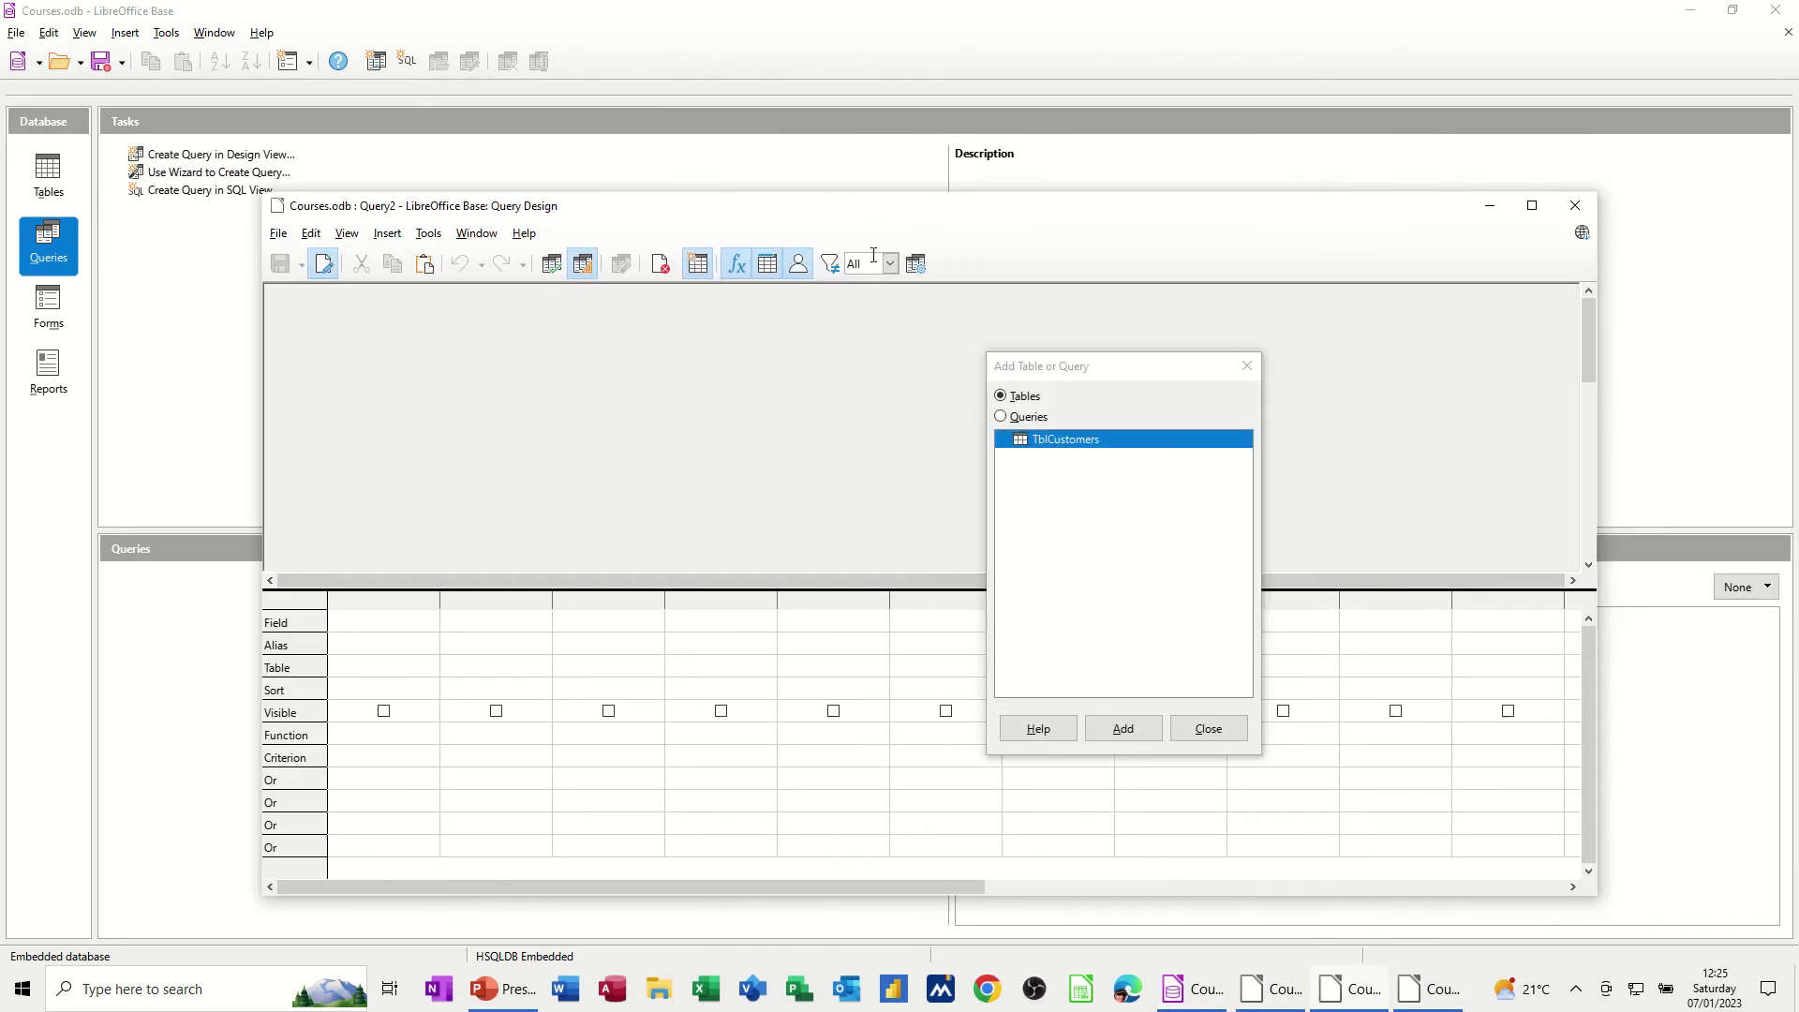
drag(1074, 367, 979, 316)
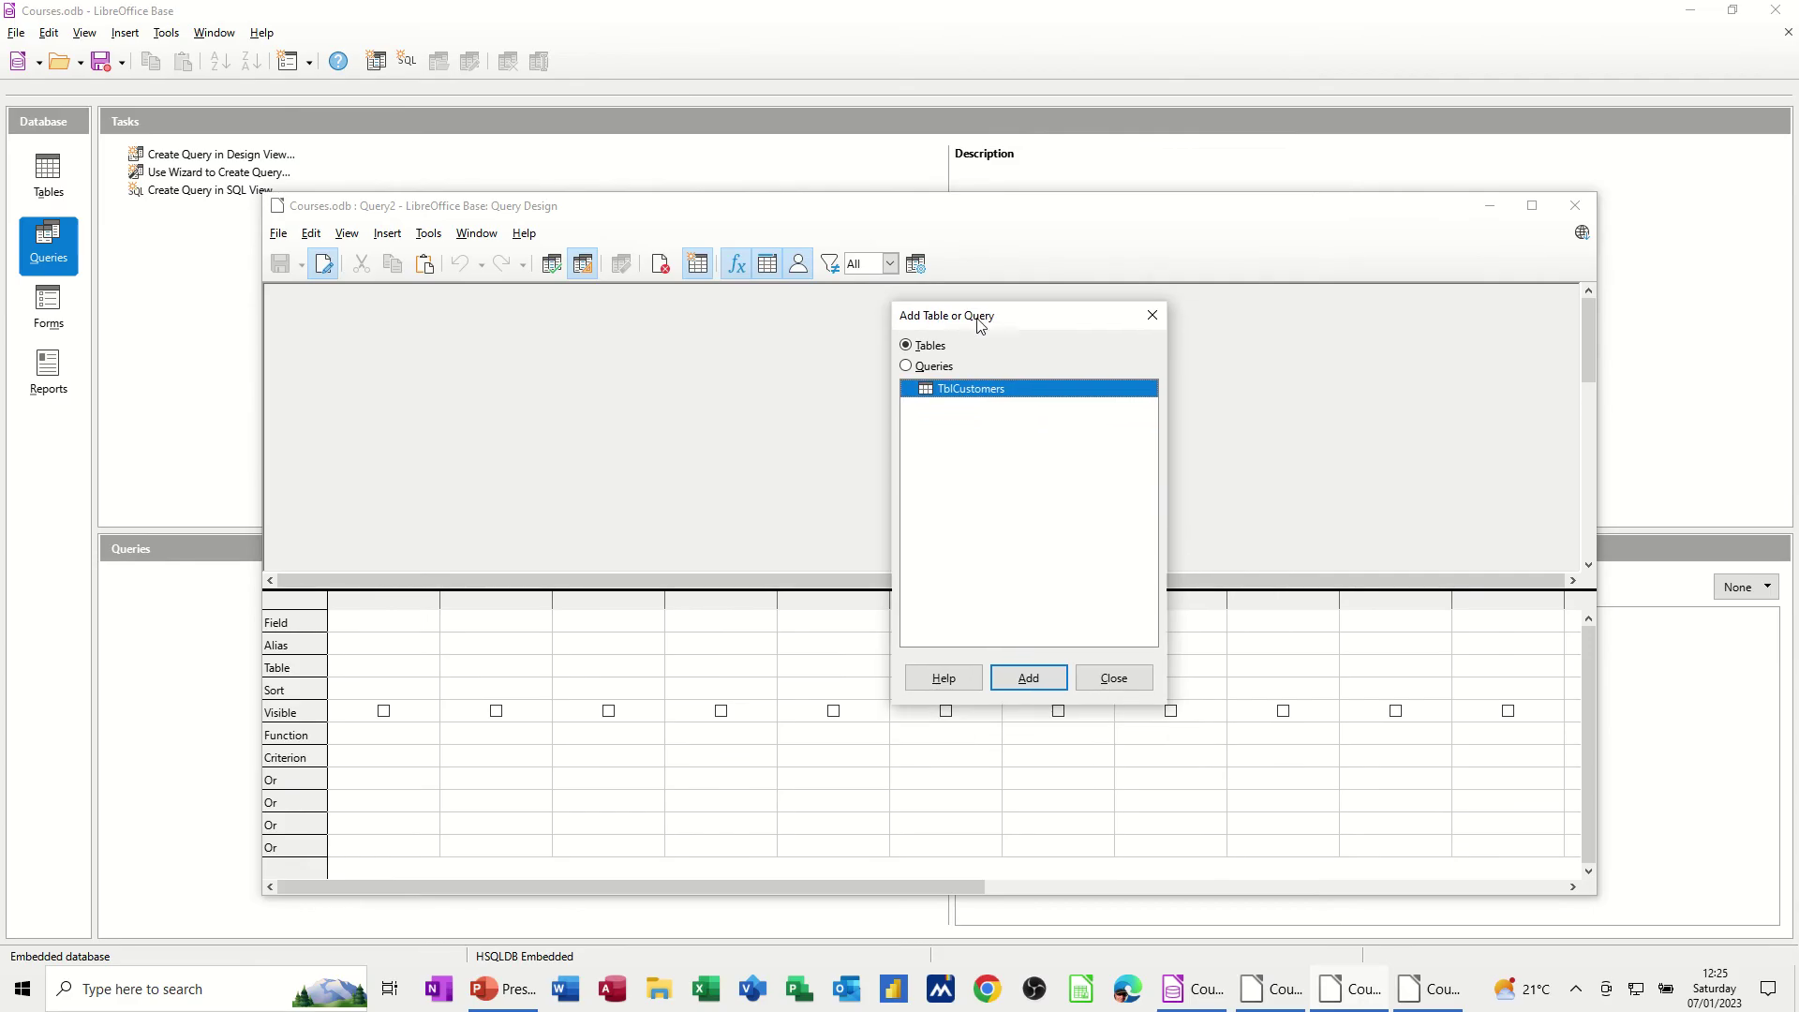
click(1042, 691)
Enlarge the TblCustomers field list and add CustomerID, CompanyName, Title and Forename to the grid
click(1113, 676)
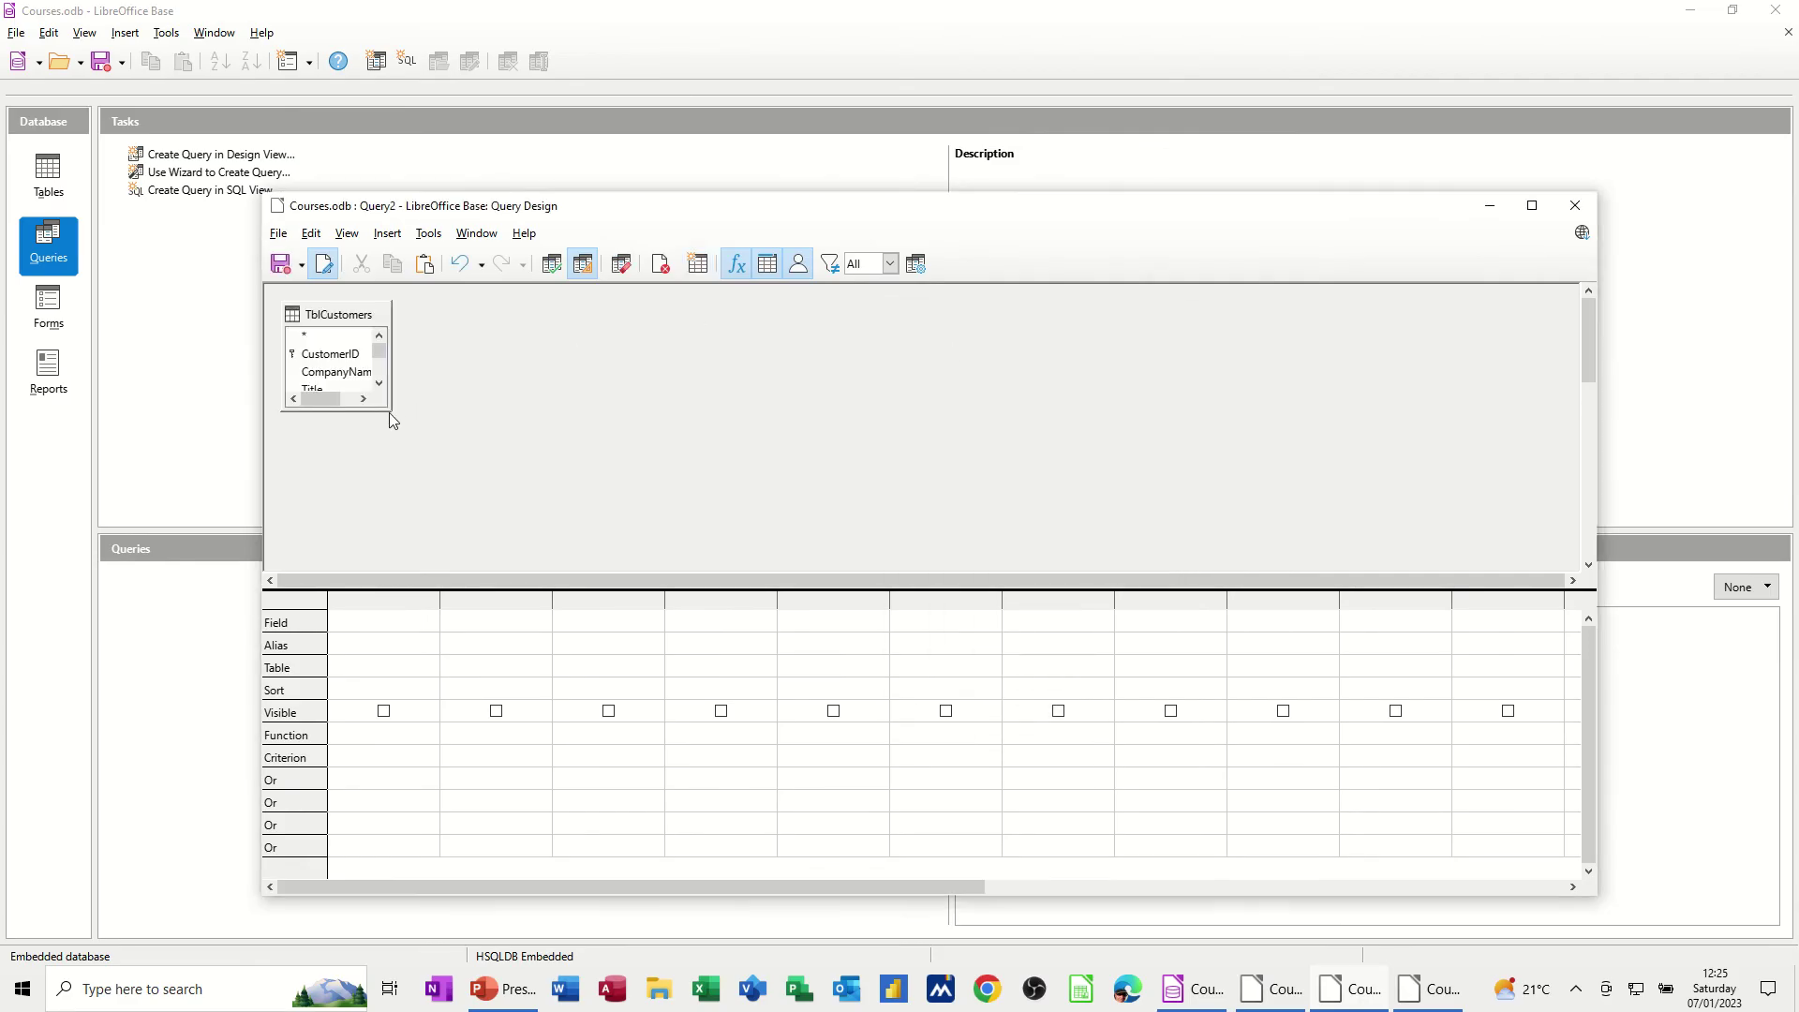
drag(390, 412, 501, 562)
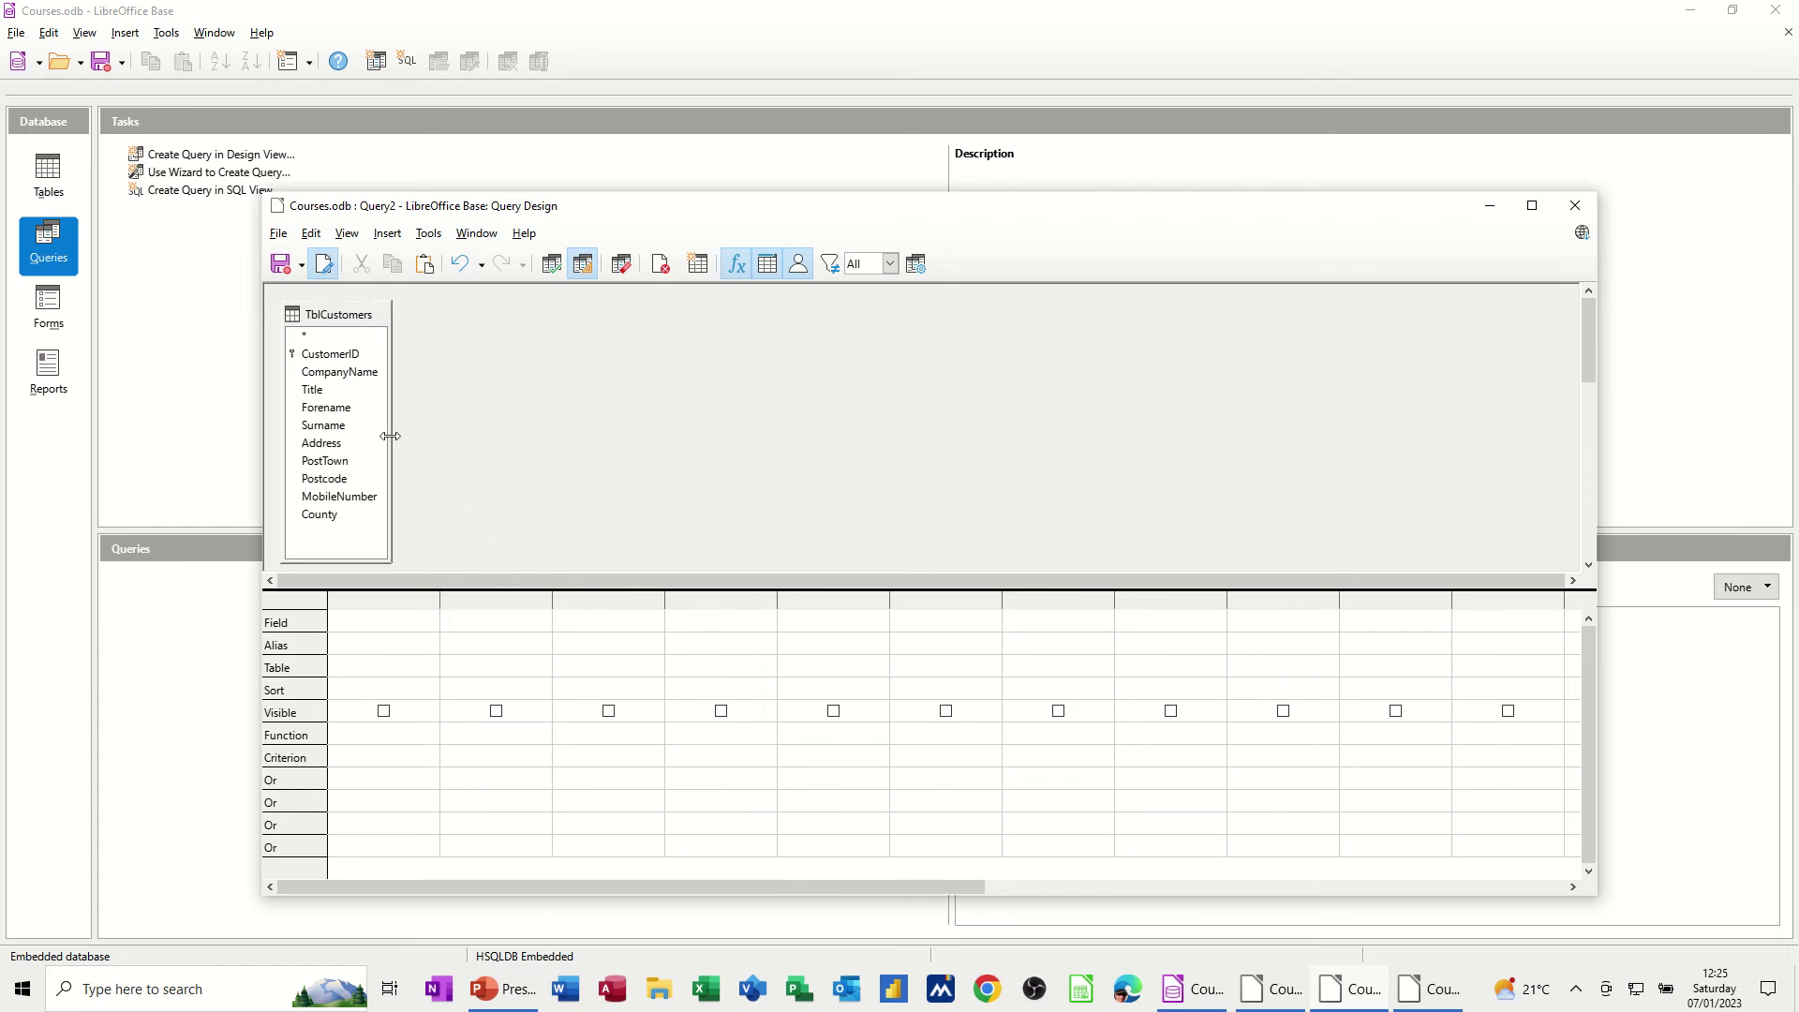
drag(391, 435, 437, 453)
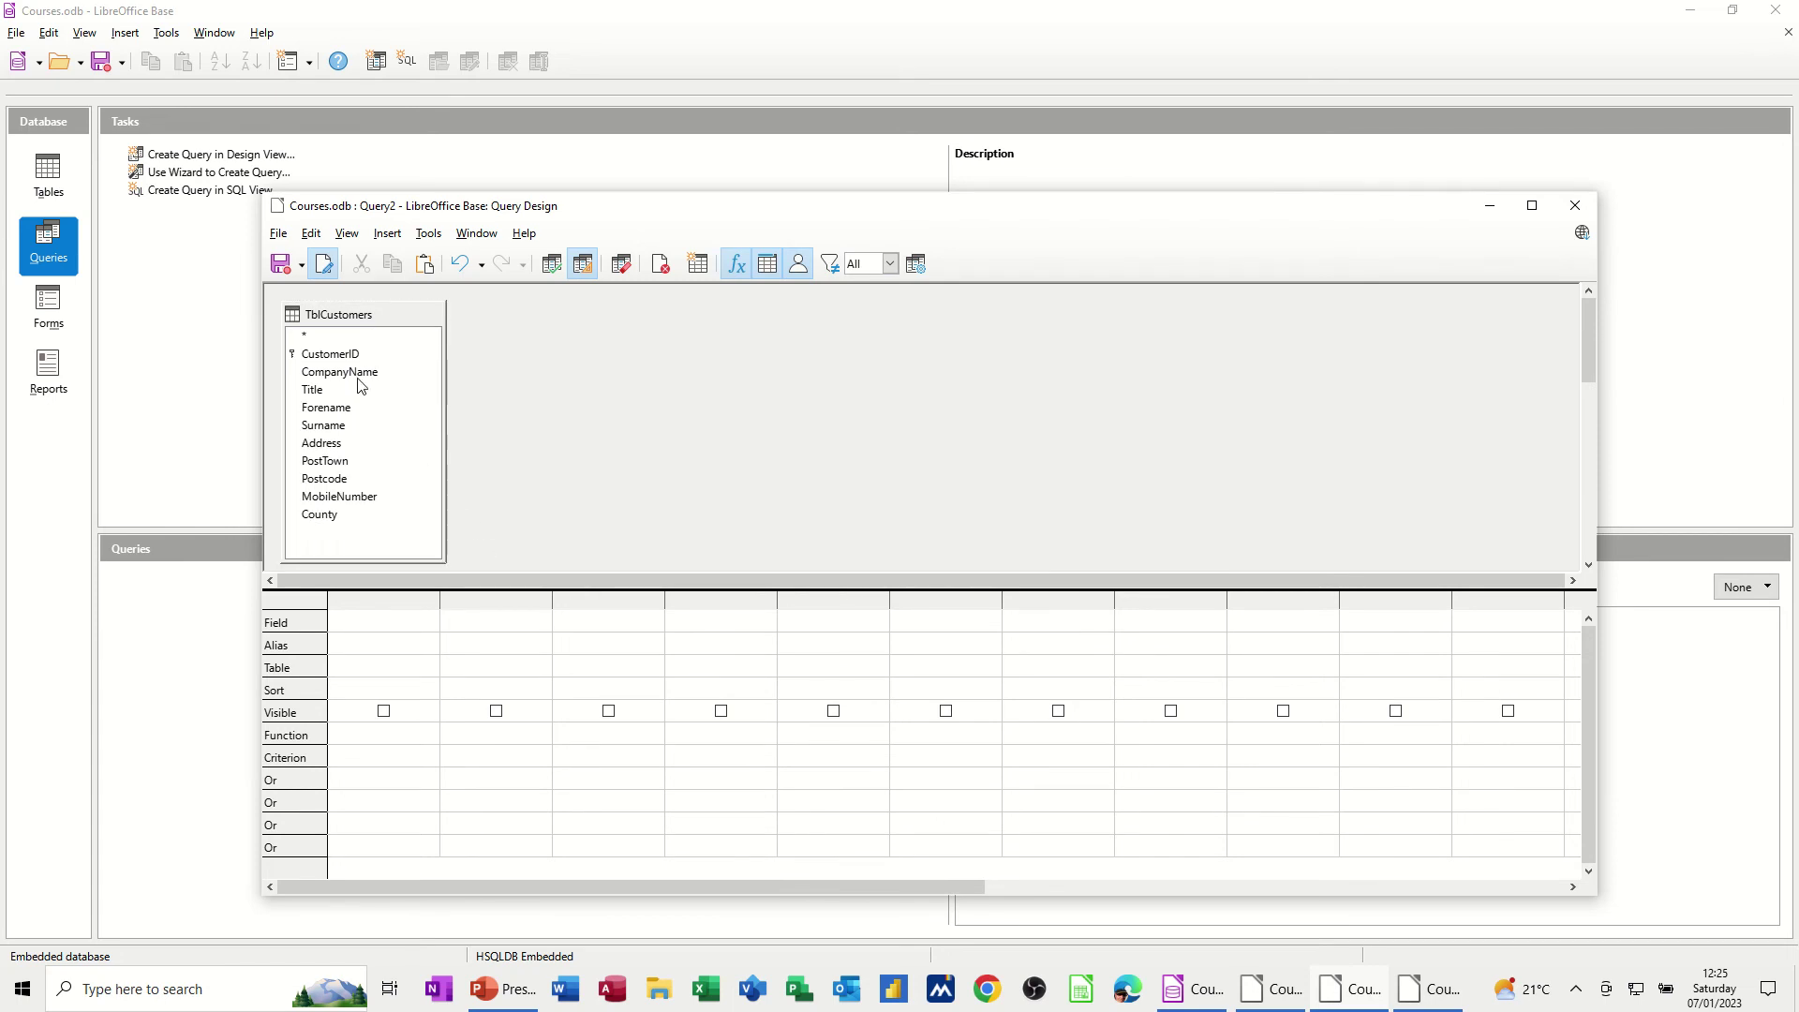
double_click(329, 356)
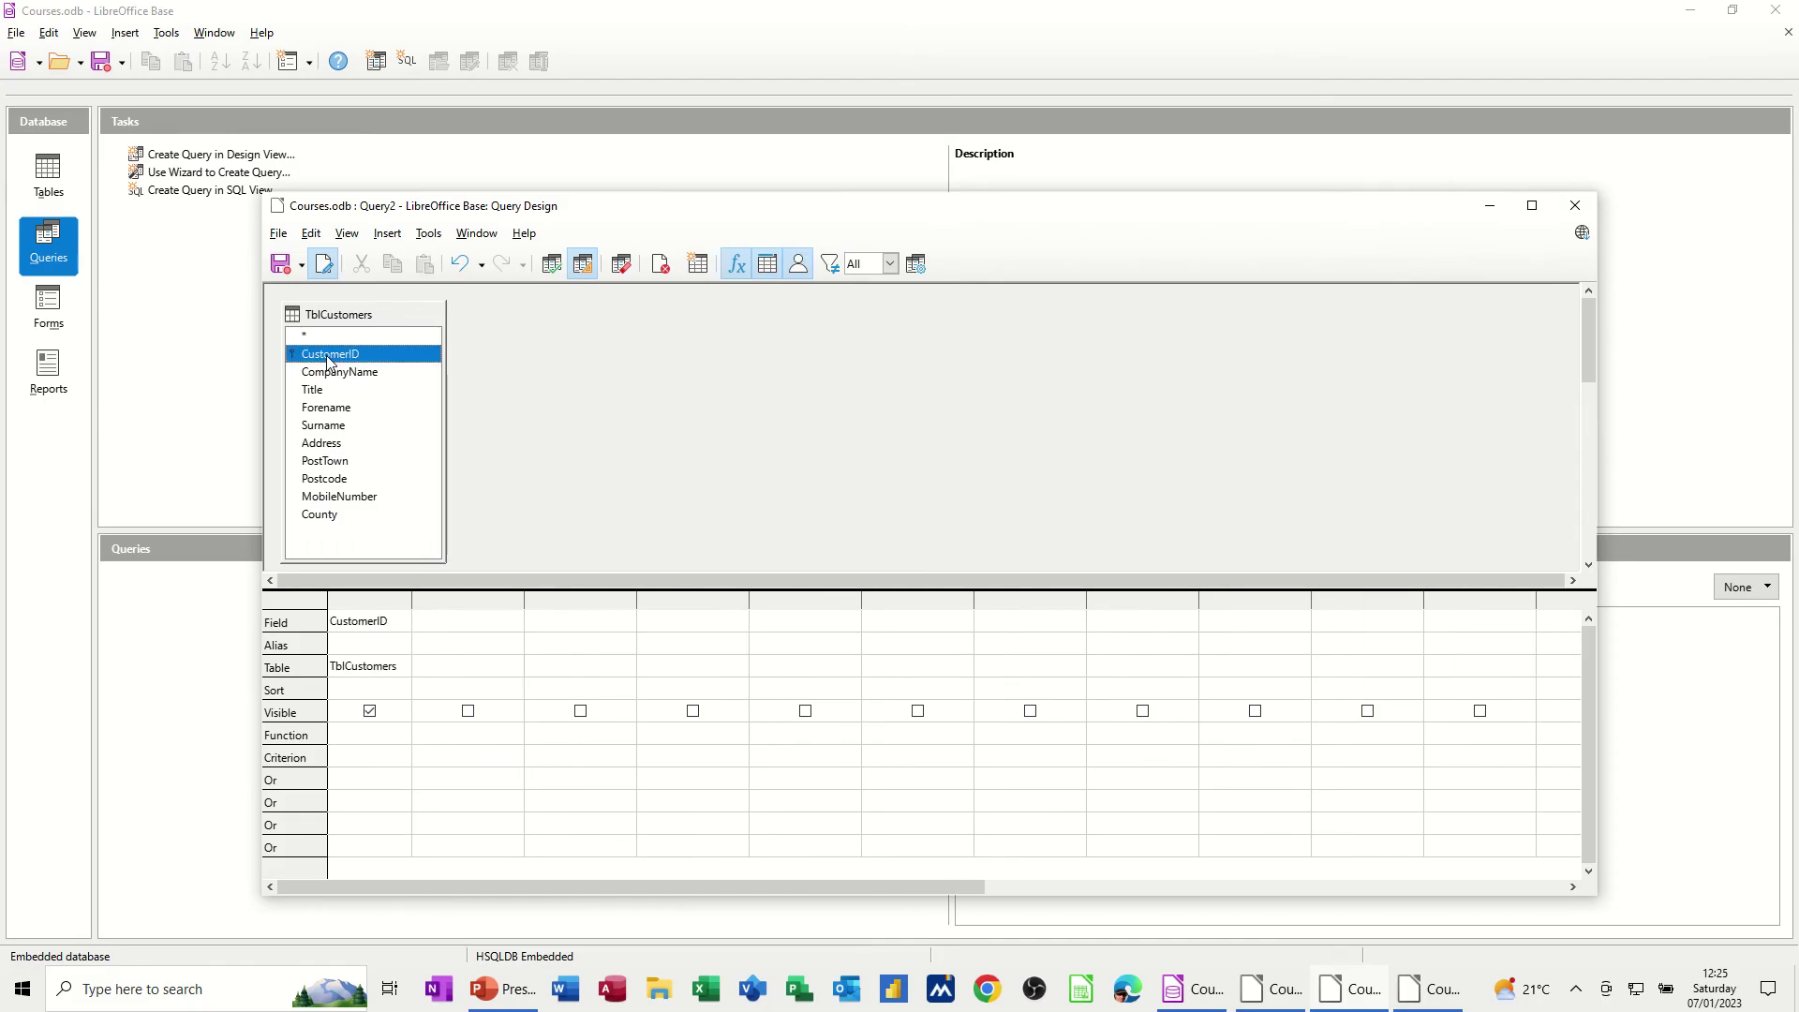
double_click(341, 372)
double_click(344, 390)
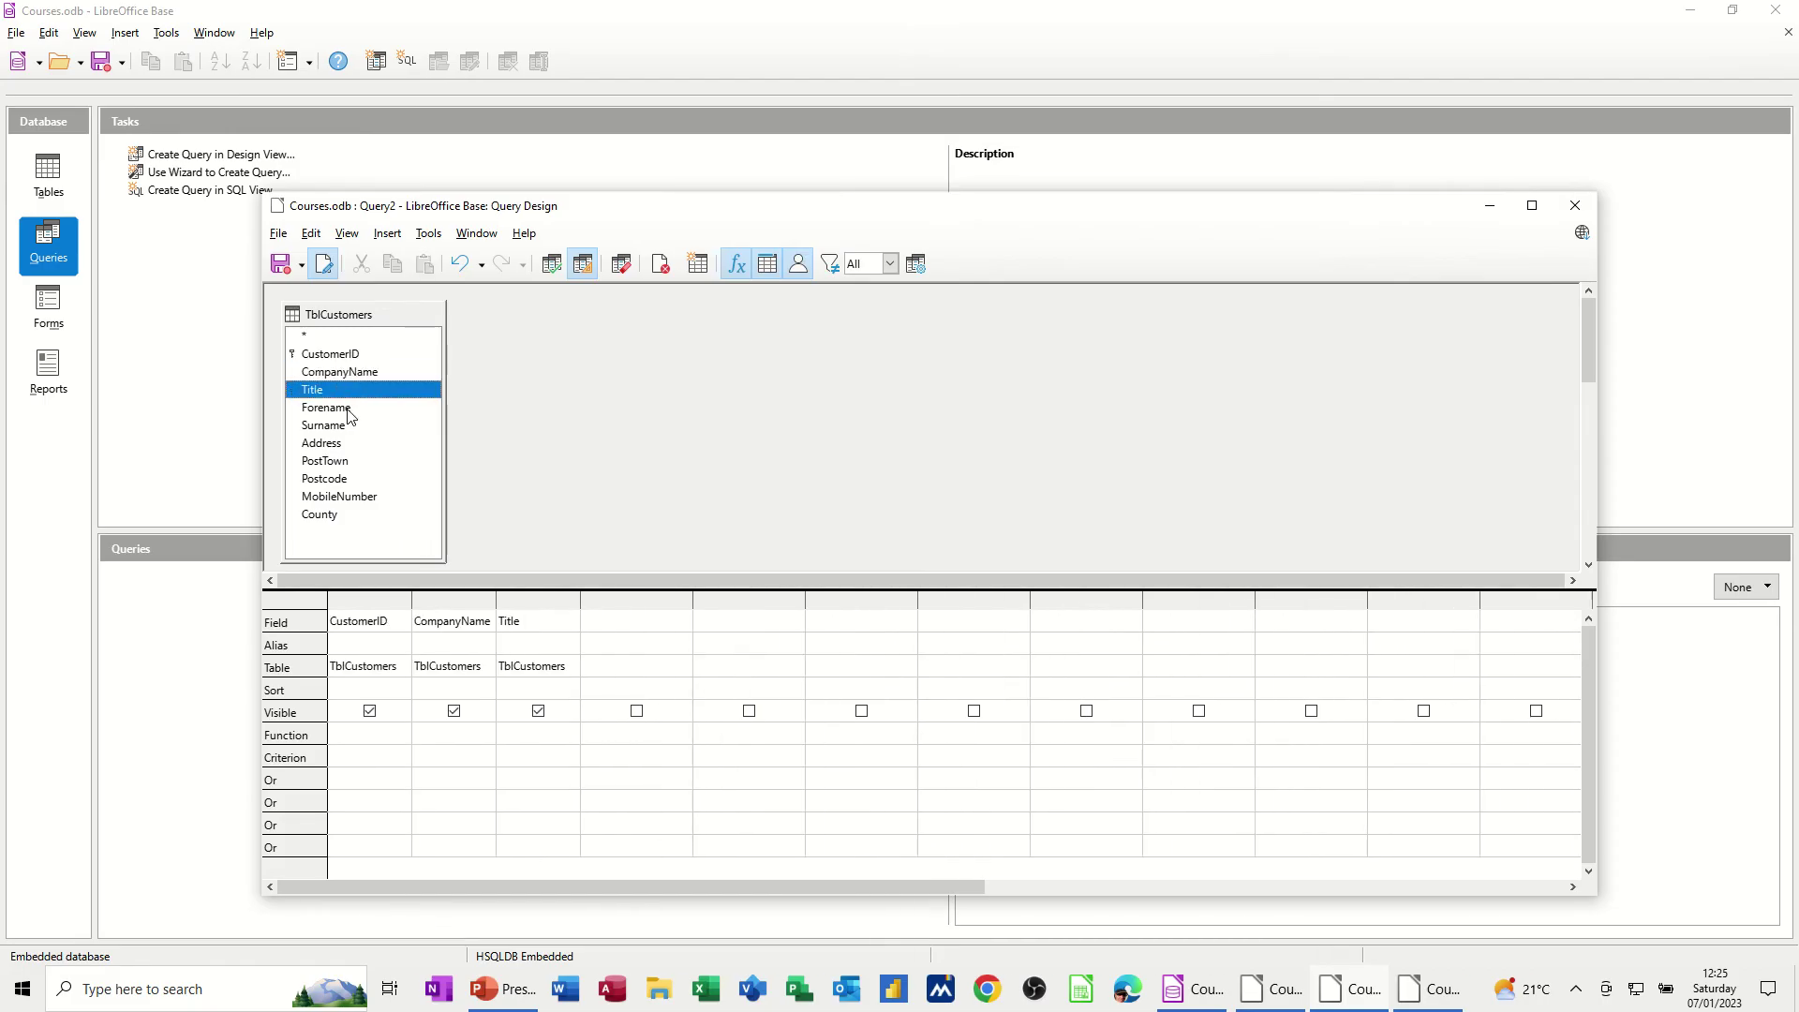
double_click(344, 409)
Add Surname, Address, PostTown, Postcode, MobileNumber and County as query columns
double_click(344, 429)
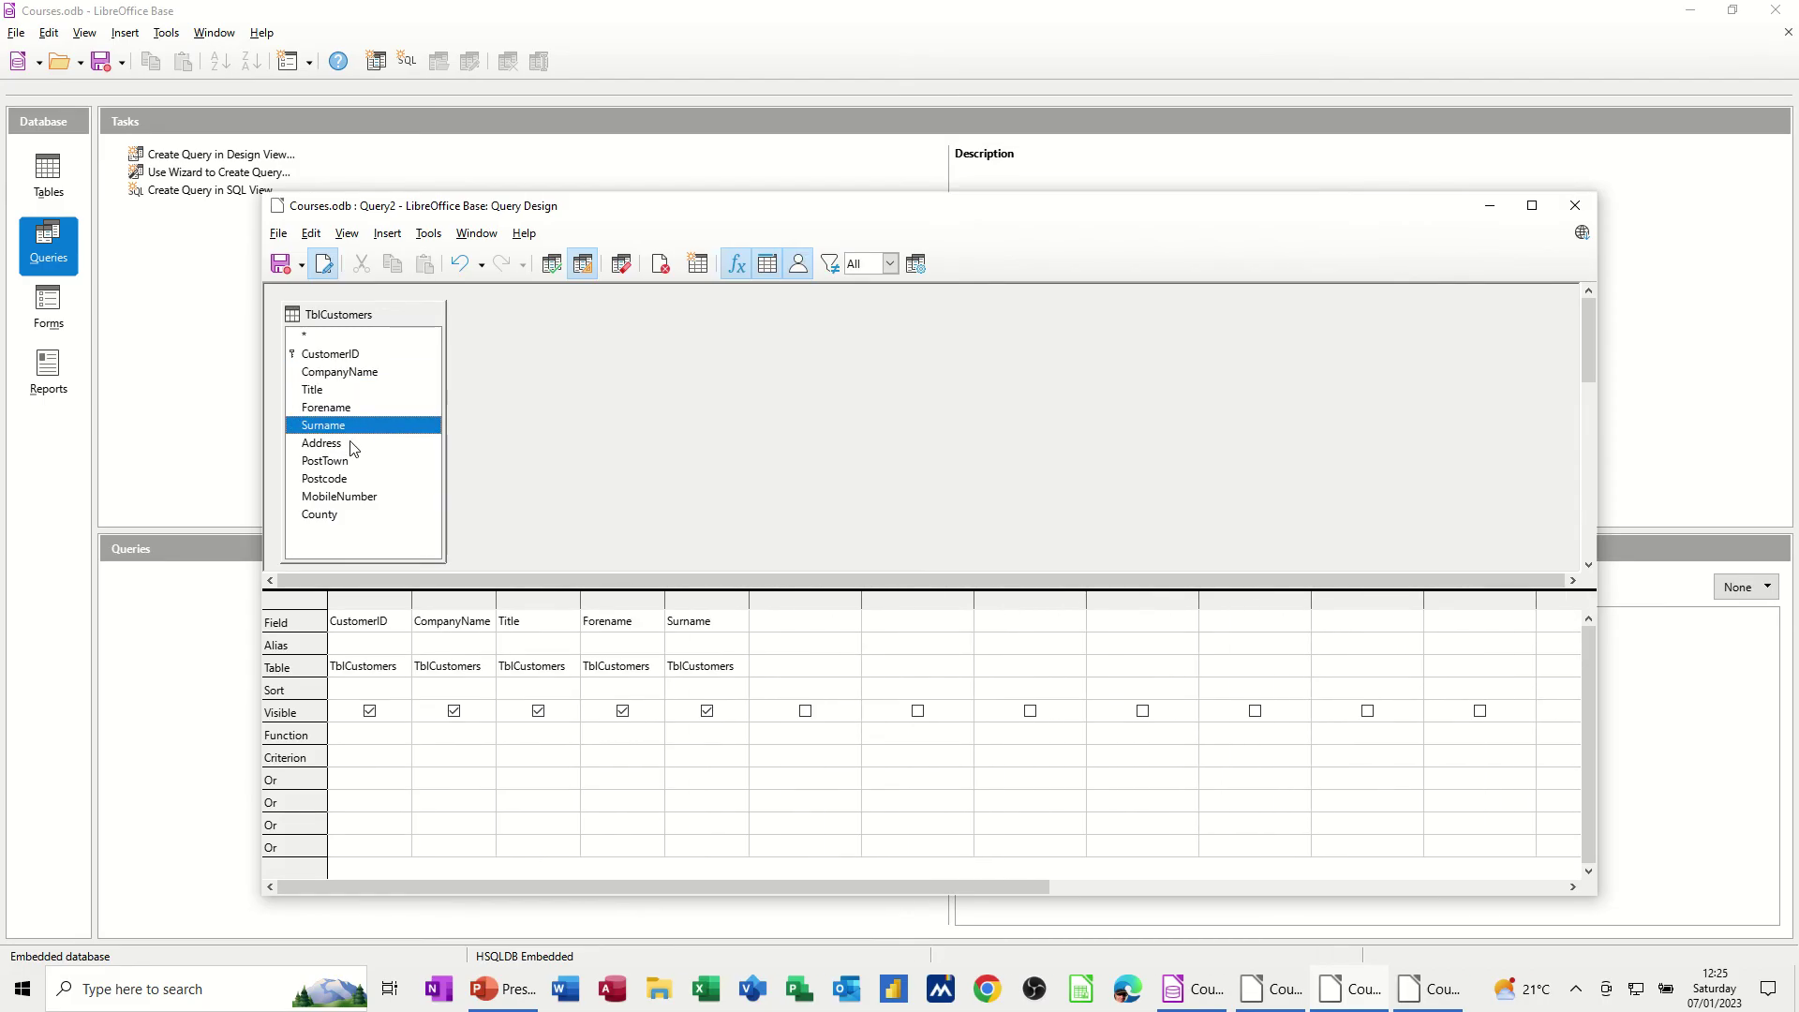
double_click(350, 445)
click(353, 462)
double_click(354, 462)
double_click(358, 480)
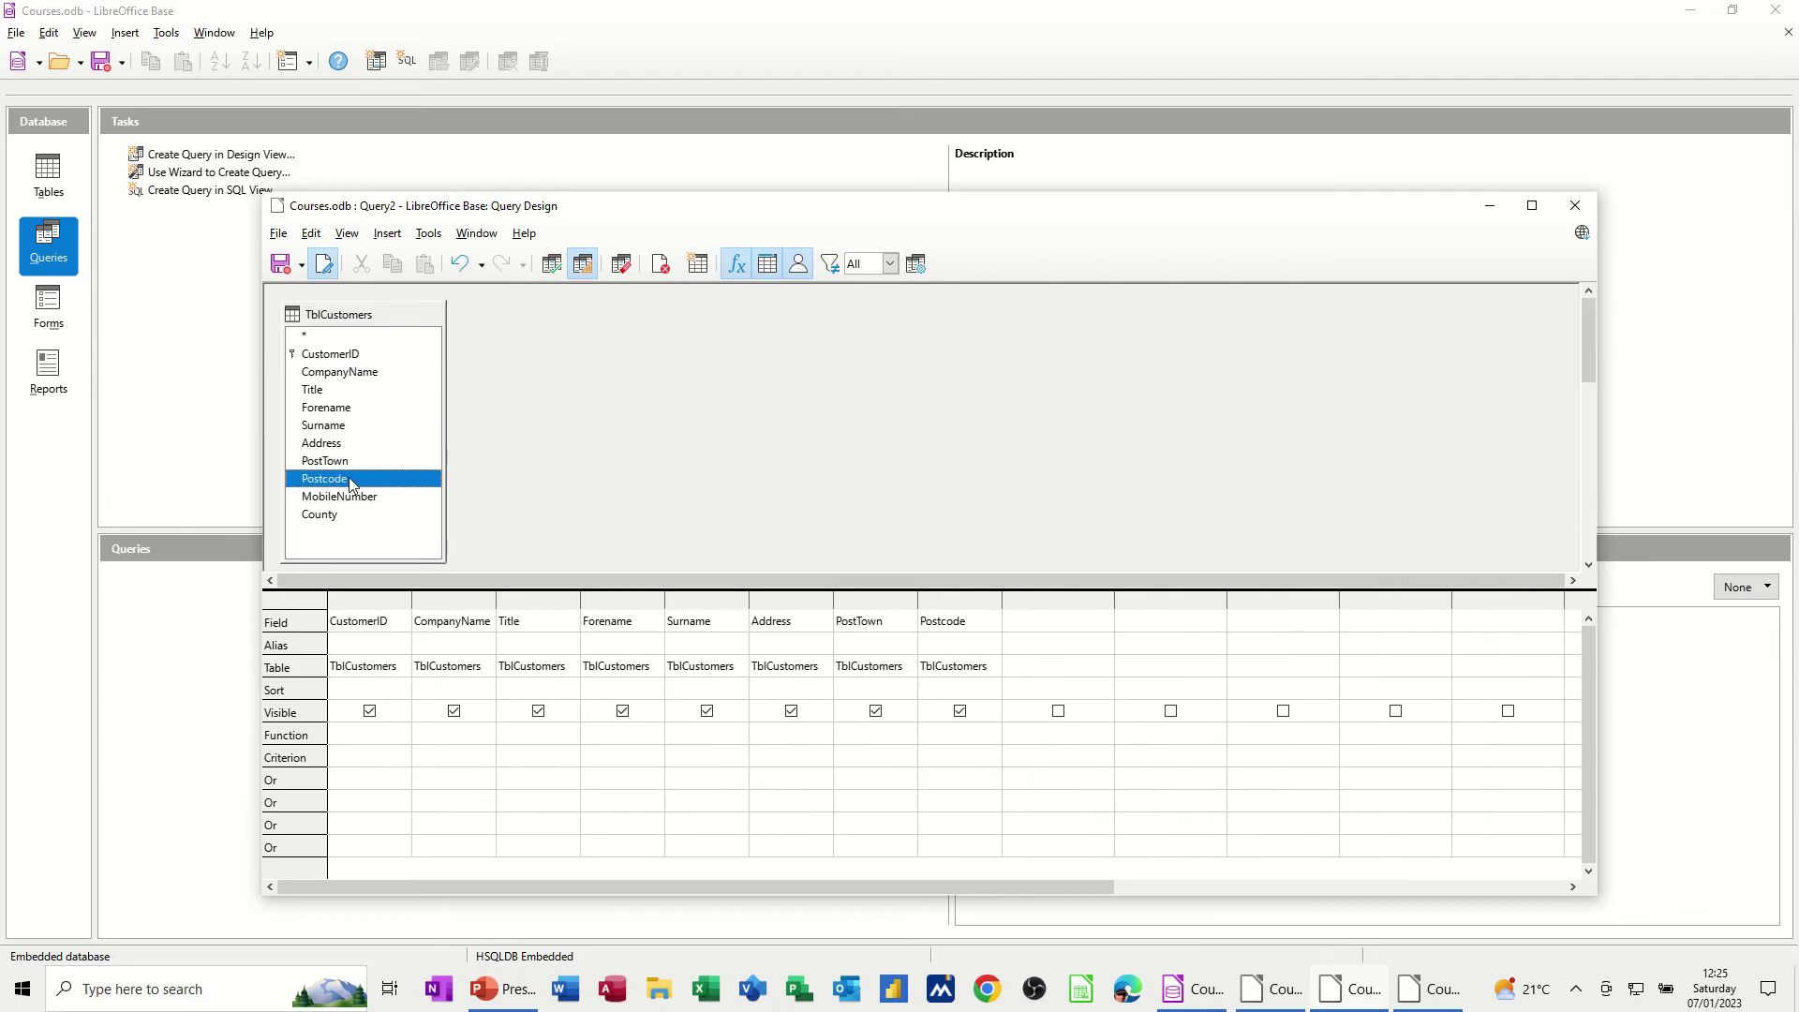
double_click(363, 497)
double_click(346, 514)
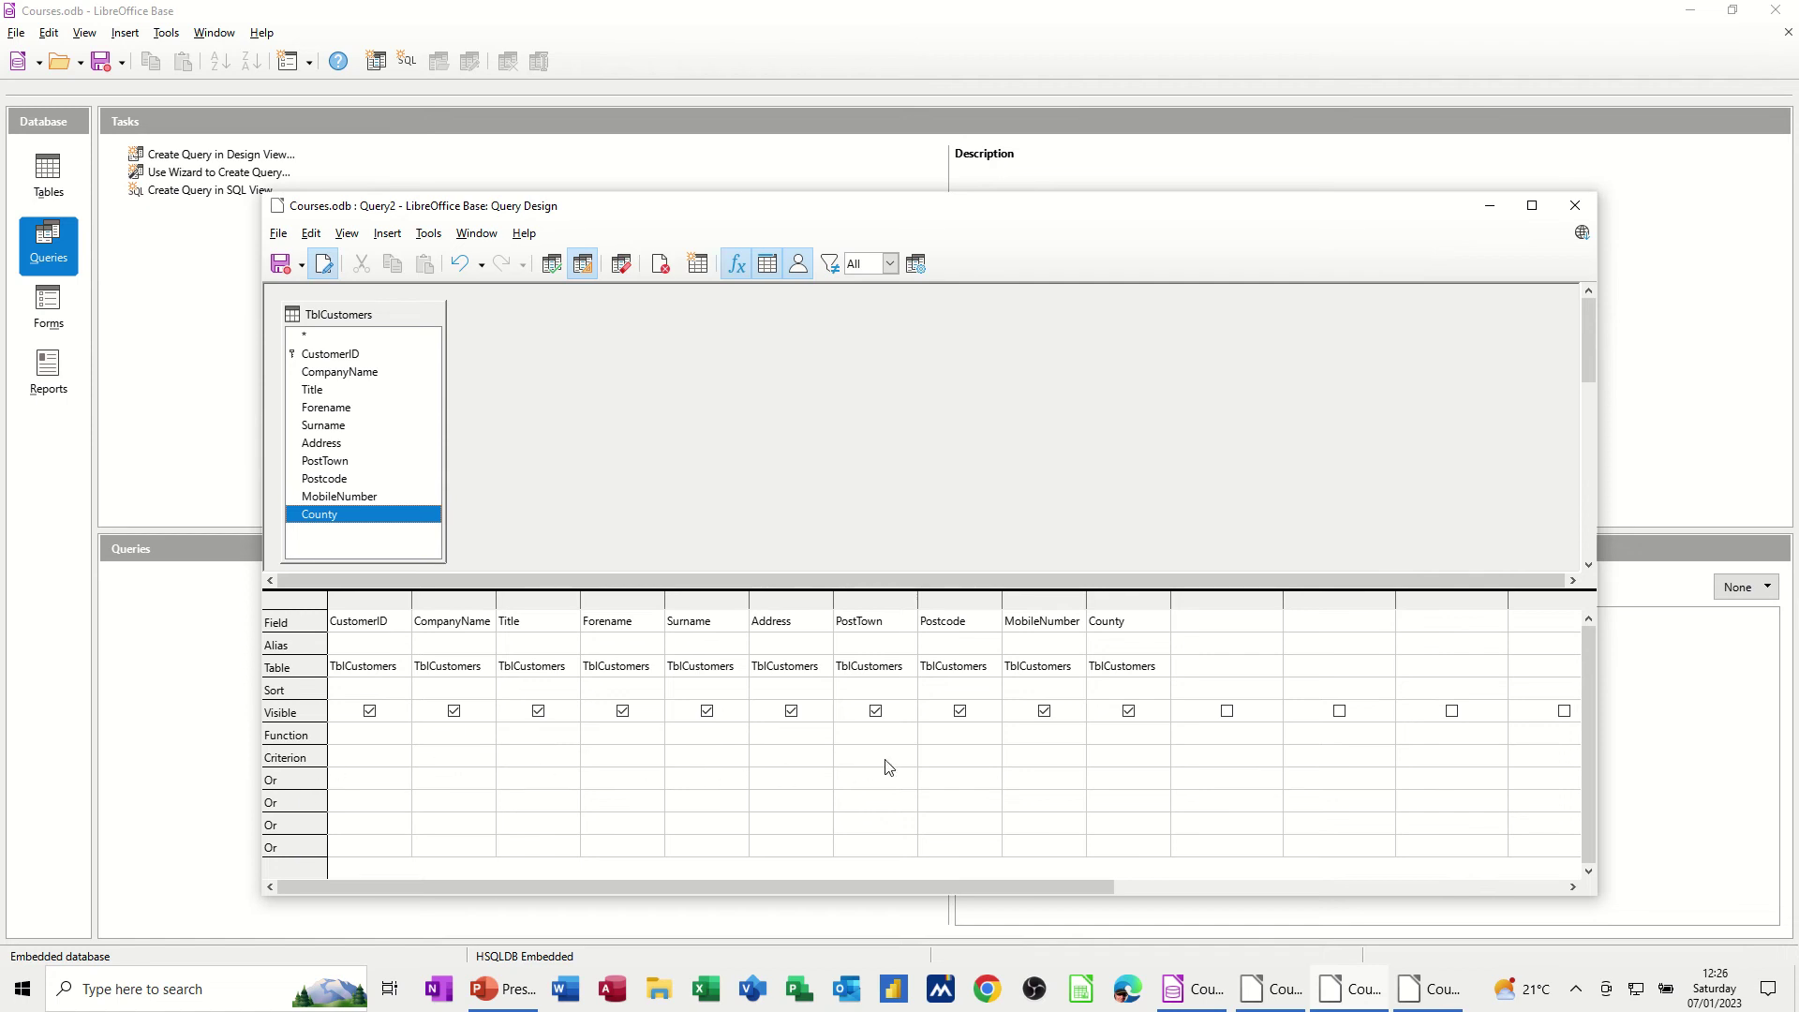
Set the PostTown criterion to 'Leeds' and run the query to preview its two records
click(861, 752)
text(Leeds)
click(895, 789)
click(551, 266)
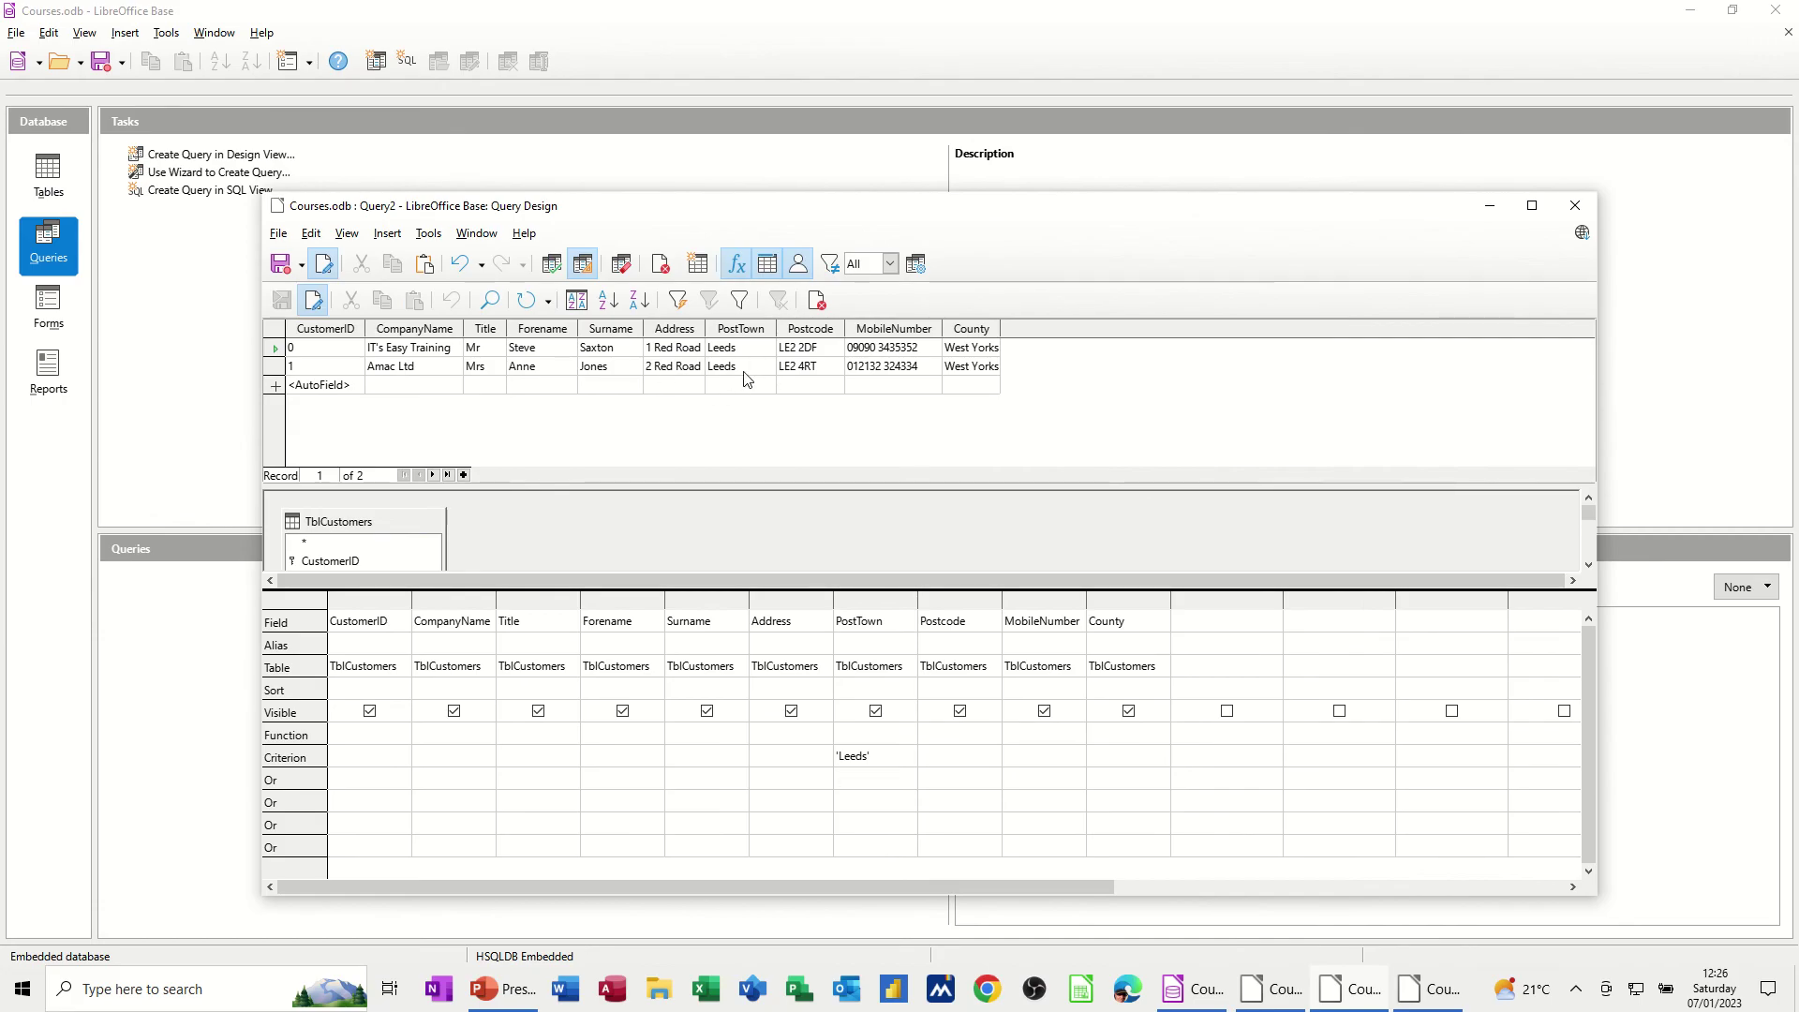
Save the query under the name QryLeeds
click(280, 264)
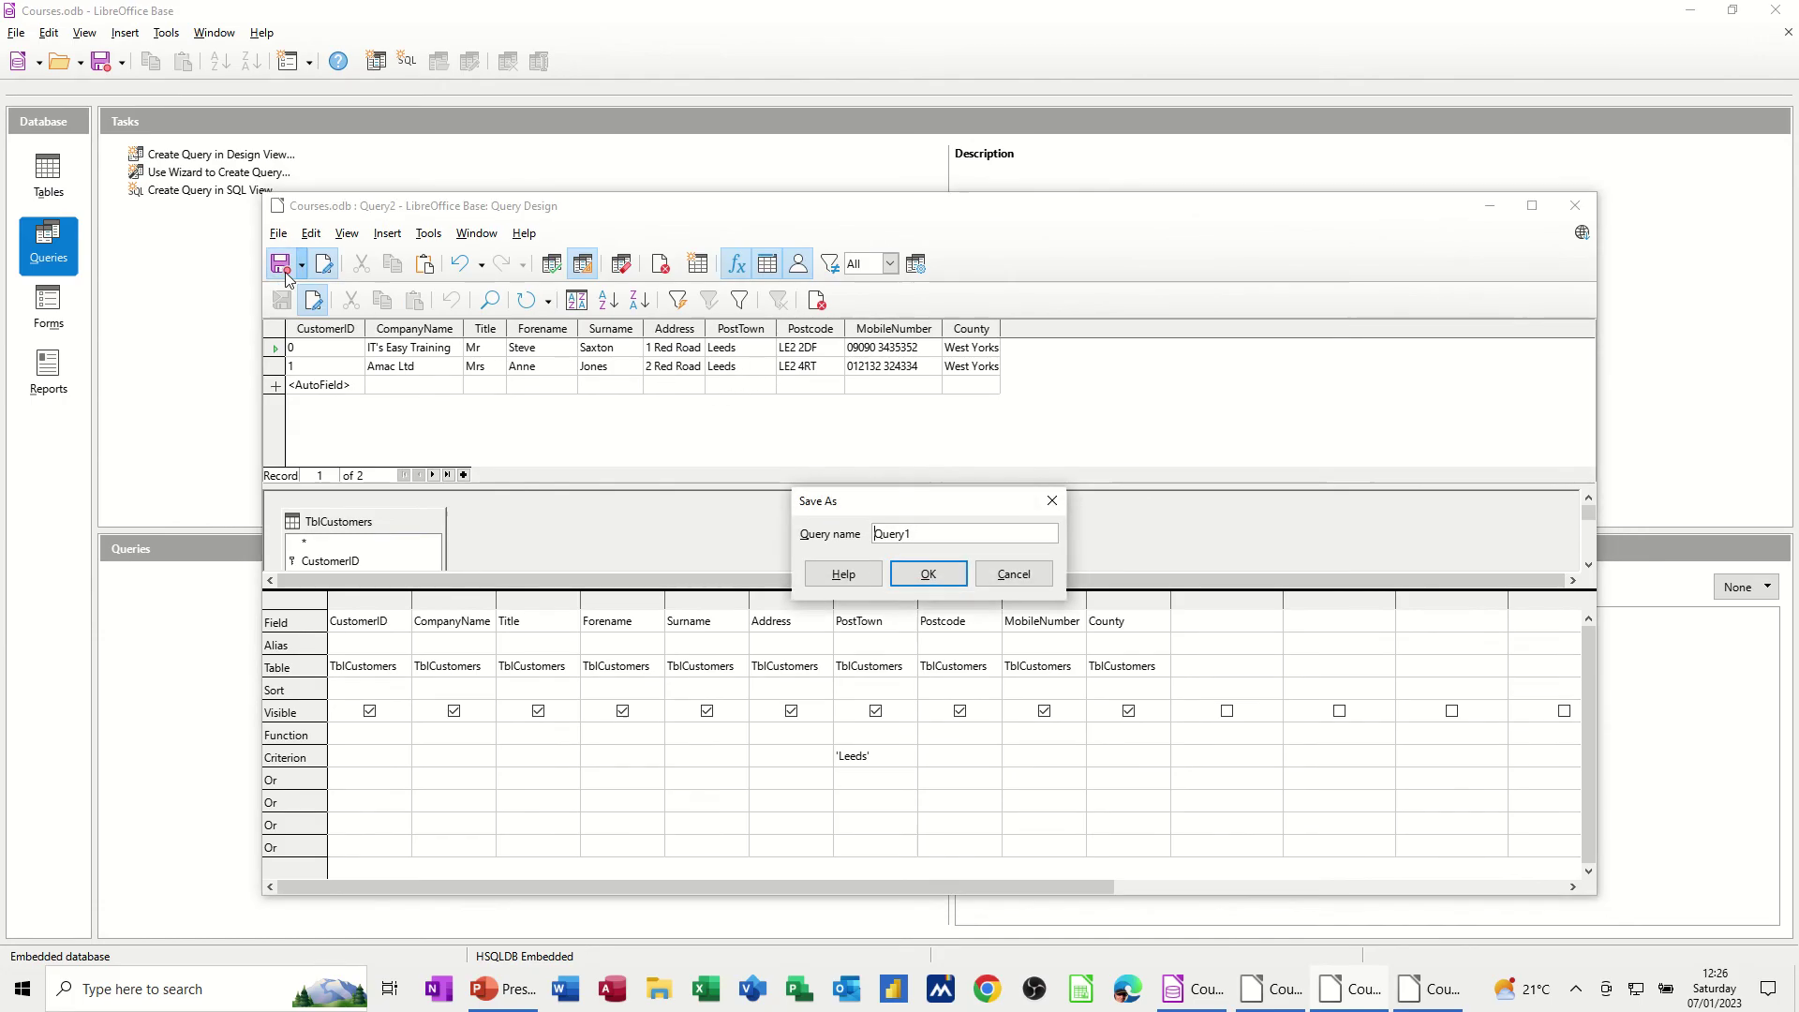
drag(946, 540, 869, 536)
text(Q)
click(922, 573)
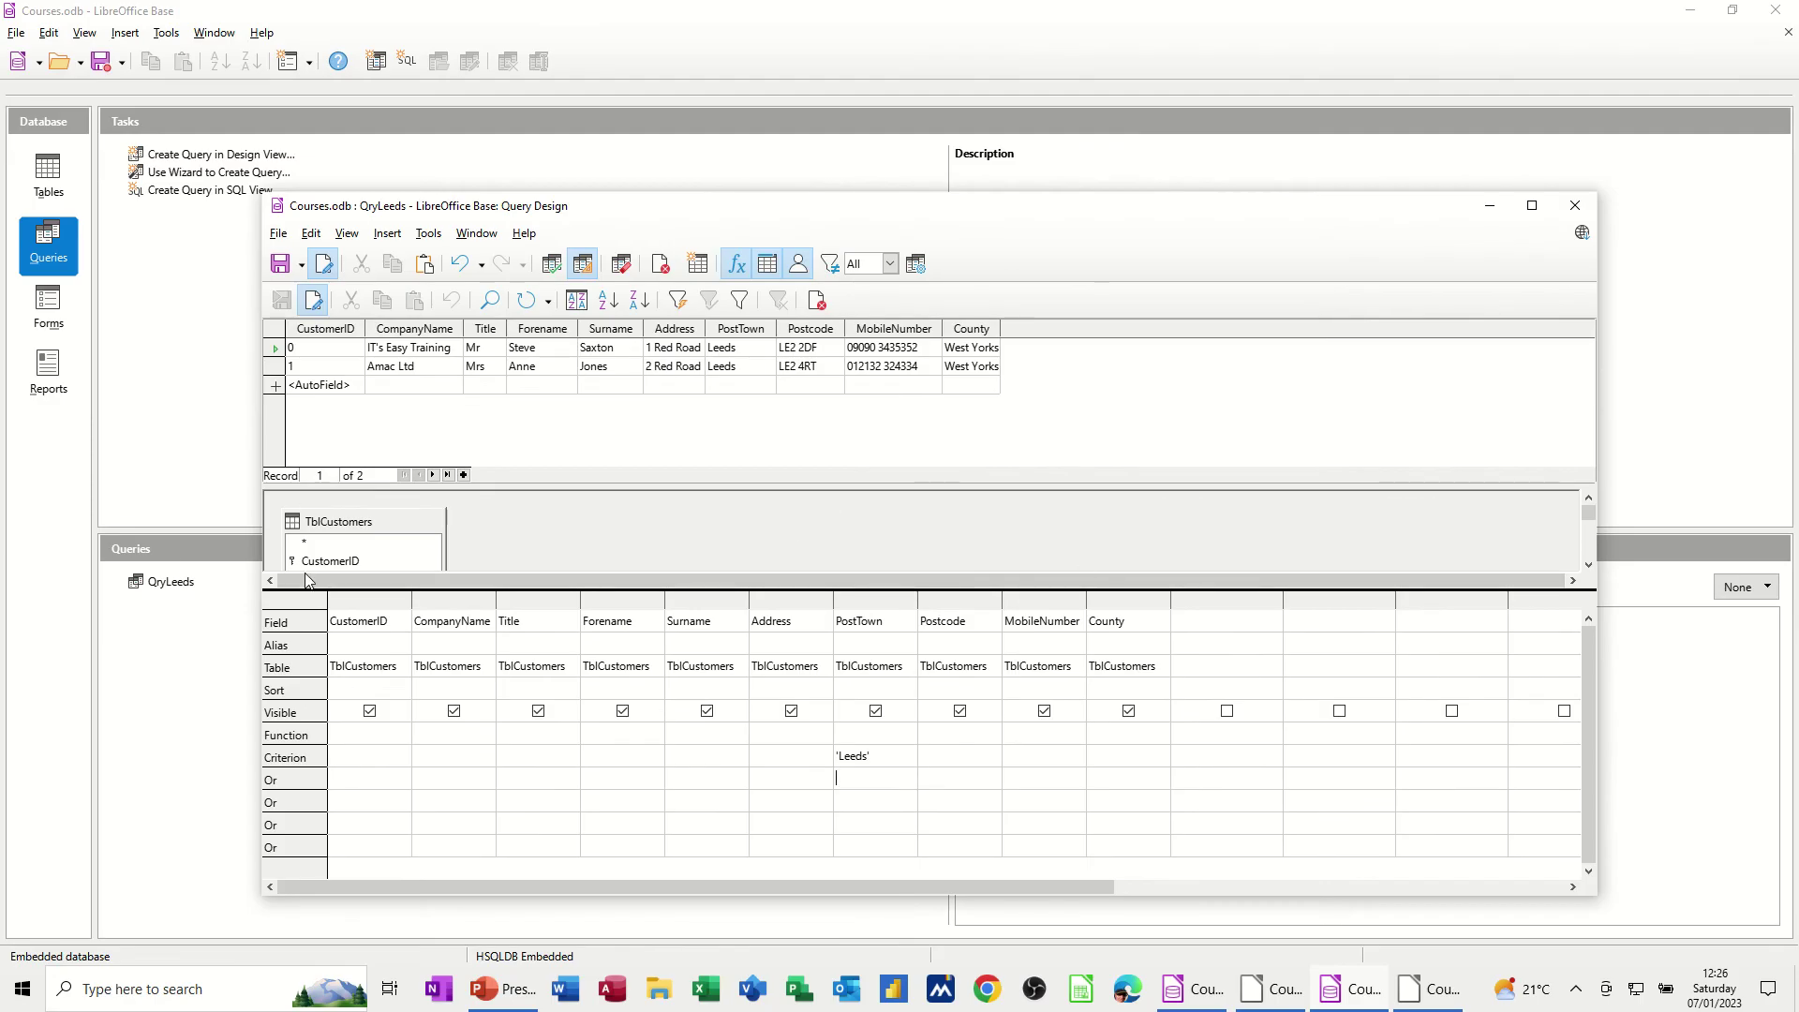
Close Query Design and open the TblCustomers table data
click(1573, 208)
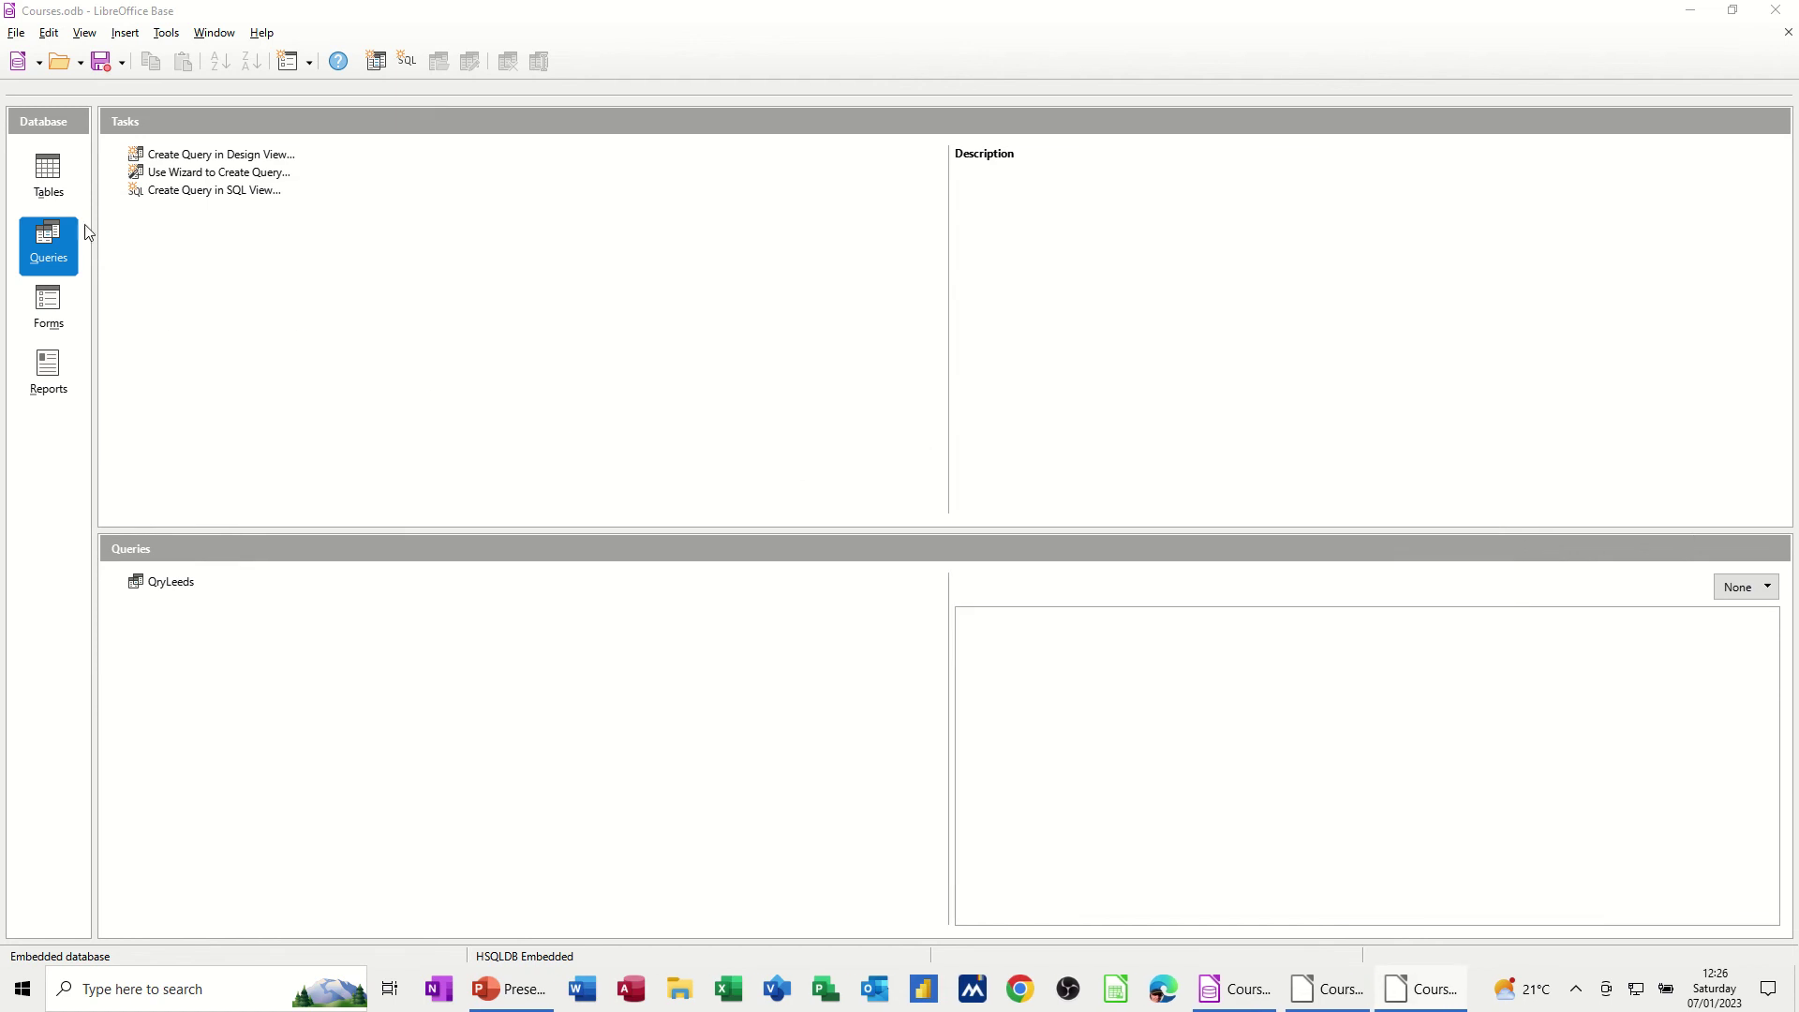
click(49, 178)
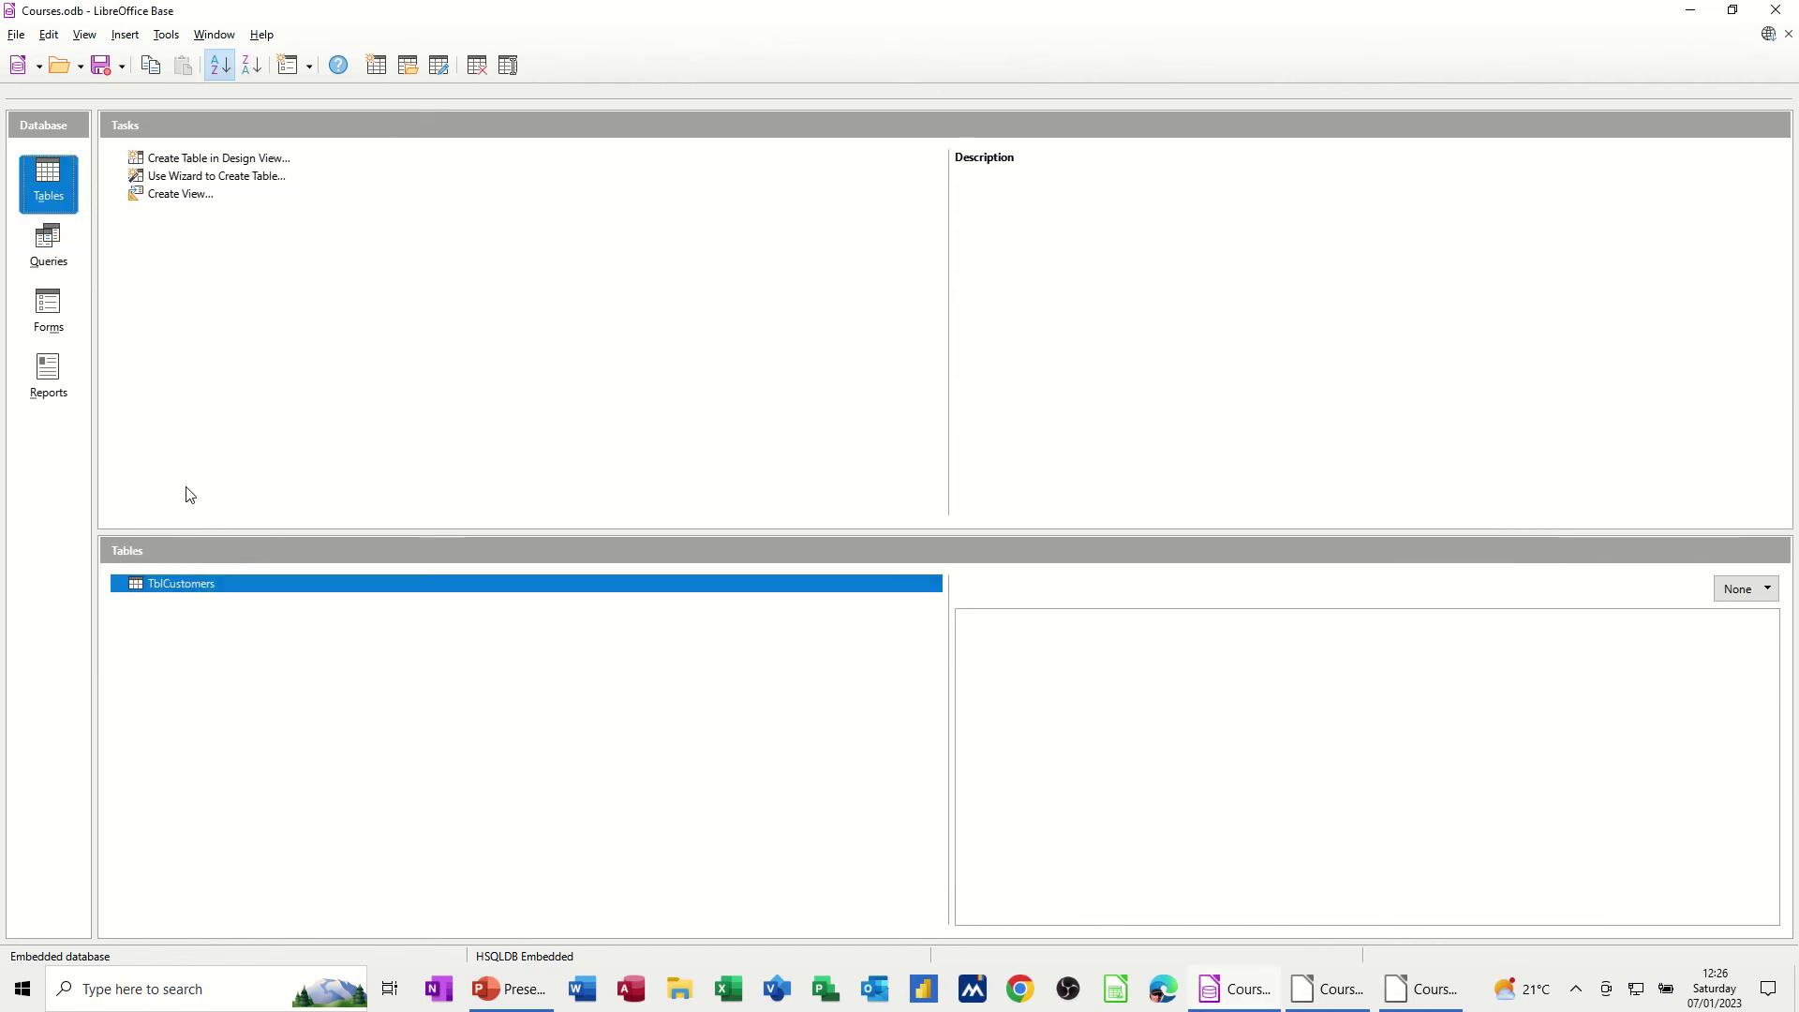
double_click(180, 584)
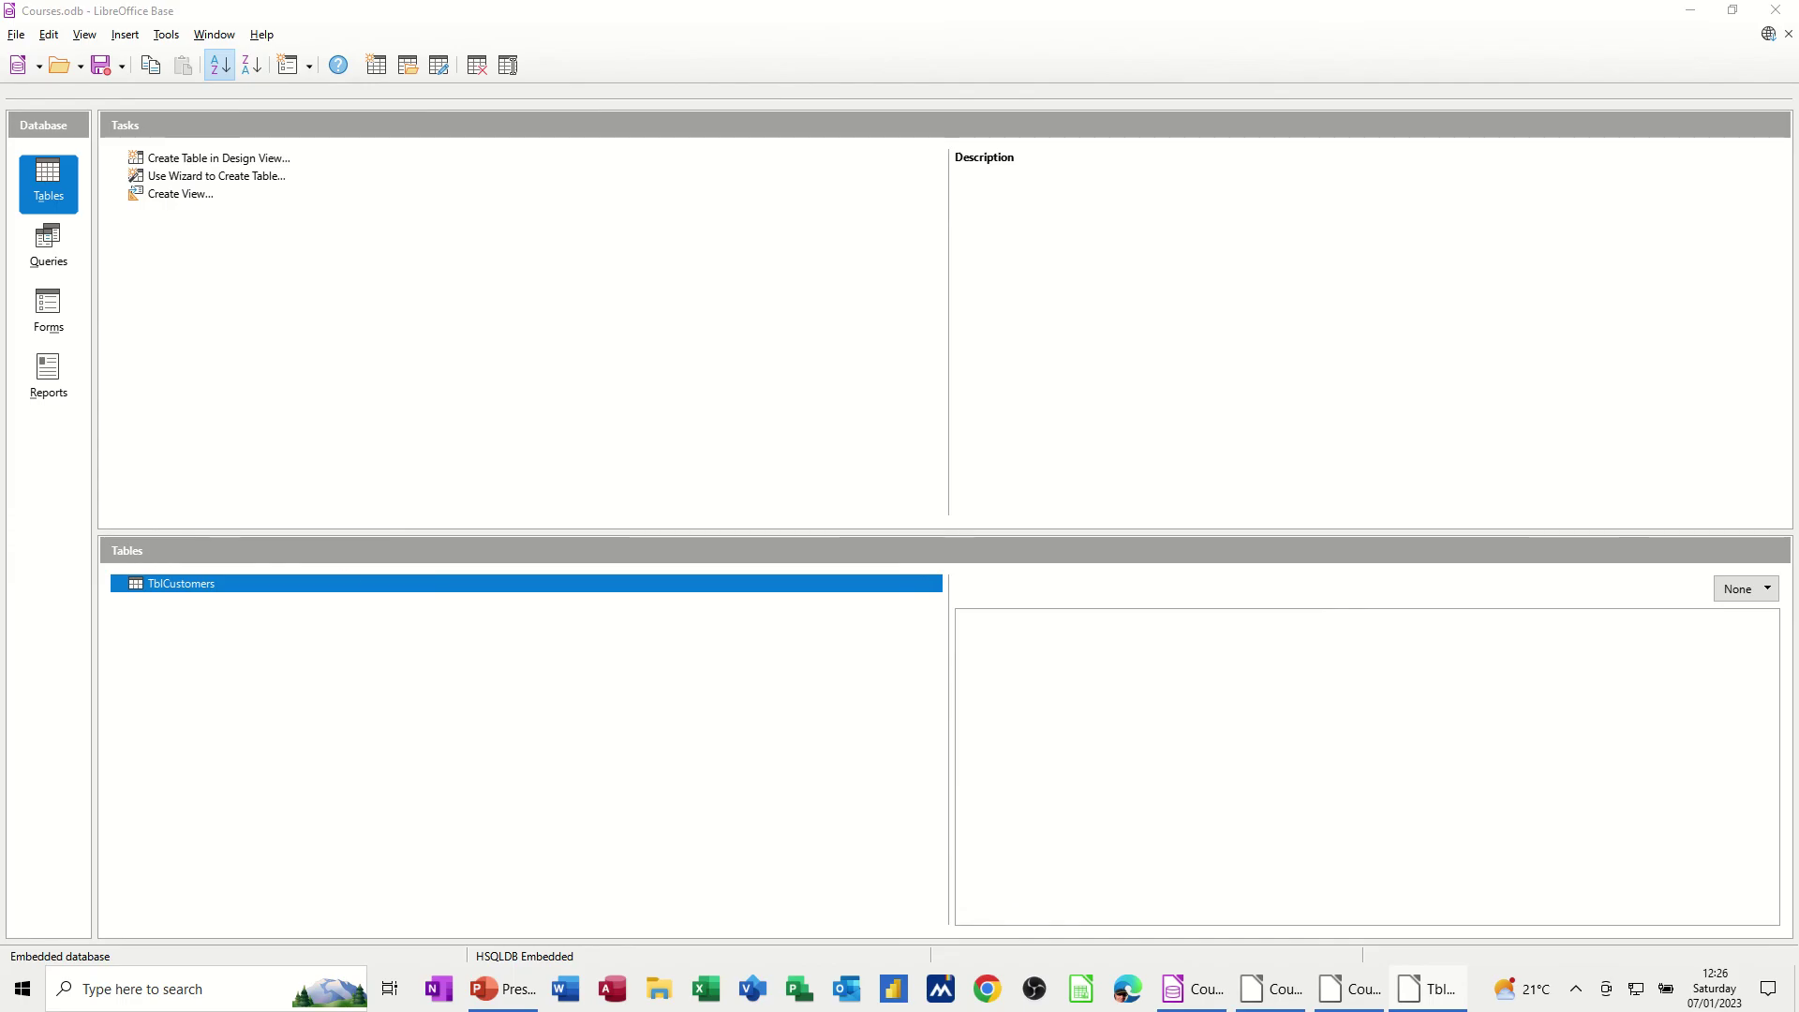
drag(1780, 173, 715, 192)
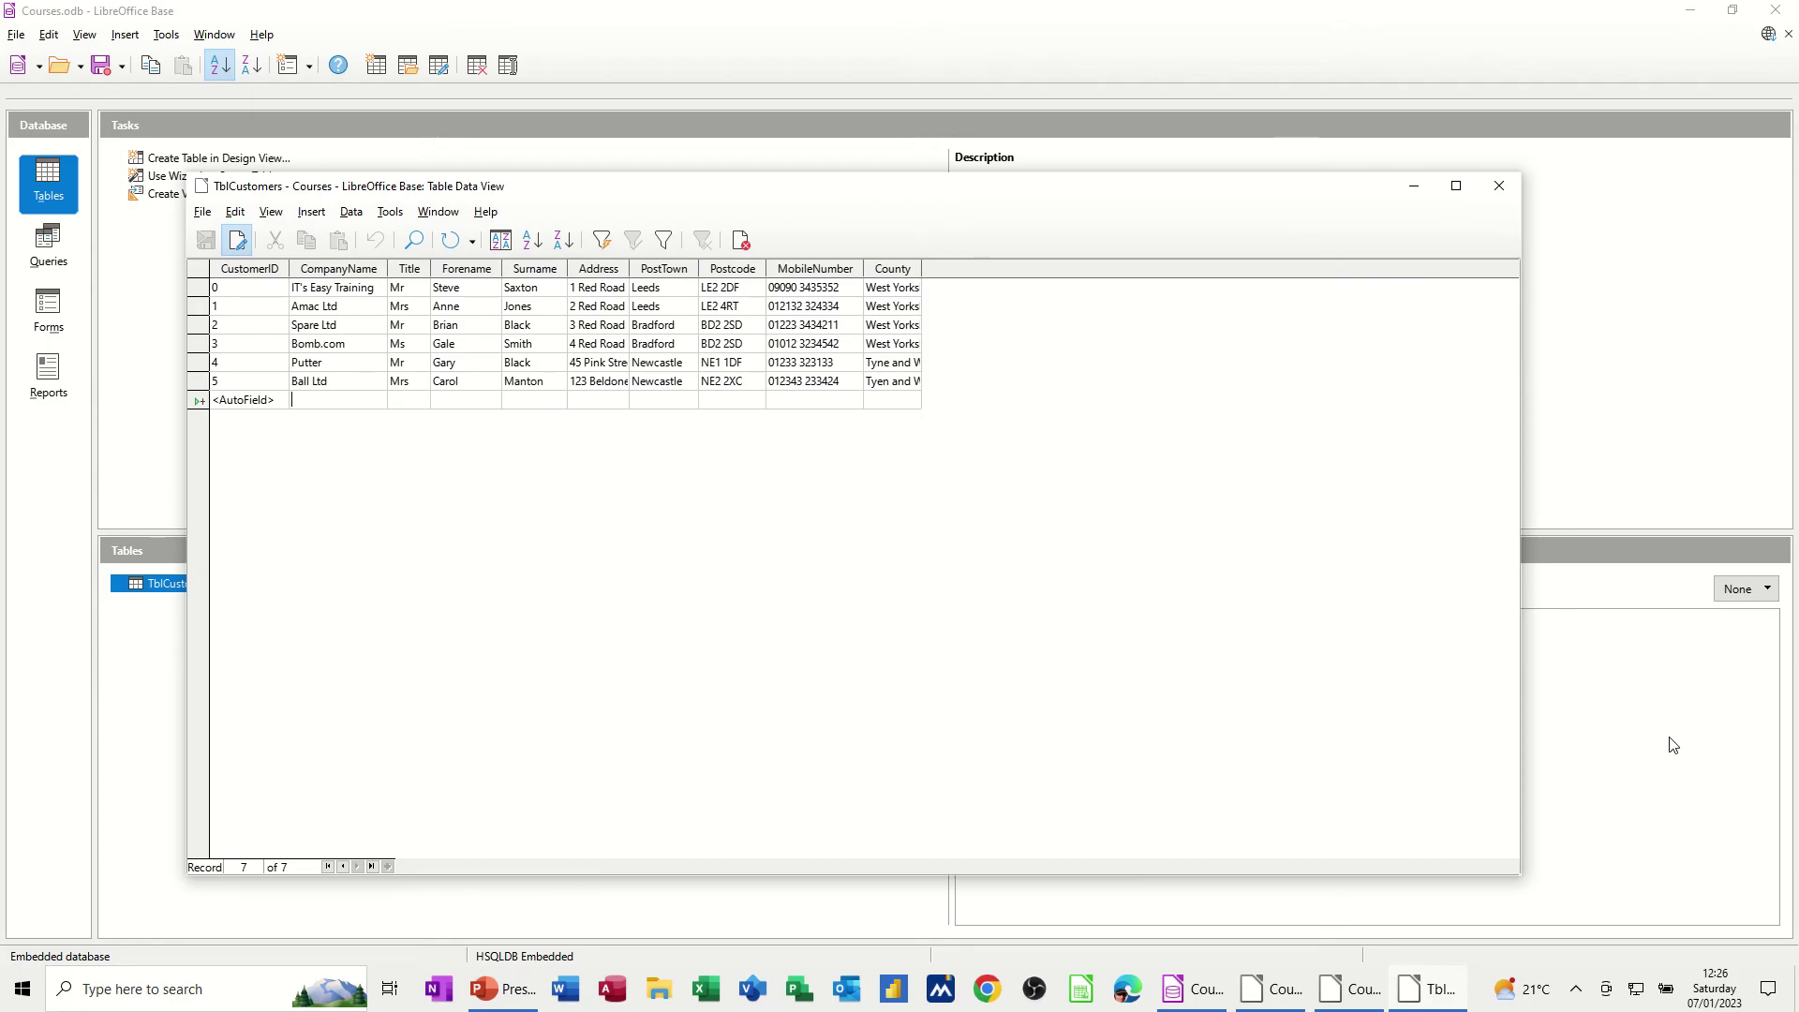
Enter Arrow Ltd as a new Leeds, West Yorkshire customer with address and phone numbers, and save it
text(Arrow Ltd)
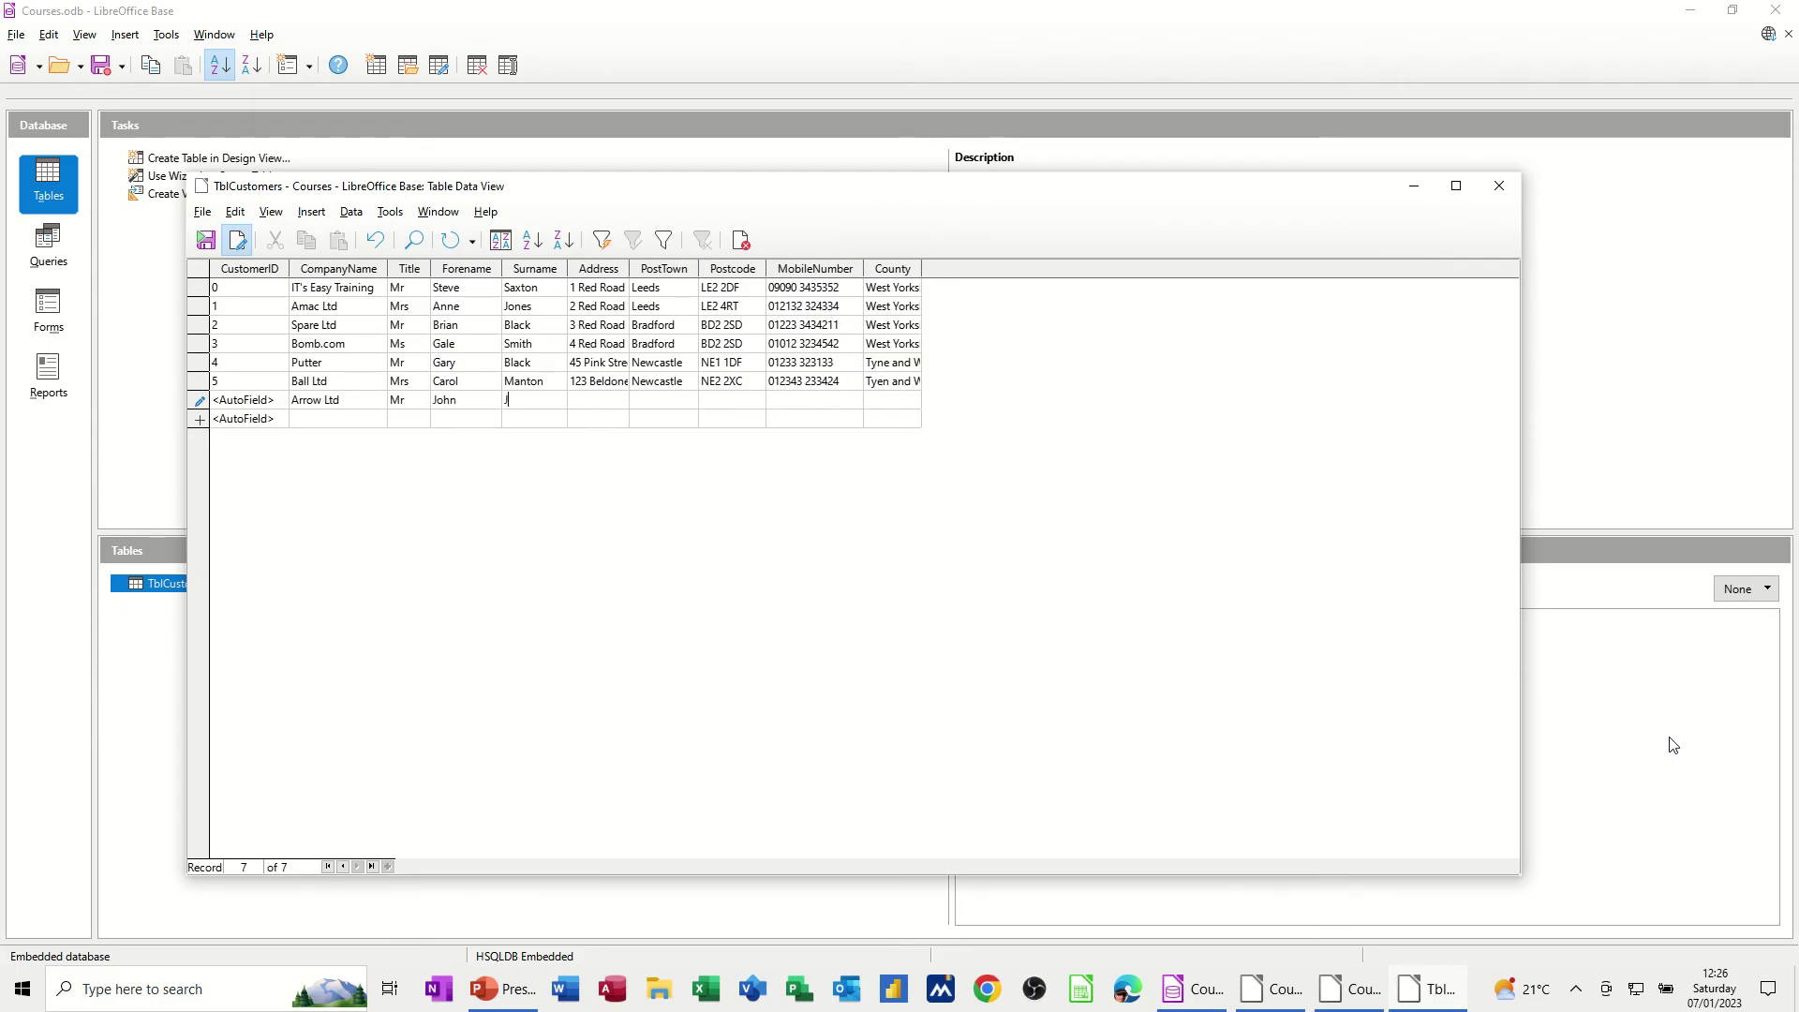
key(Tab)
key(Tab)
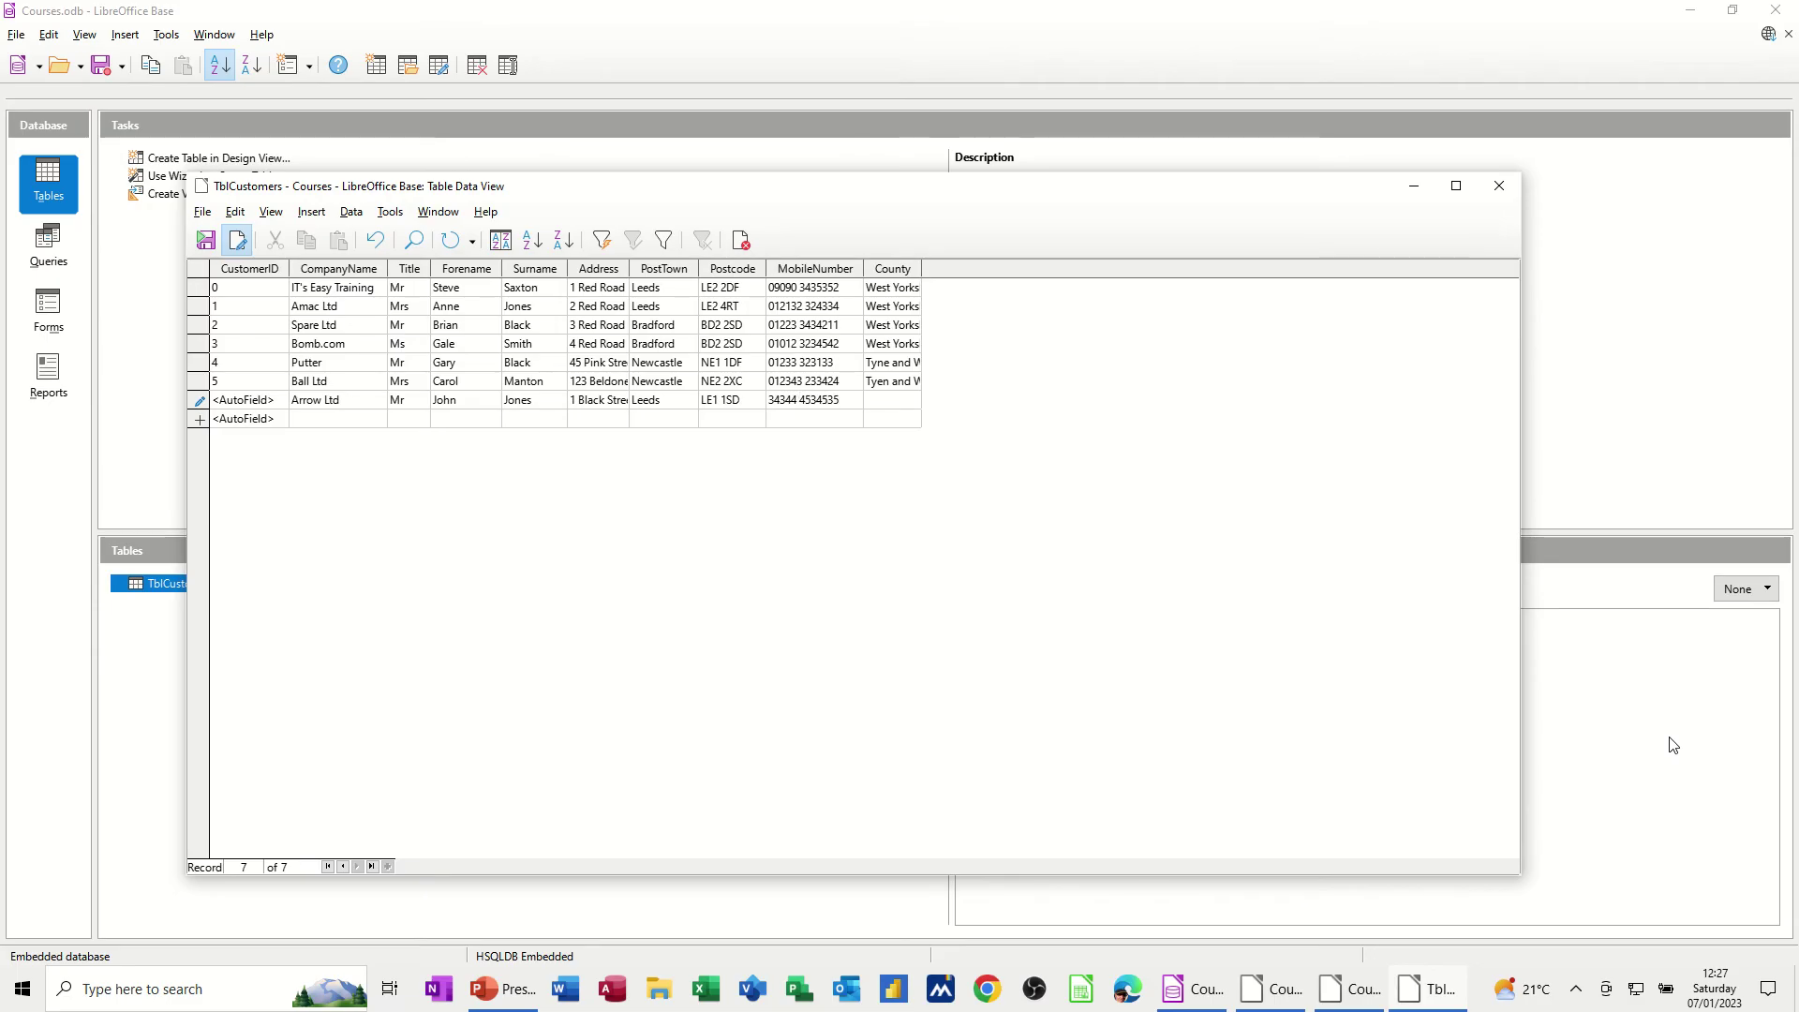
text(West Y)
text(orkshire)
click(665, 420)
Close the table, run QryLeeds to confirm three Leeds customers, then go to Forms
click(1499, 189)
click(59, 262)
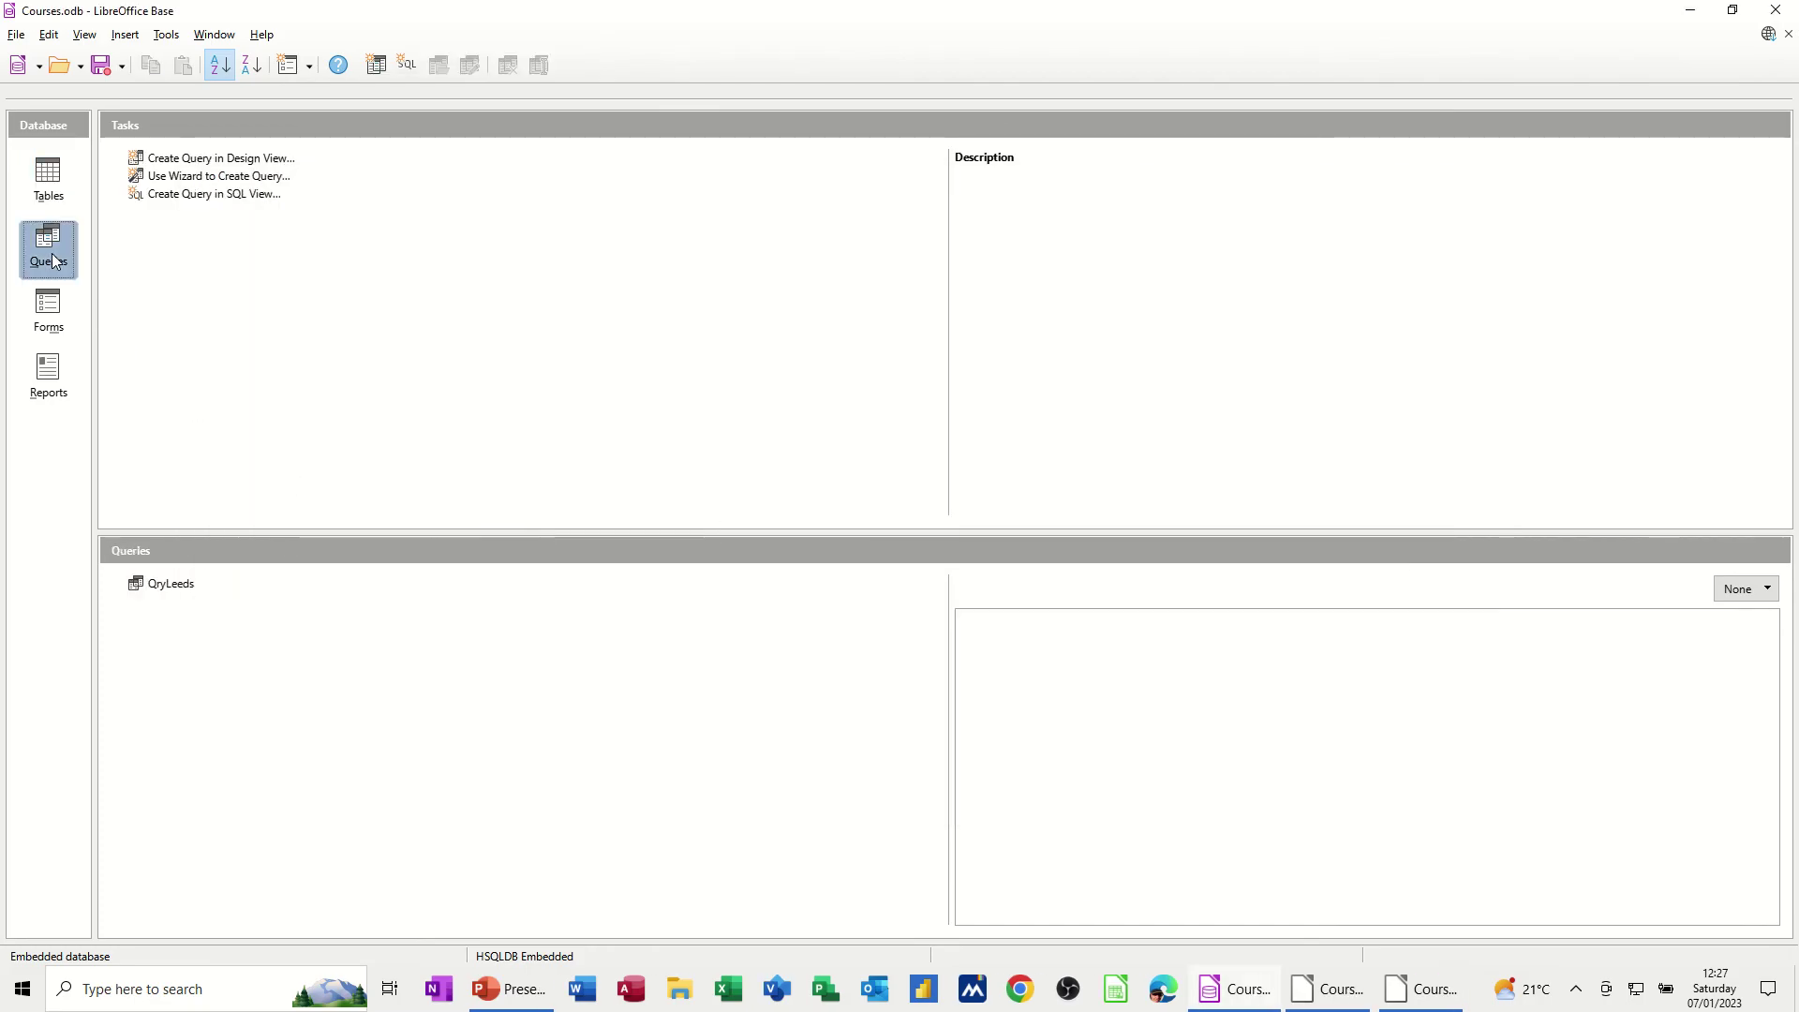
double_click(179, 587)
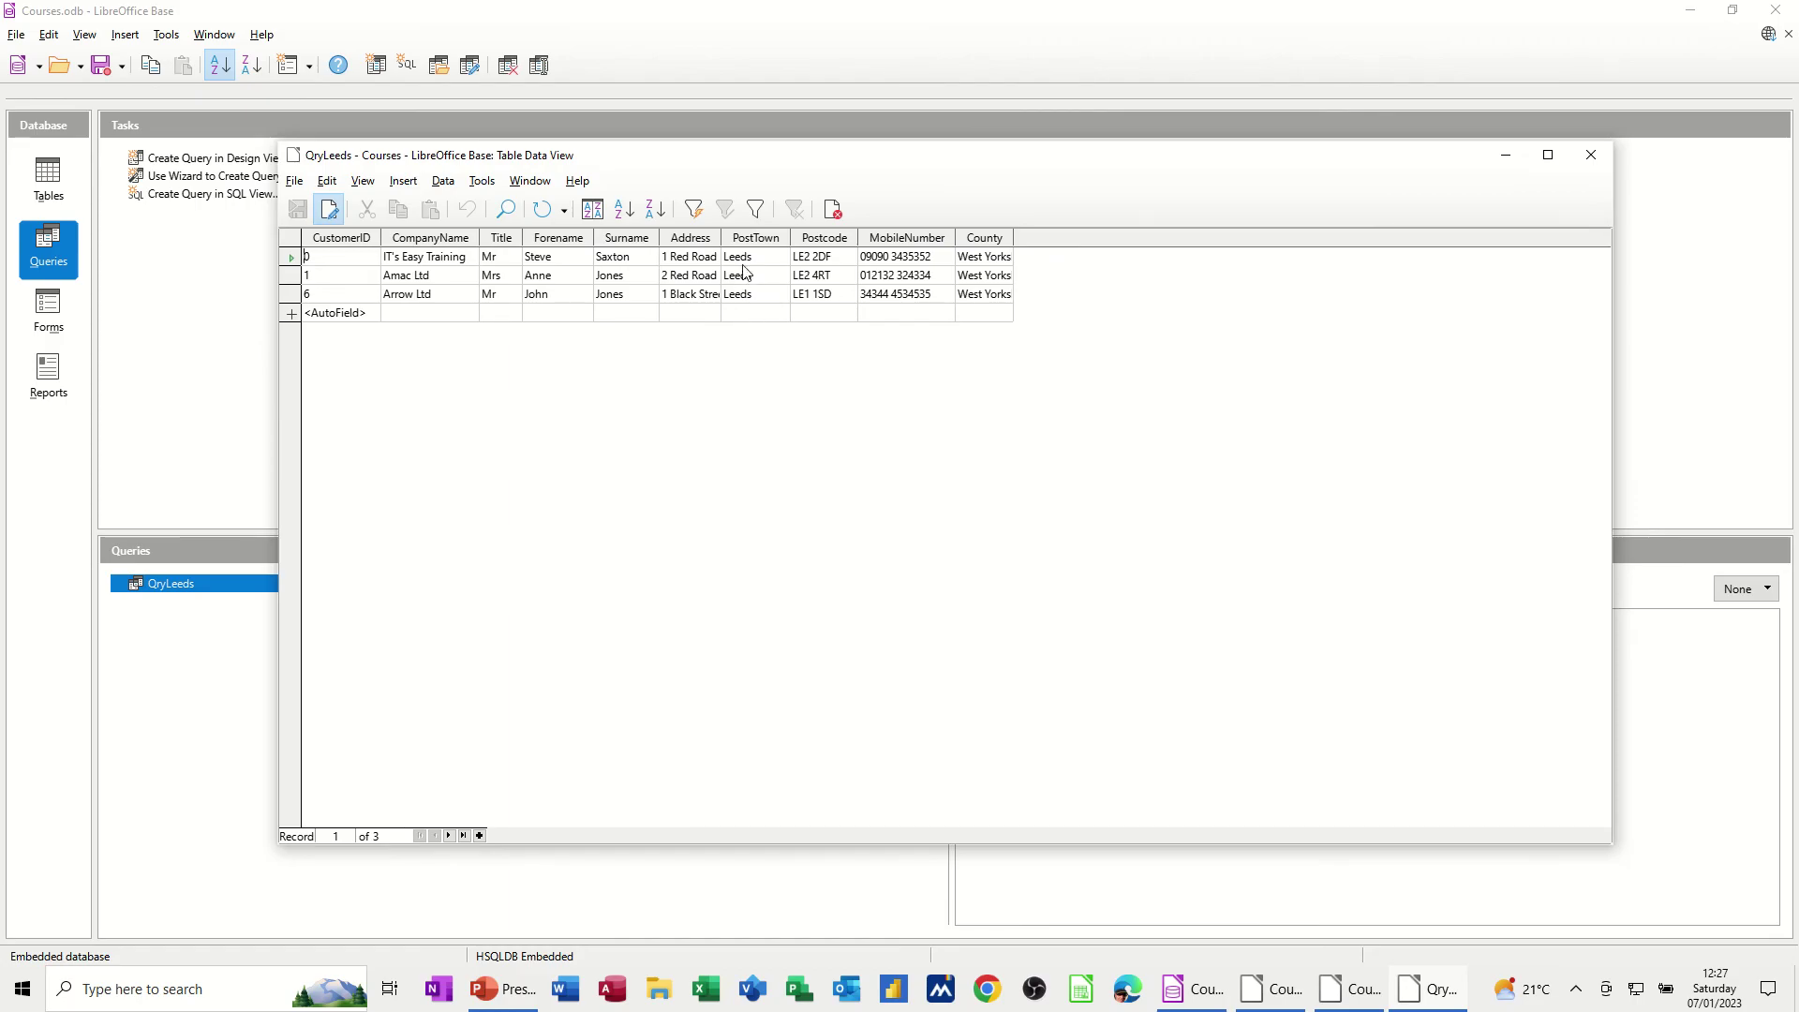
click(1591, 155)
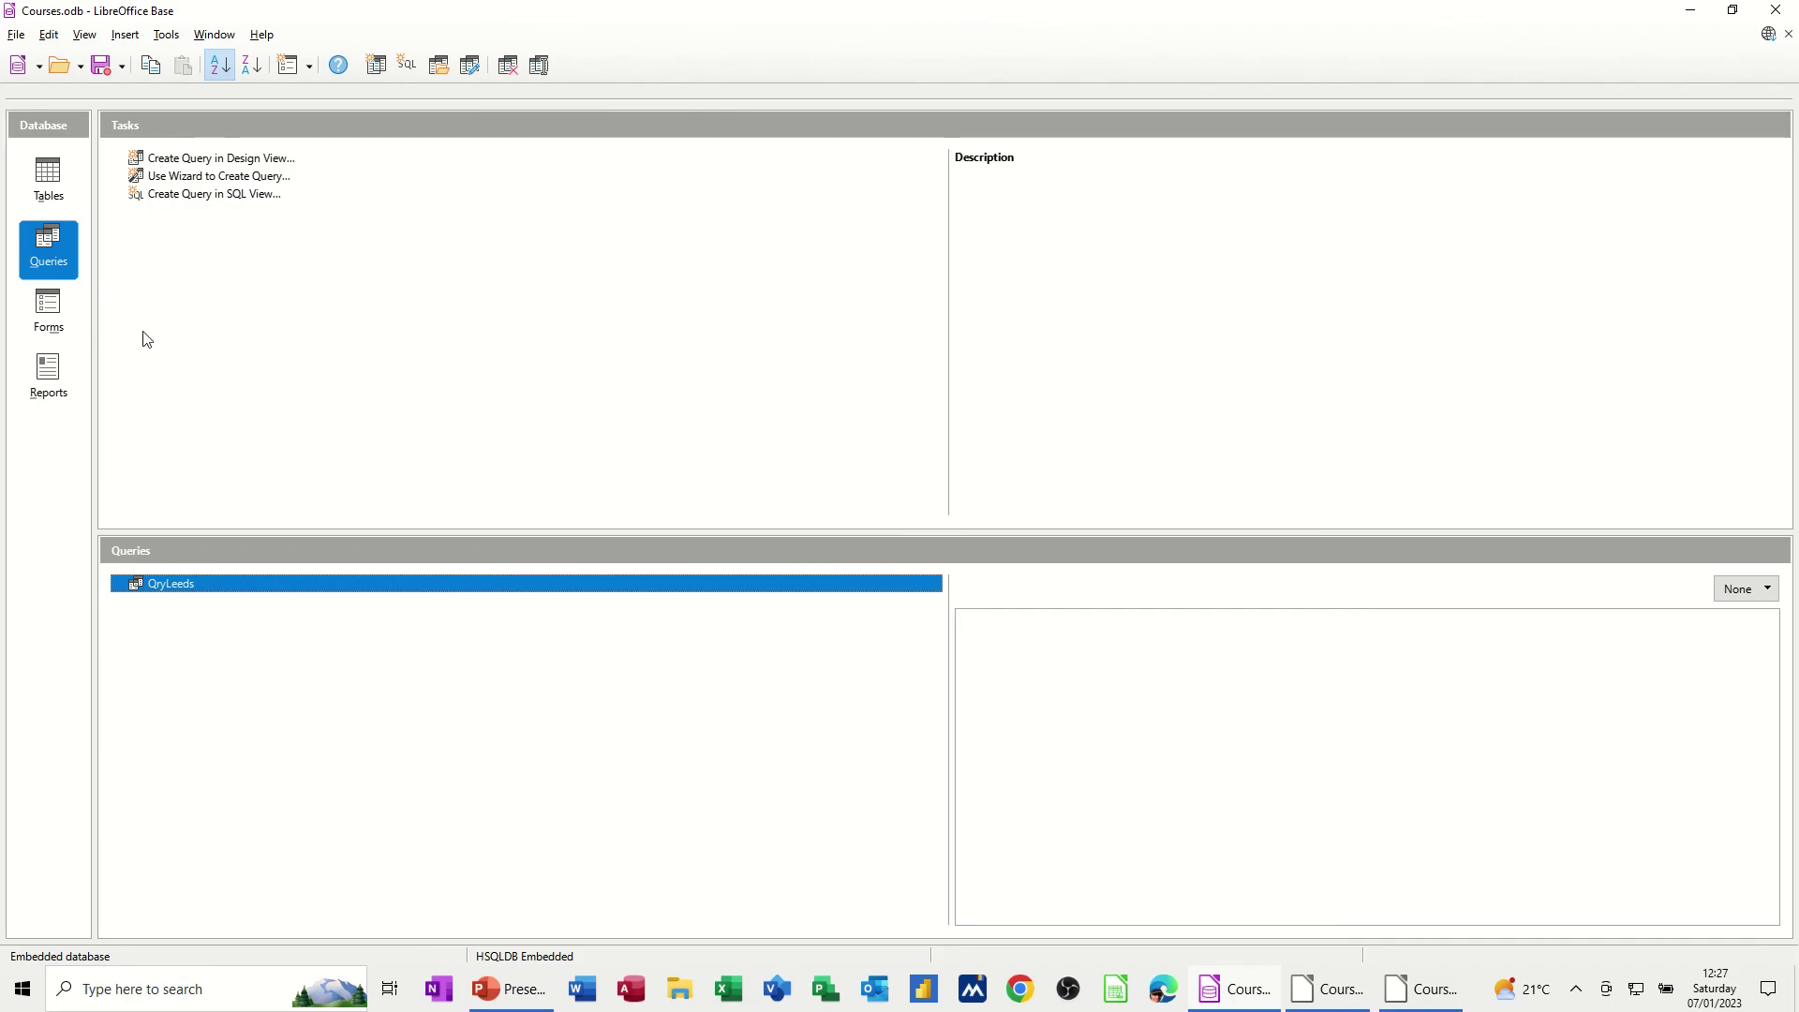
click(49, 314)
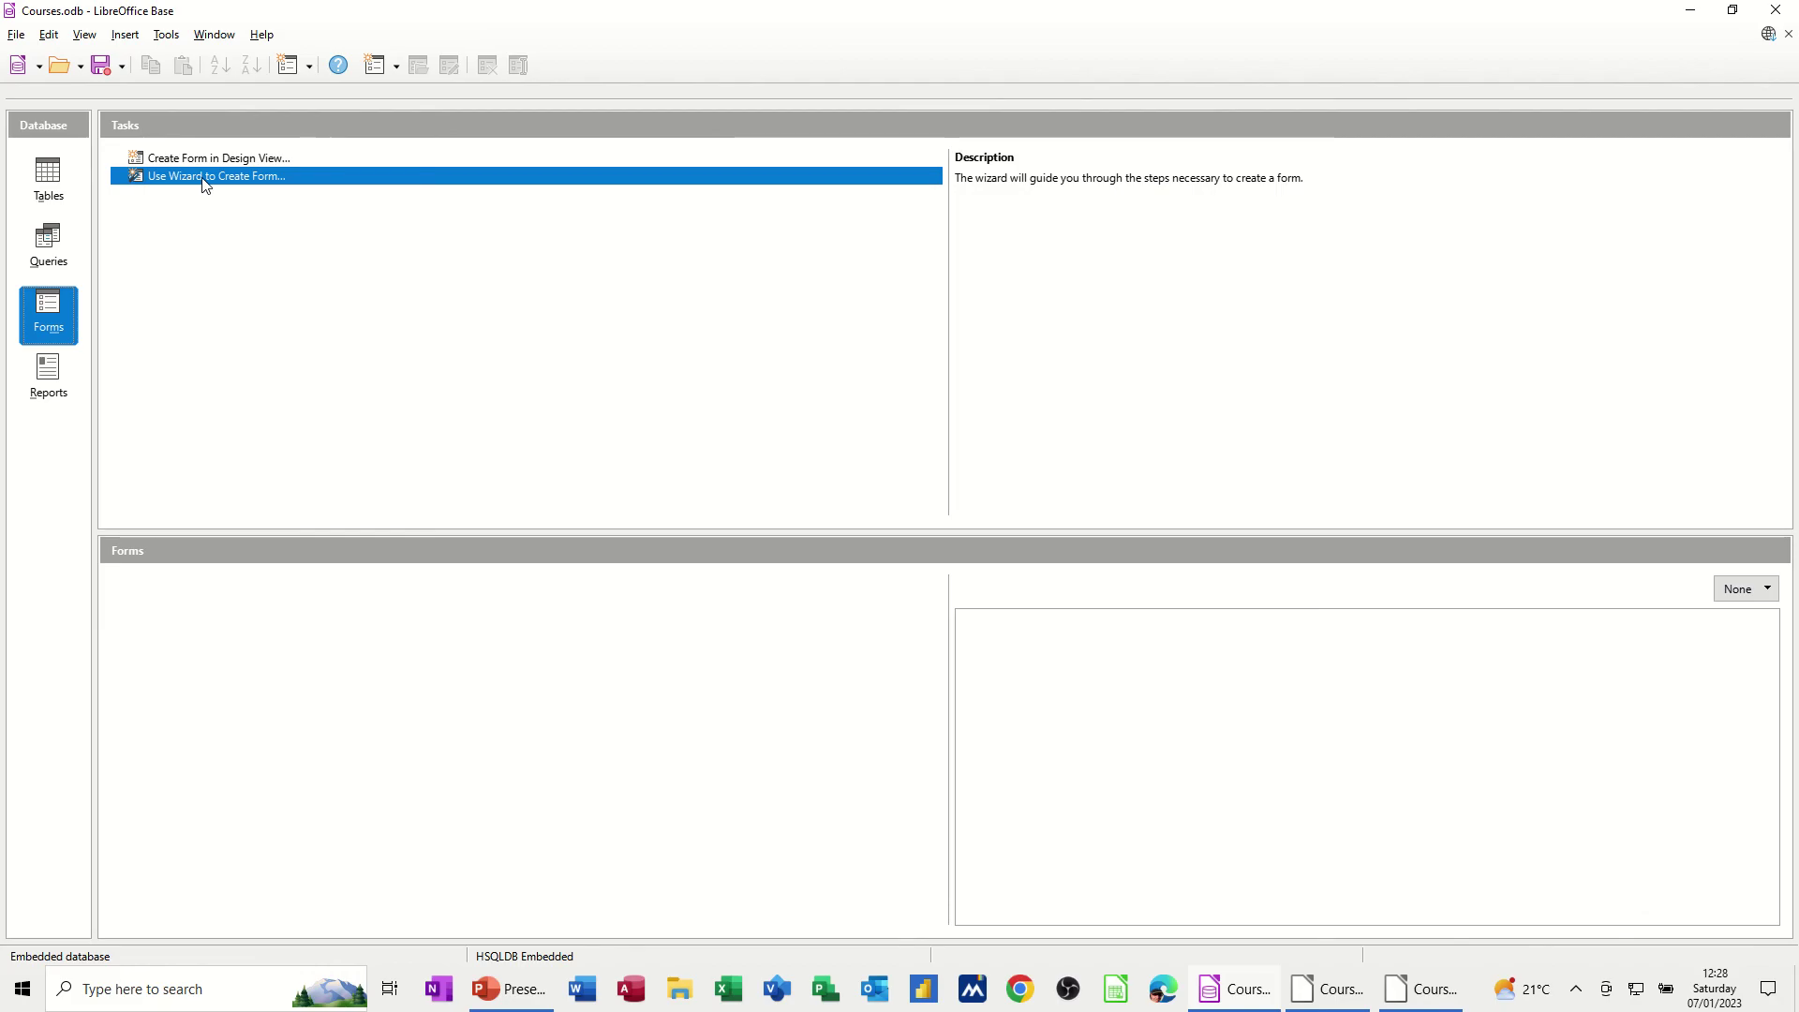
Start the Form Wizard on Table:TblCustomers with all fields, skipping the sub-form step
click(206, 185)
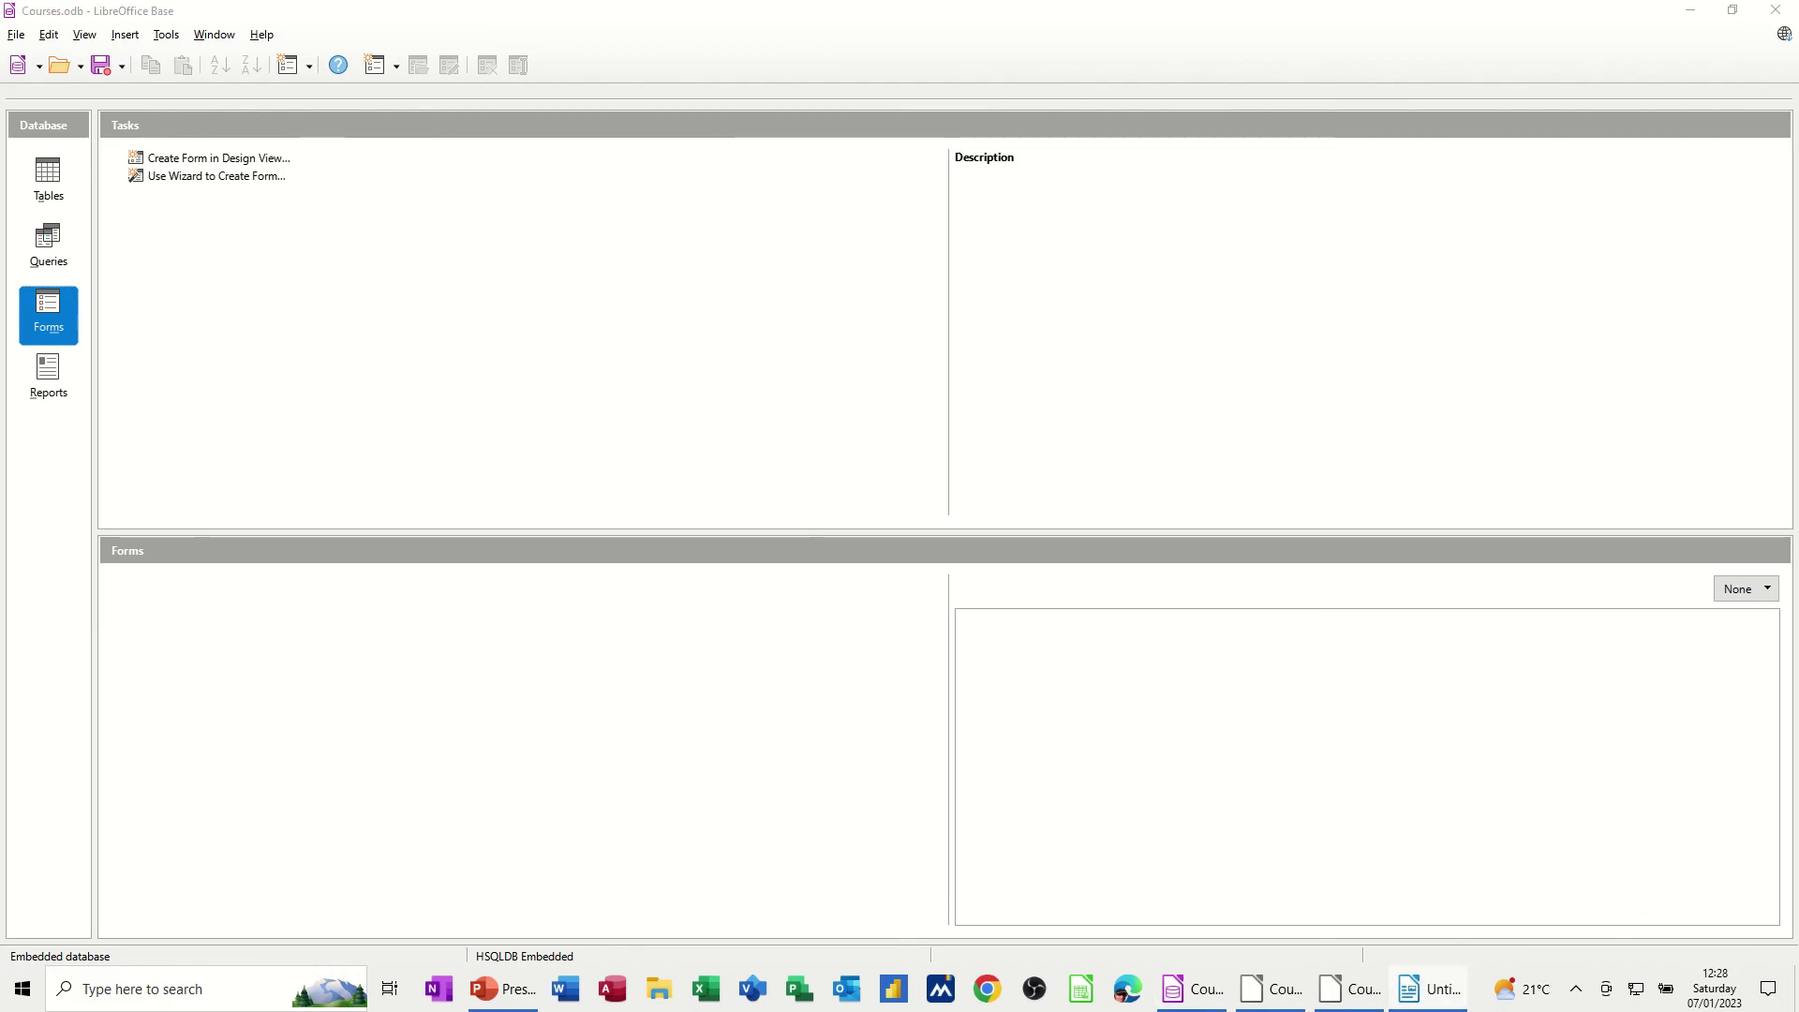
drag(1244, 290, 687, 242)
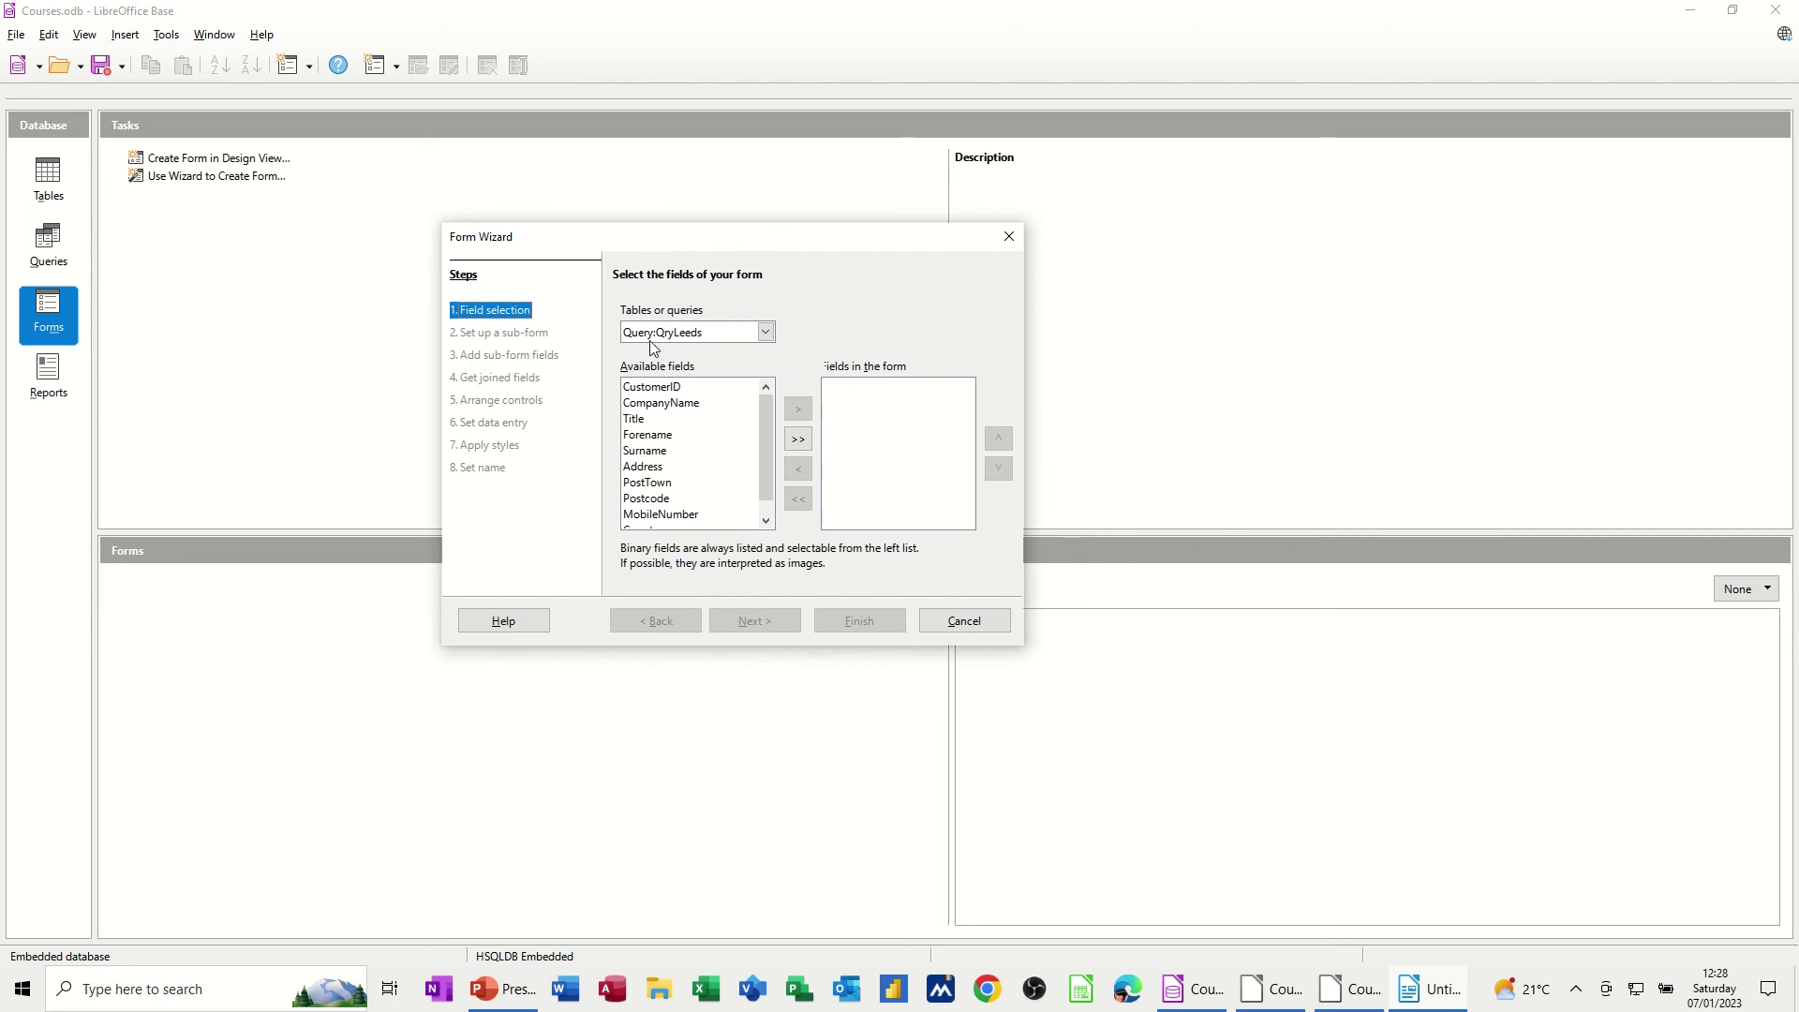
click(764, 332)
click(717, 368)
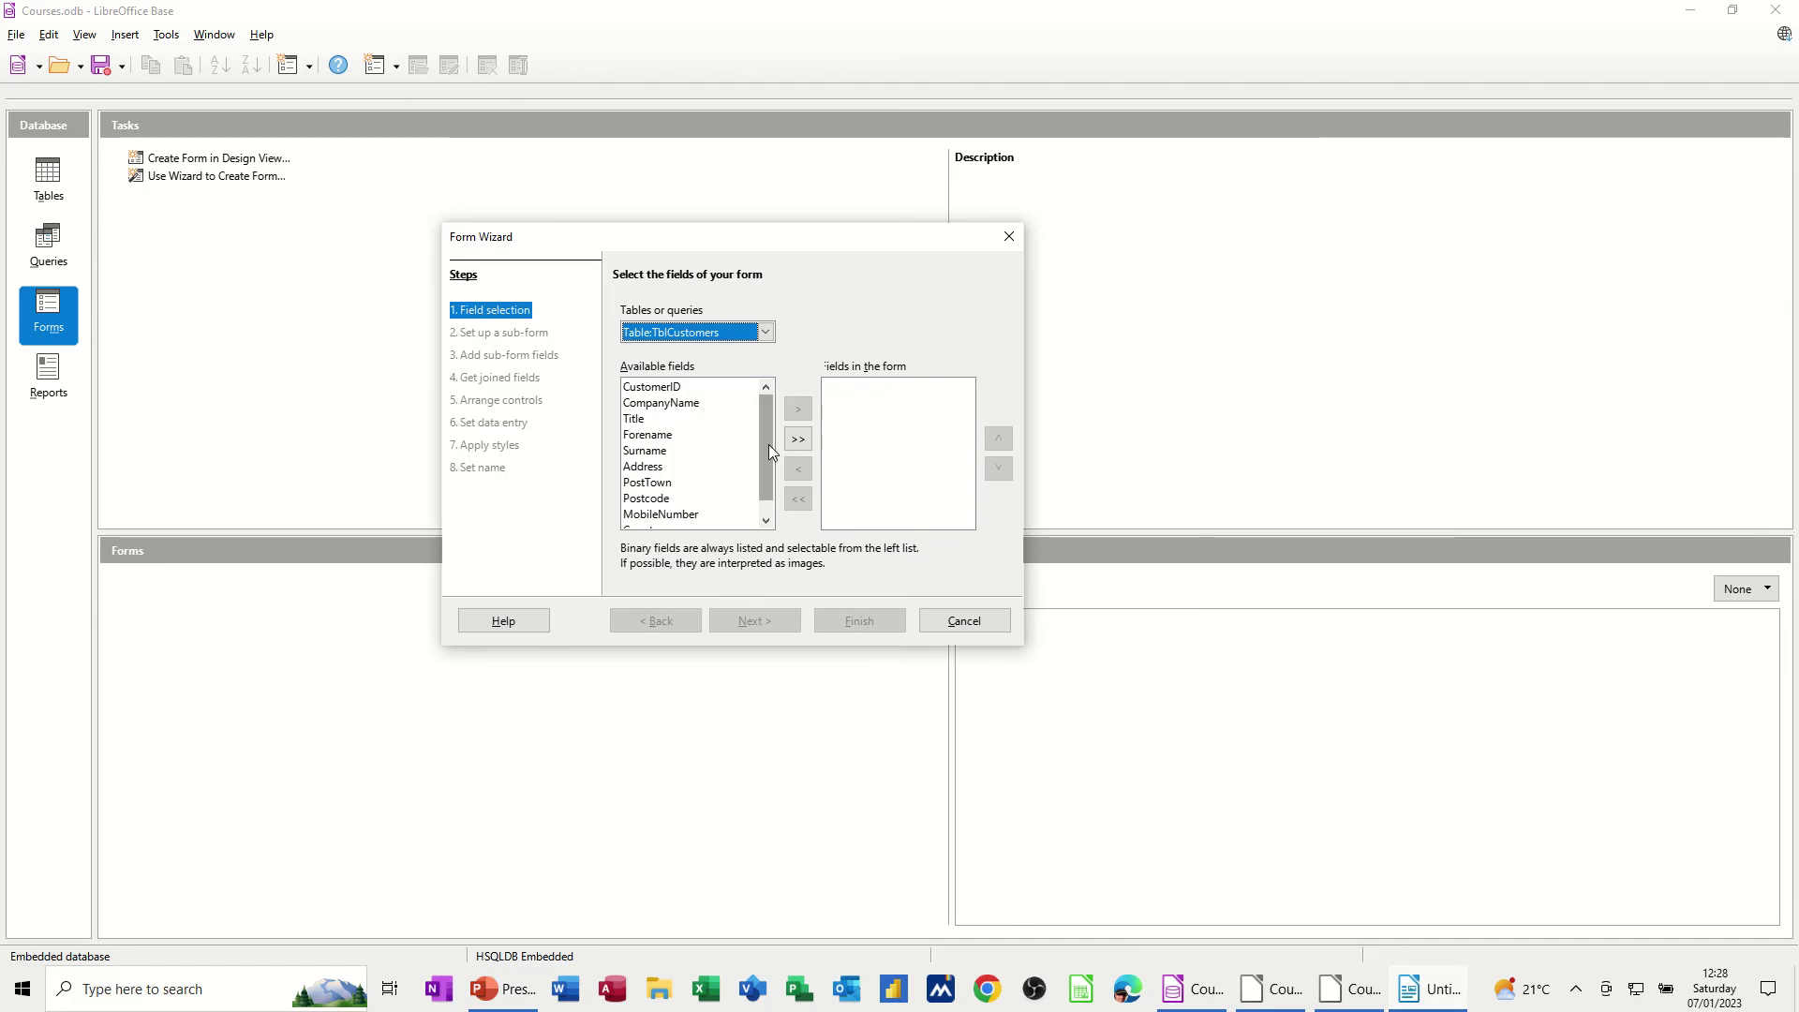
click(797, 440)
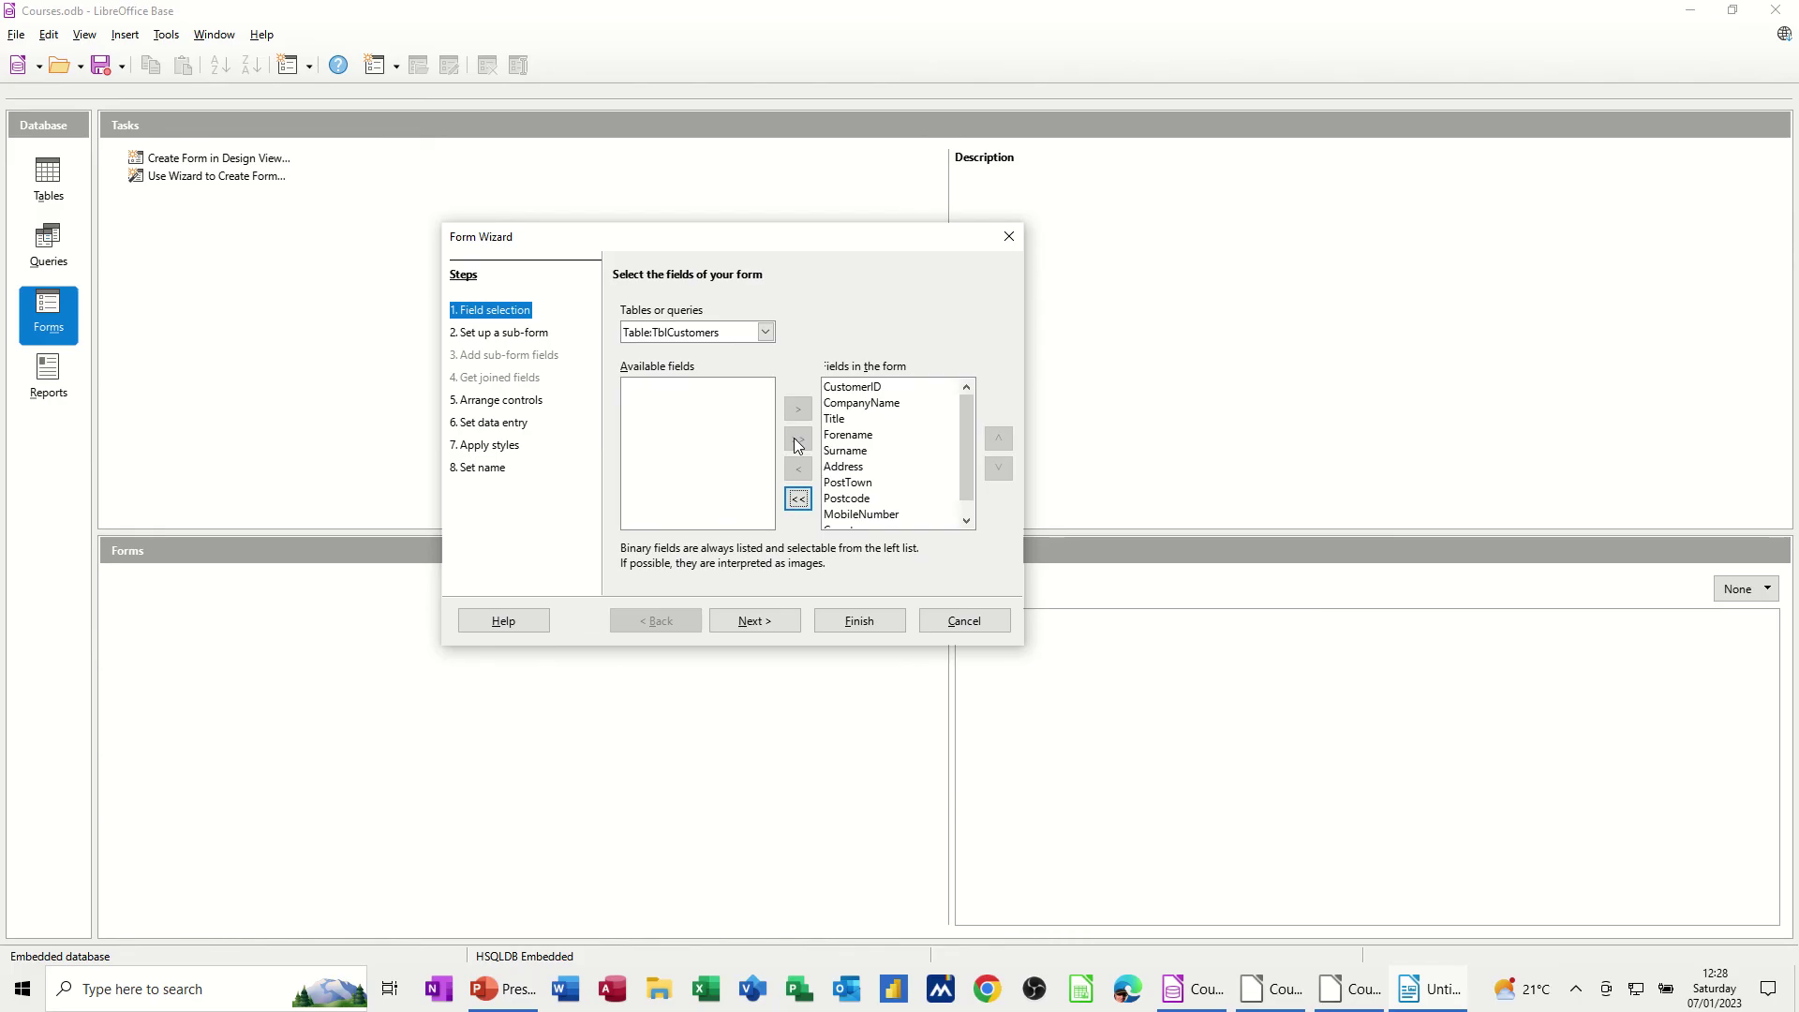
click(764, 625)
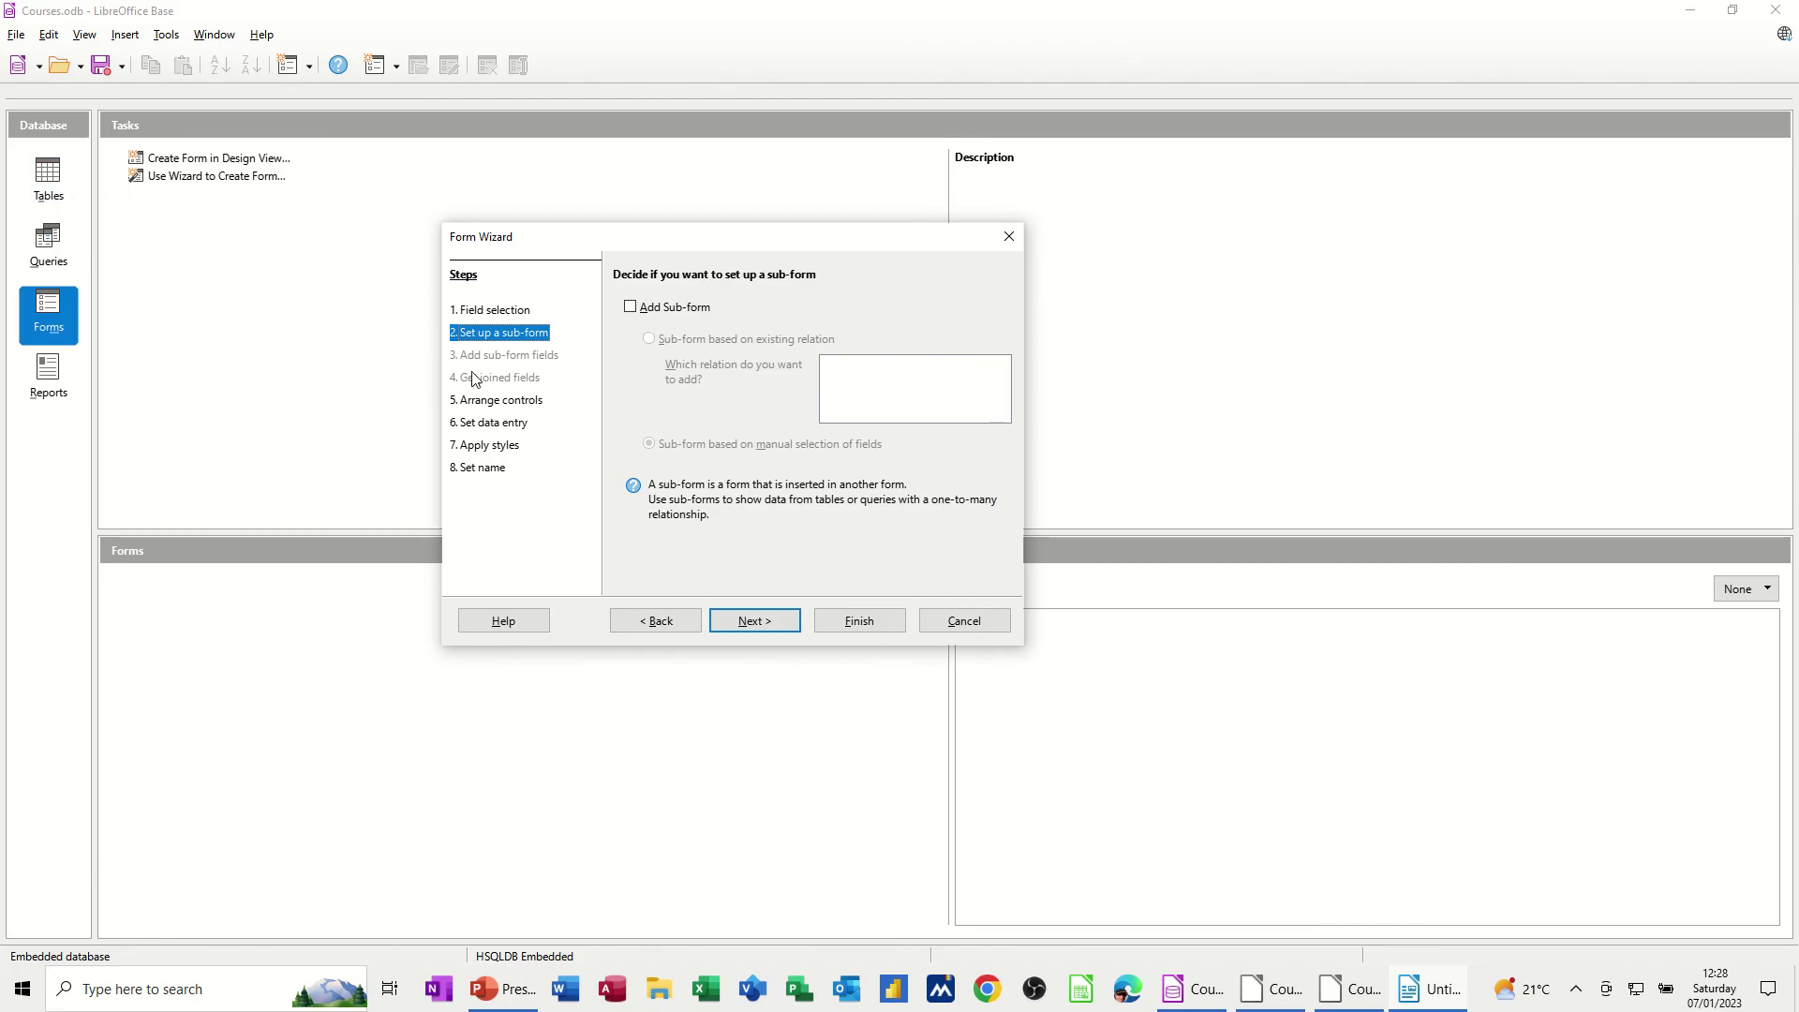
click(749, 630)
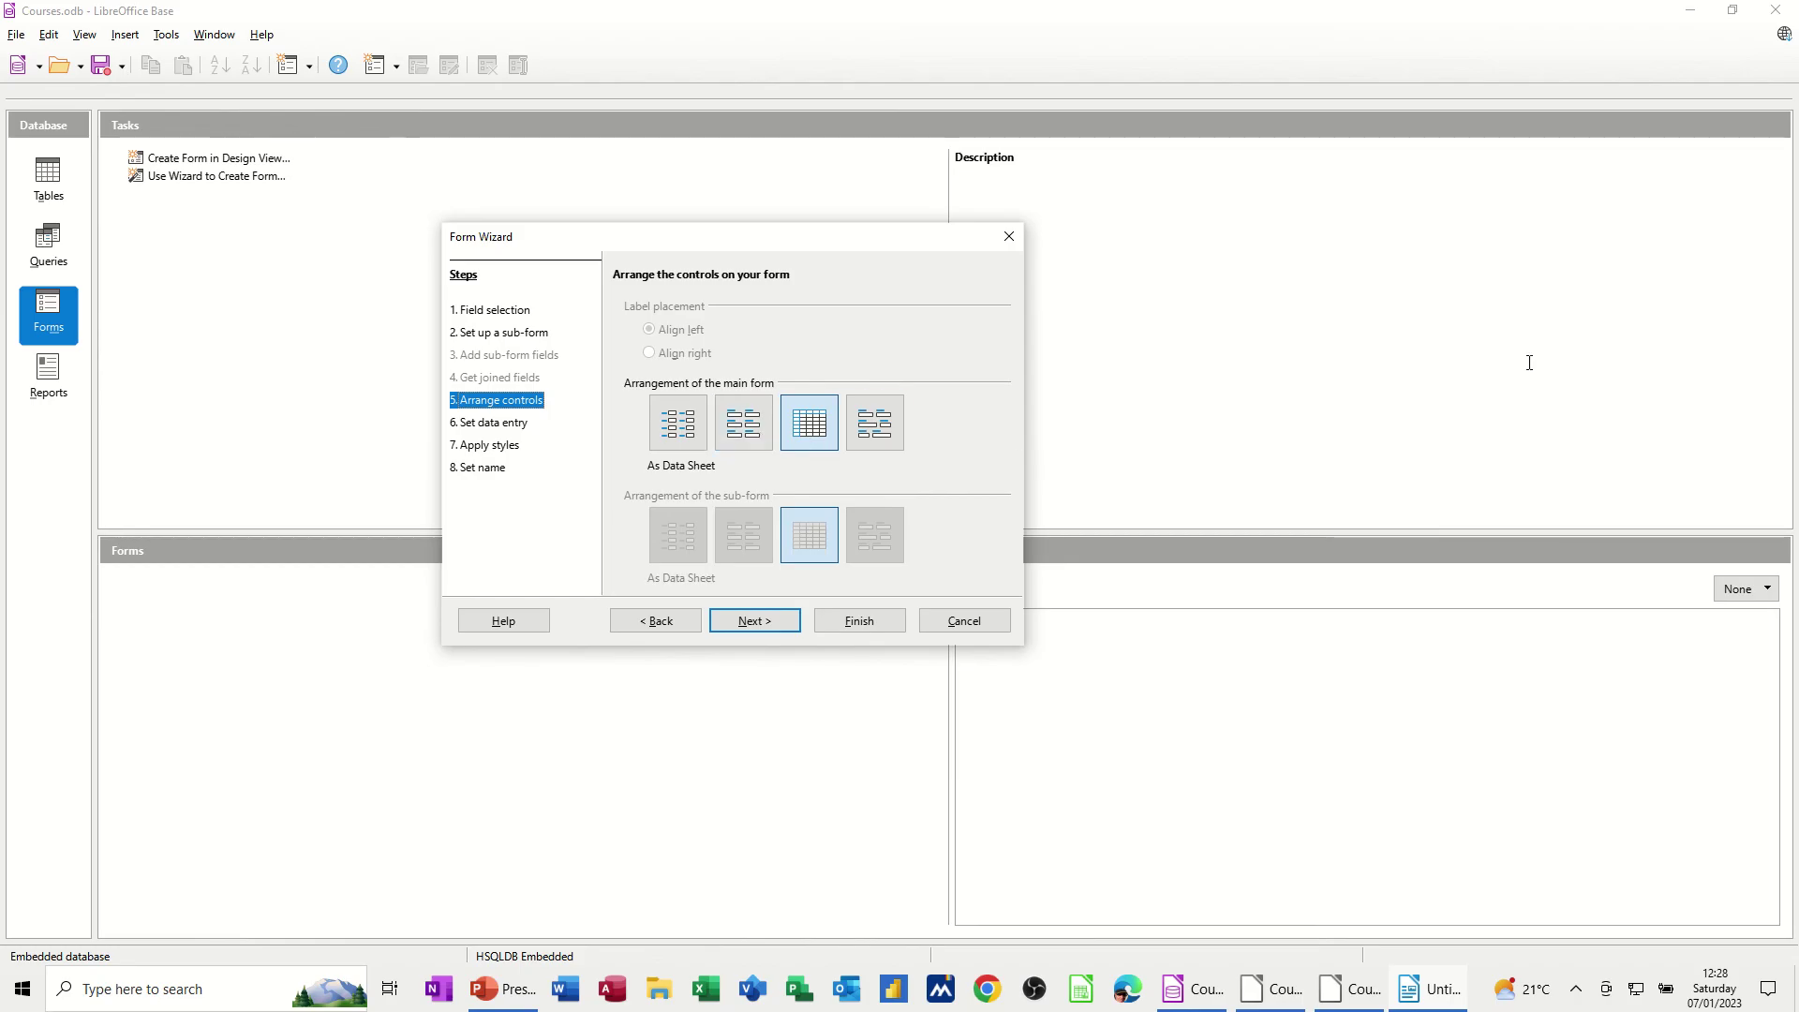
Preview the layout options and choose In Blocks - Labels Above for the main form
drag(807, 239, 568, 242)
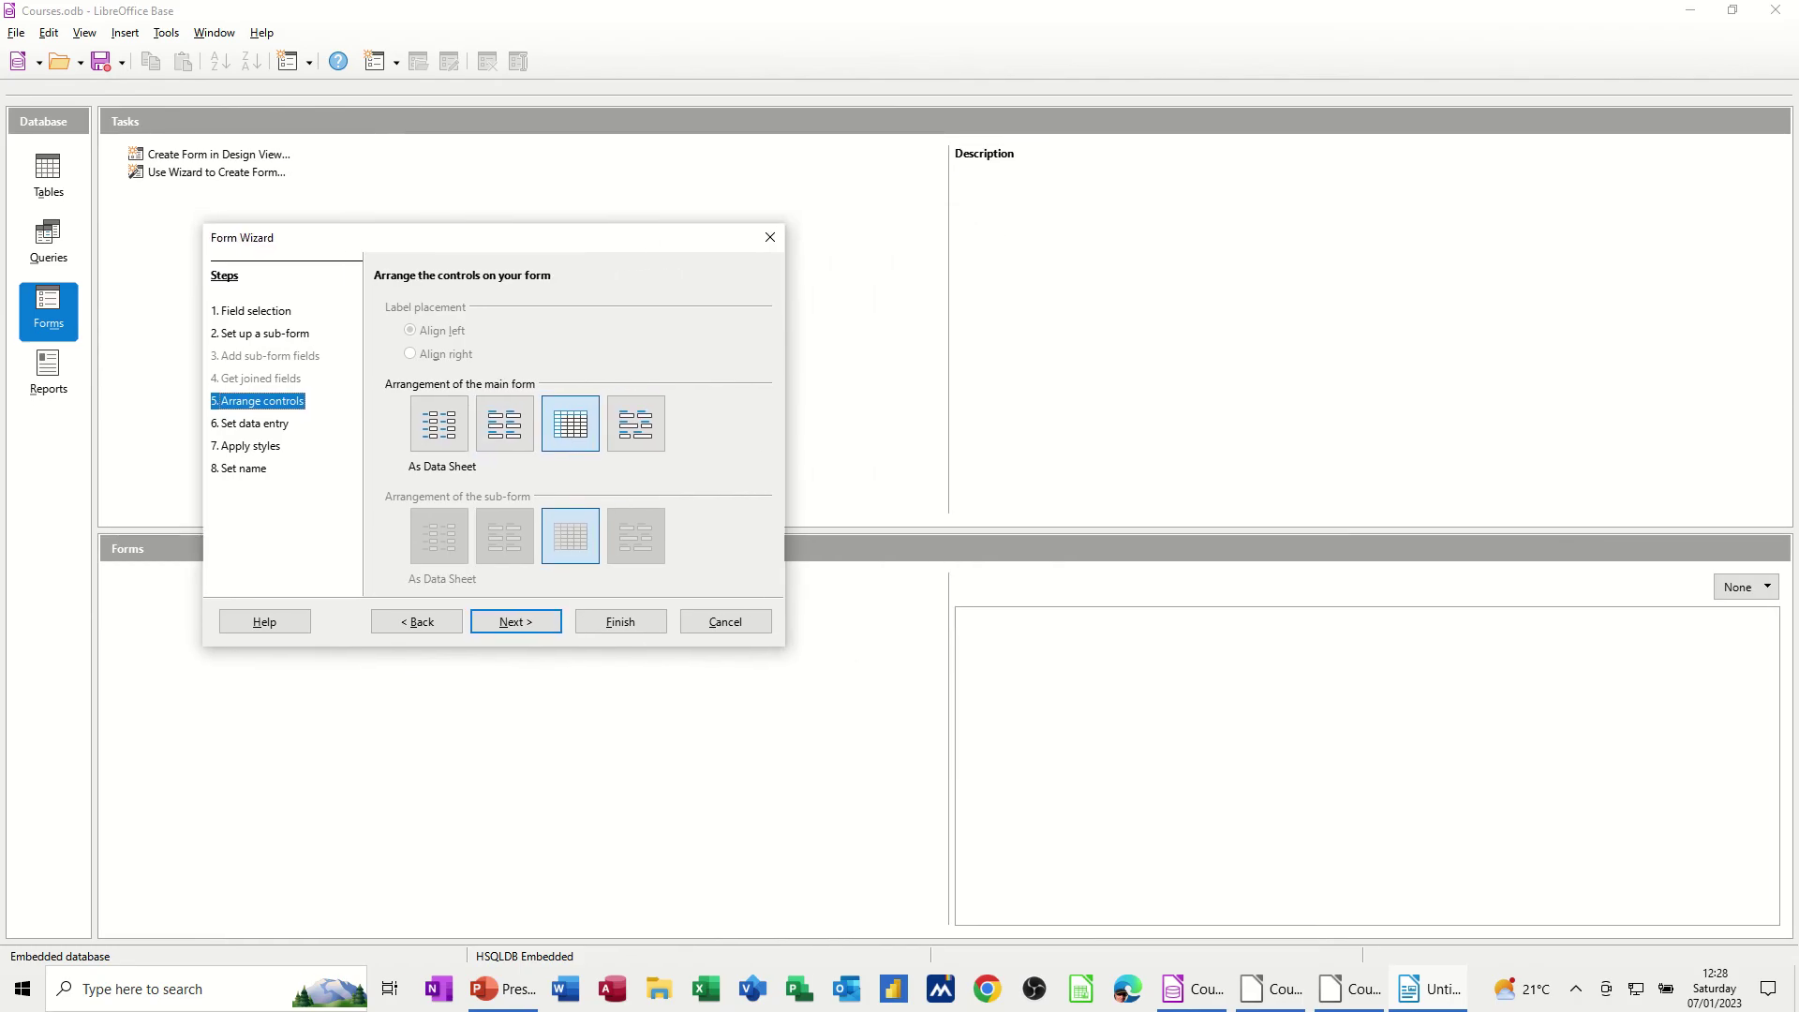
click(1429, 989)
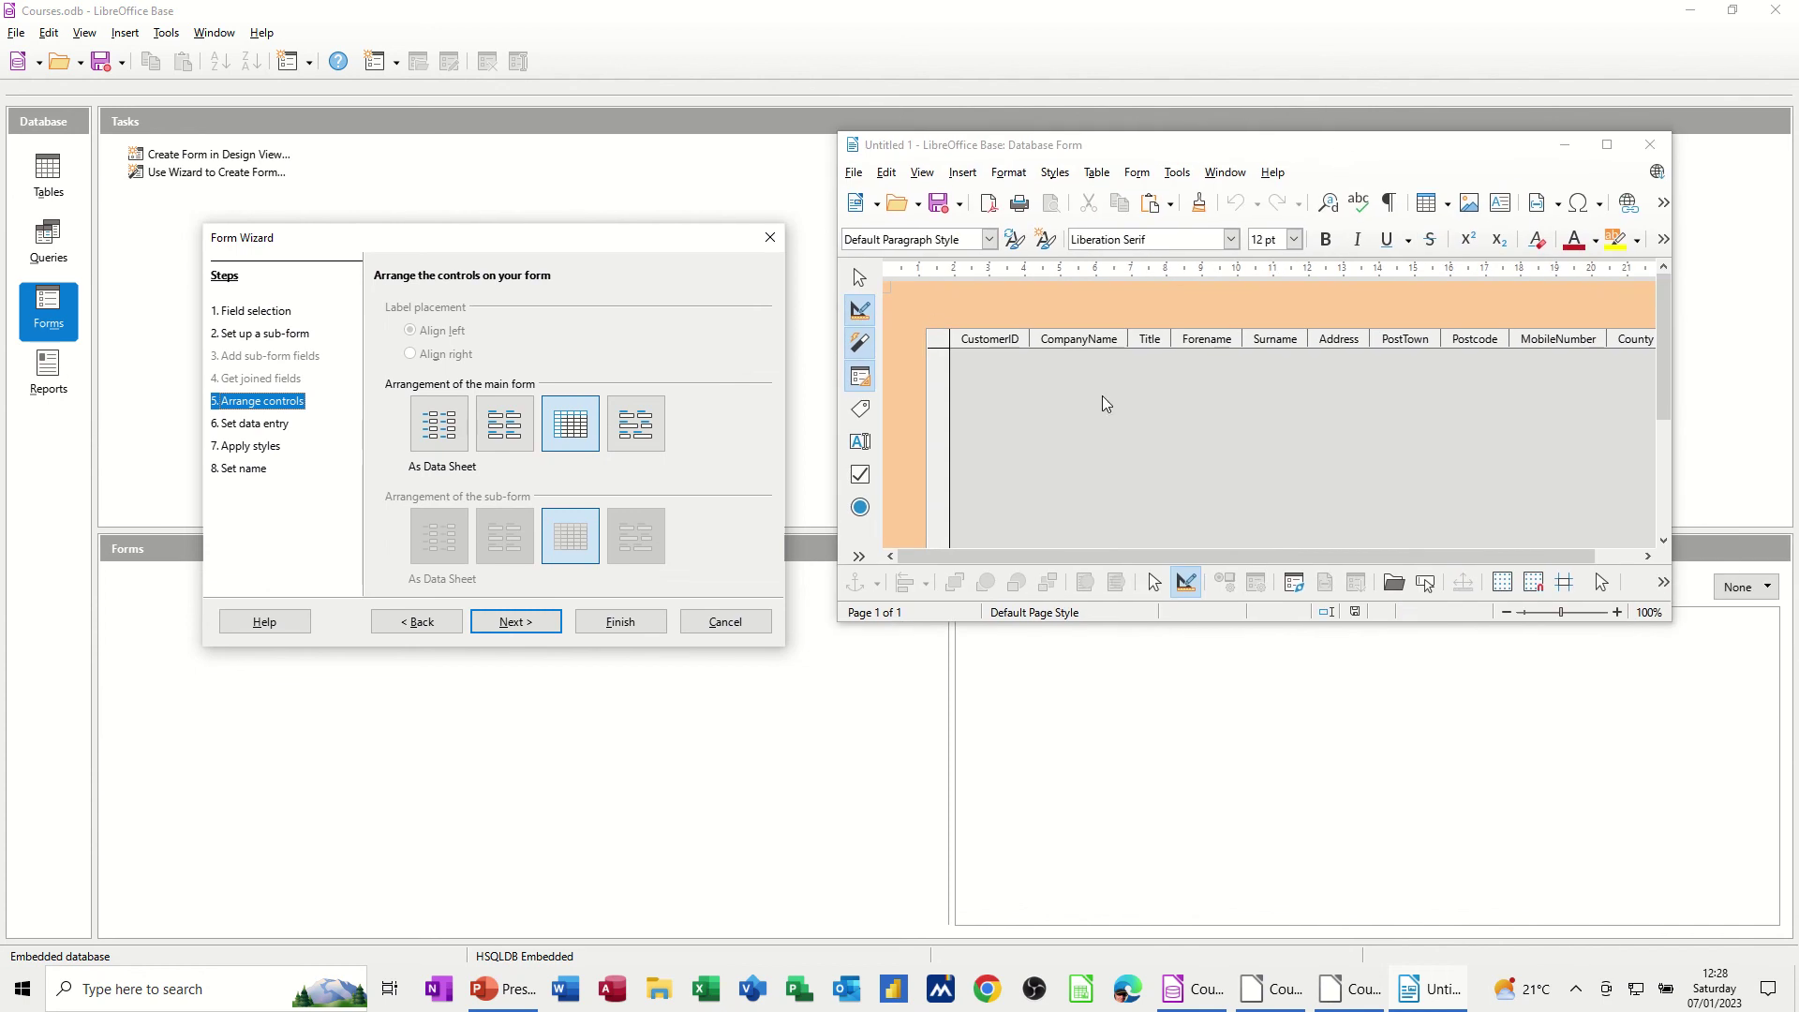
click(645, 432)
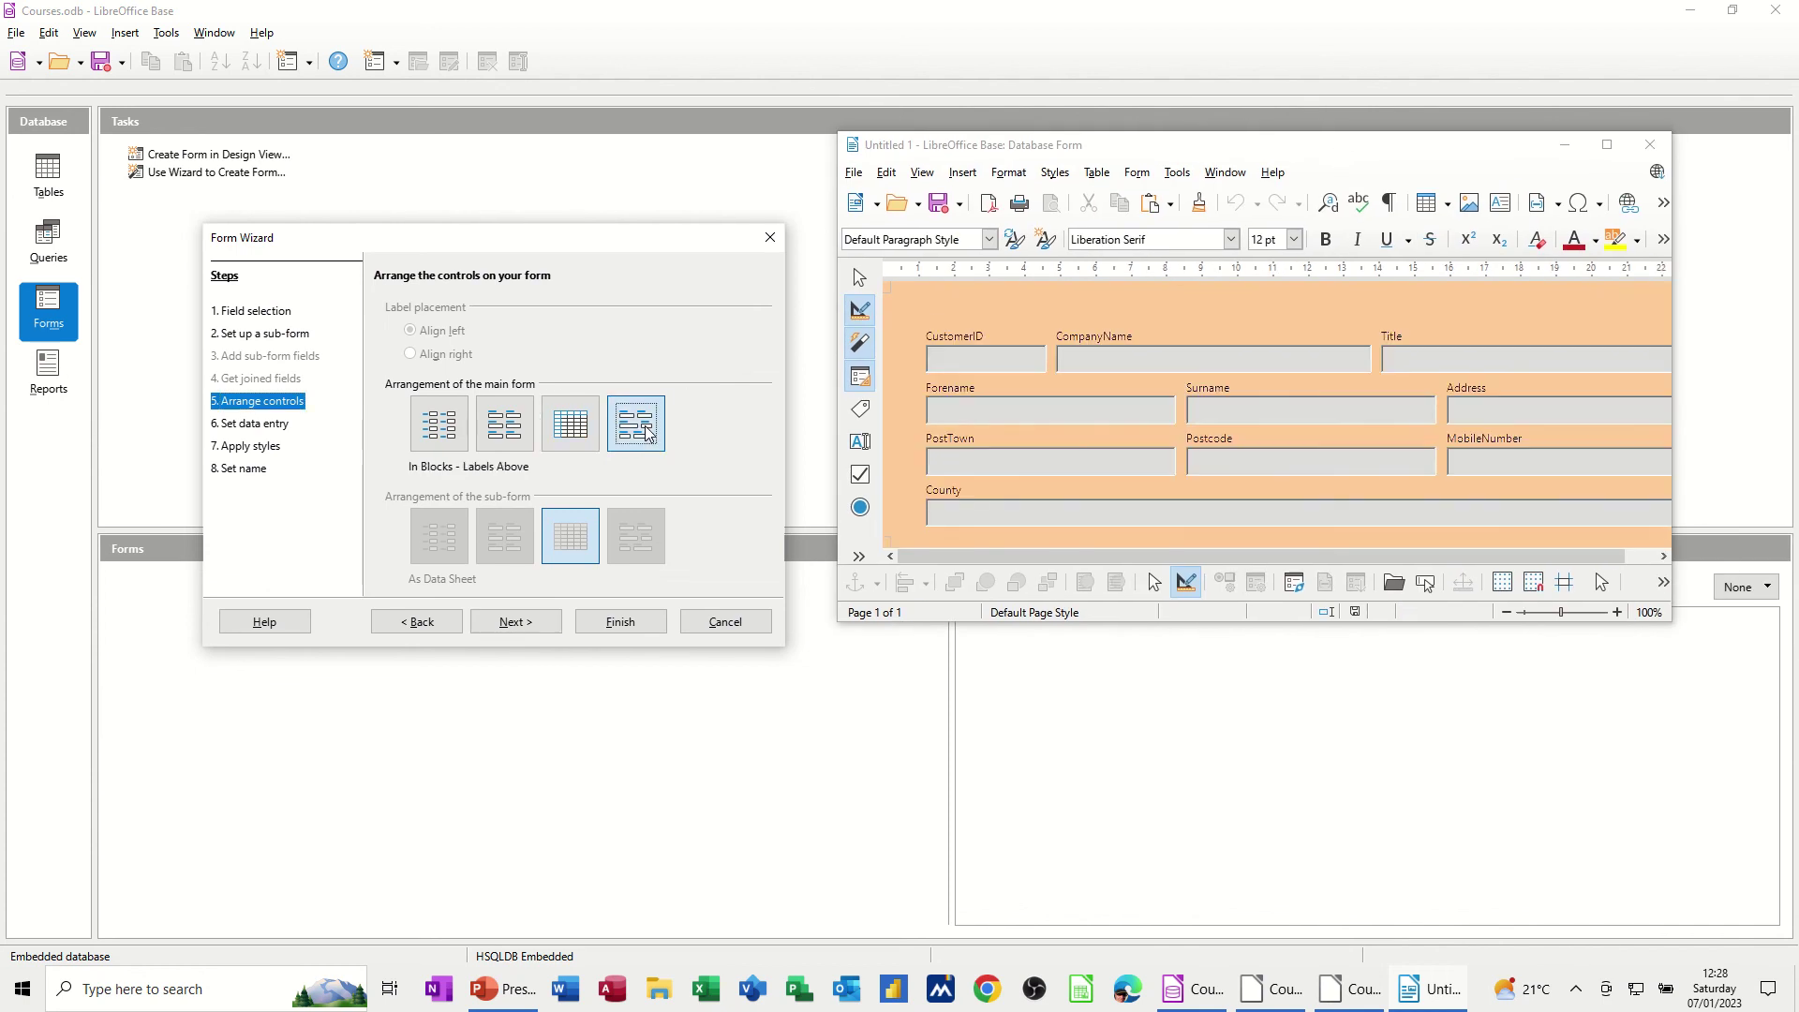
click(563, 435)
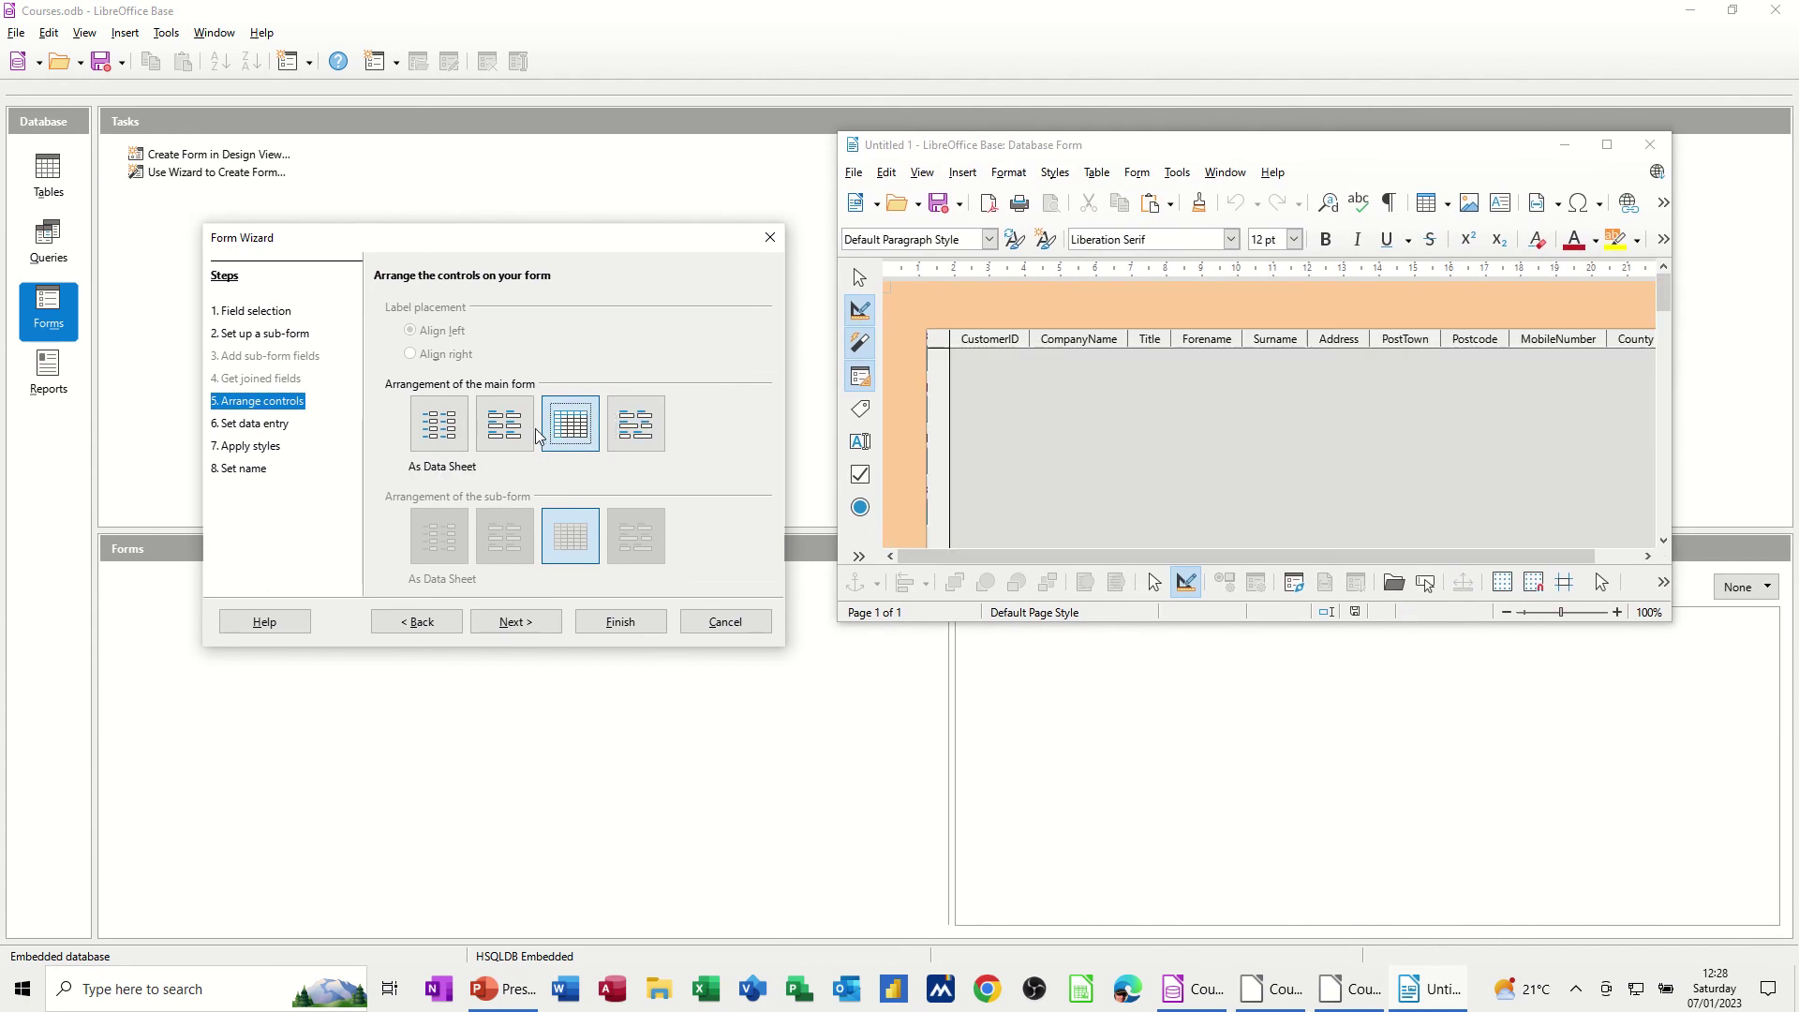
click(509, 432)
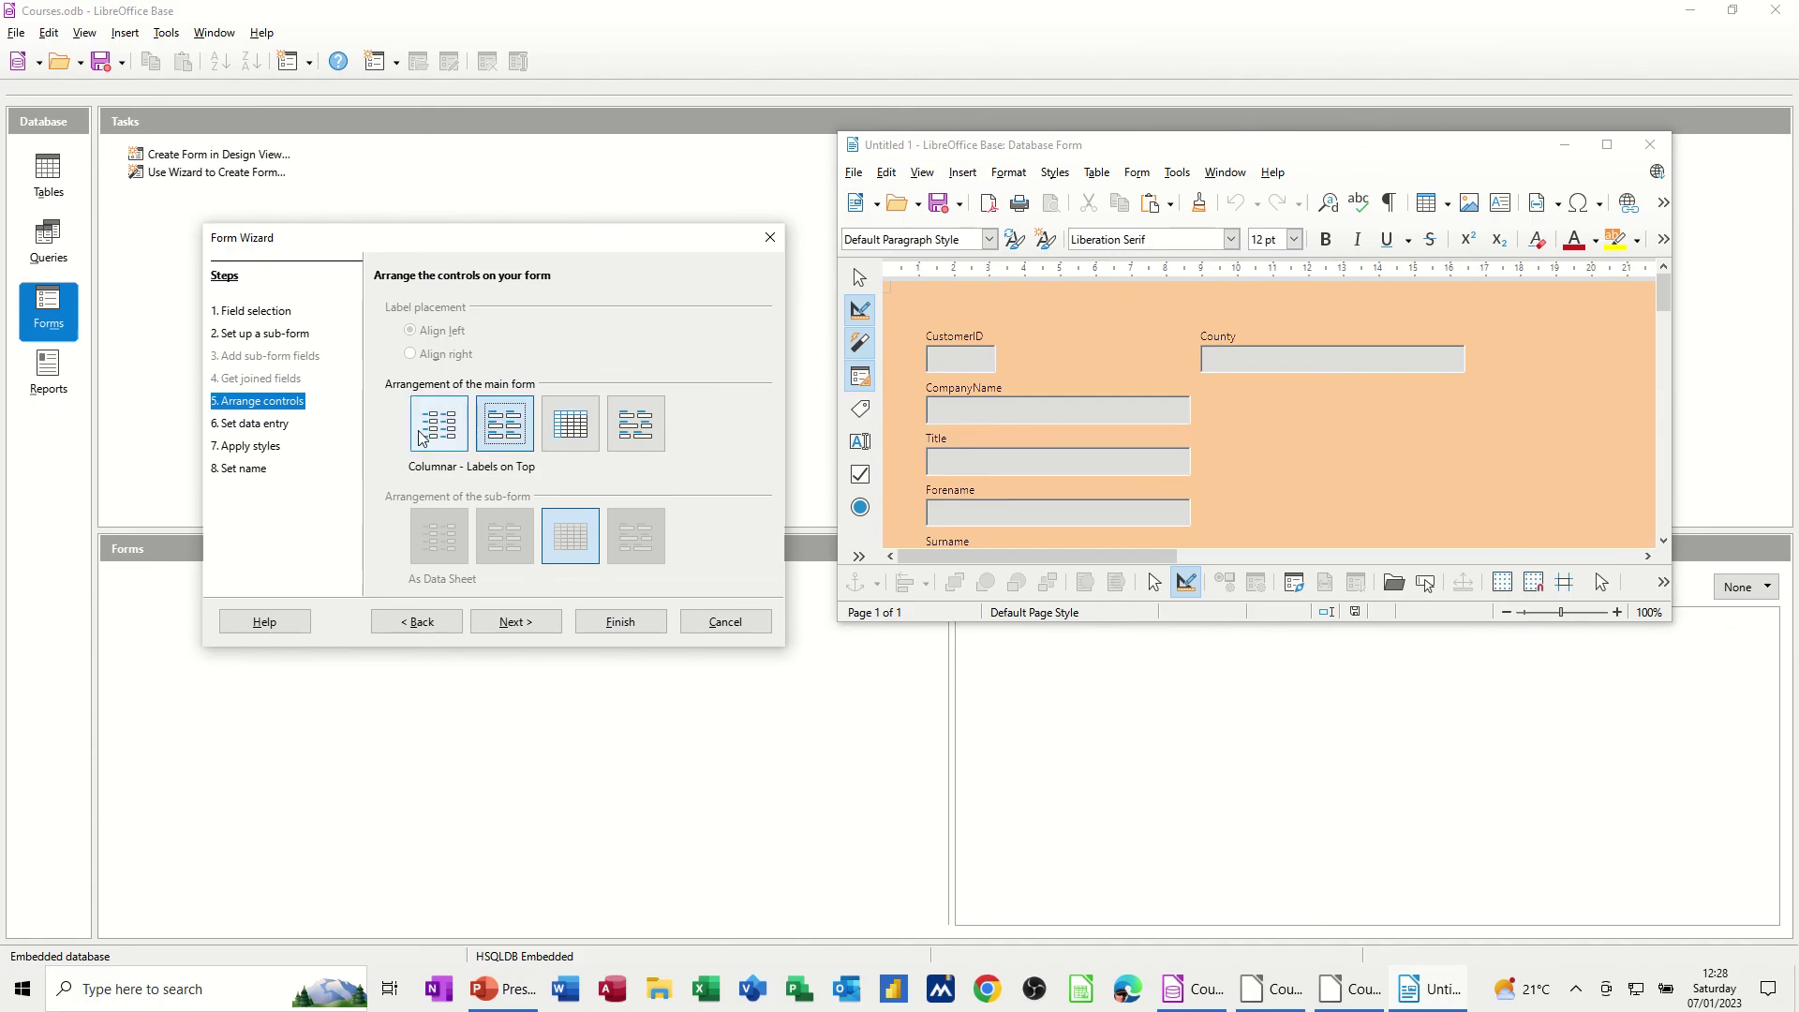
click(422, 436)
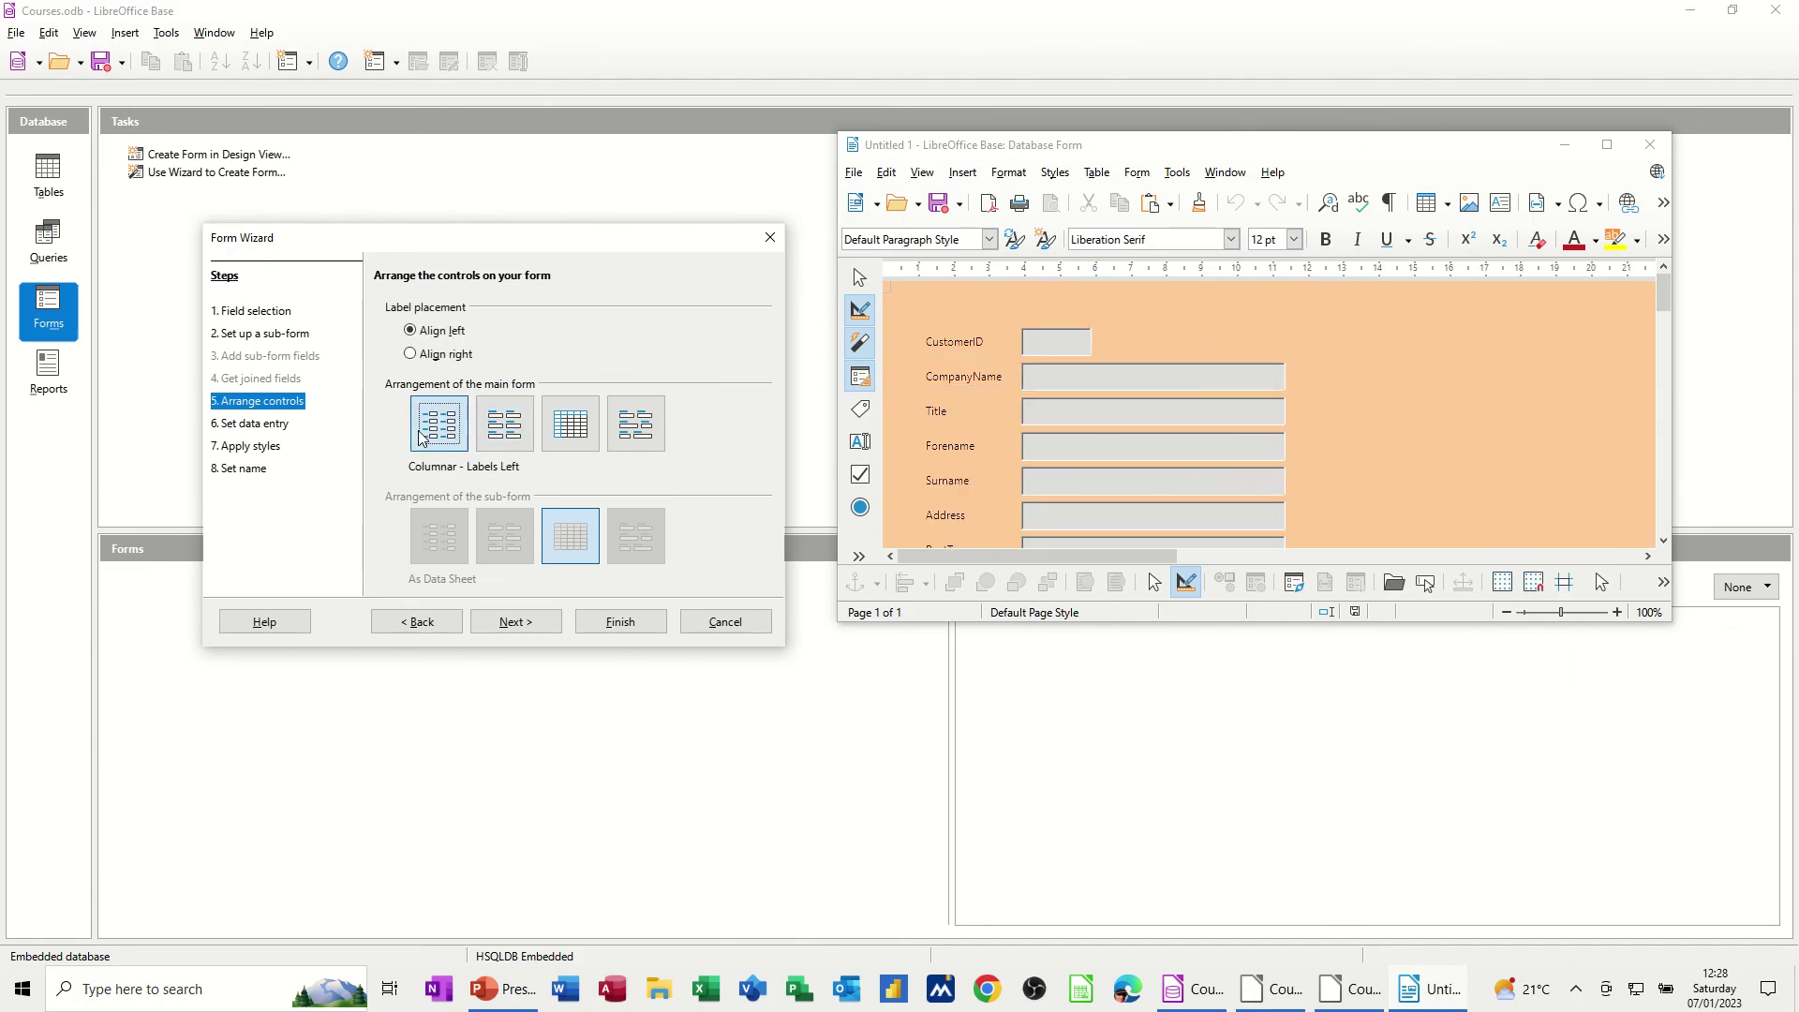
click(495, 439)
click(635, 433)
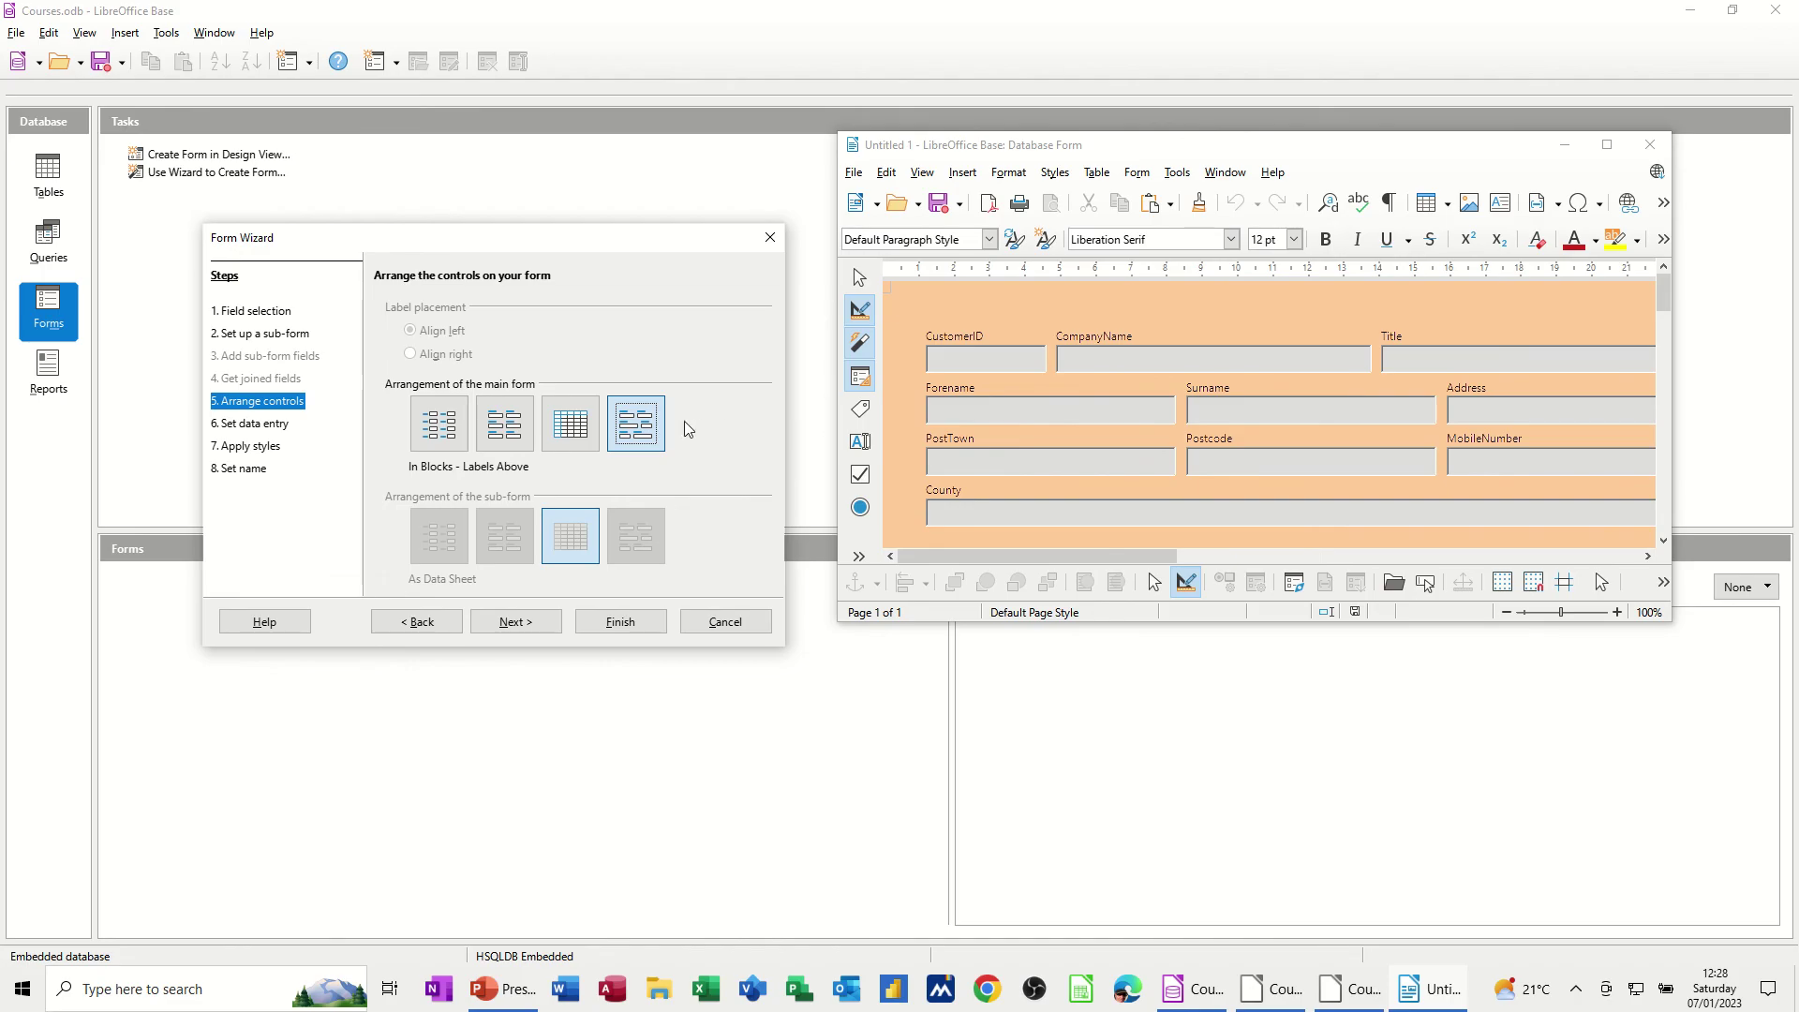
Keep the default data entry mode, preview the available styles, and apply the Beige style
click(518, 622)
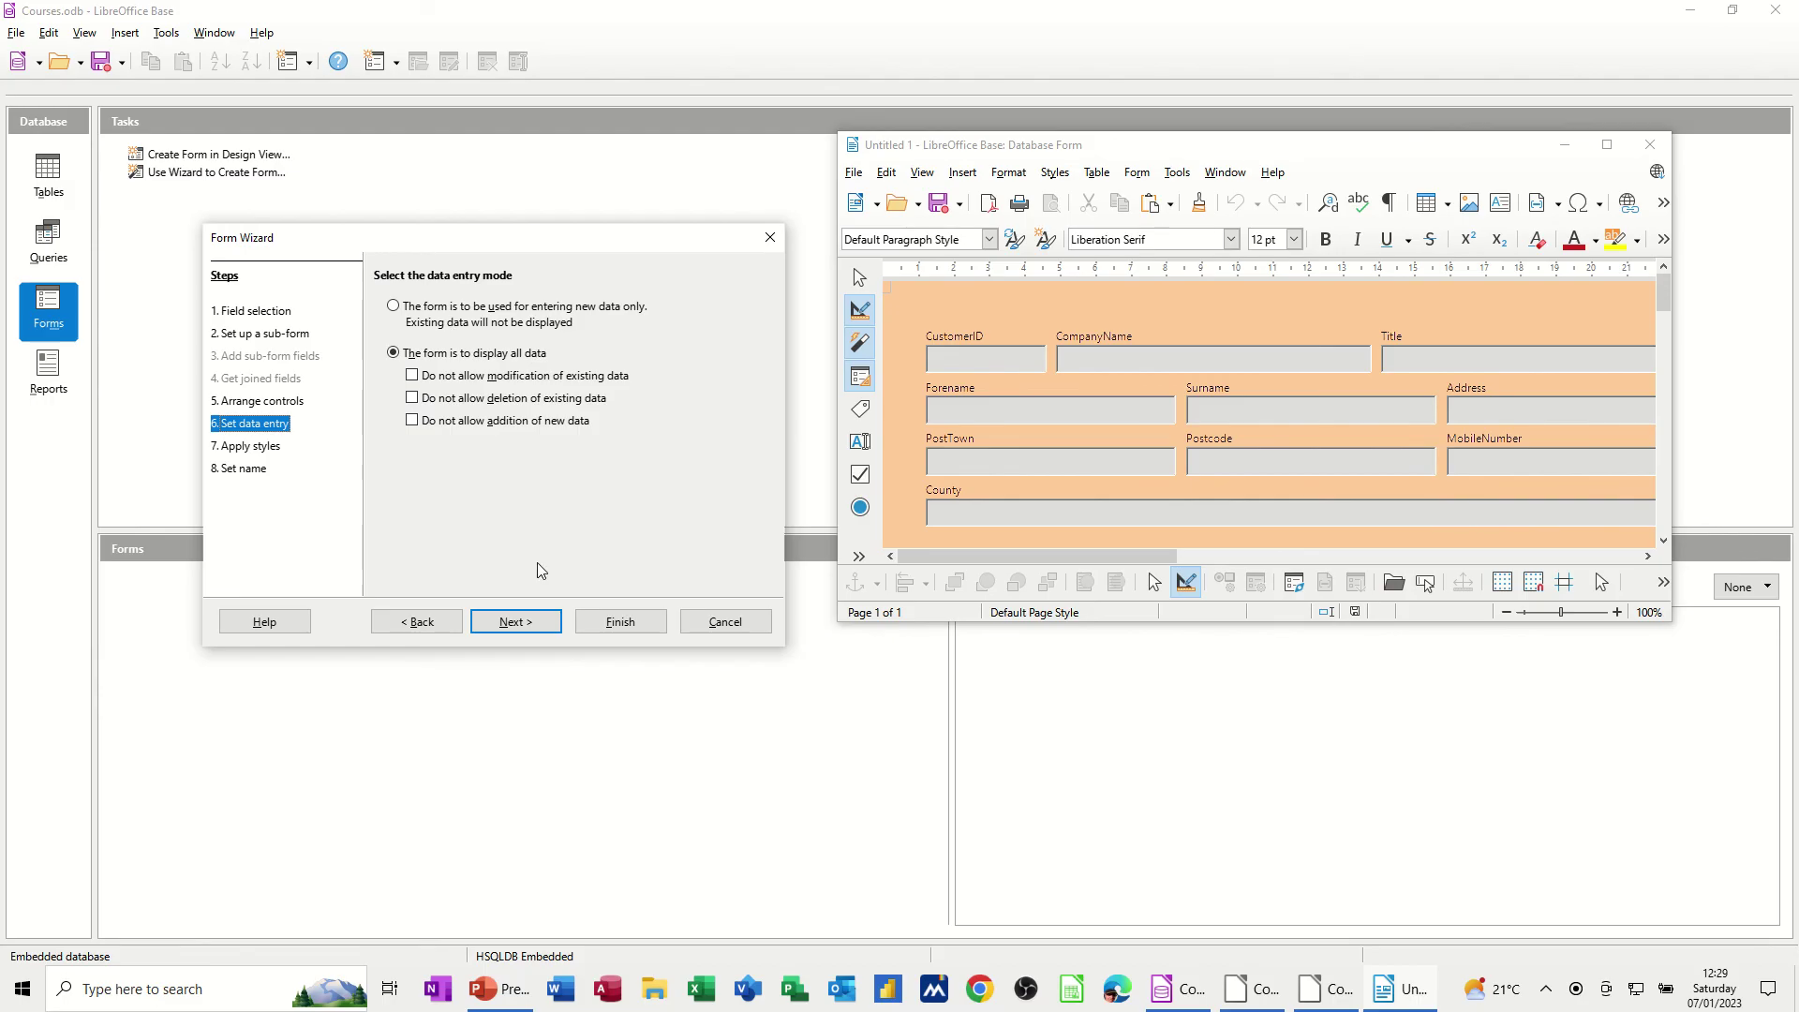
click(528, 624)
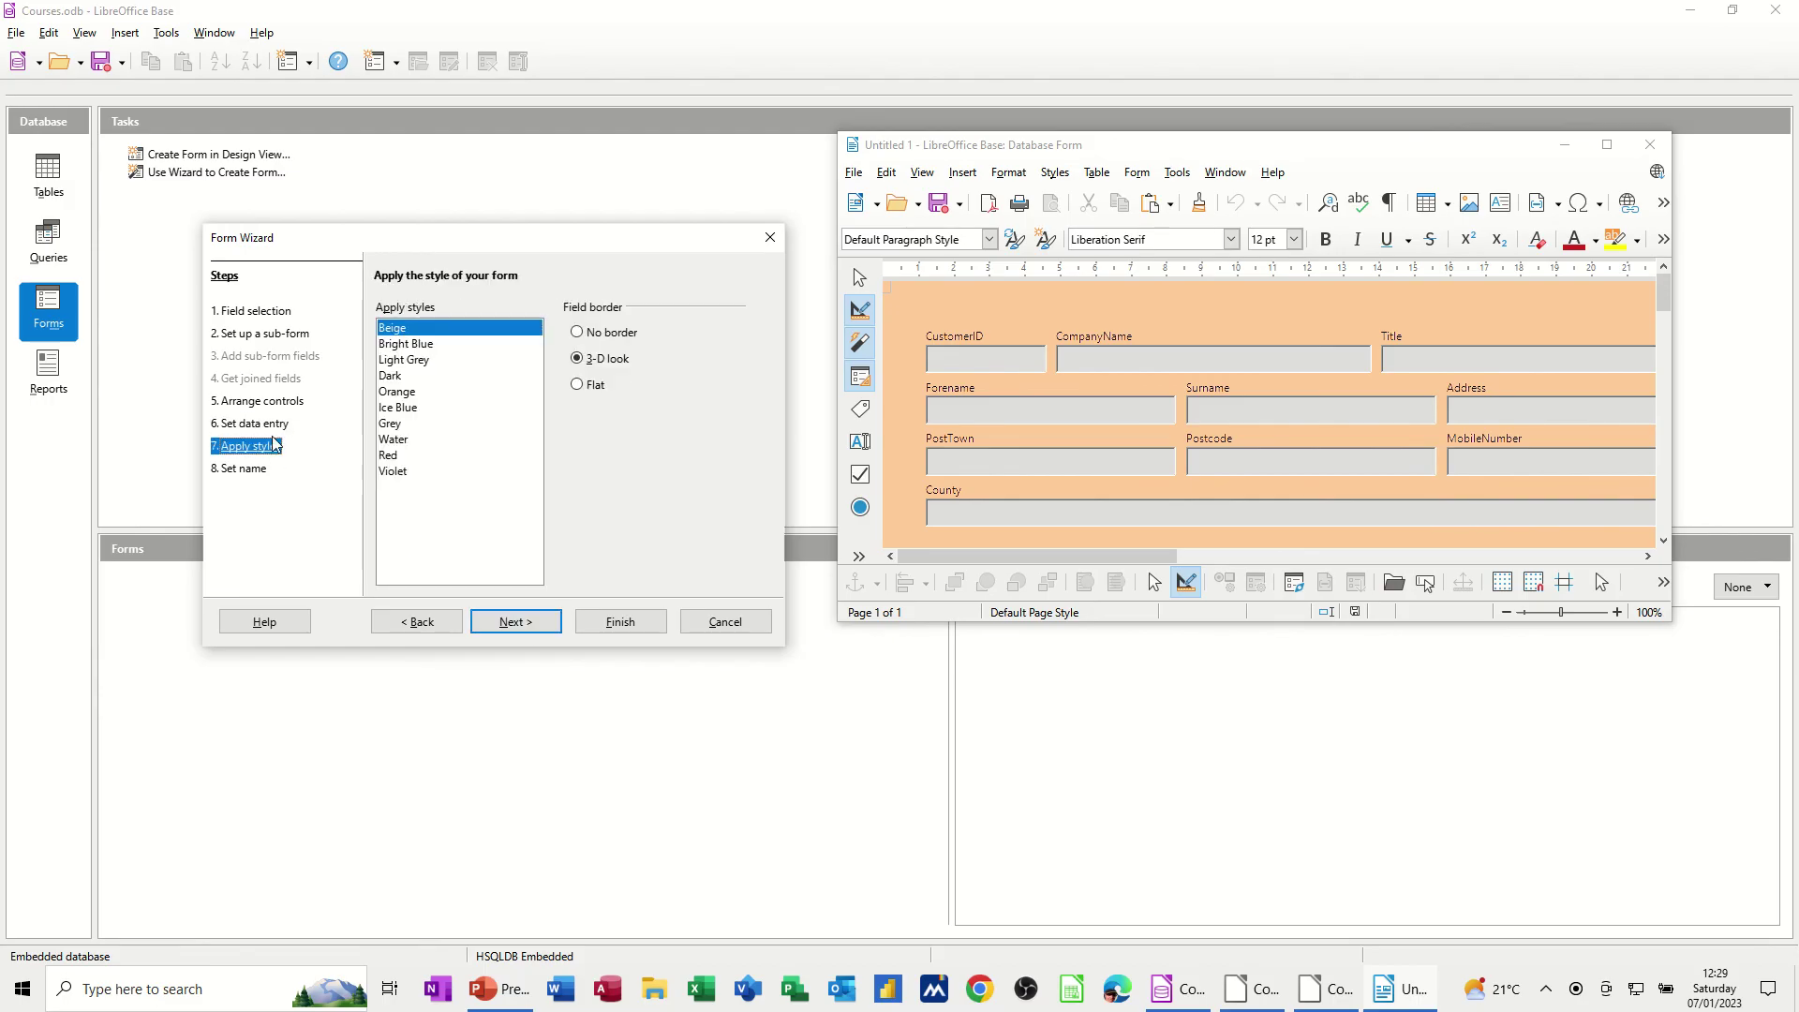
click(424, 345)
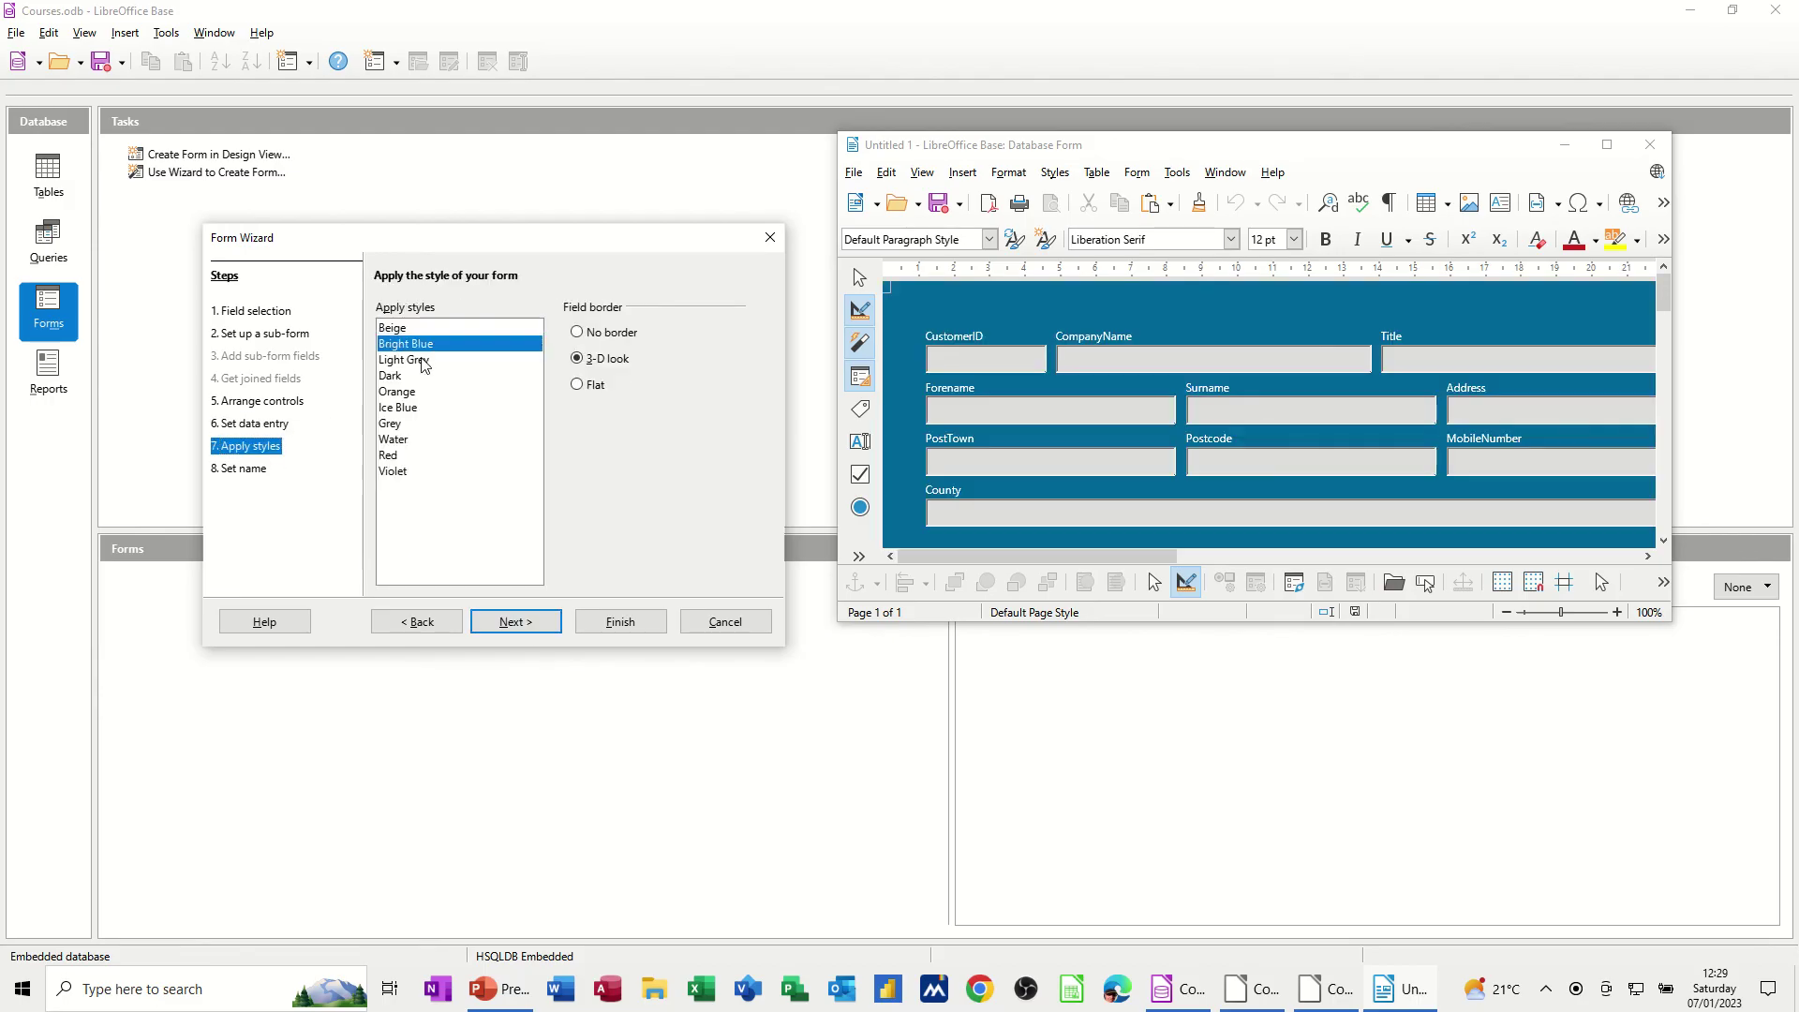
click(422, 360)
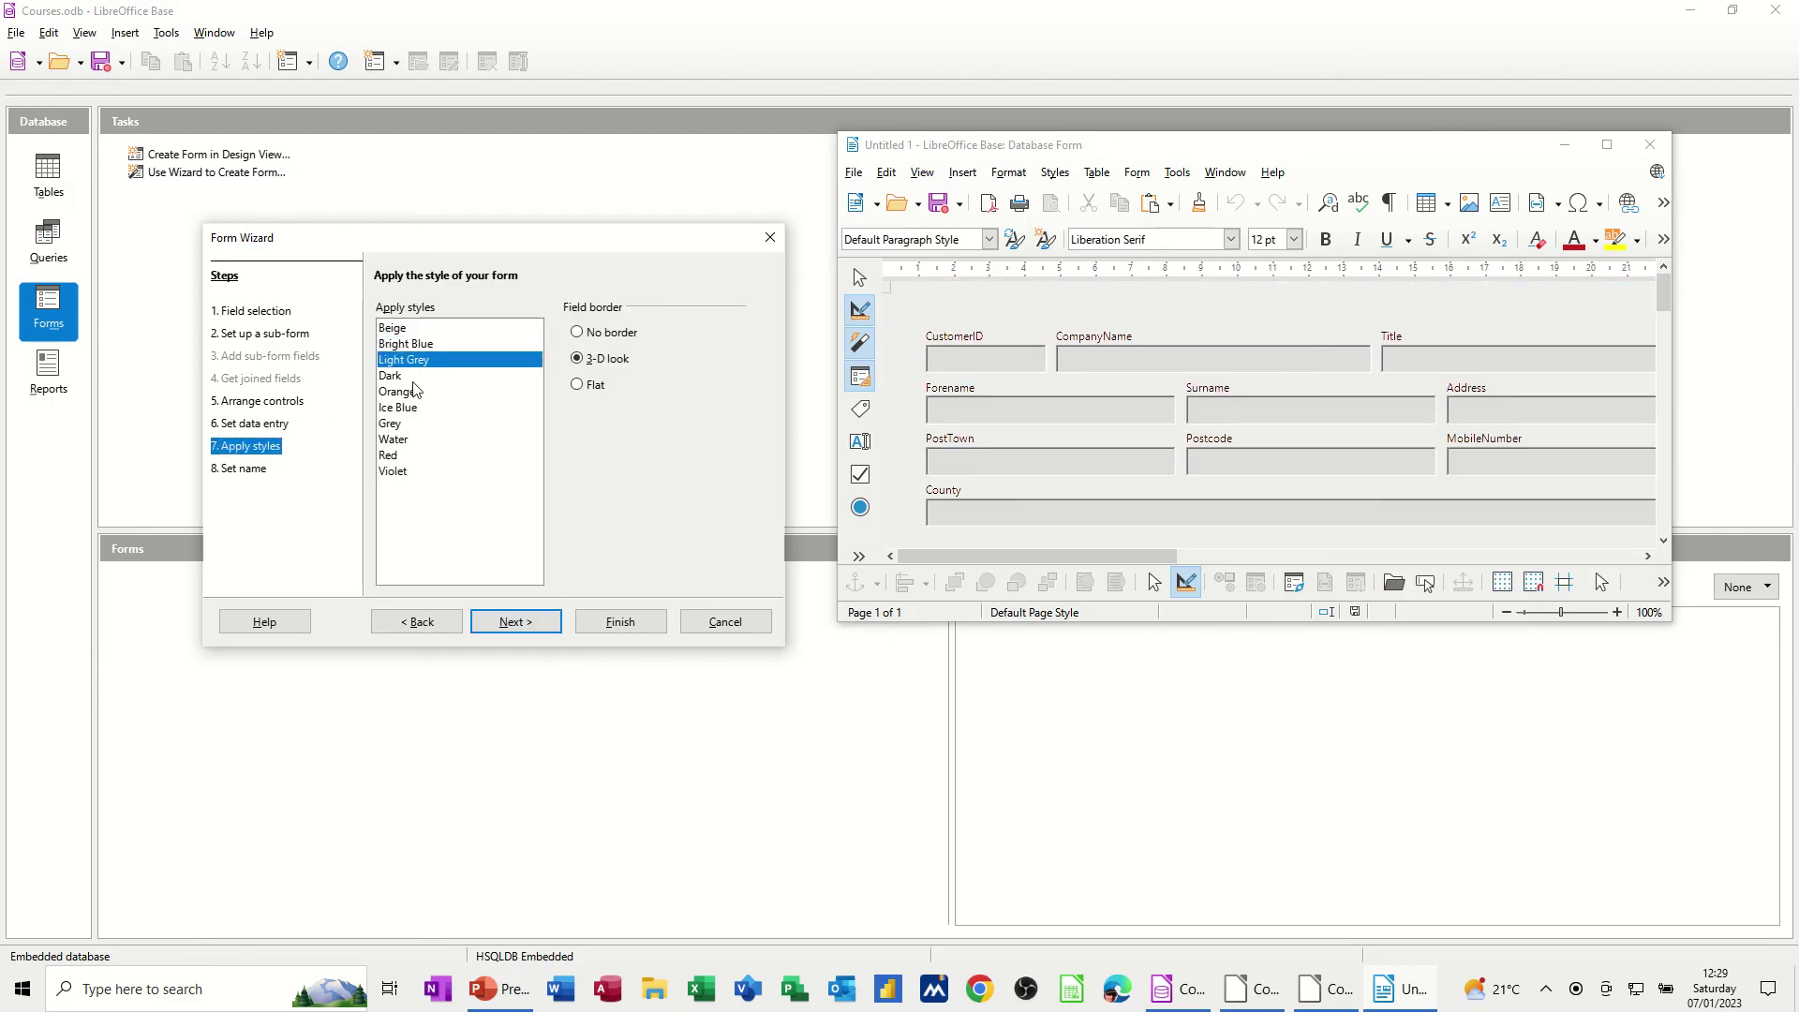
click(414, 379)
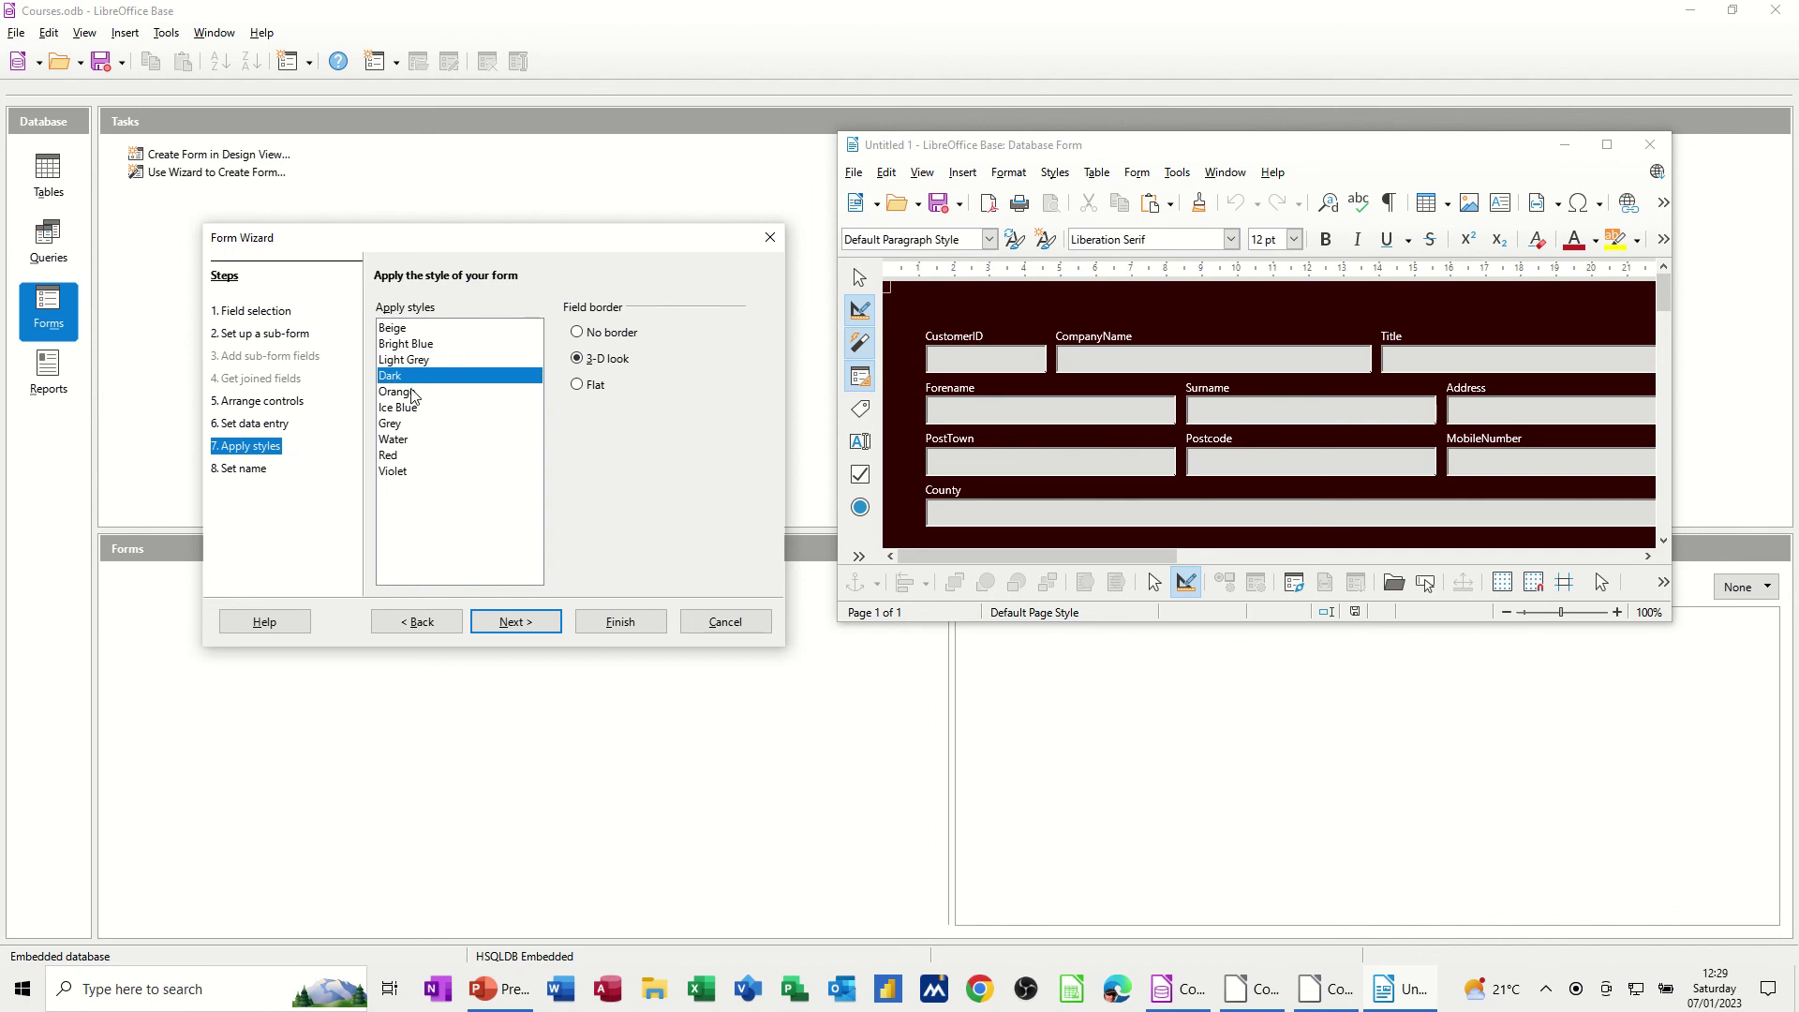
click(425, 392)
click(427, 410)
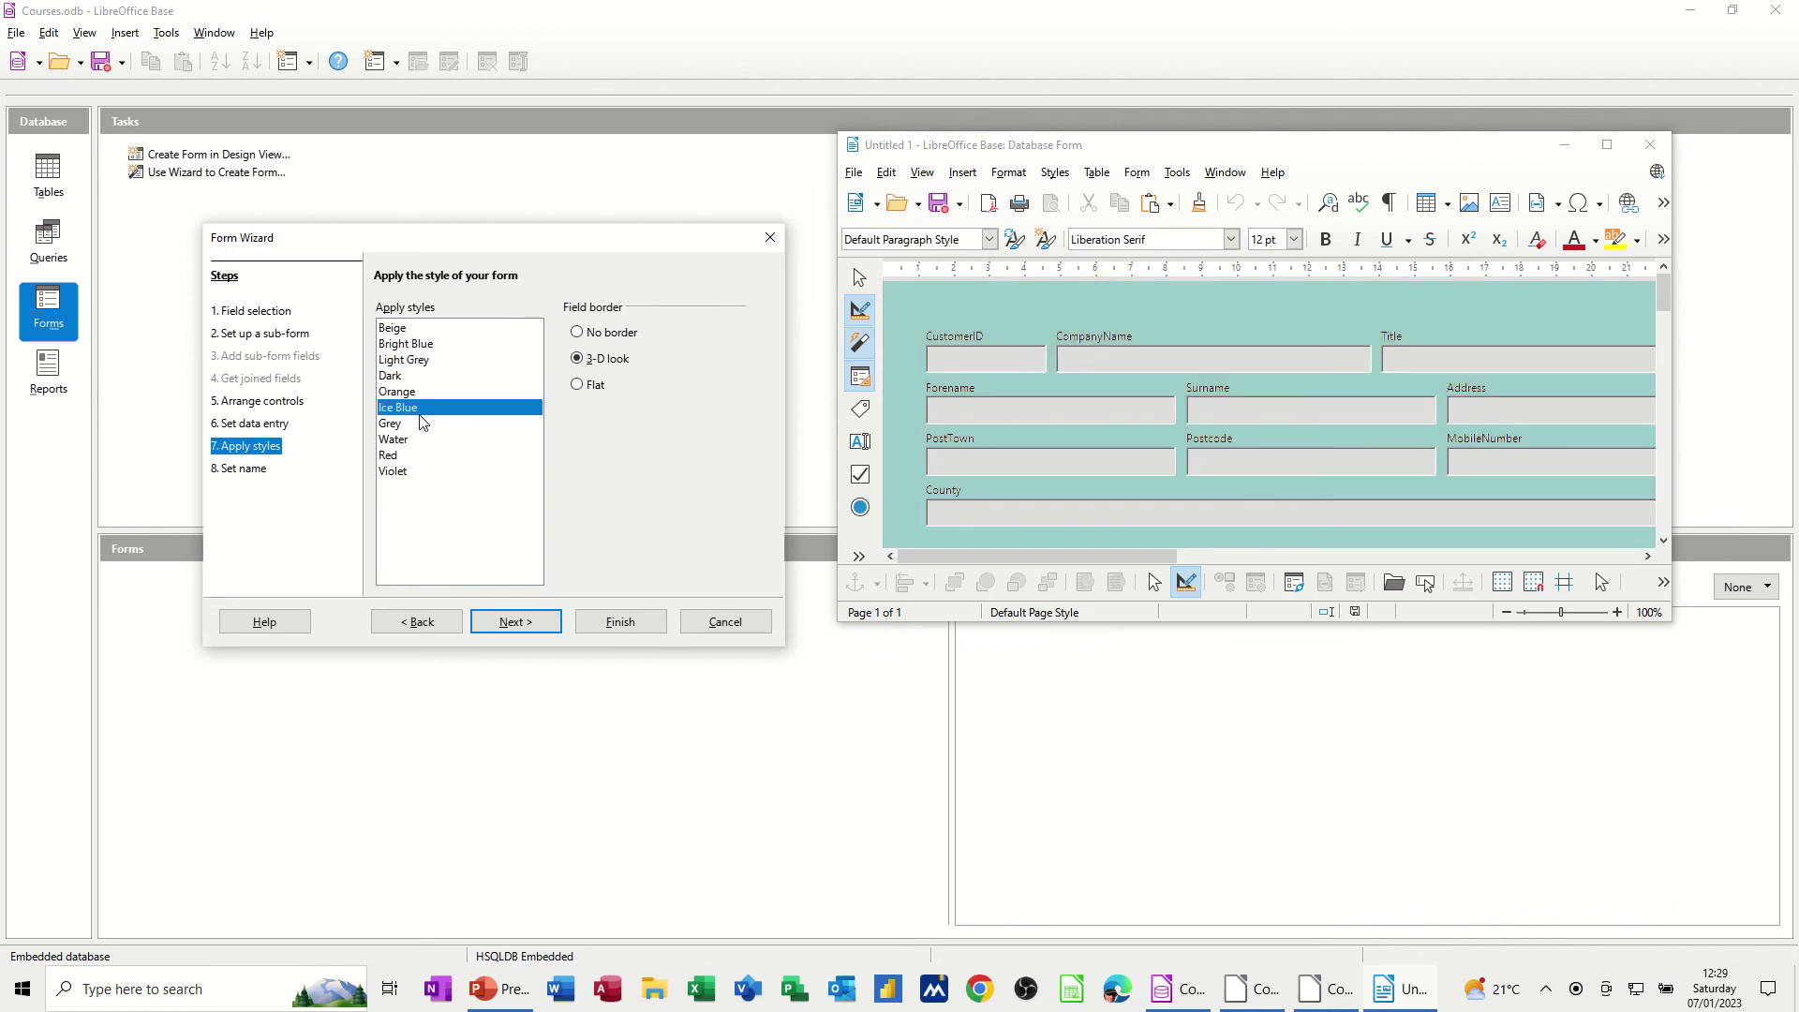
click(417, 425)
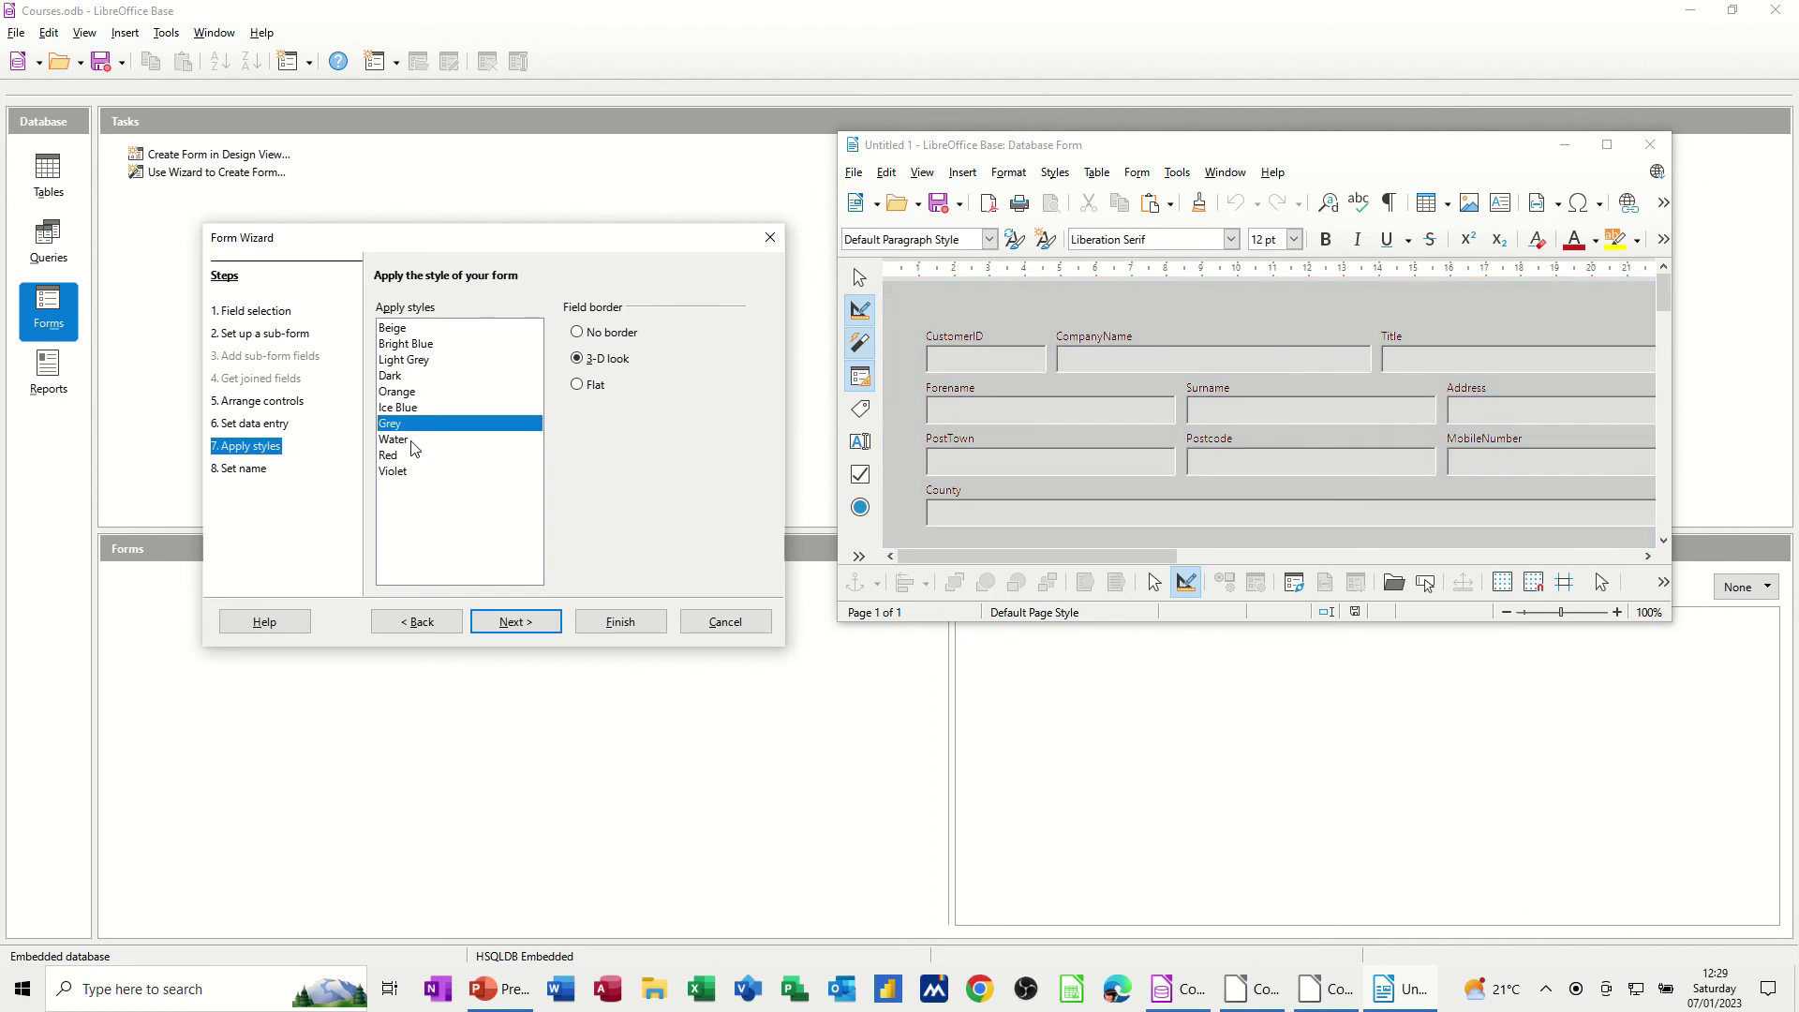
click(413, 442)
click(409, 457)
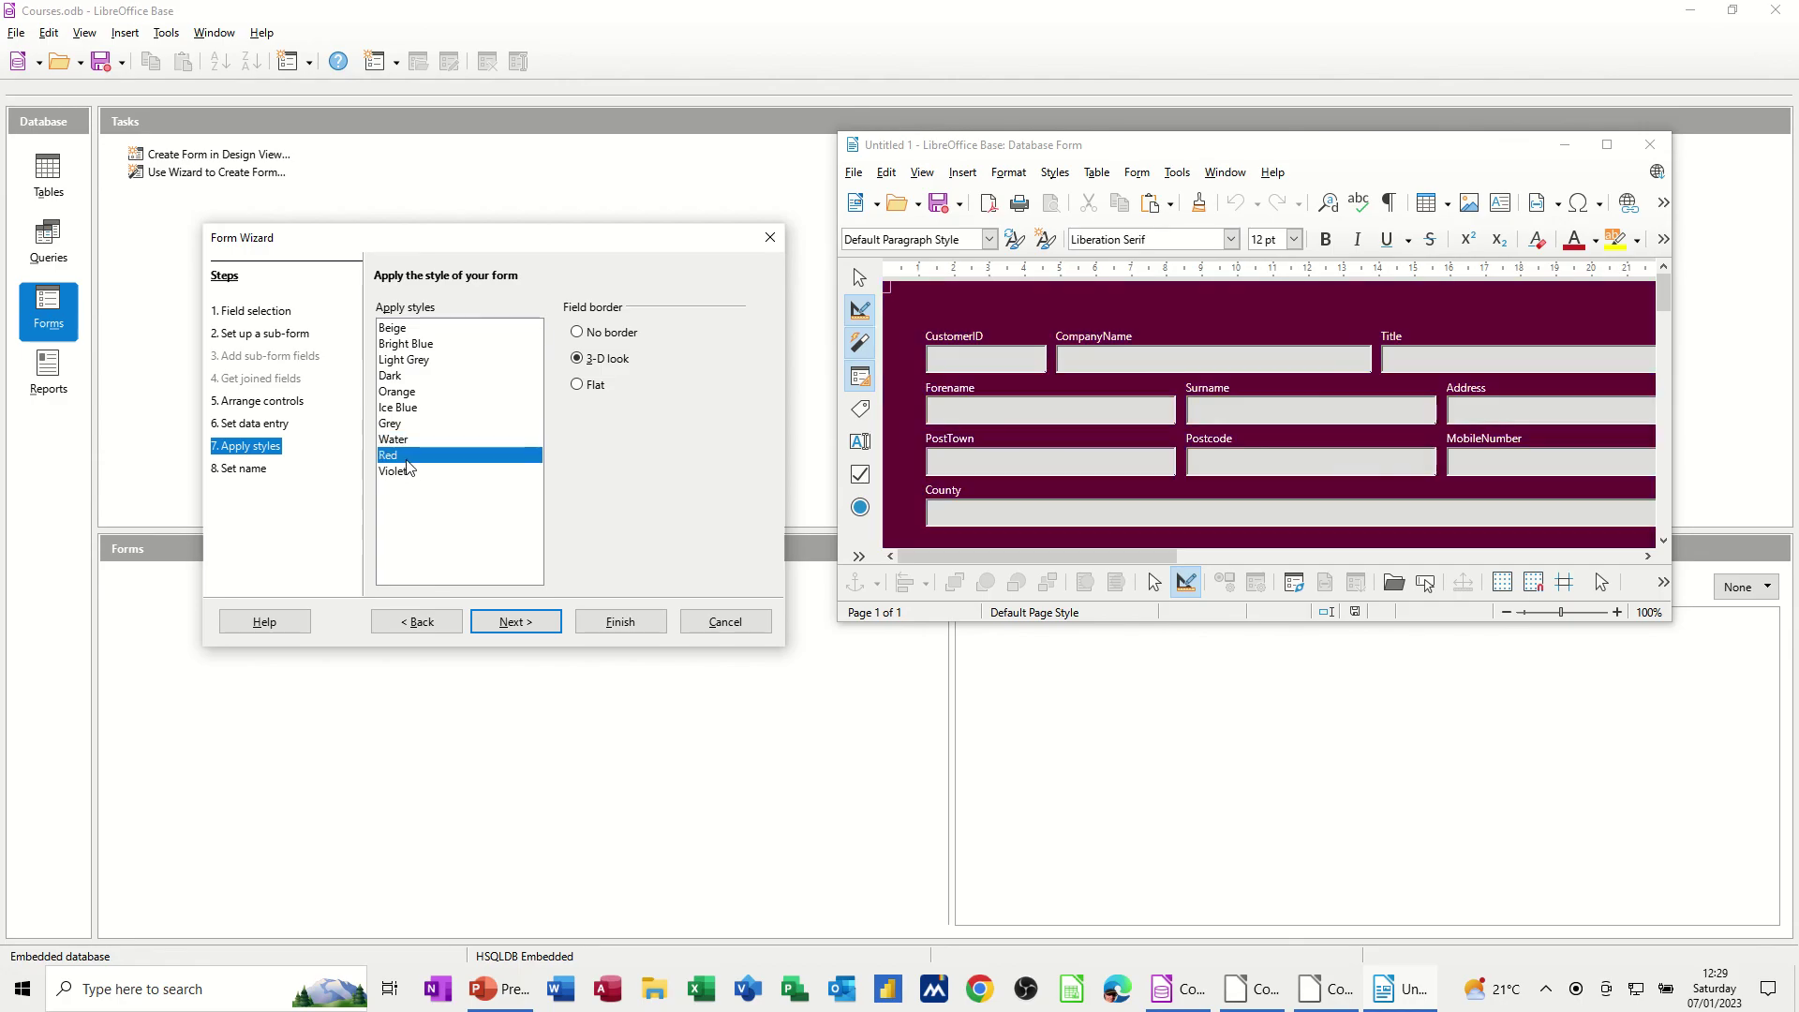
click(408, 474)
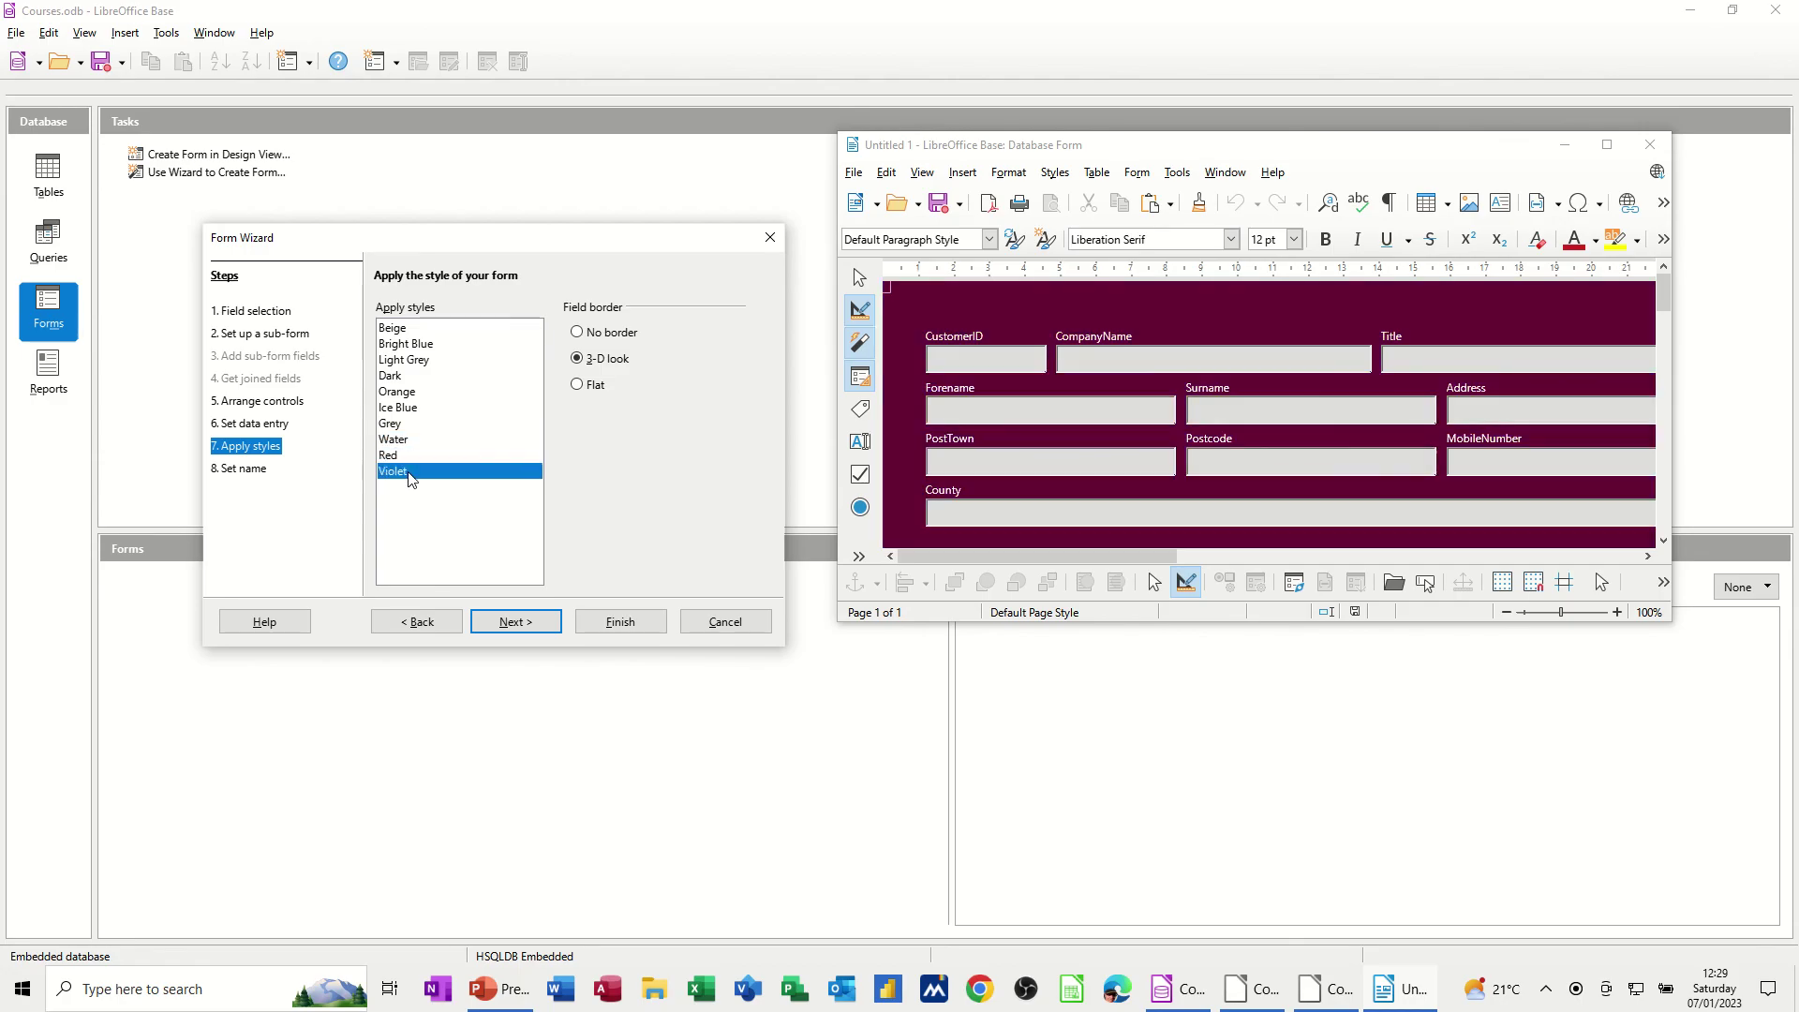
click(430, 347)
click(425, 361)
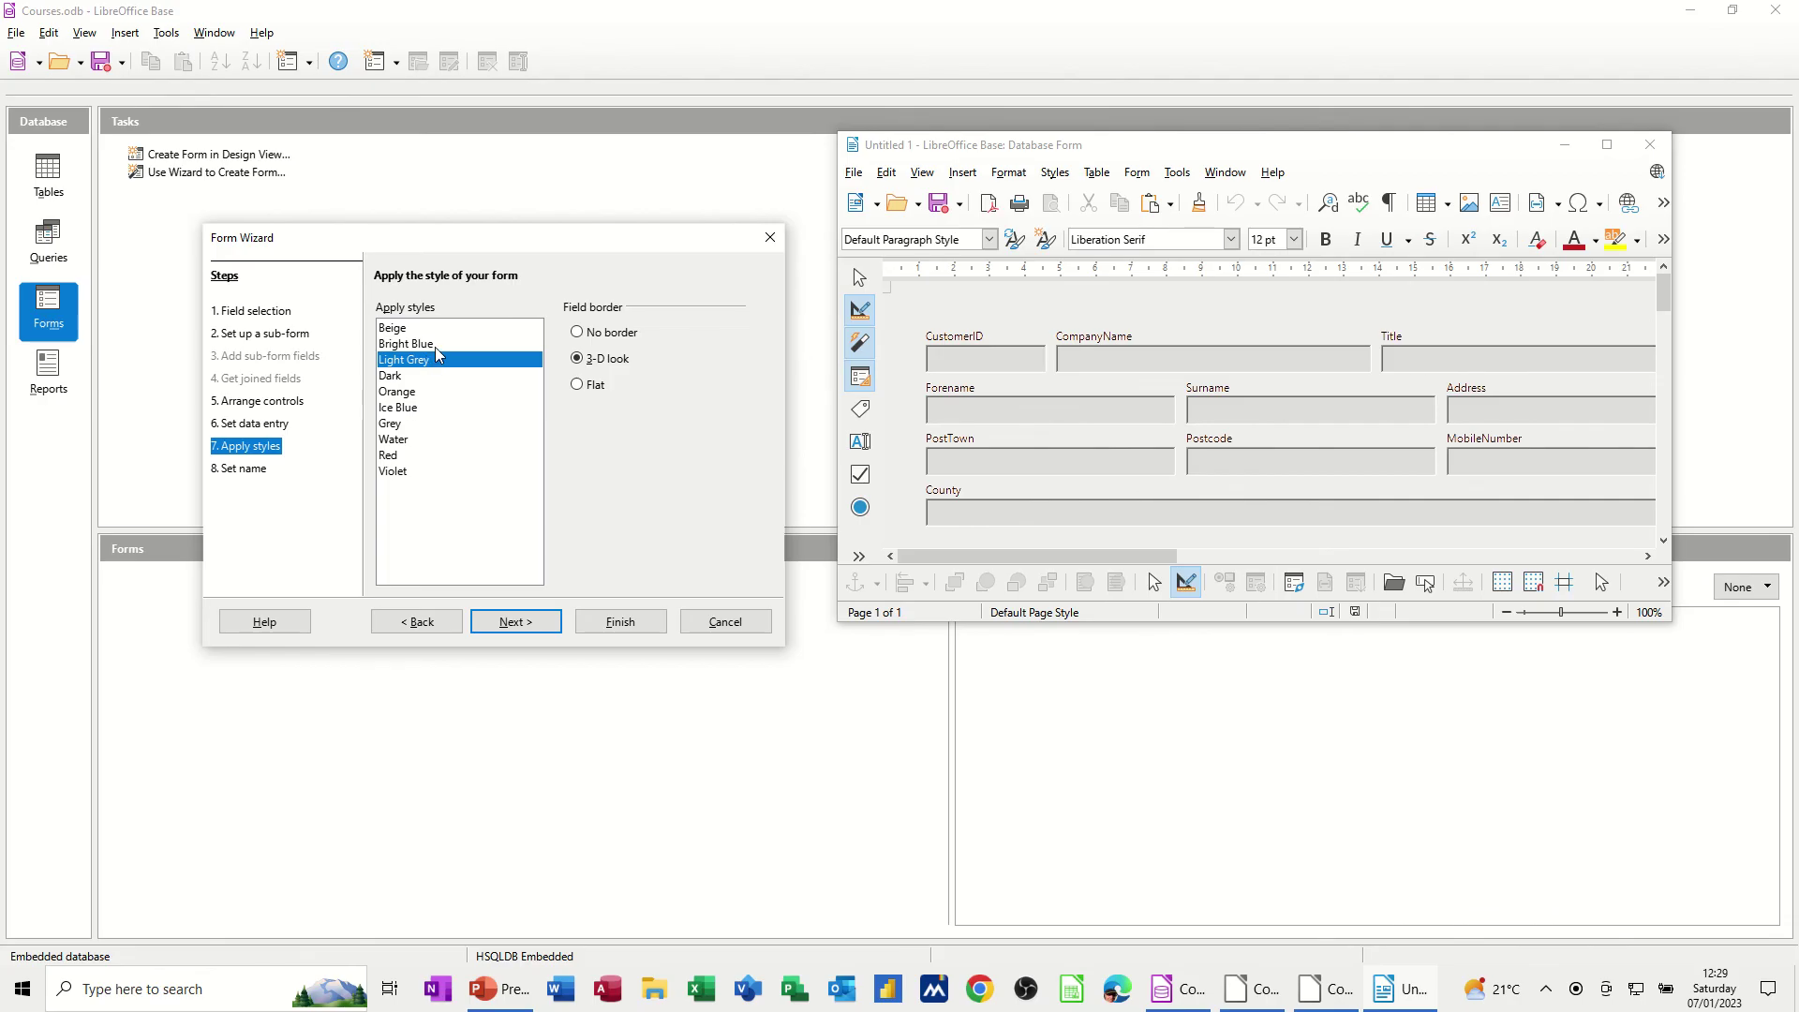
click(416, 330)
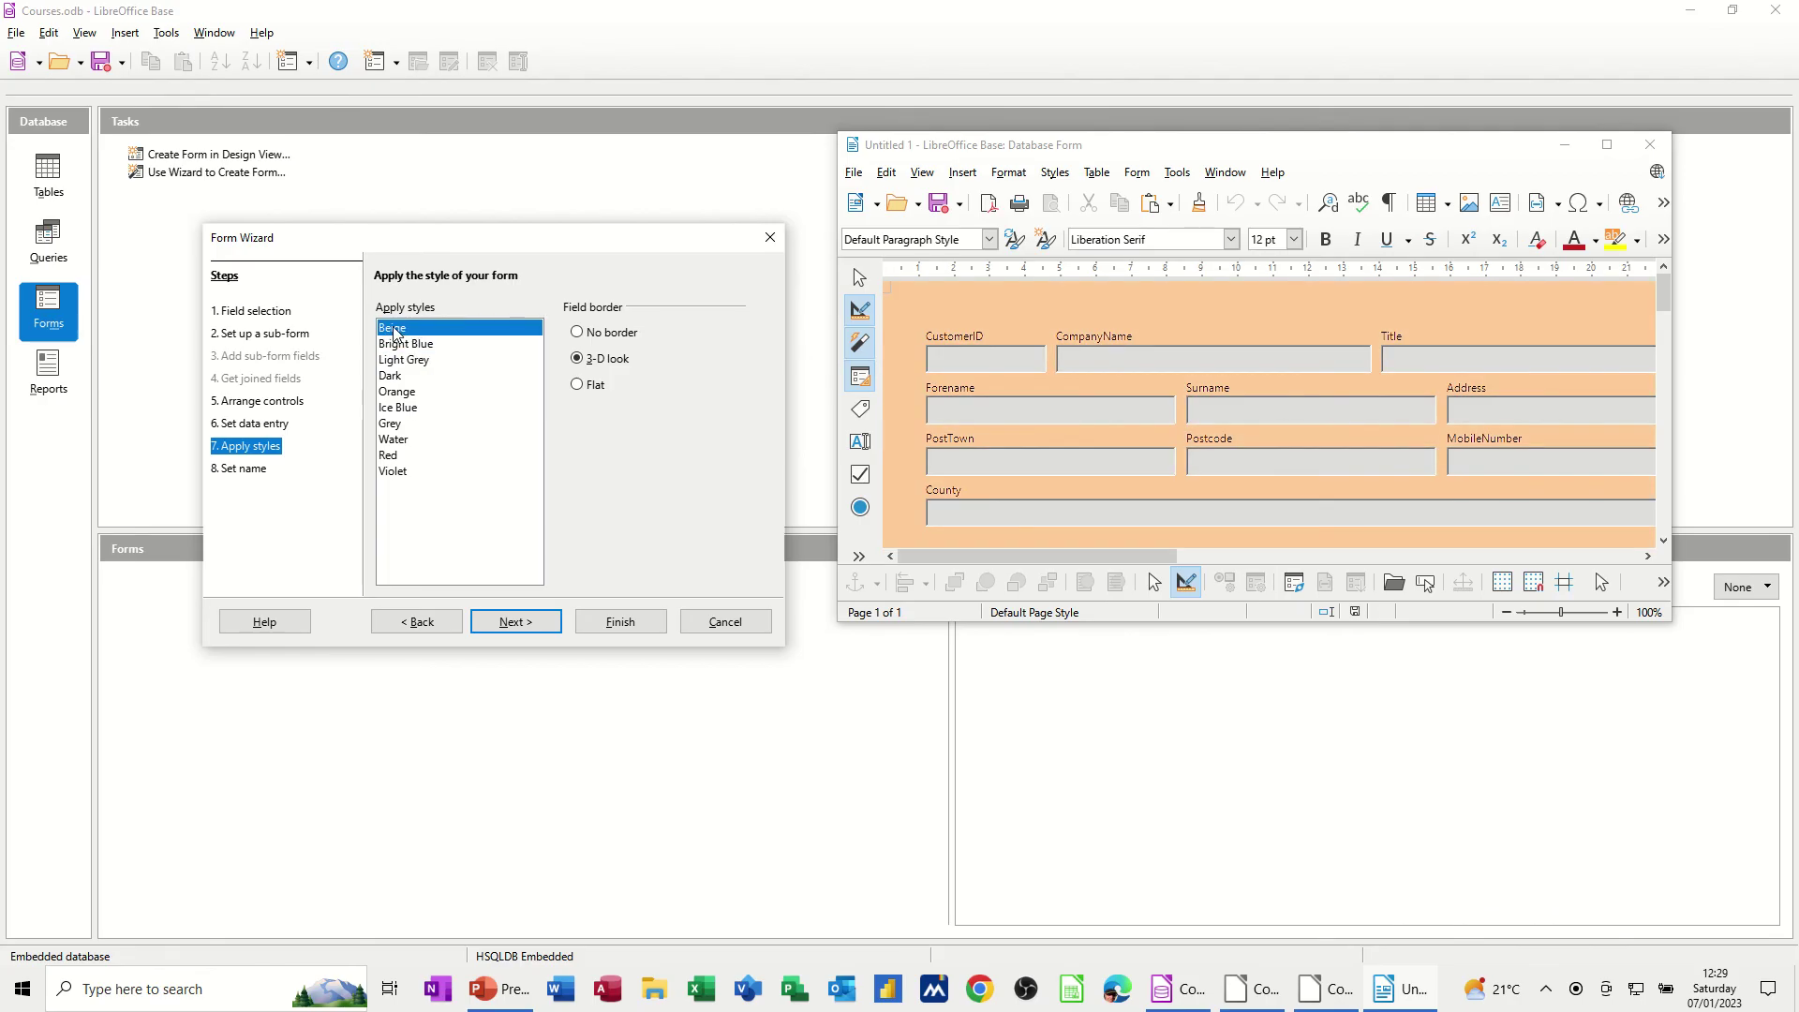
Name the form FrmTblCustomers and finish the wizard to open it
click(520, 621)
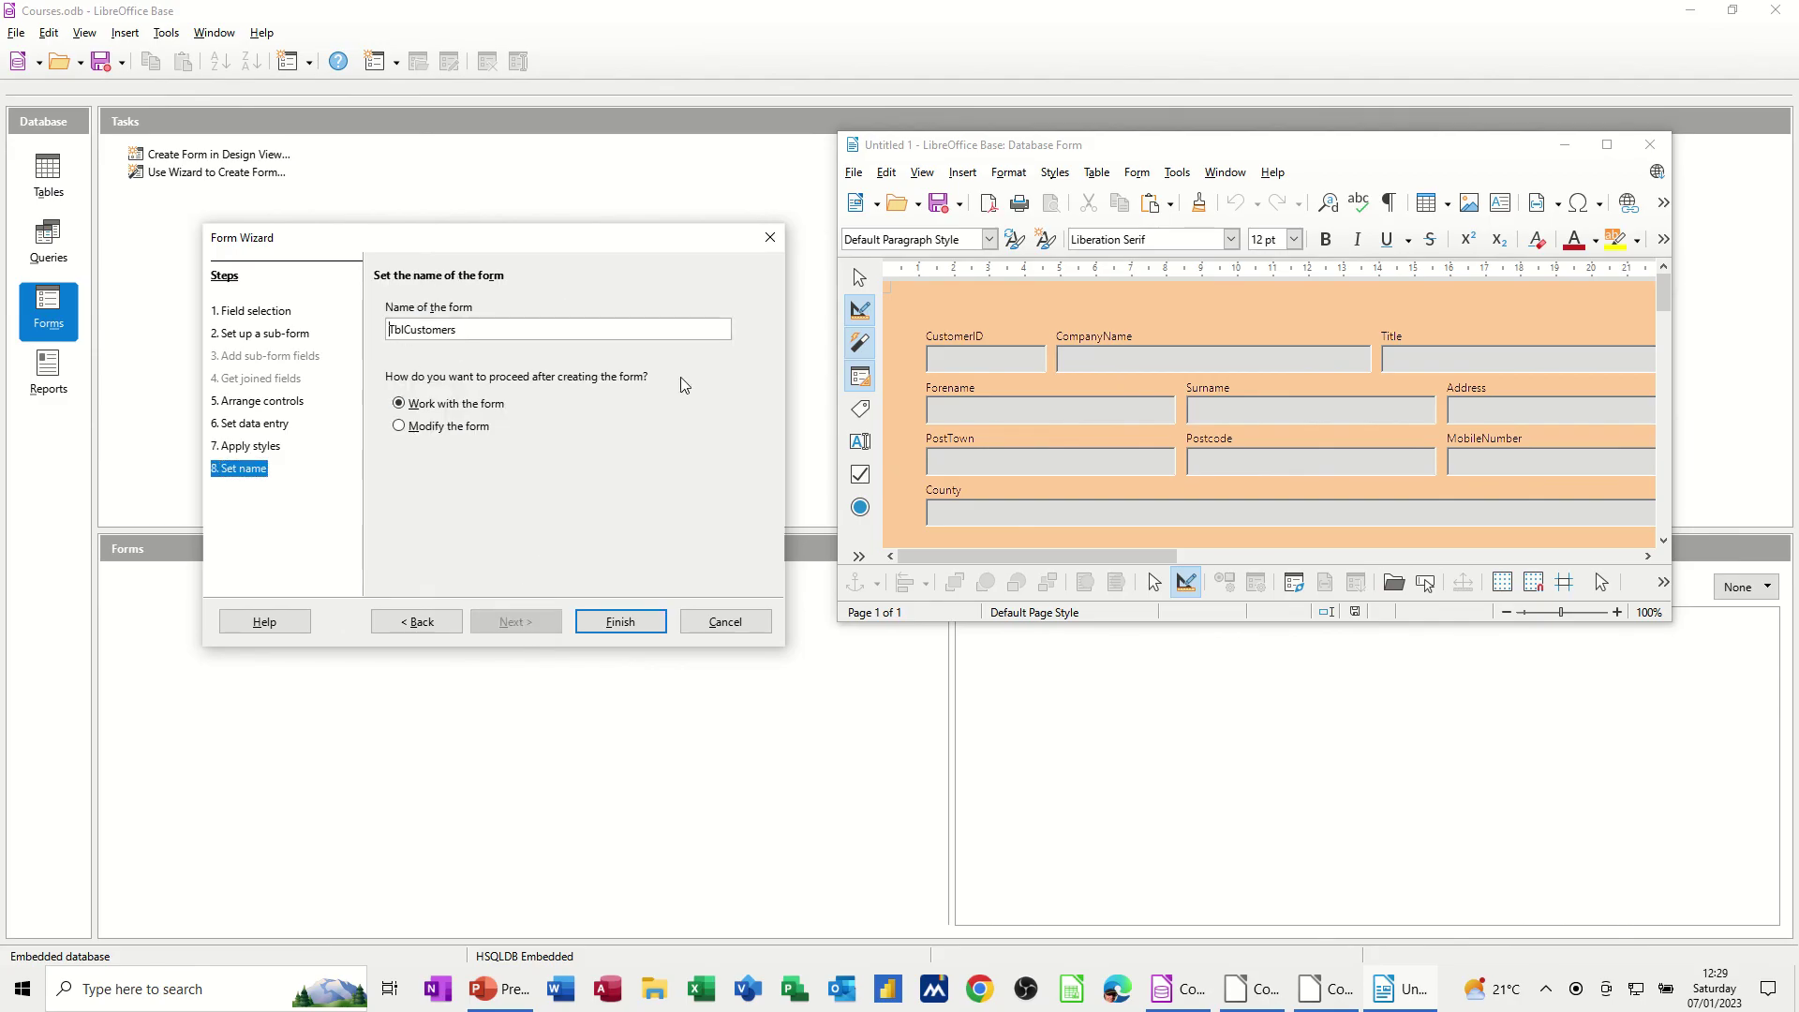
text(Frm)
click(617, 626)
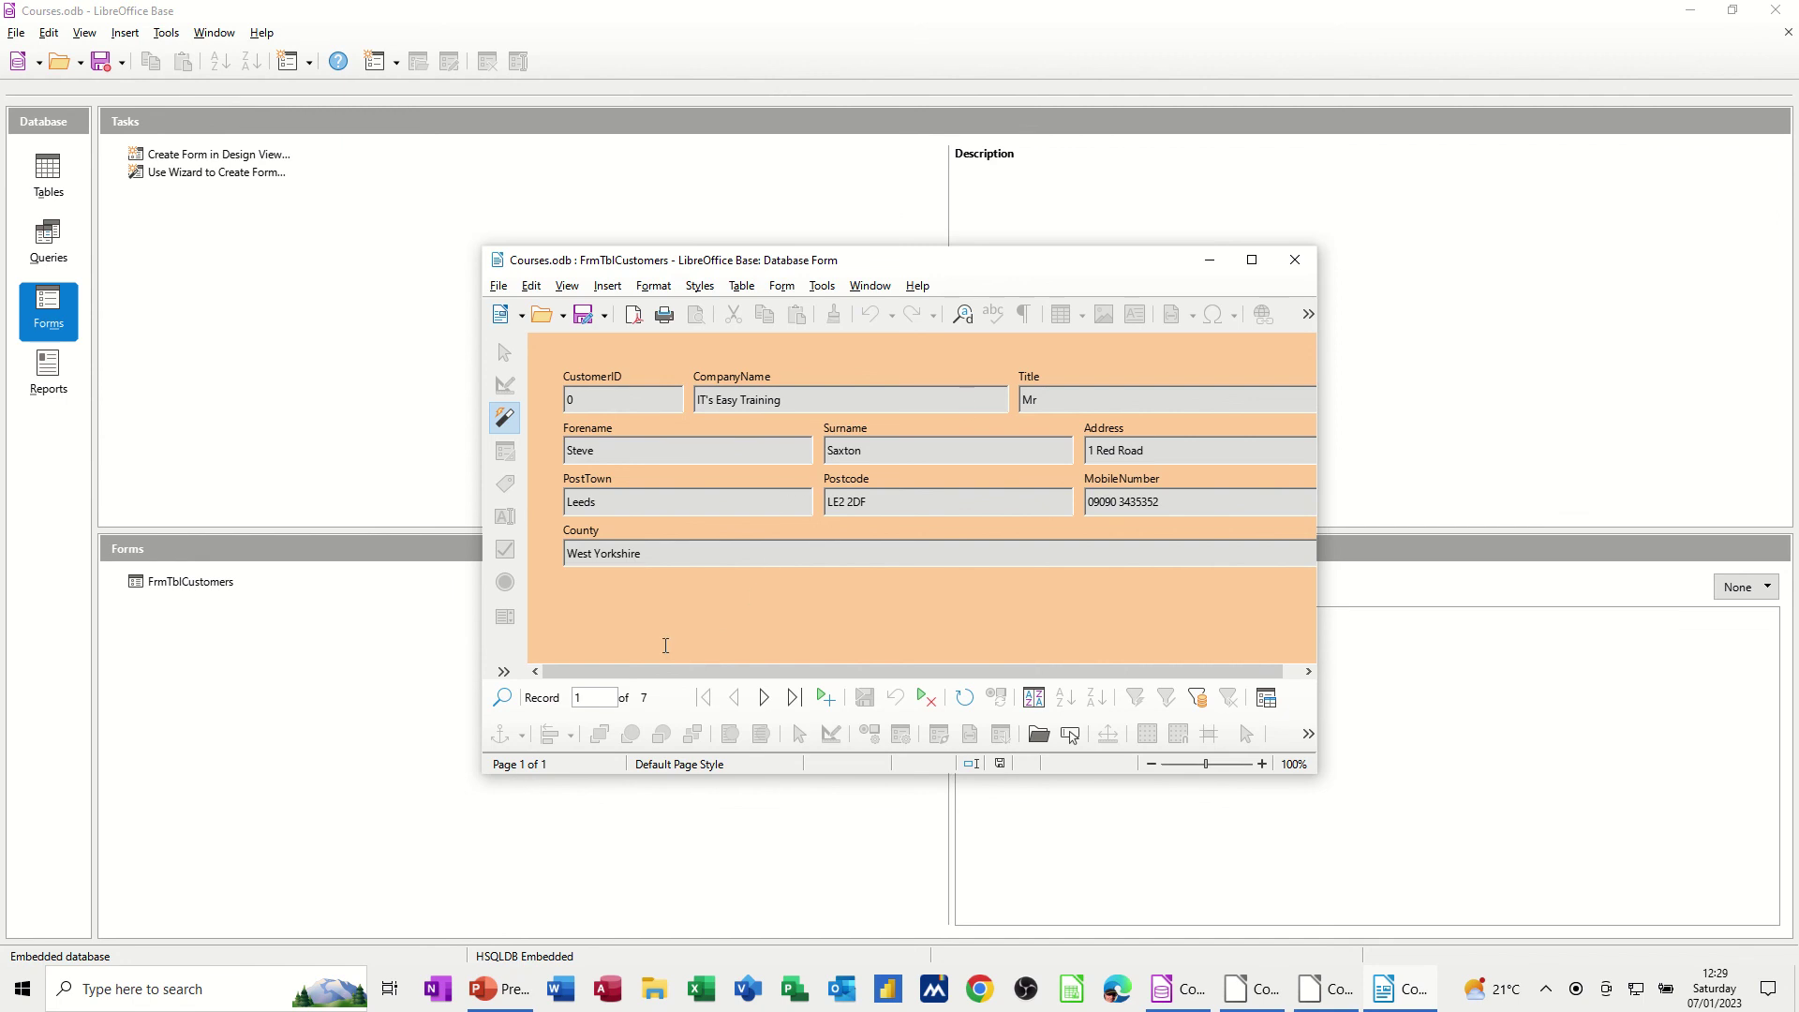
Step forward to record 4, jump to the last record, then begin blank record 8
click(765, 699)
click(766, 699)
click(765, 699)
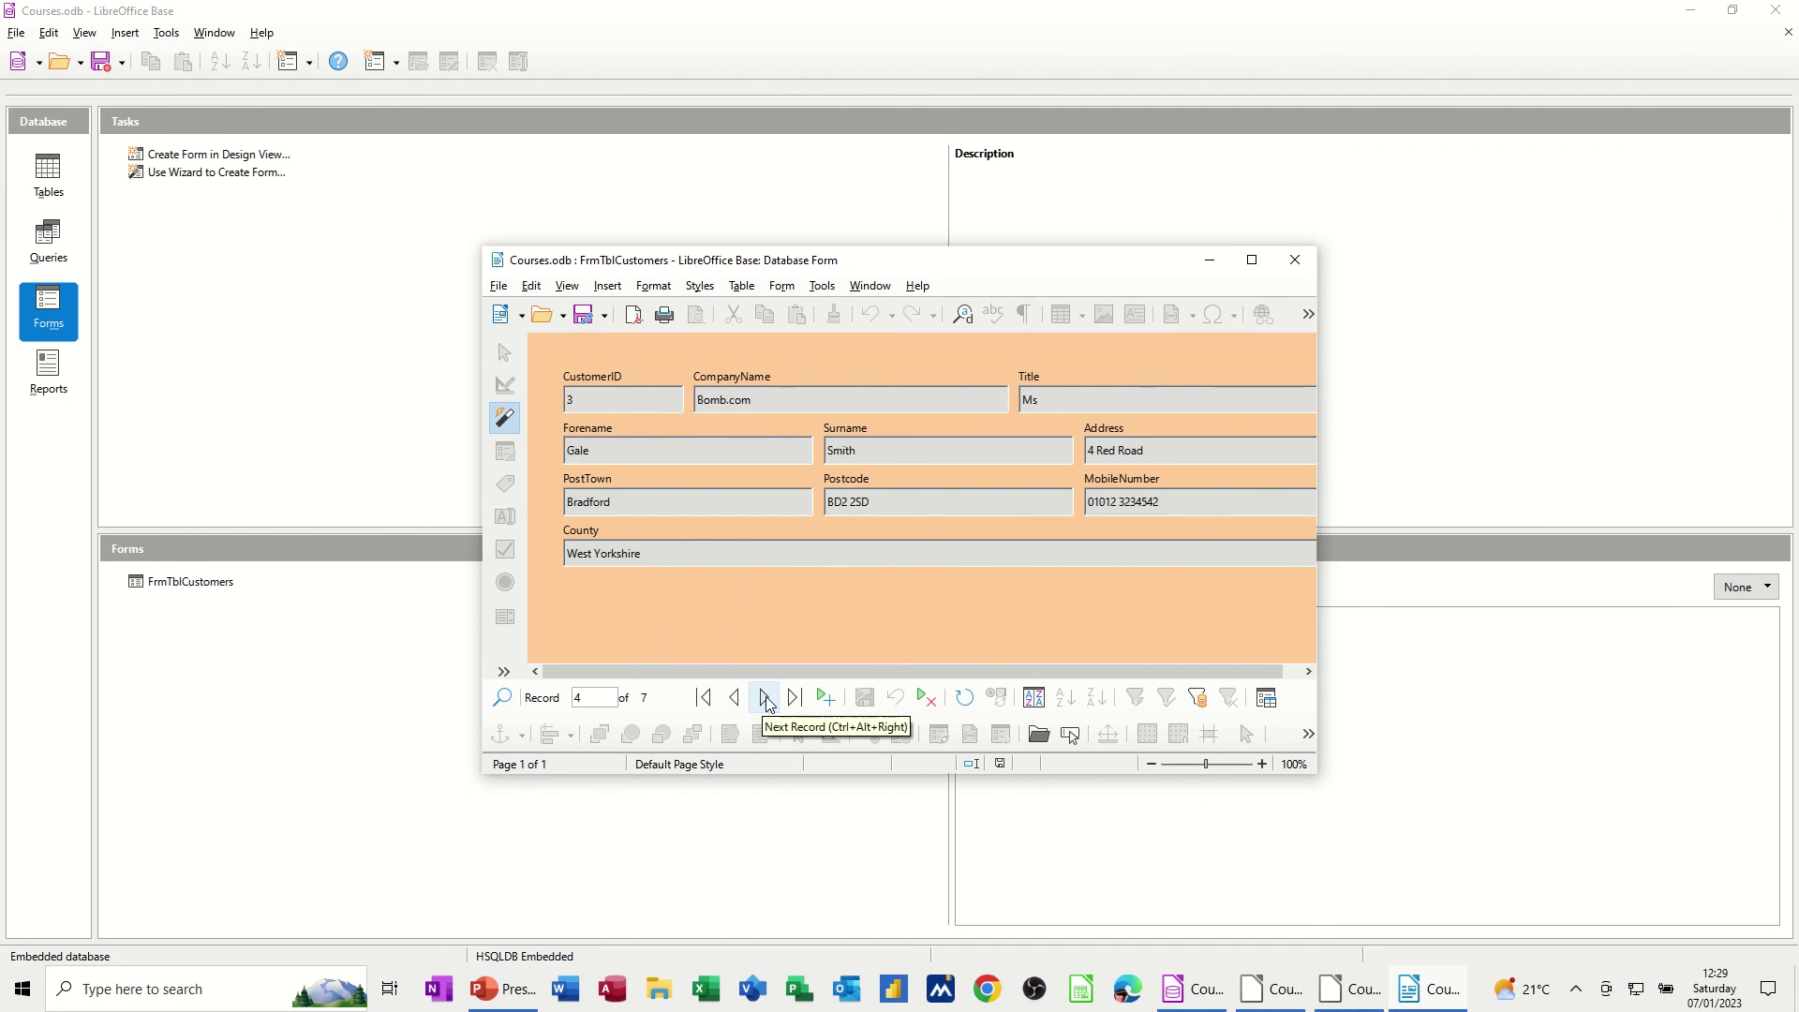
click(796, 701)
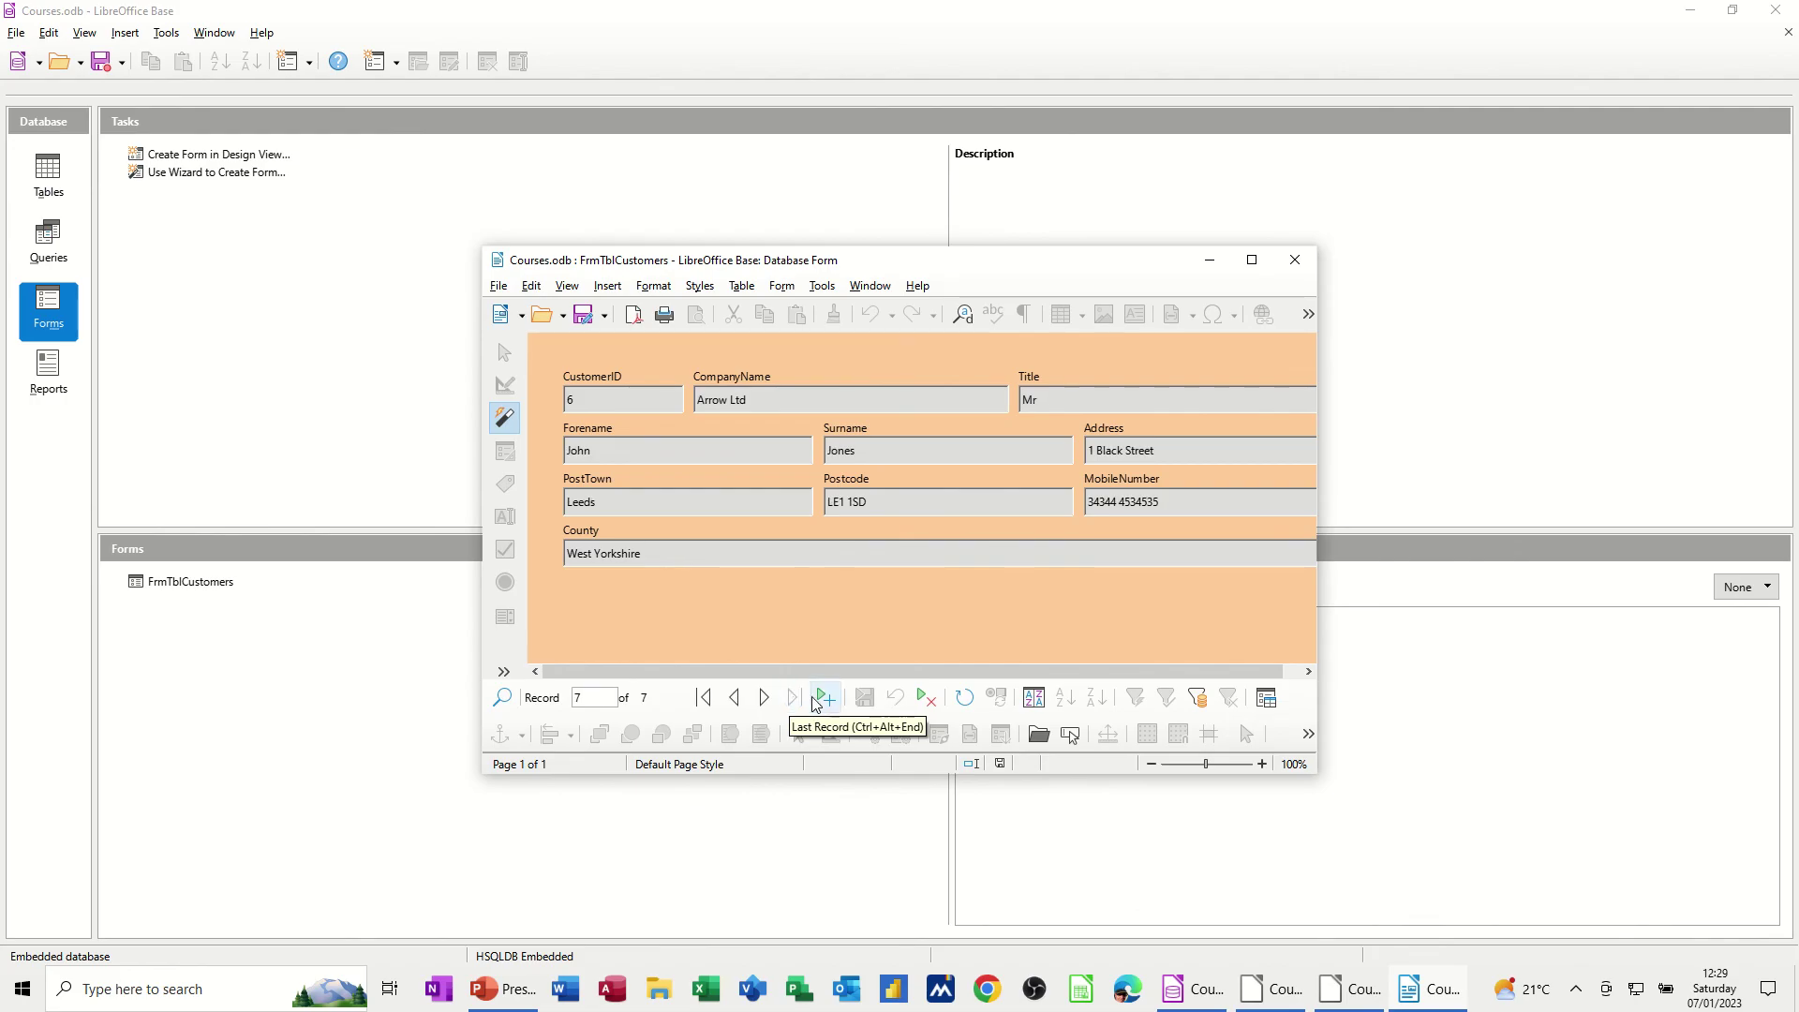
drag(1000, 266, 769, 204)
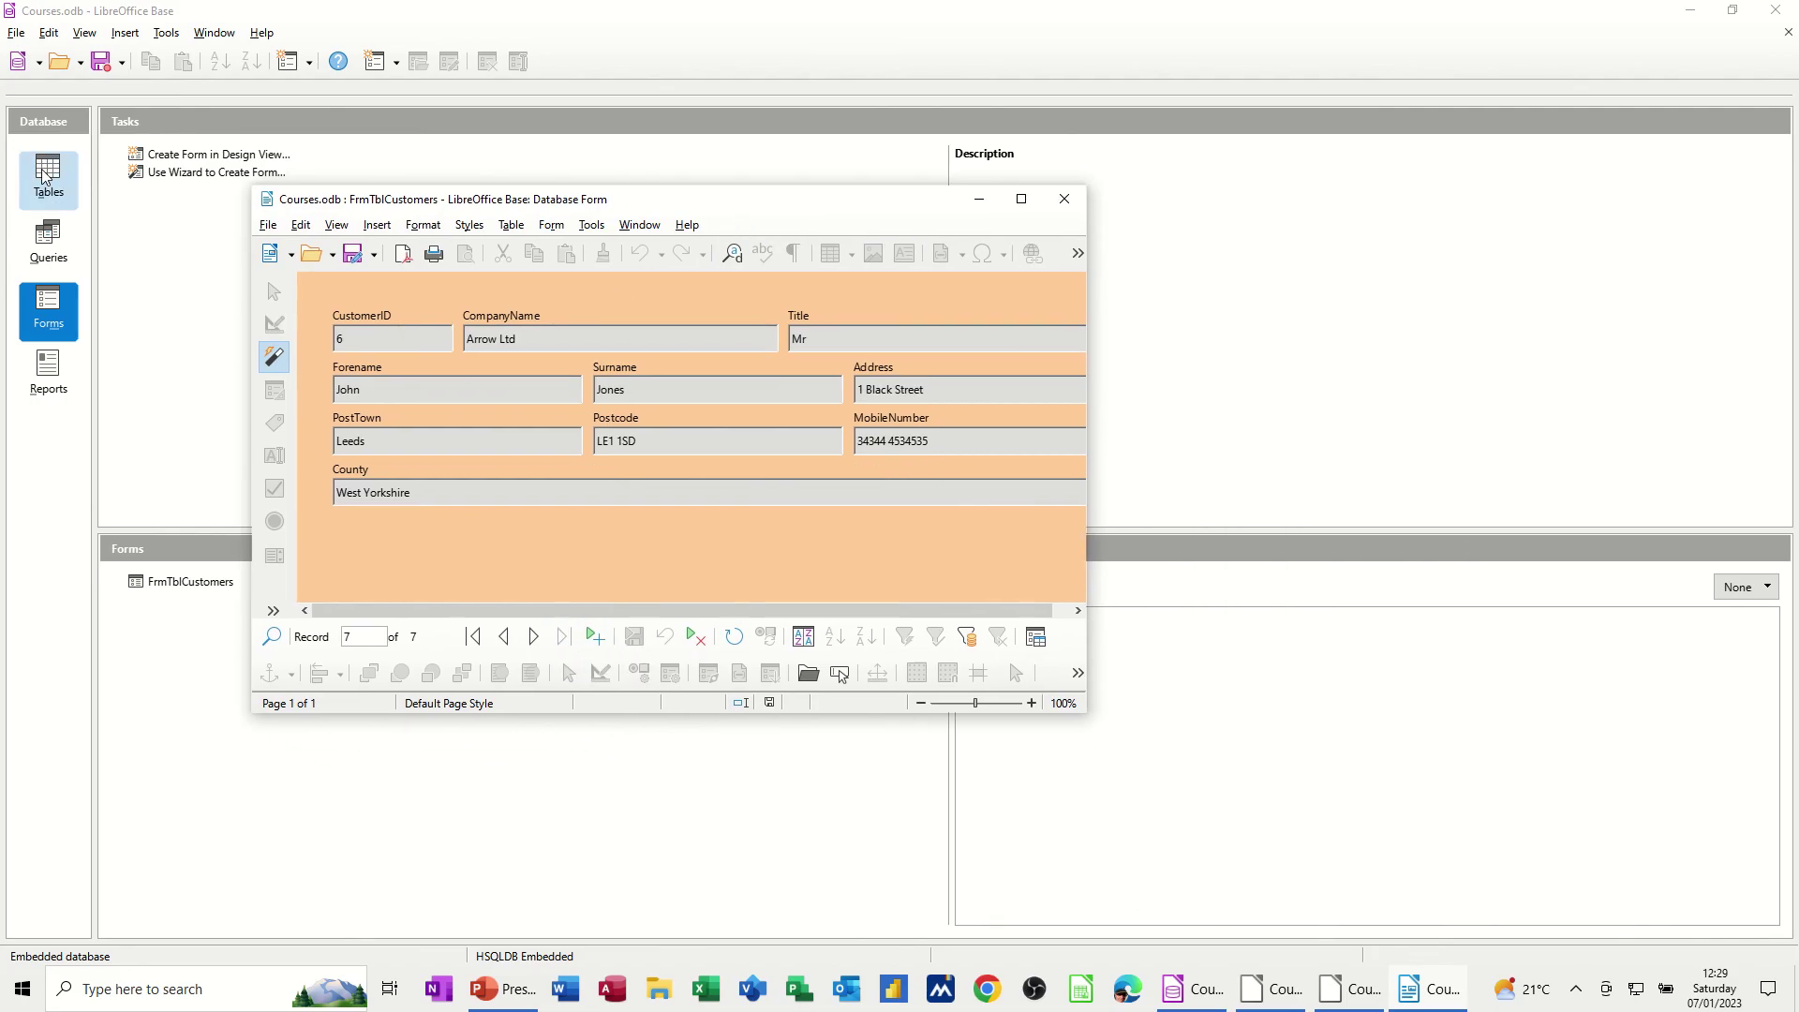
click(584, 640)
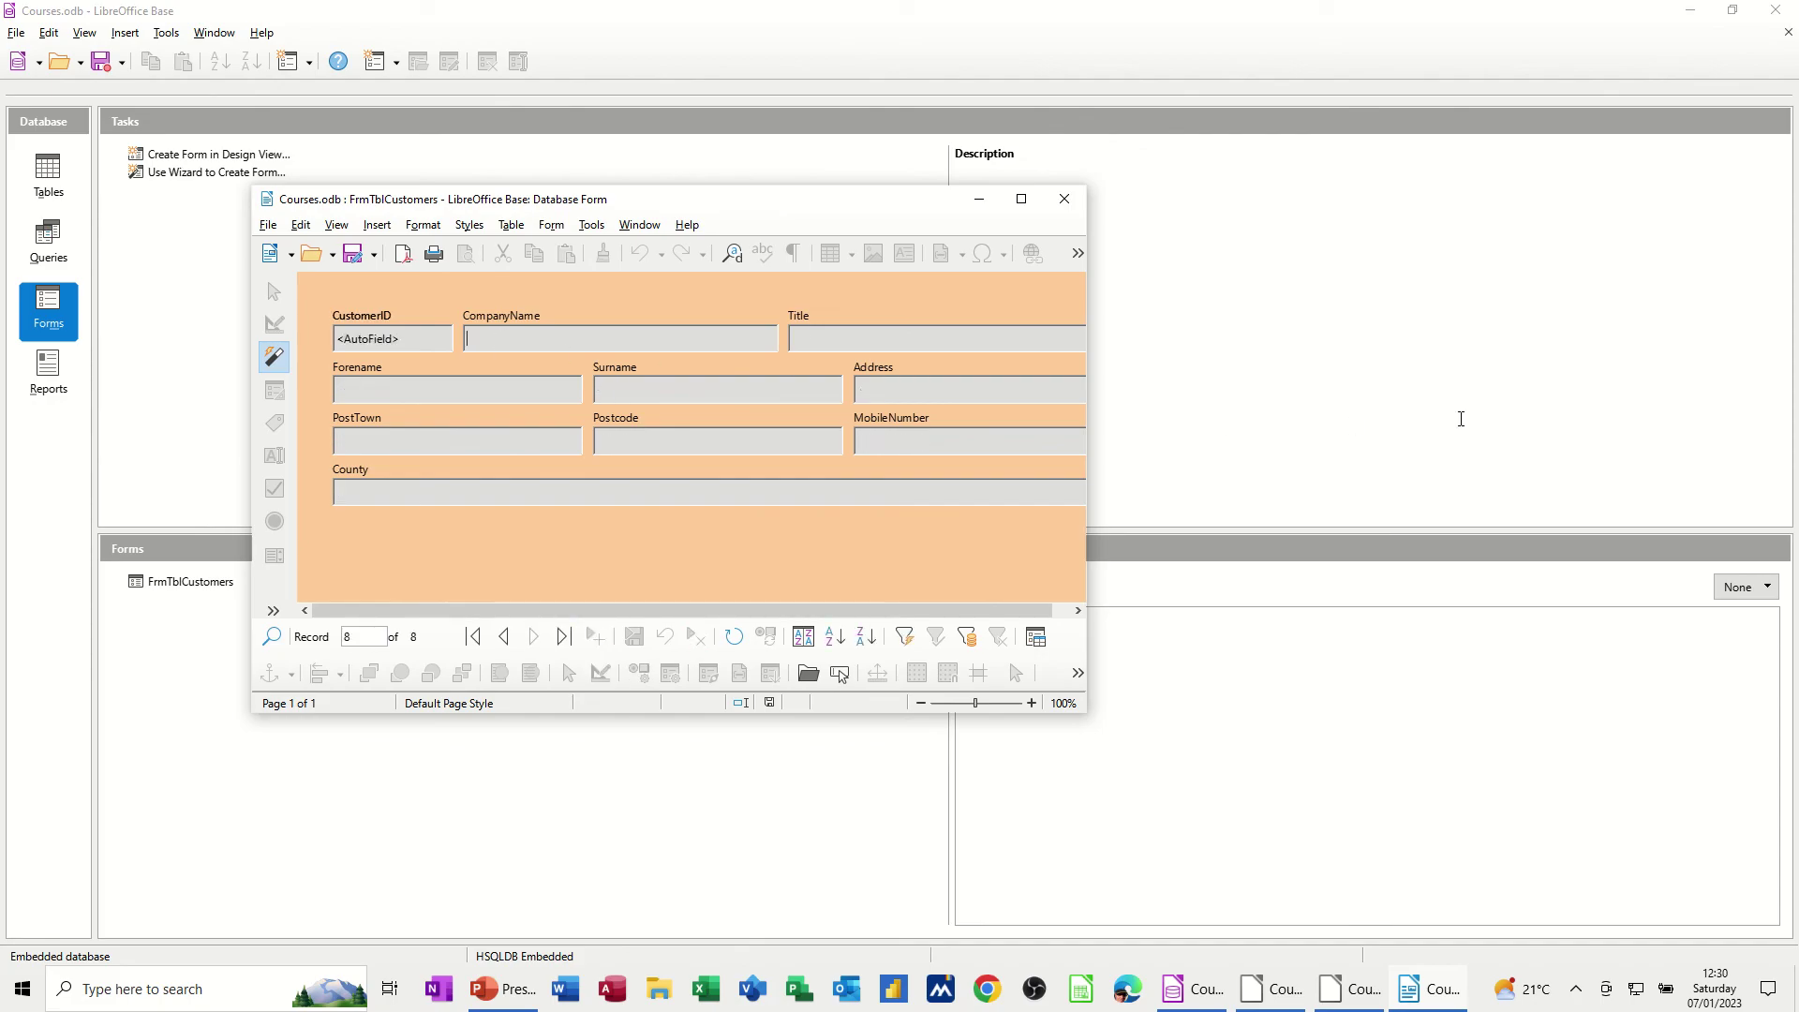
Enter Taxis Unite with a Leeds, West Yorkshire address and phone numbers, save as ID 7
text(Taxis Unite)
key(Tab)
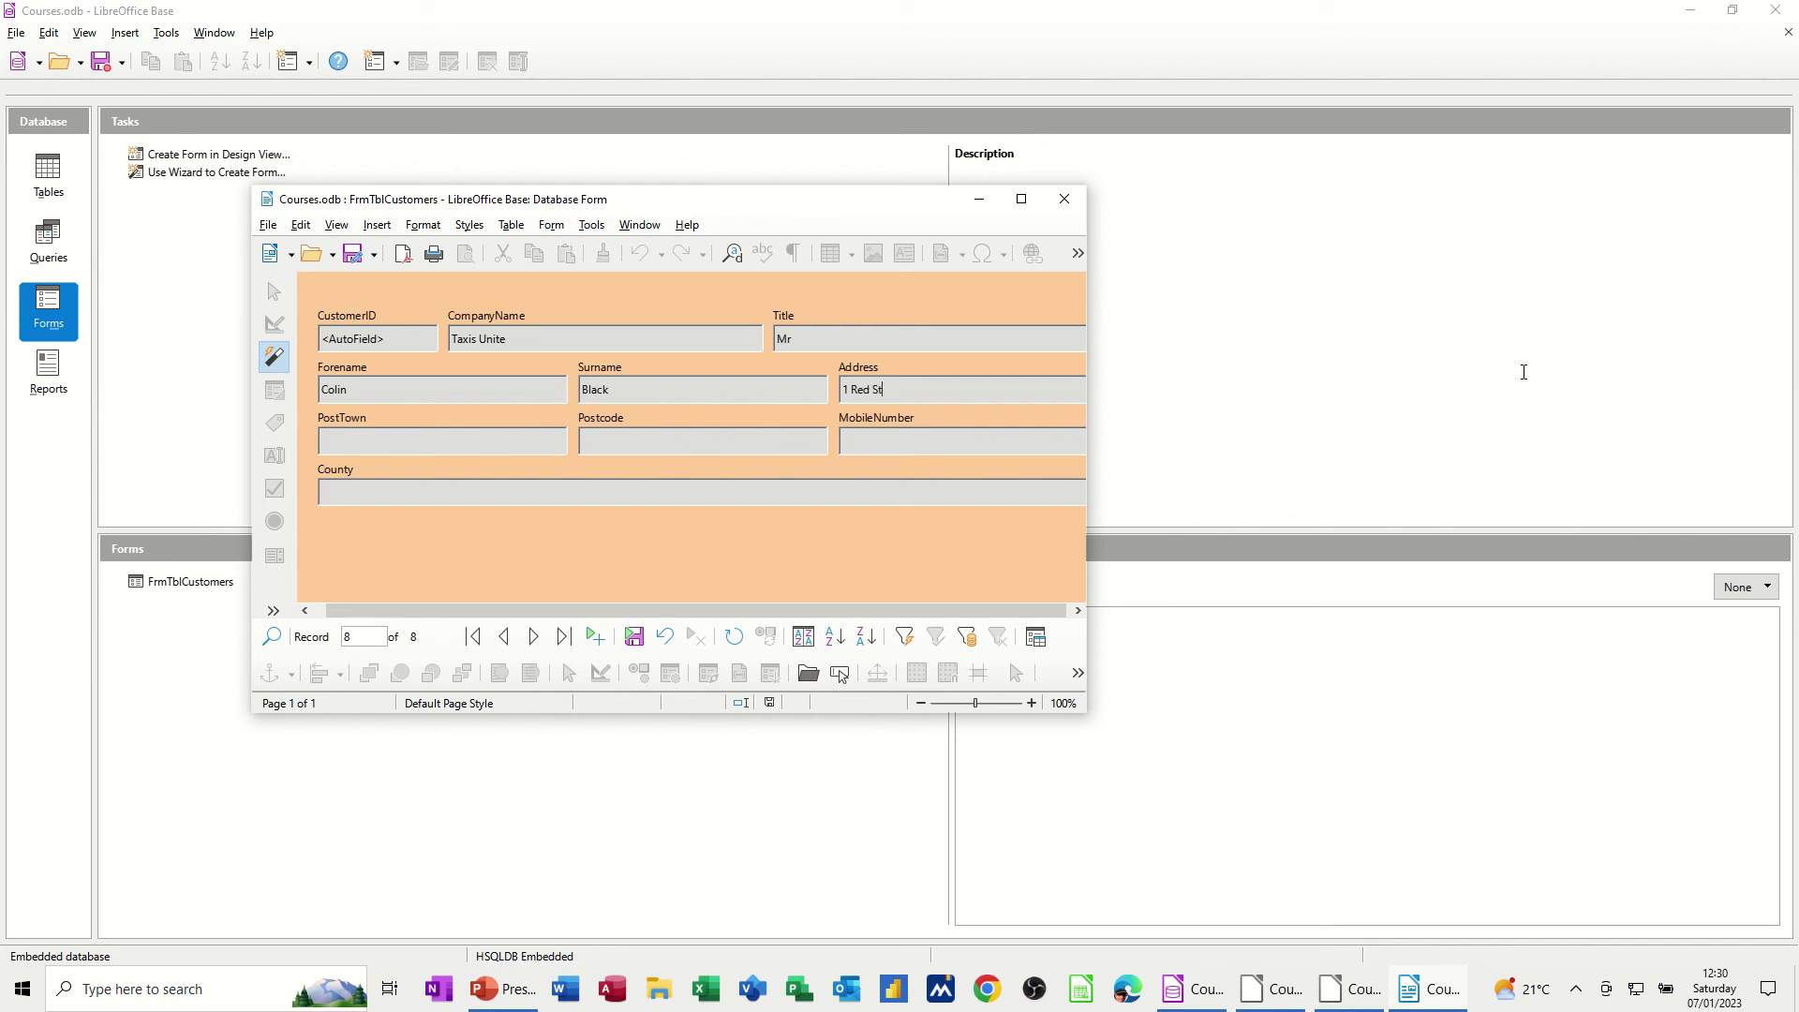
text(reet)
text(West Yorkshire)
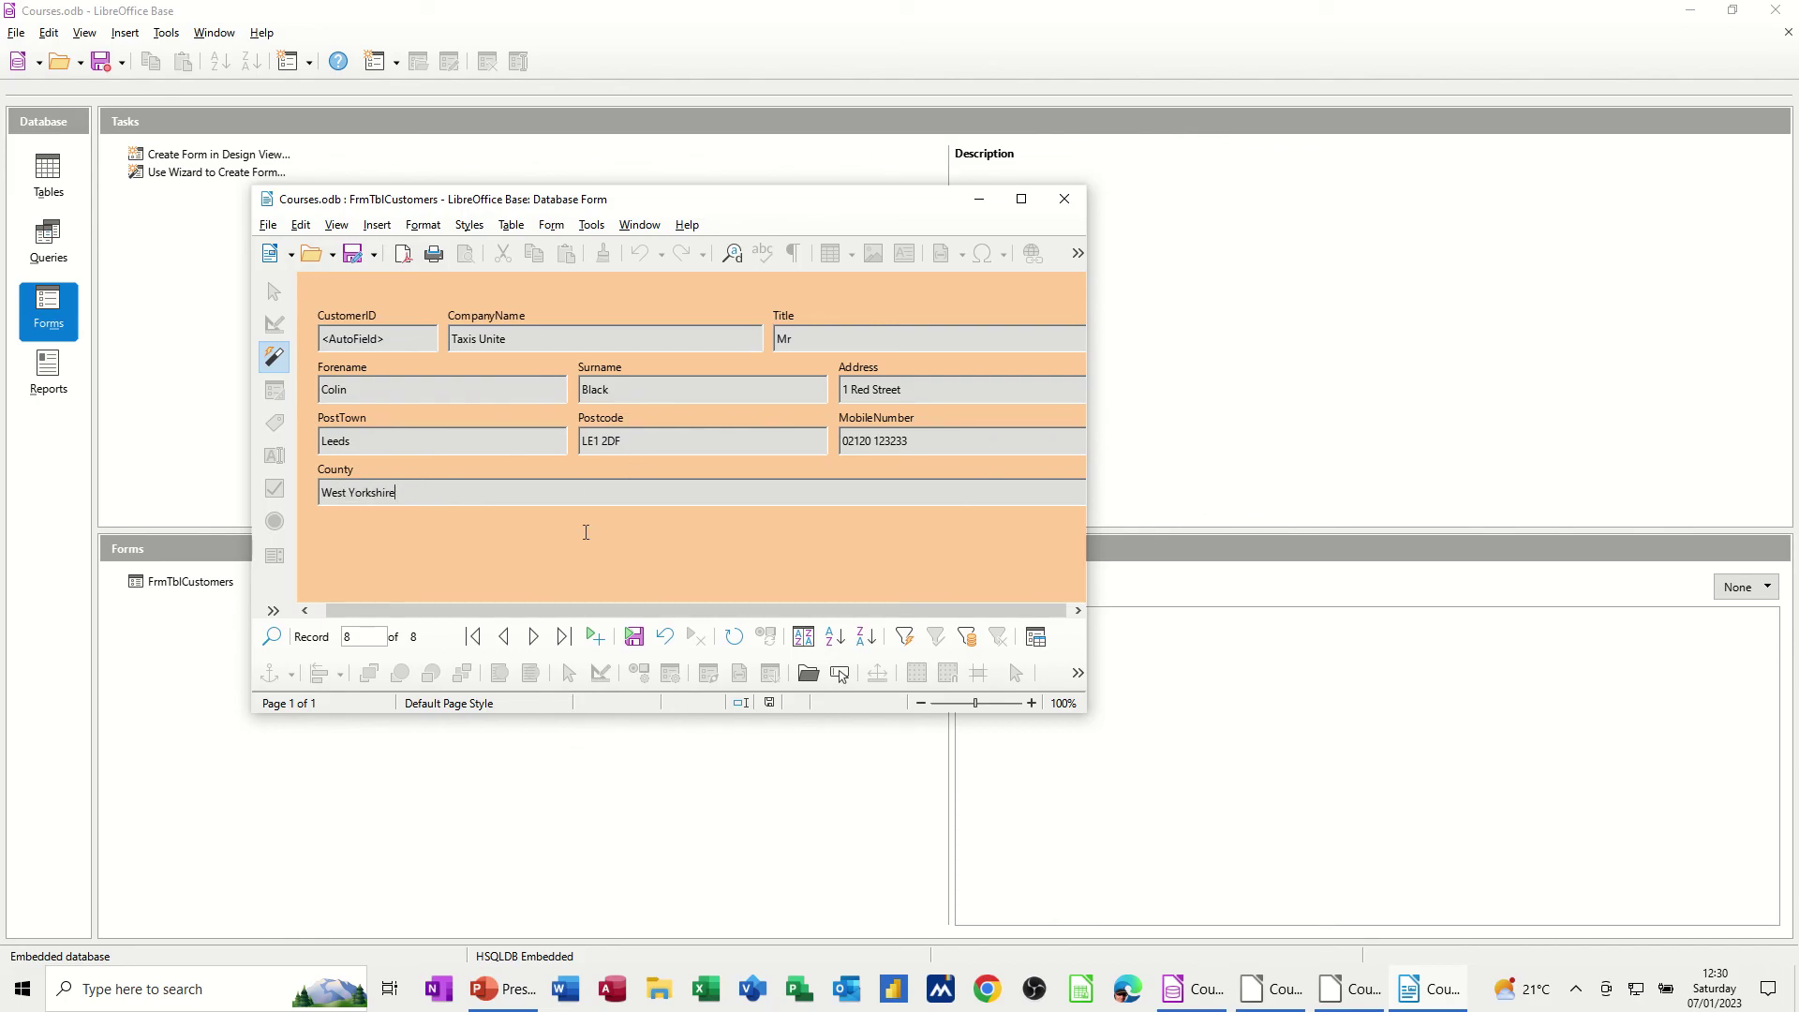
click(633, 636)
key(Tab)
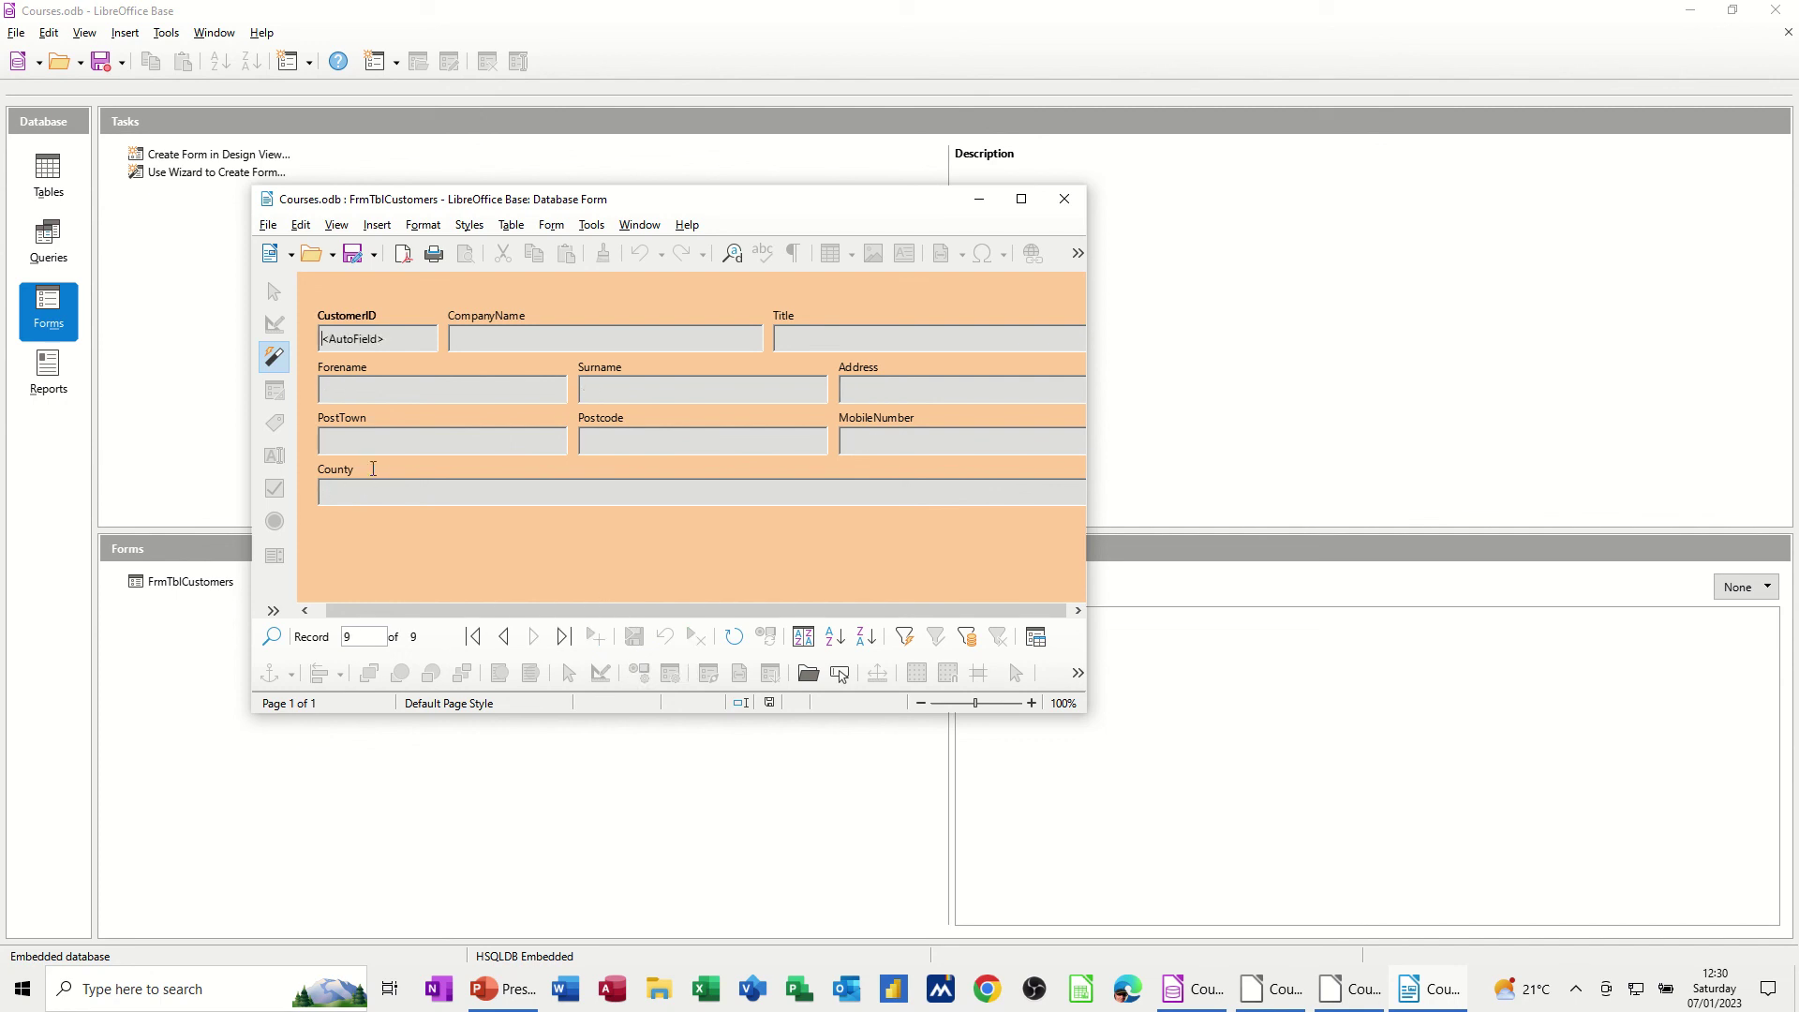
Close the form, open TblCustomers to confirm the Taxis Unite record, then close the table
click(1064, 199)
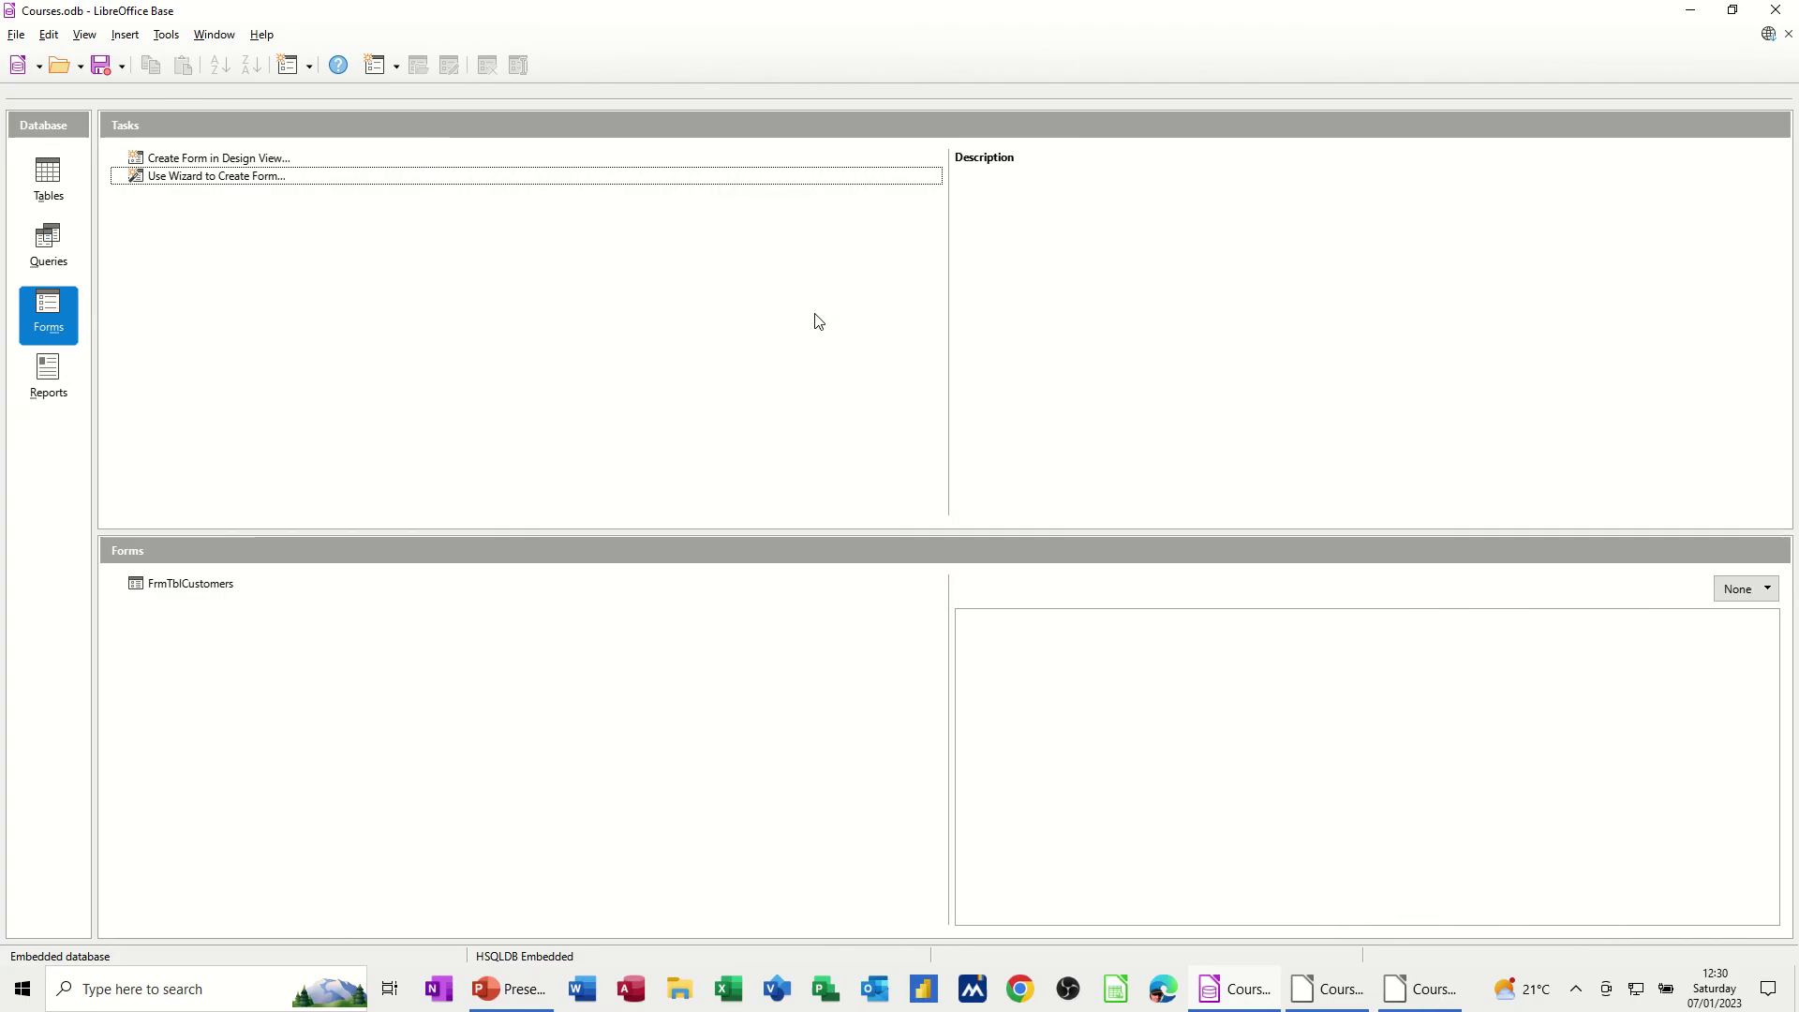
click(54, 193)
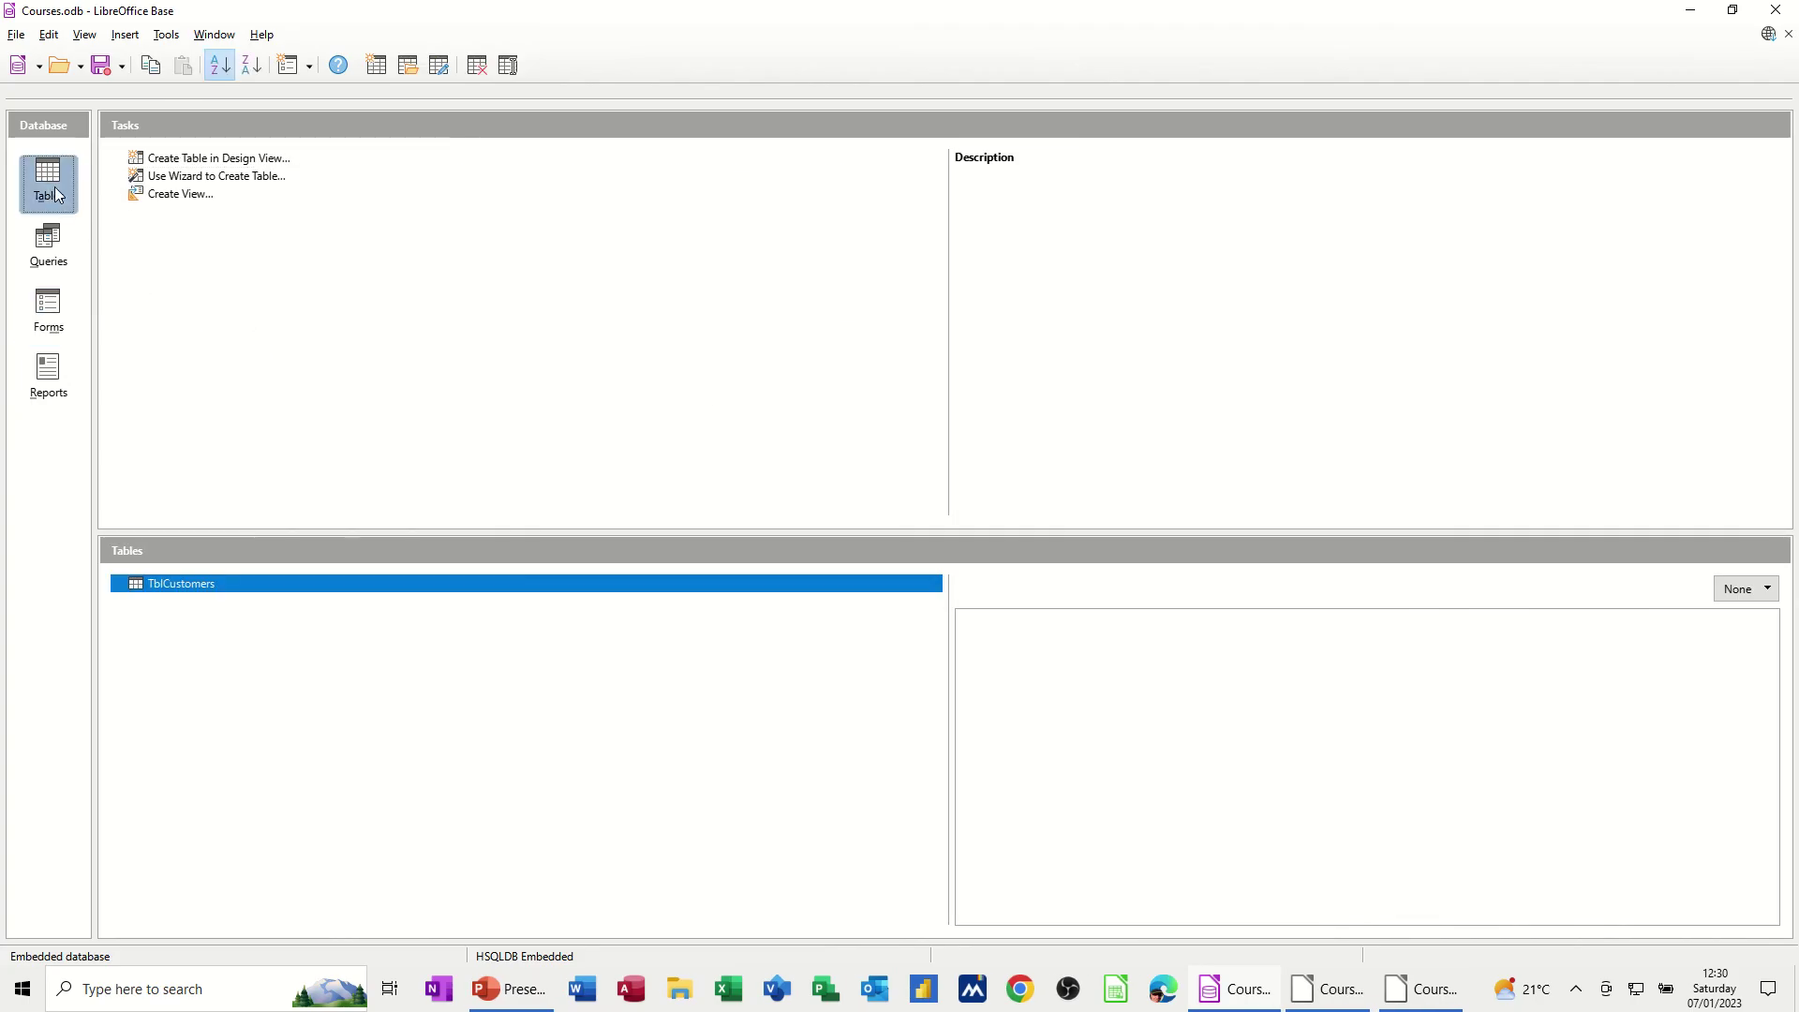
double_click(172, 583)
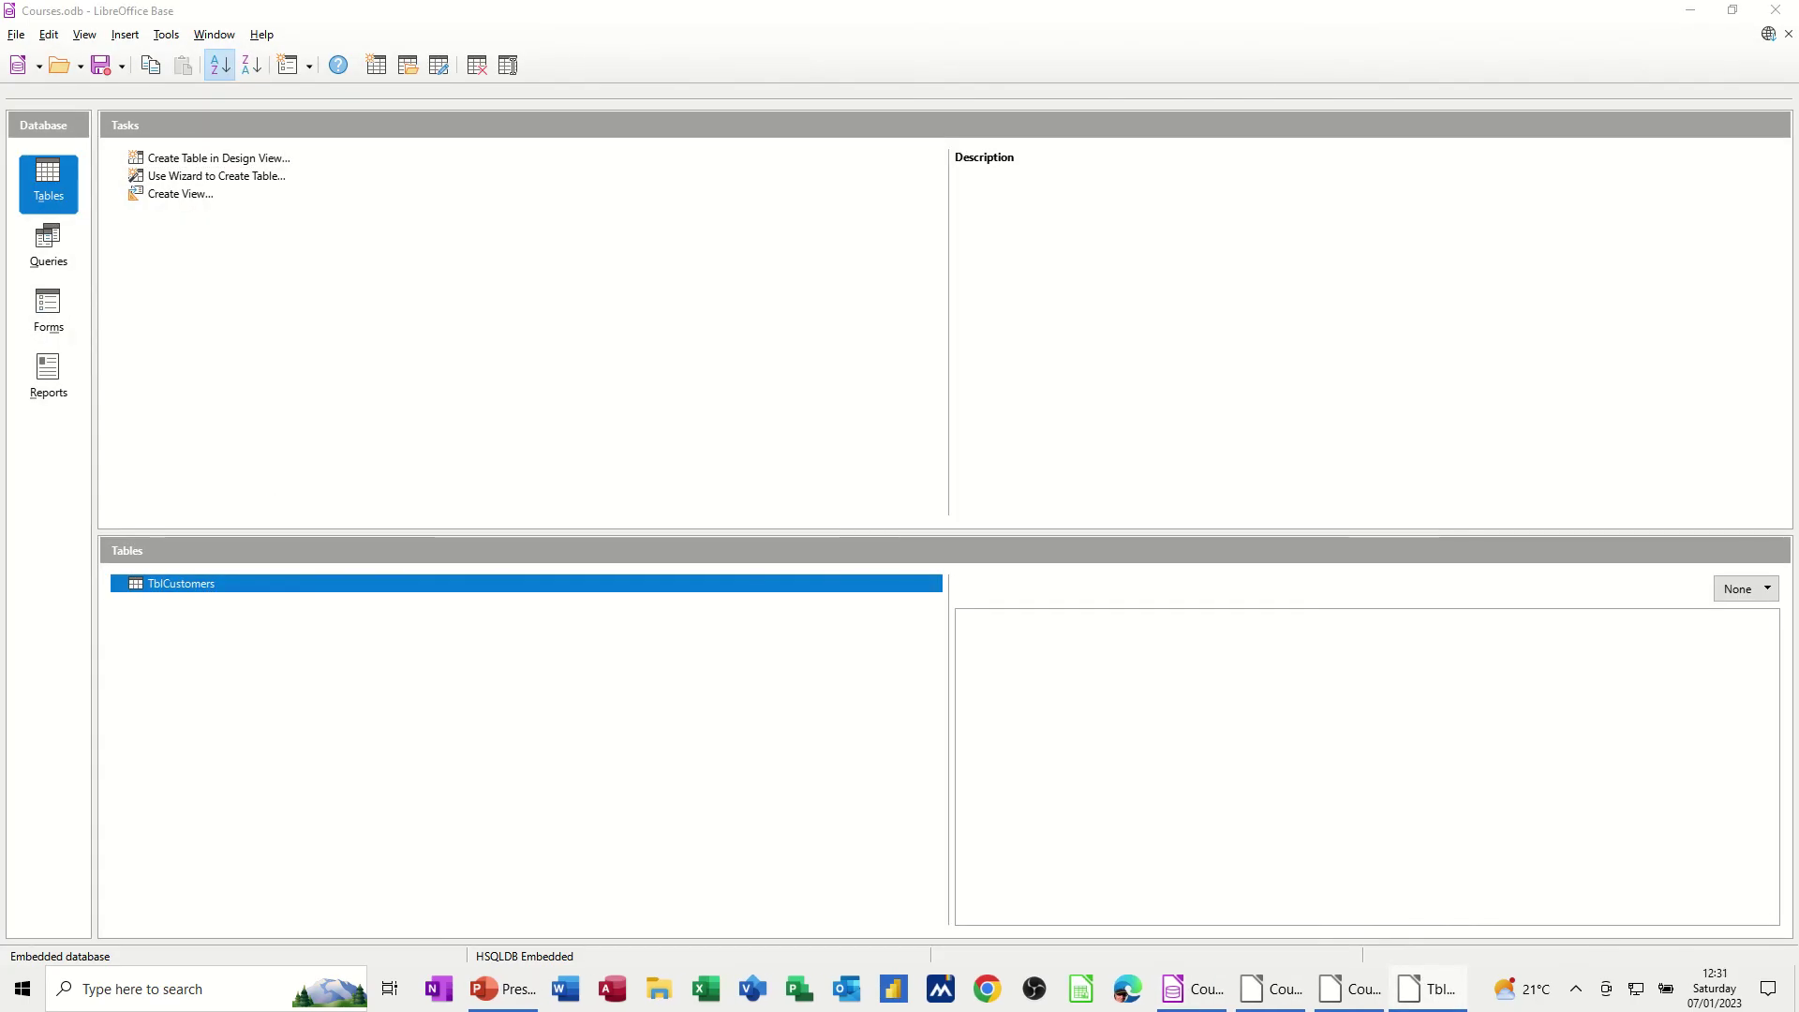
drag(1659, 173, 947, 145)
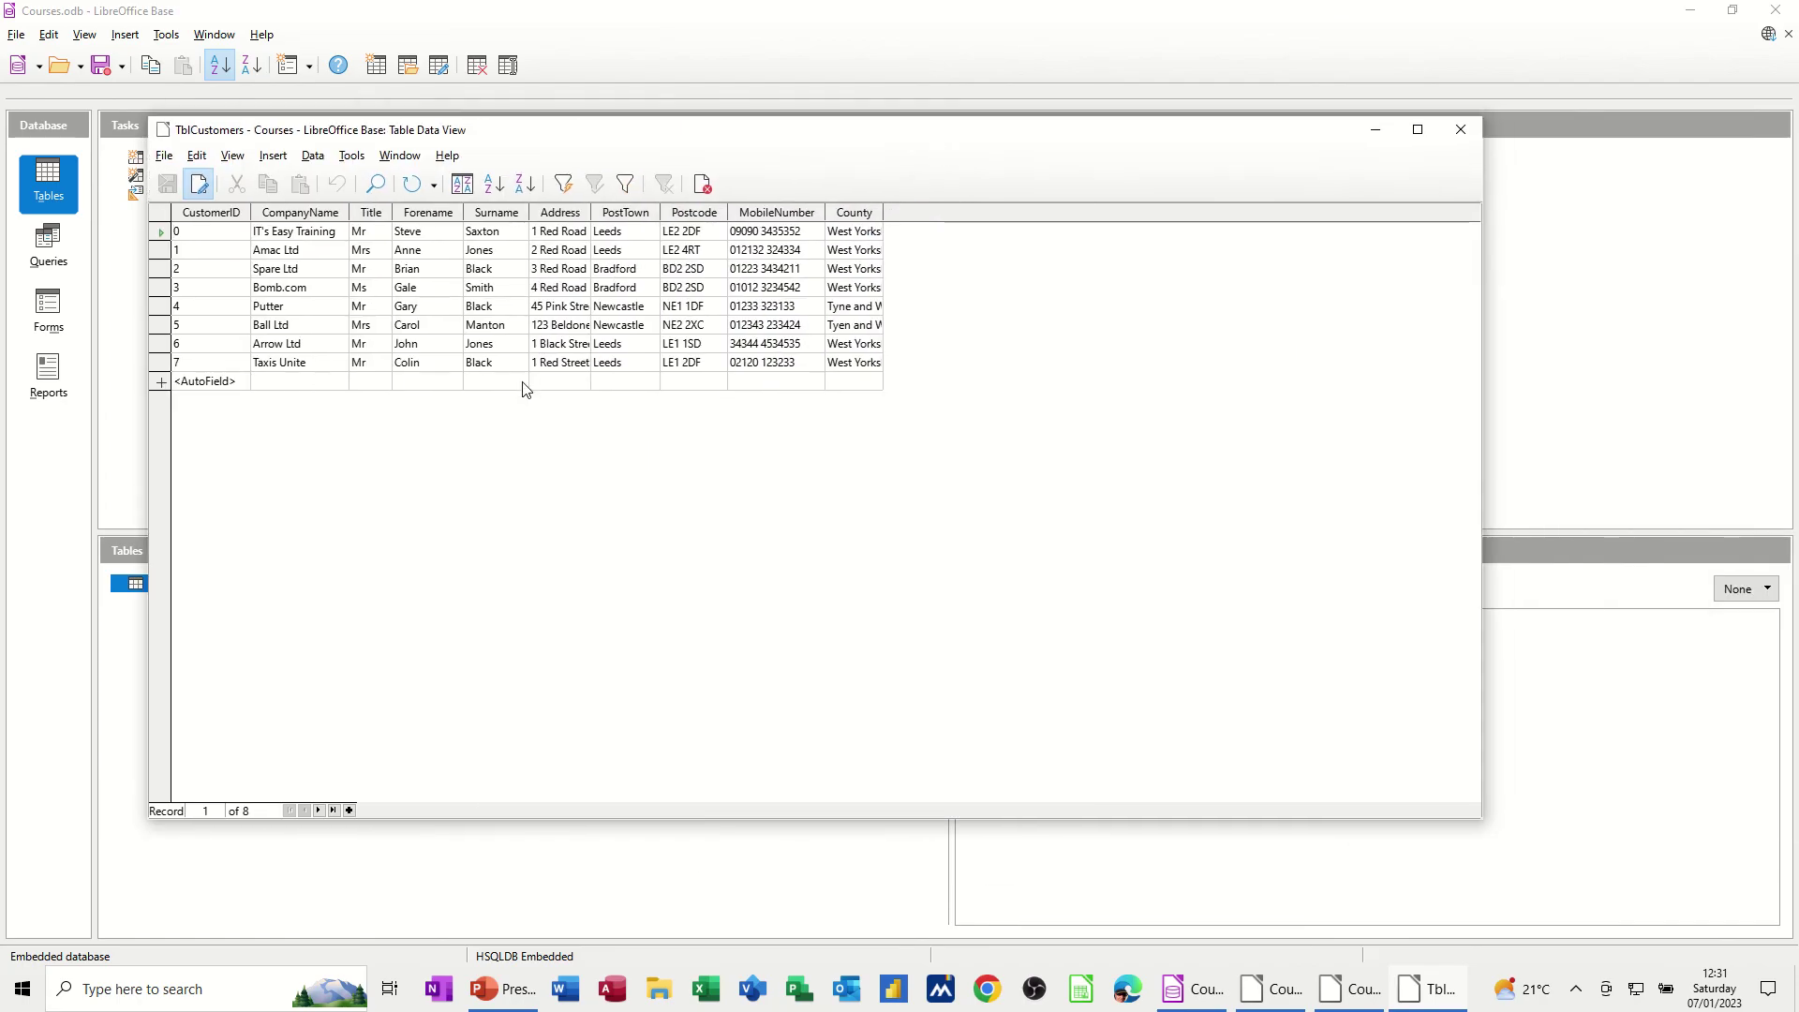
click(1463, 130)
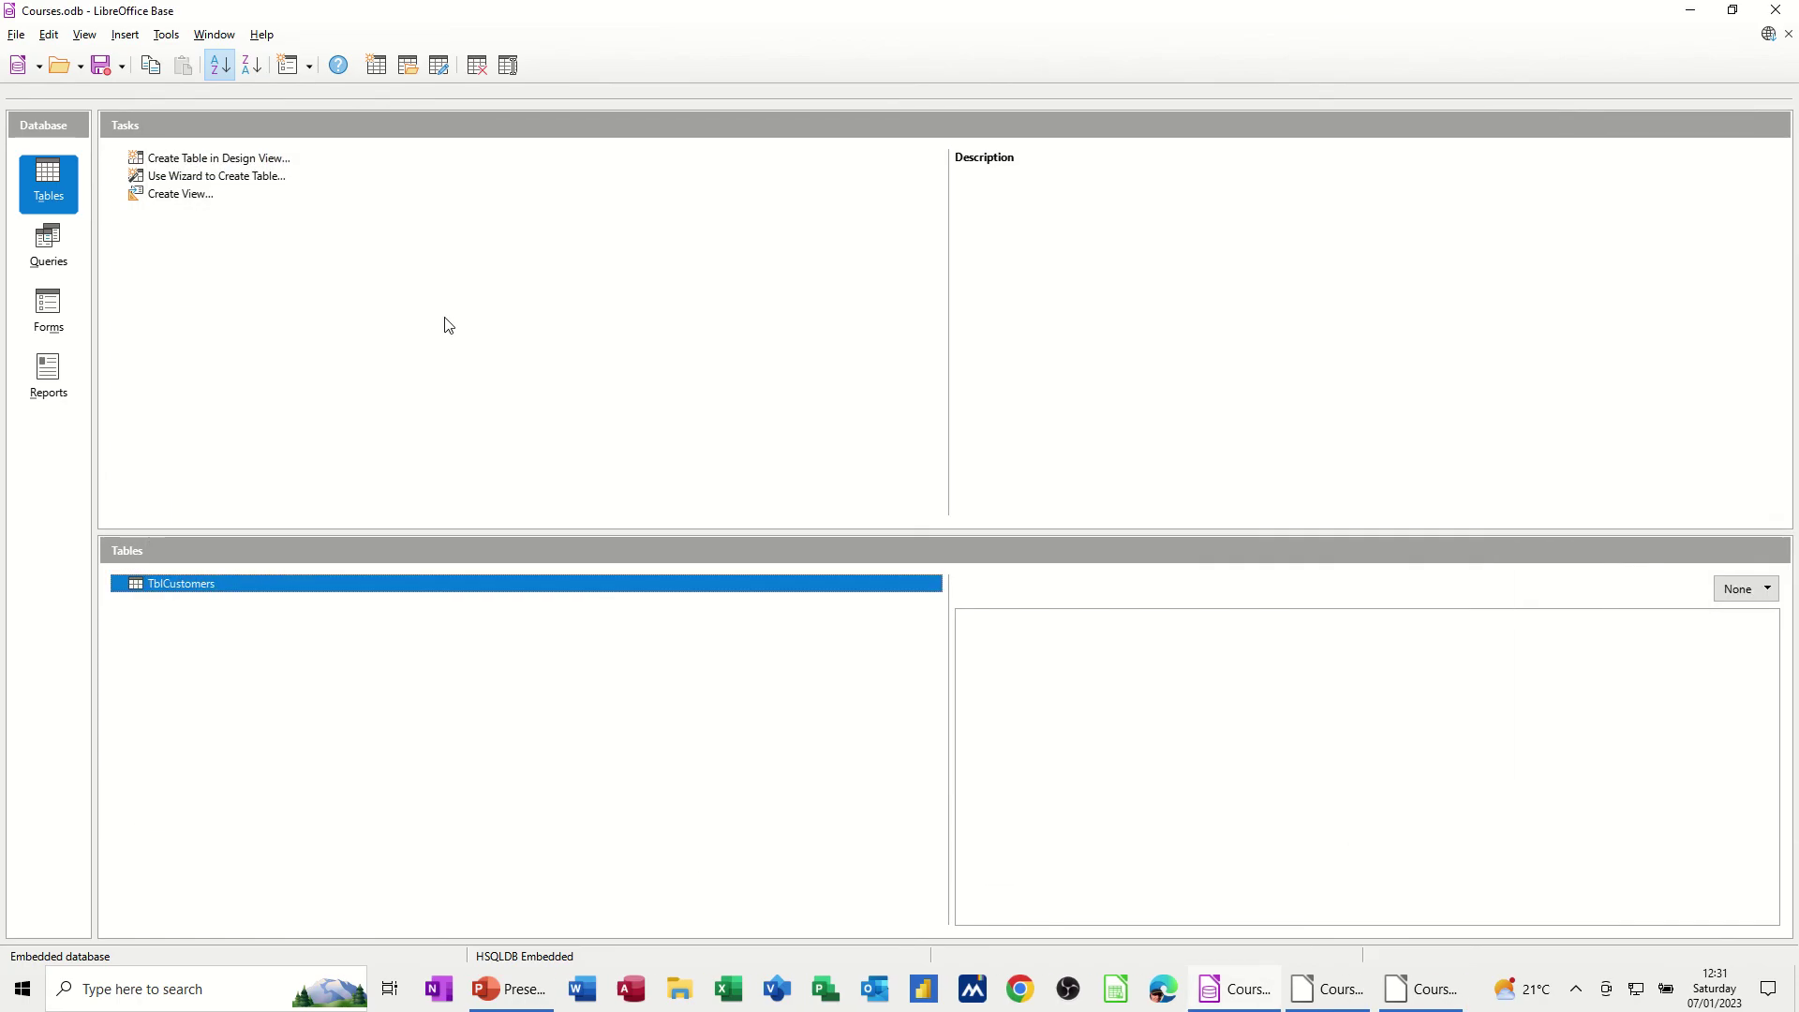
Run QryLeeds to confirm it lists four Leeds customers including Taxis Unite, then close its results
click(49, 248)
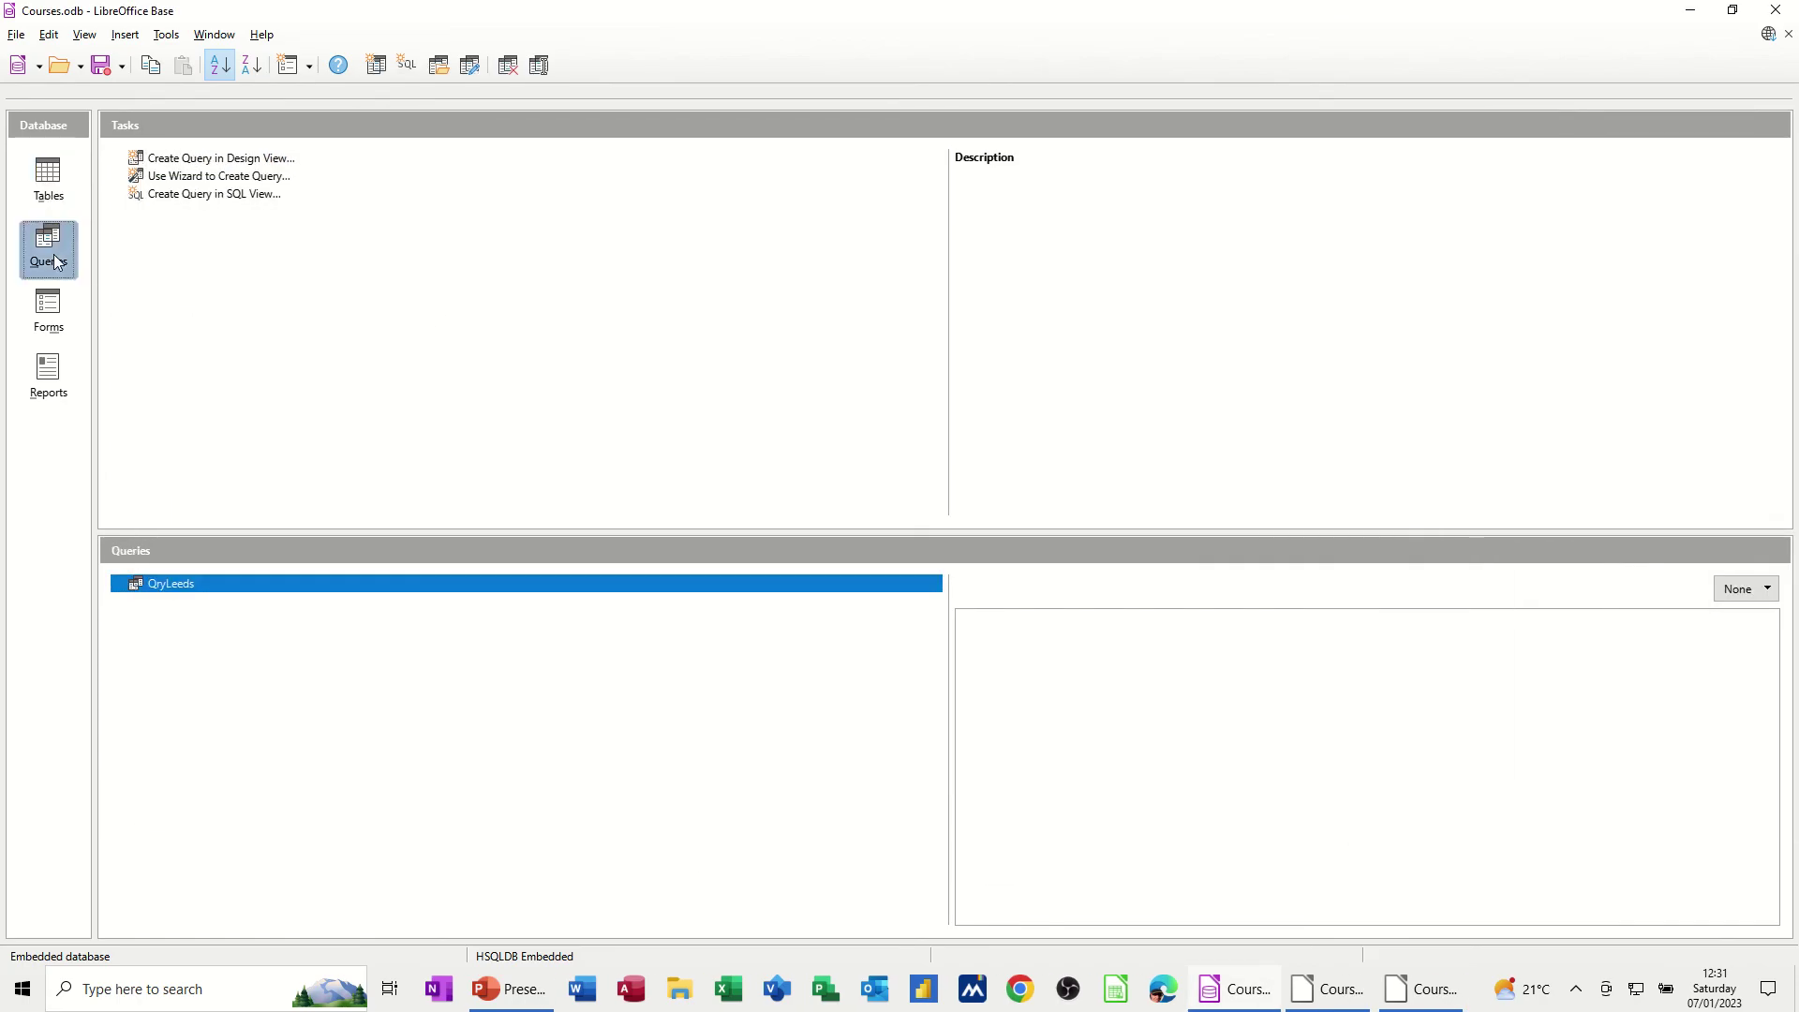
double_click(155, 589)
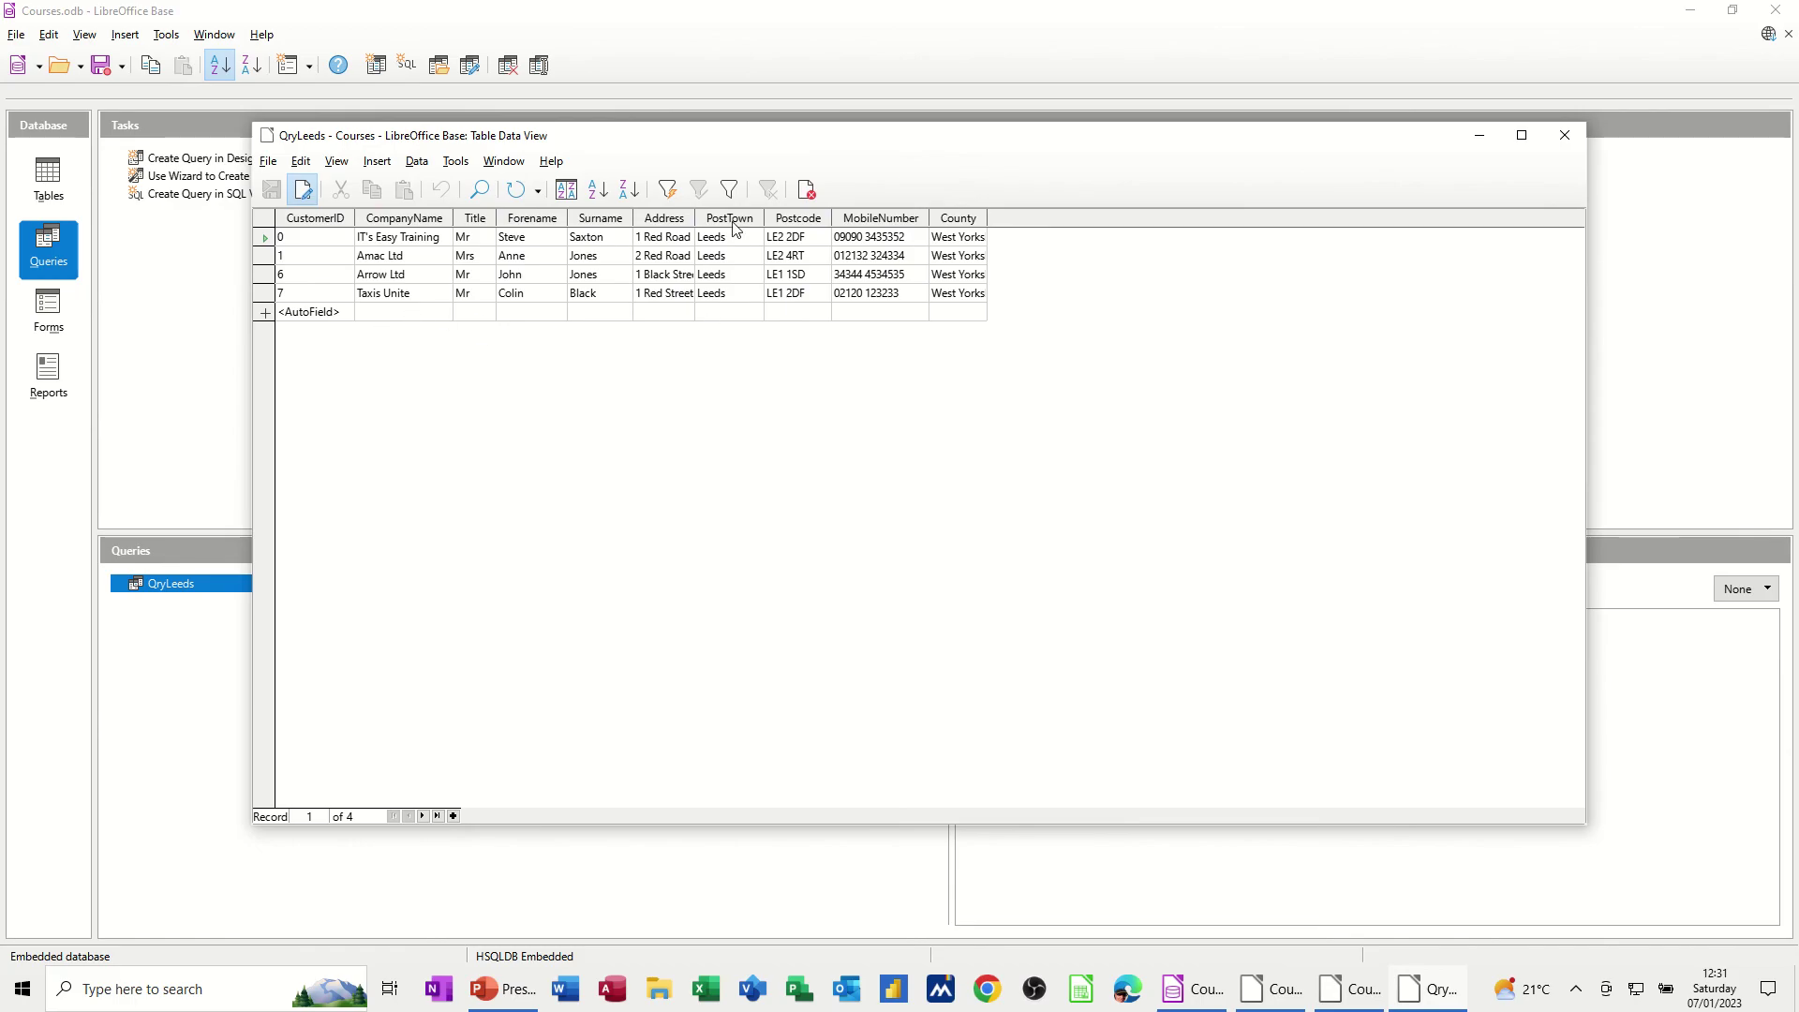
click(1564, 135)
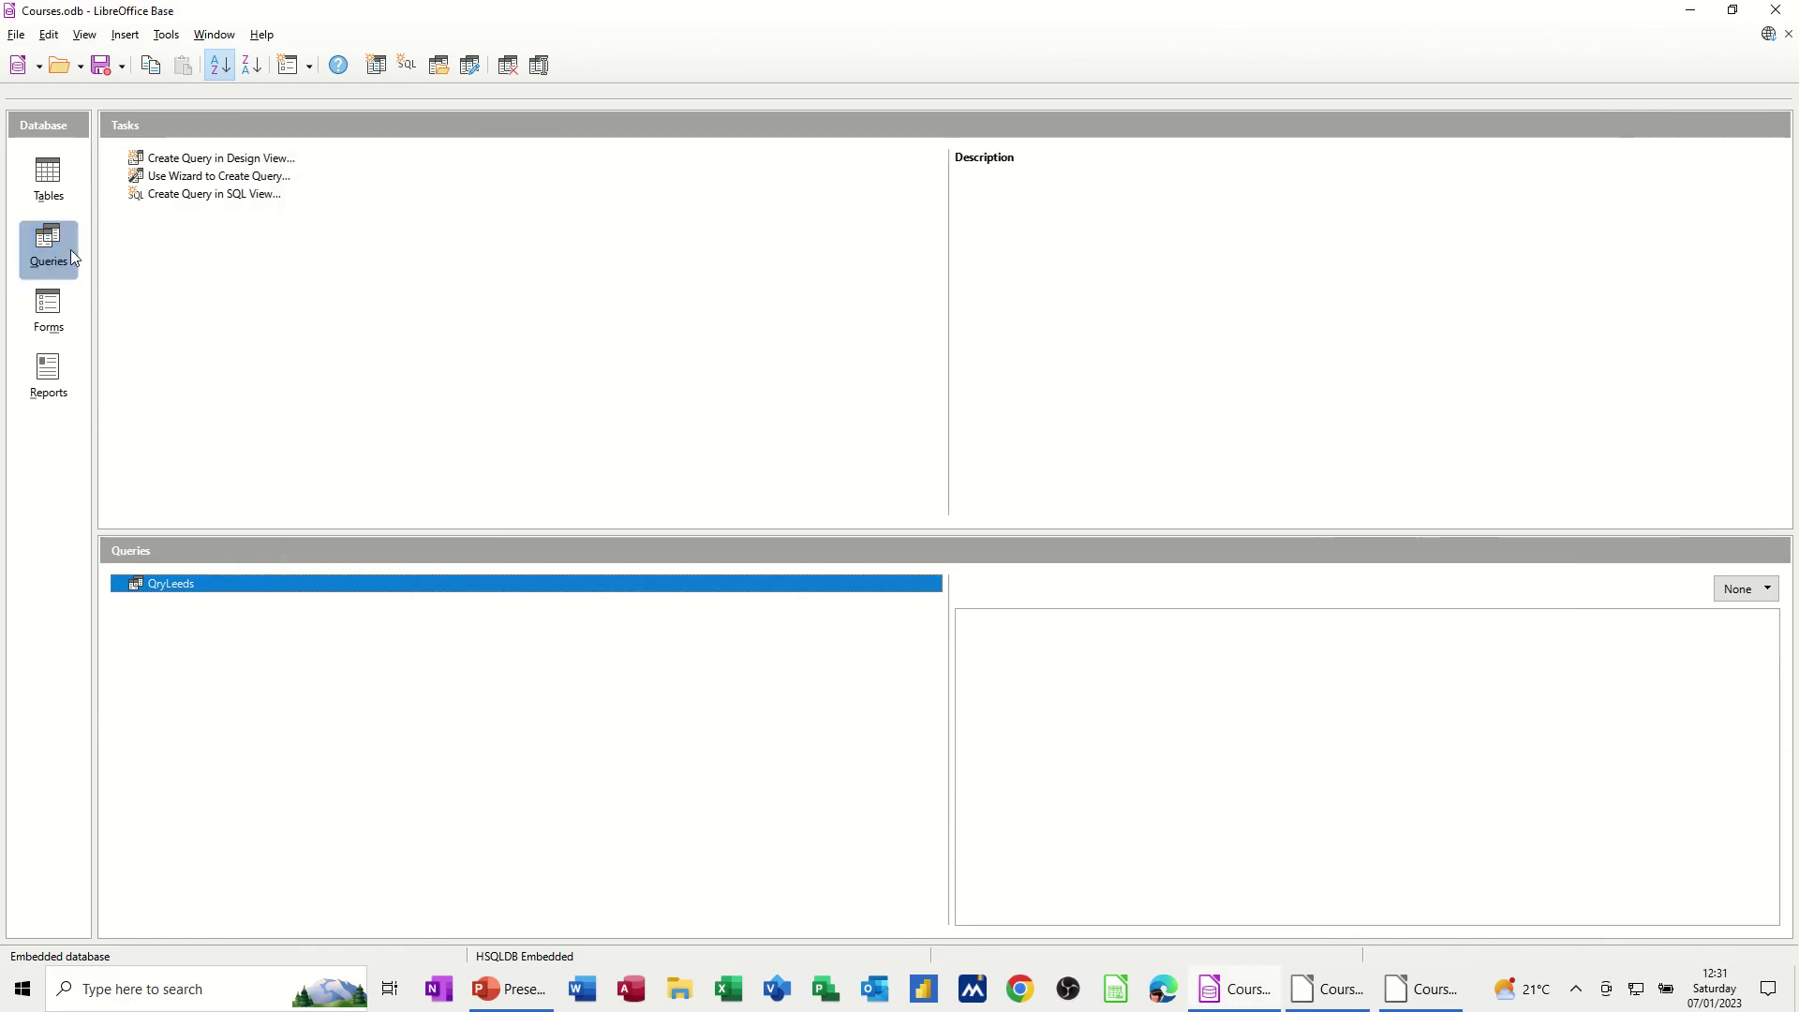
Launch the Report Wizard from Reports and keep Query:QryLeeds as the data source
click(49, 377)
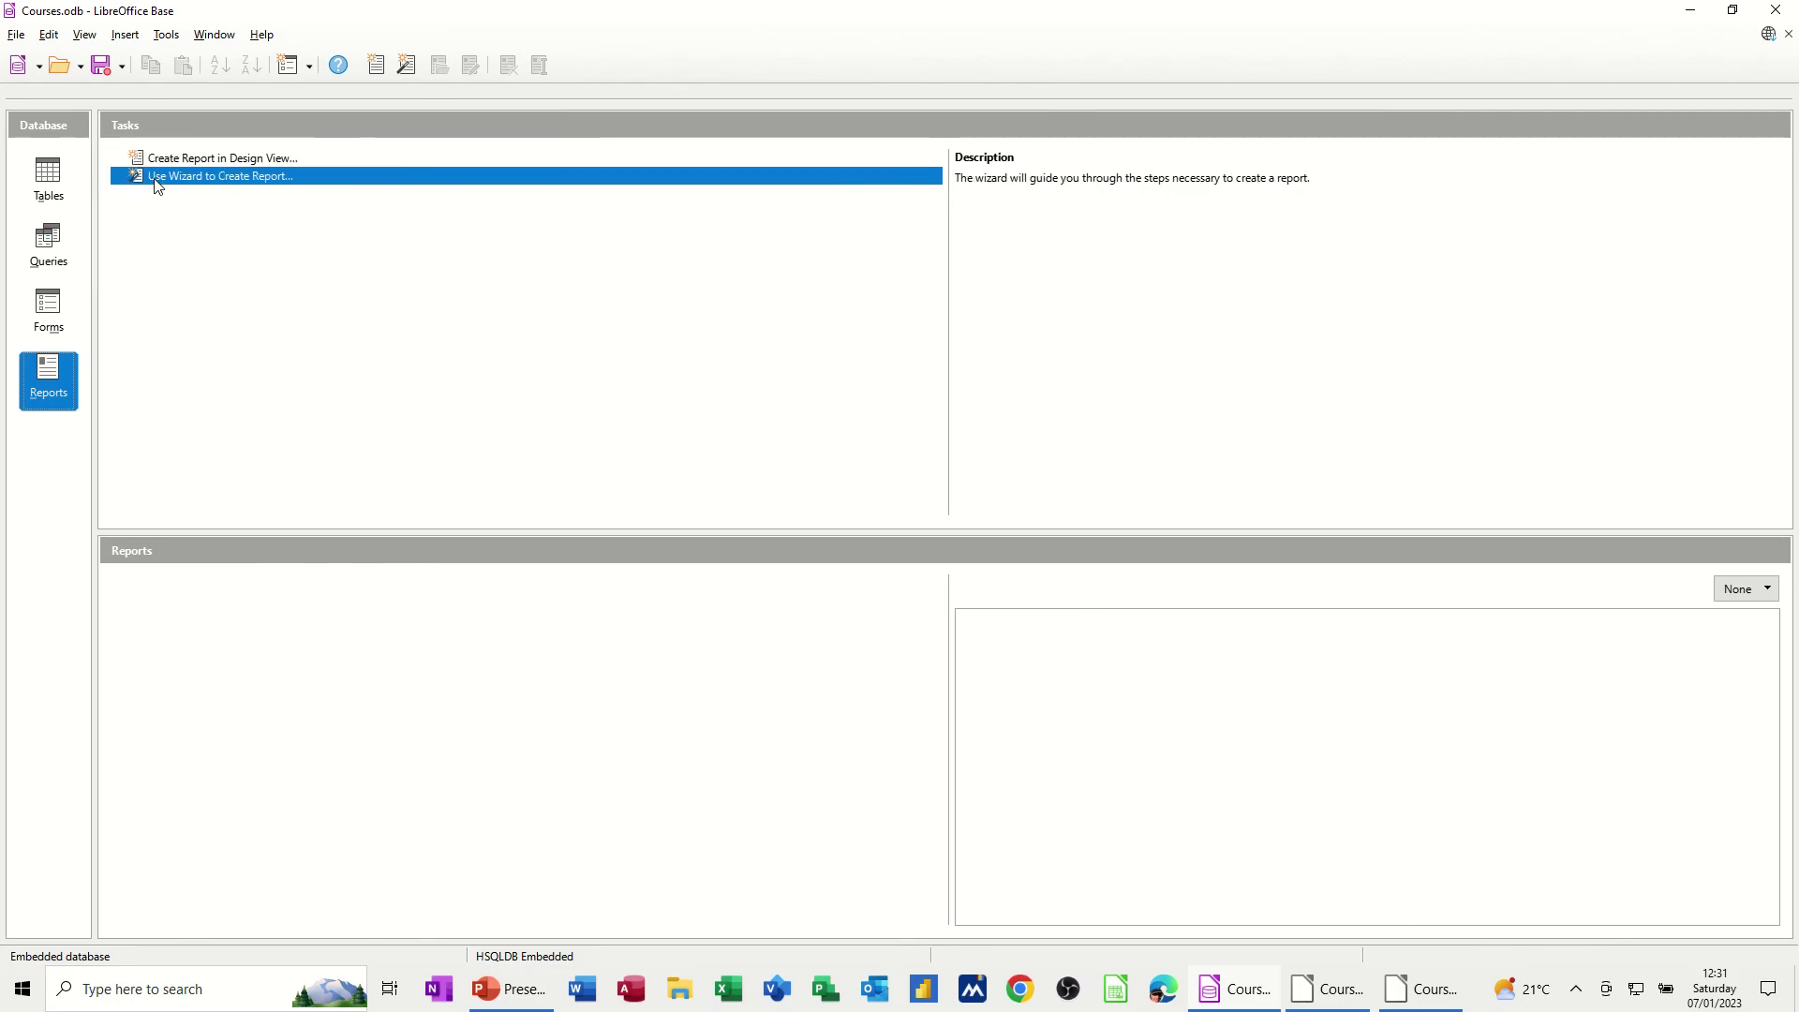
click(204, 177)
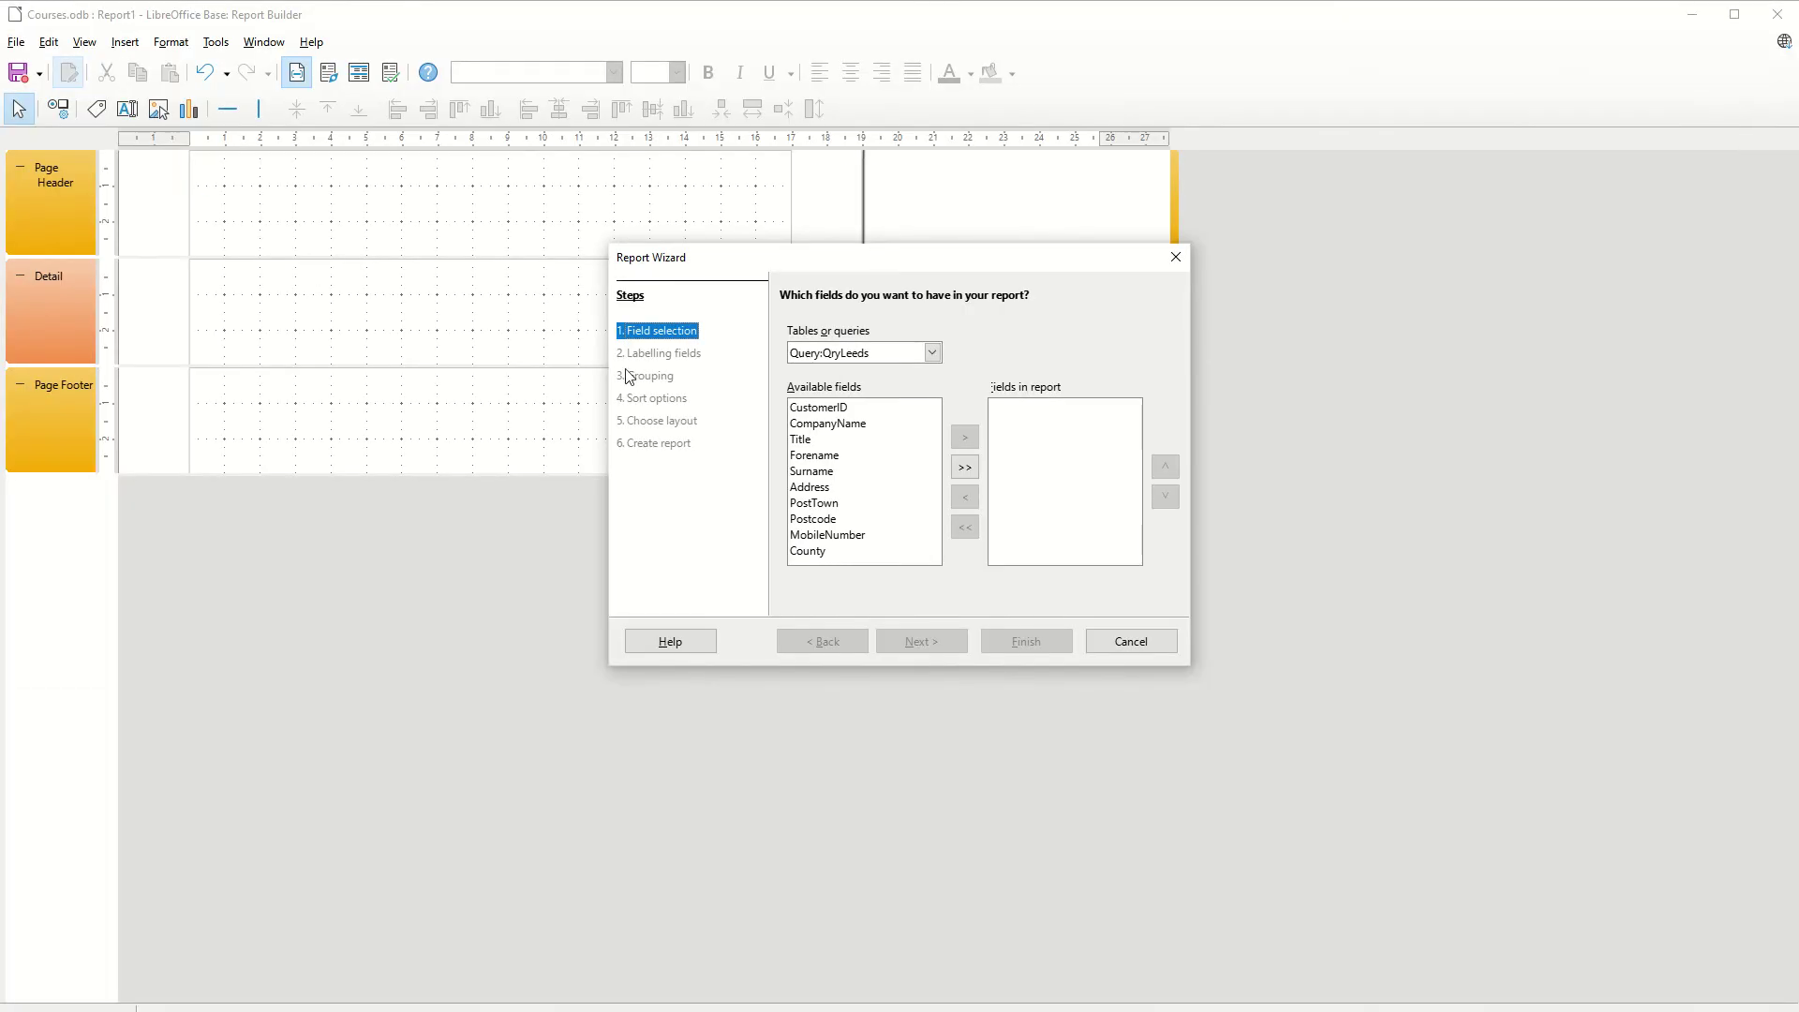
drag(757, 260, 440, 239)
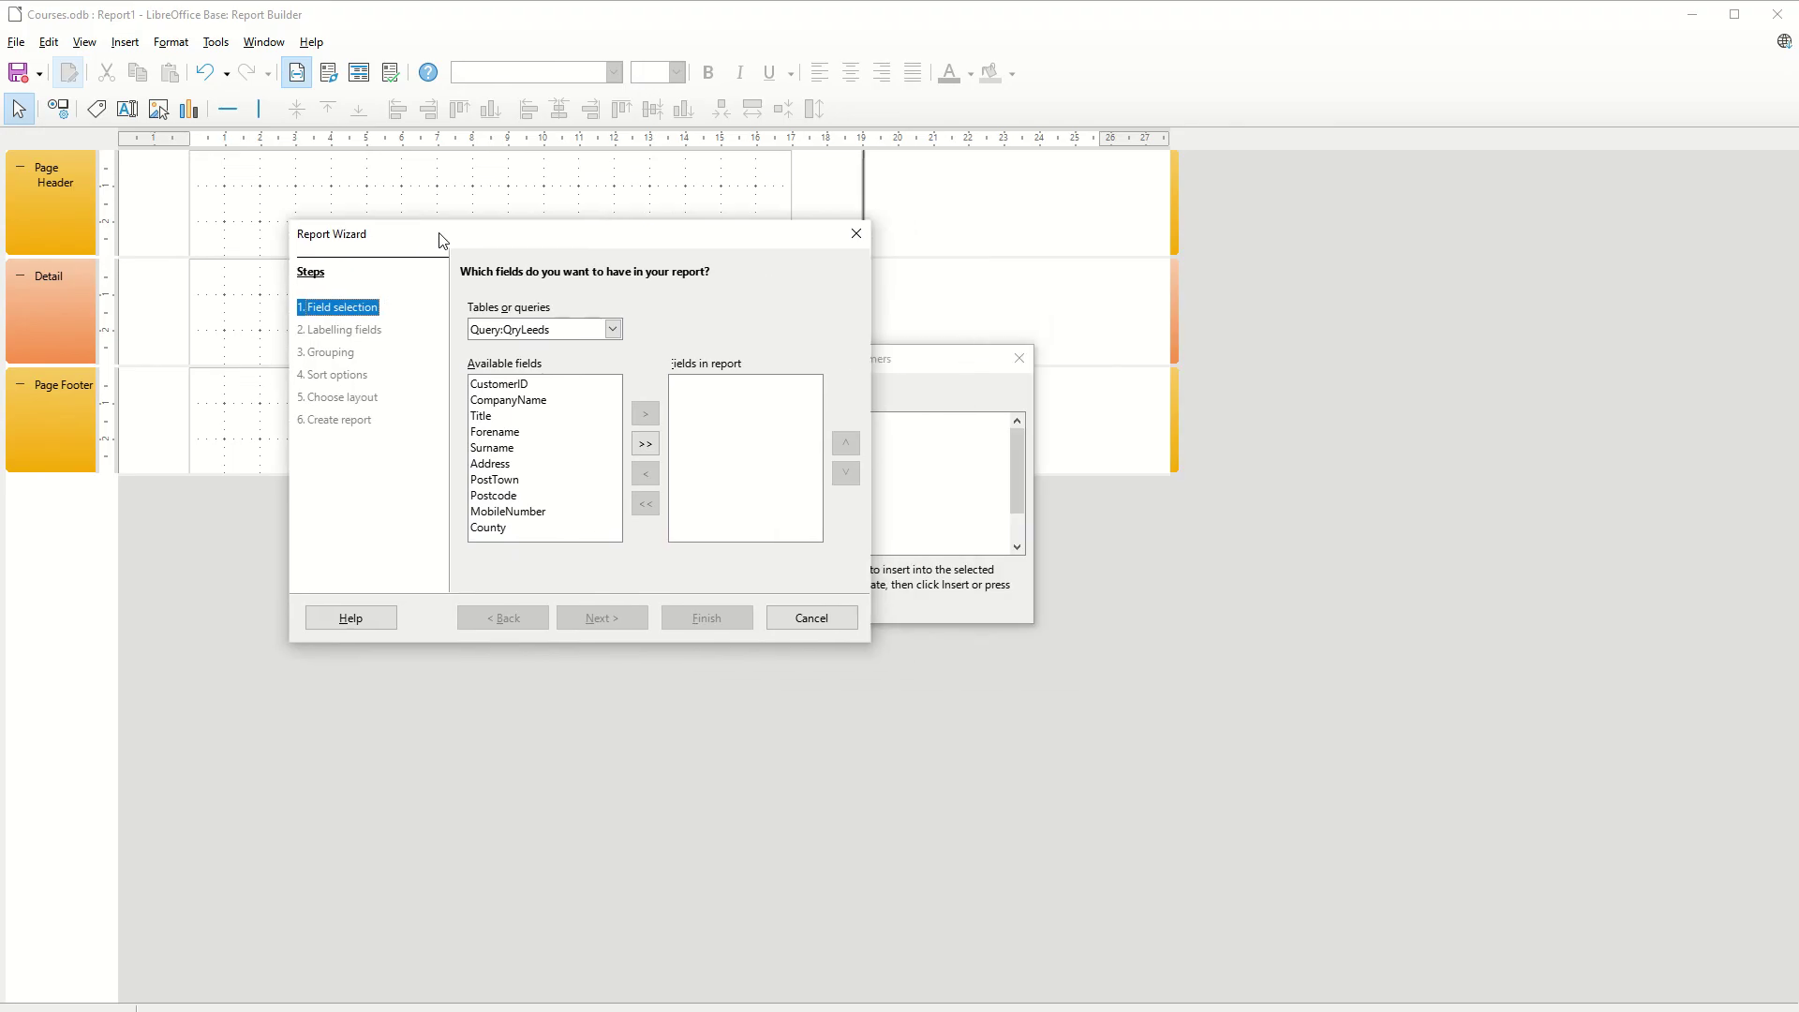
click(609, 332)
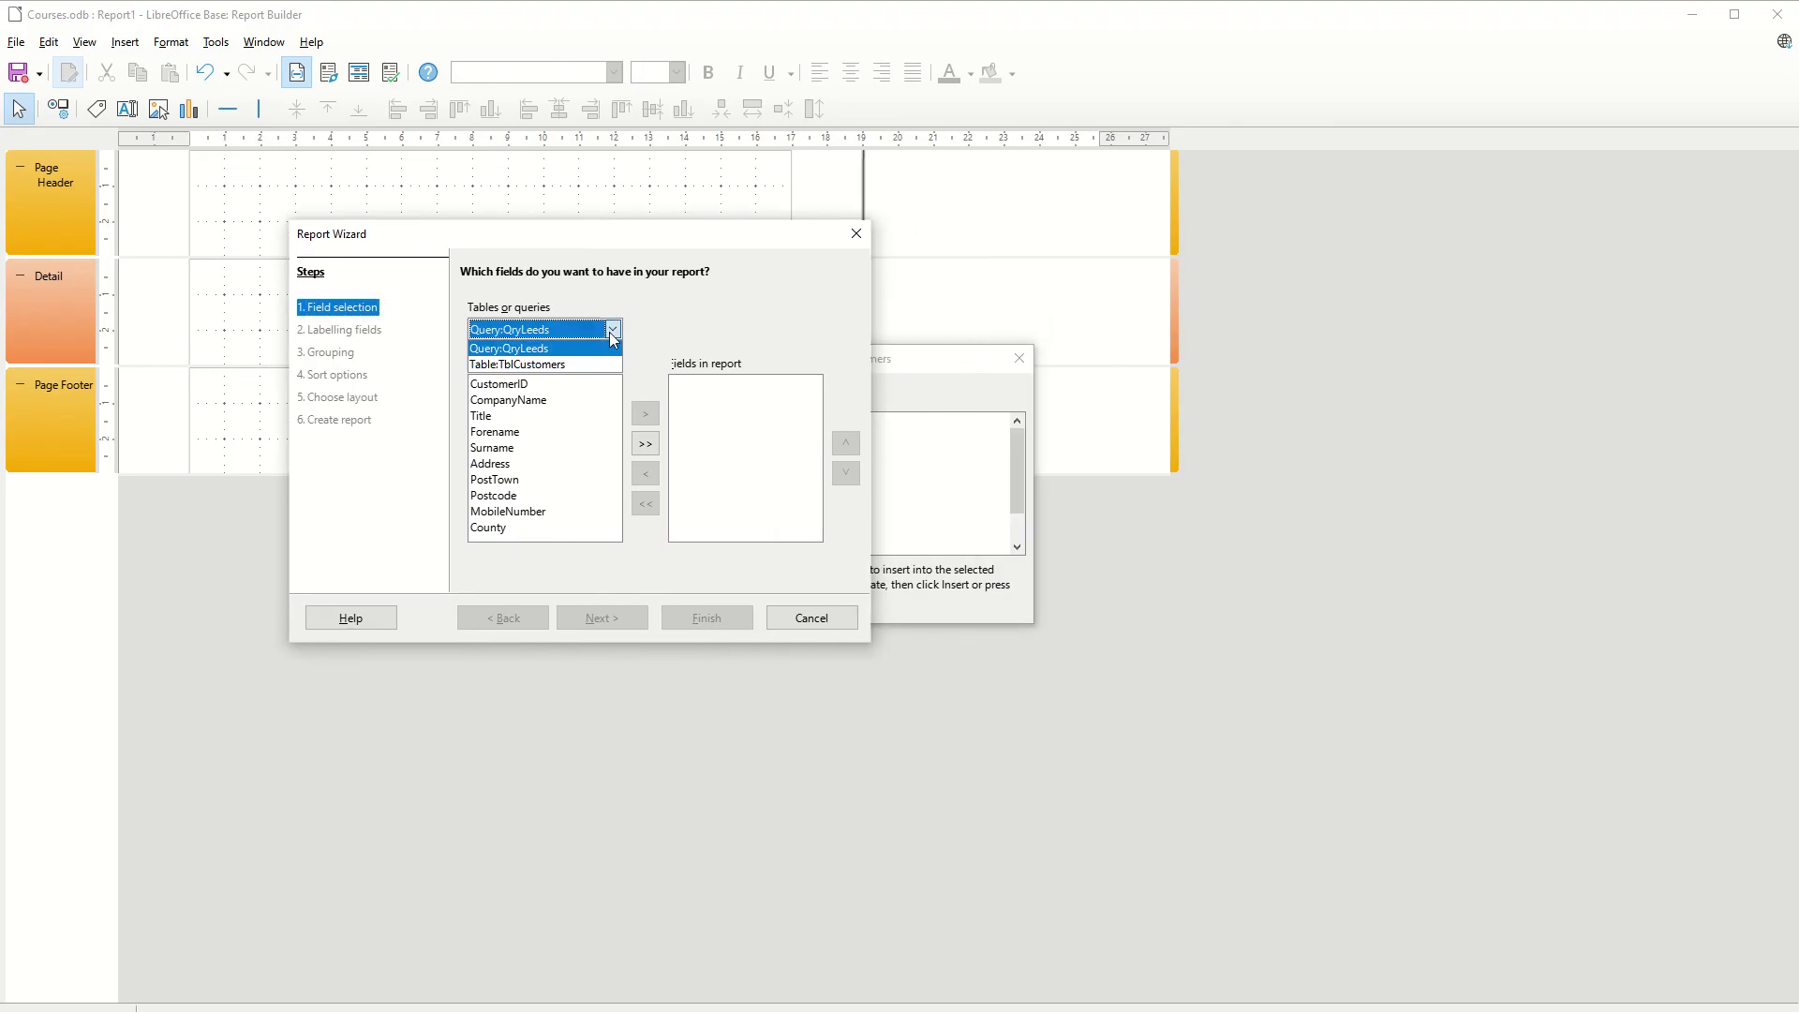
click(528, 348)
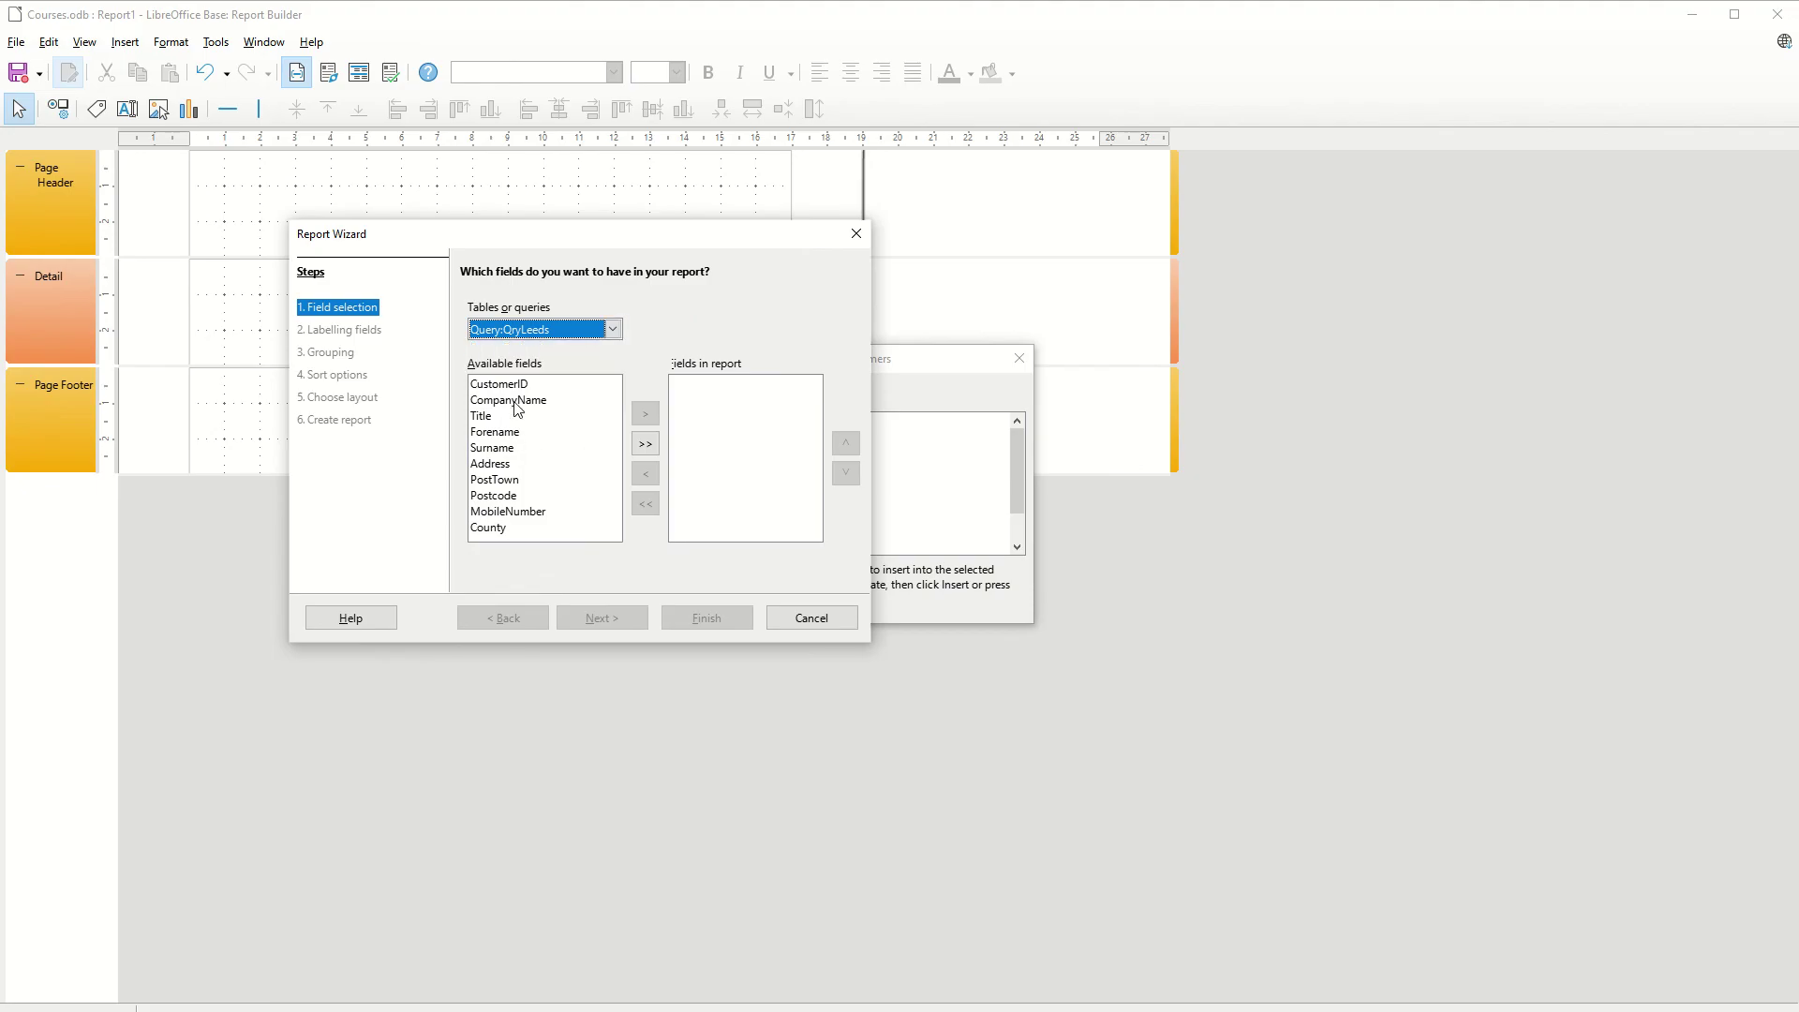
Add CompanyName, Title, Forename, Surname and PostTown to the report's fields
click(519, 386)
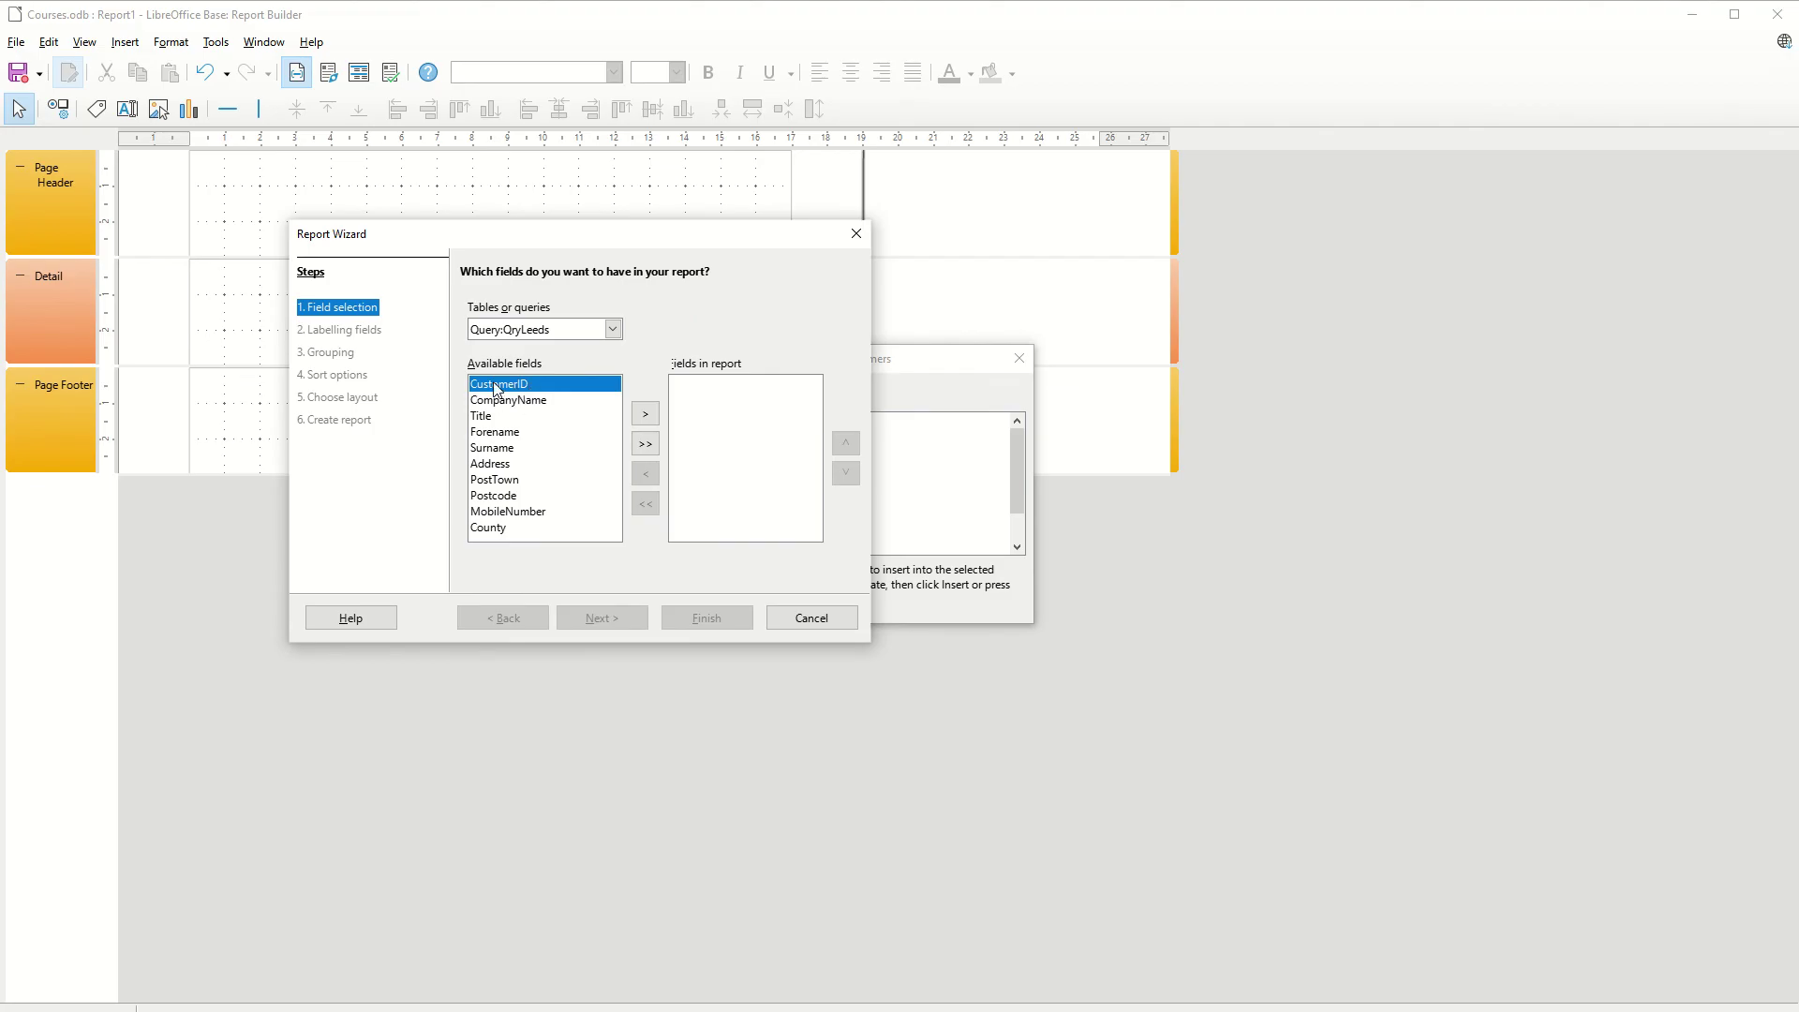
click(521, 400)
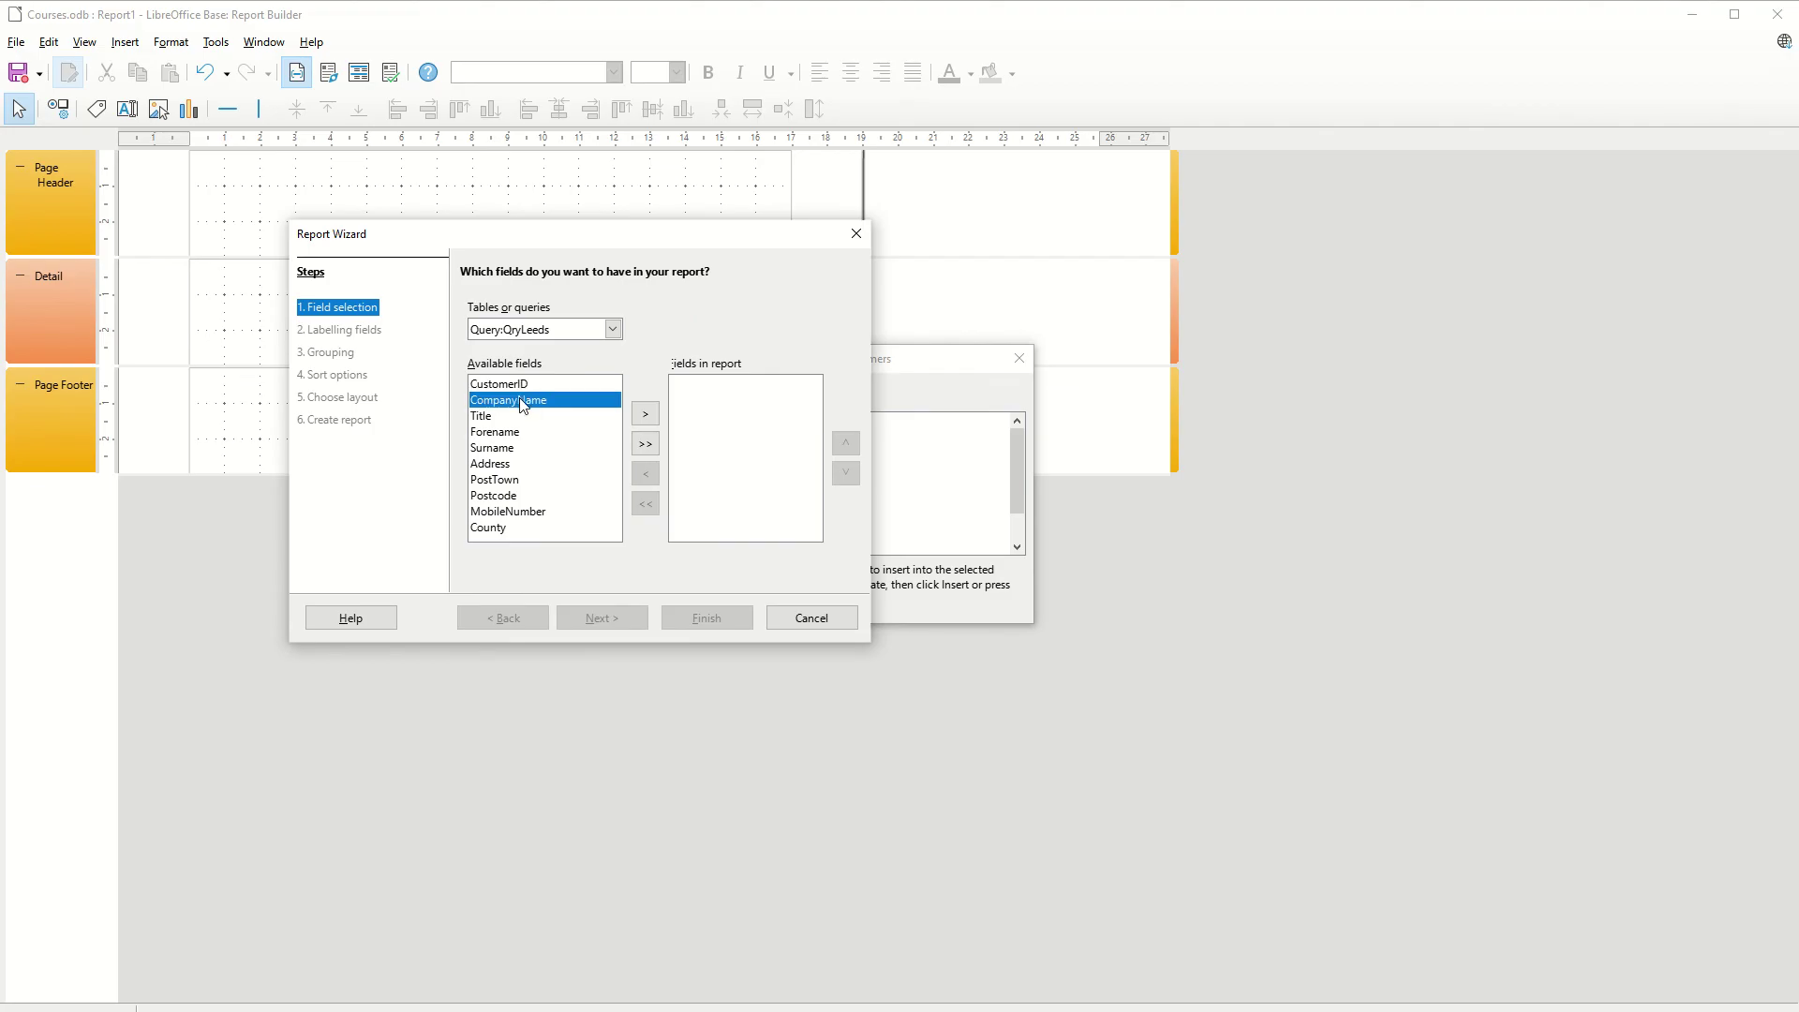
click(645, 413)
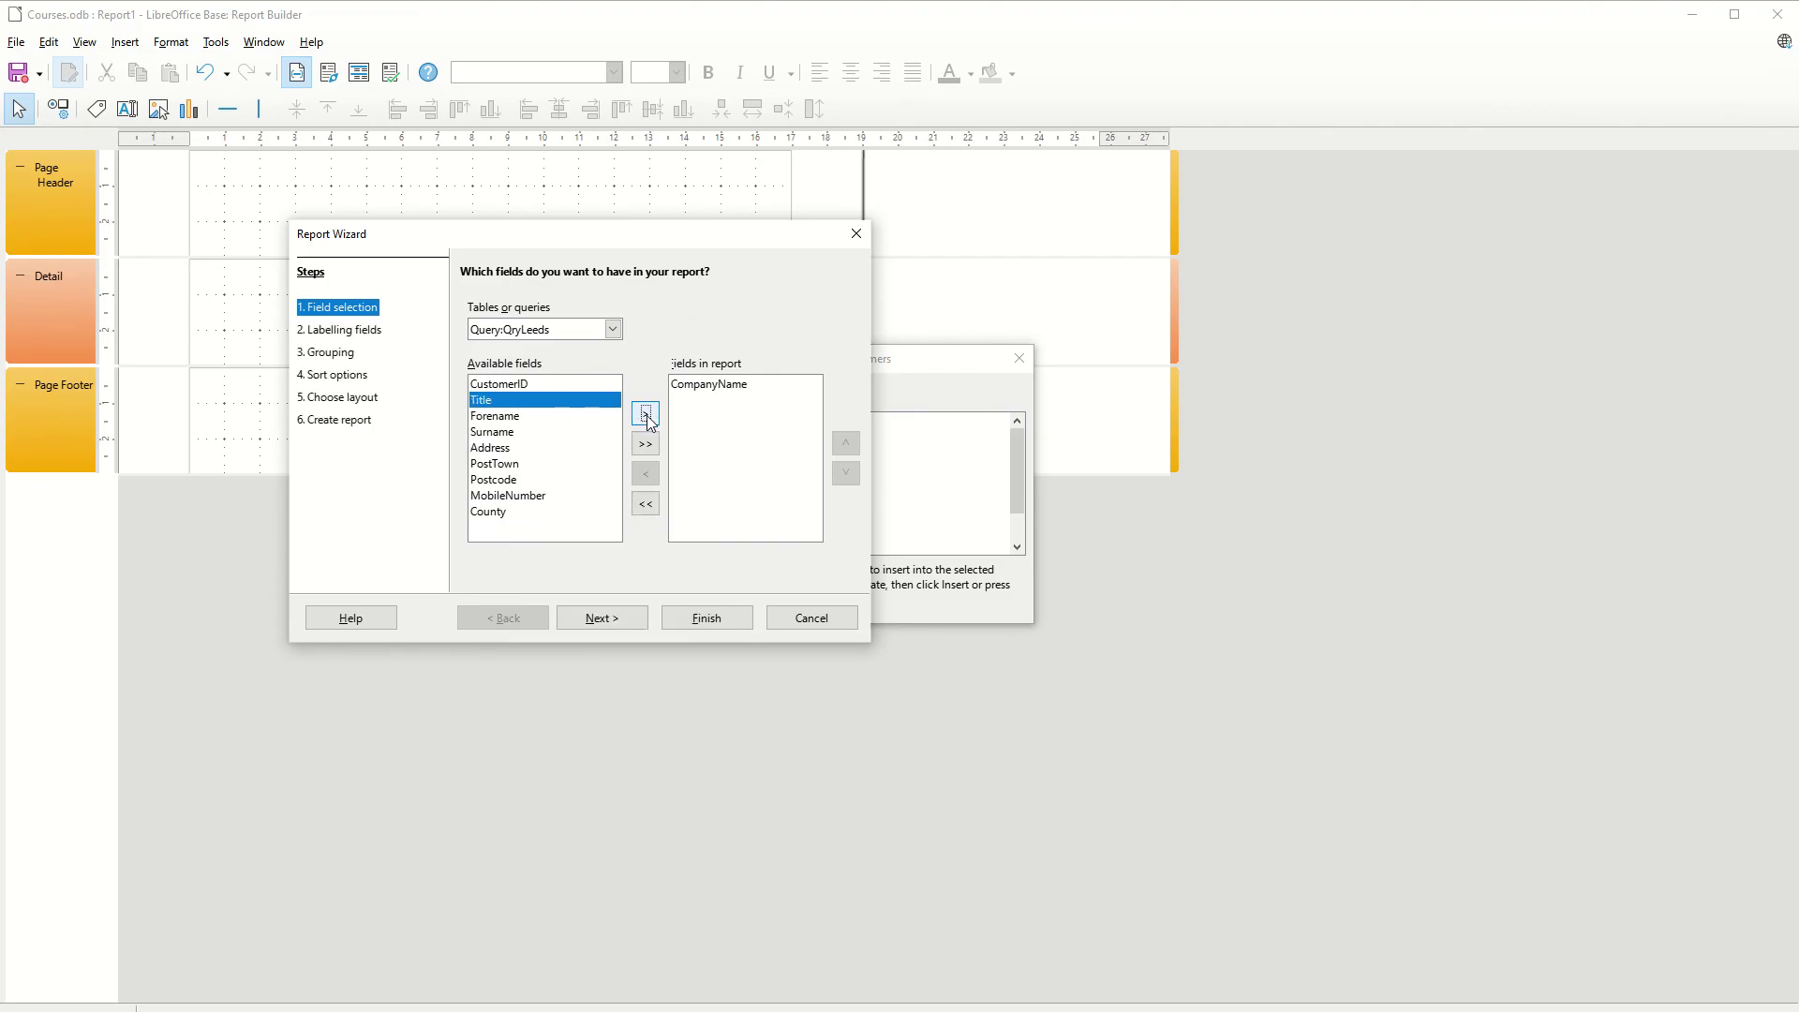
click(645, 414)
click(645, 414)
click(646, 415)
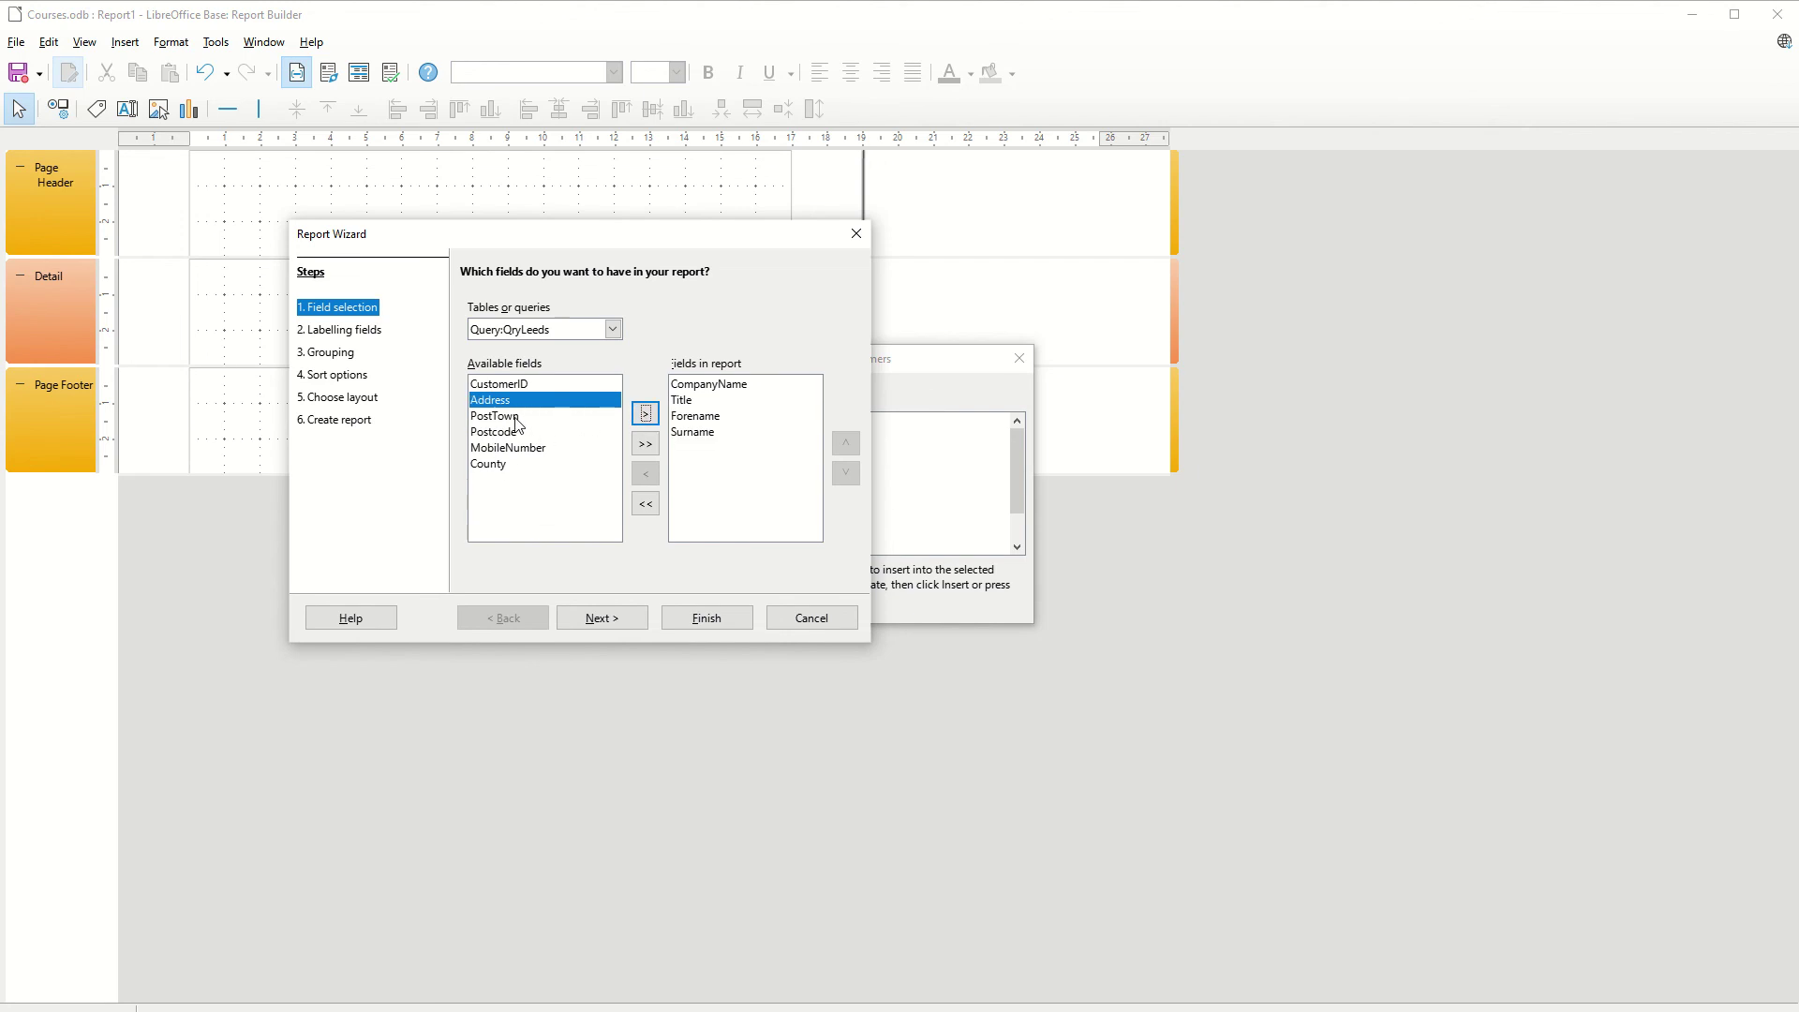
click(616, 418)
click(644, 417)
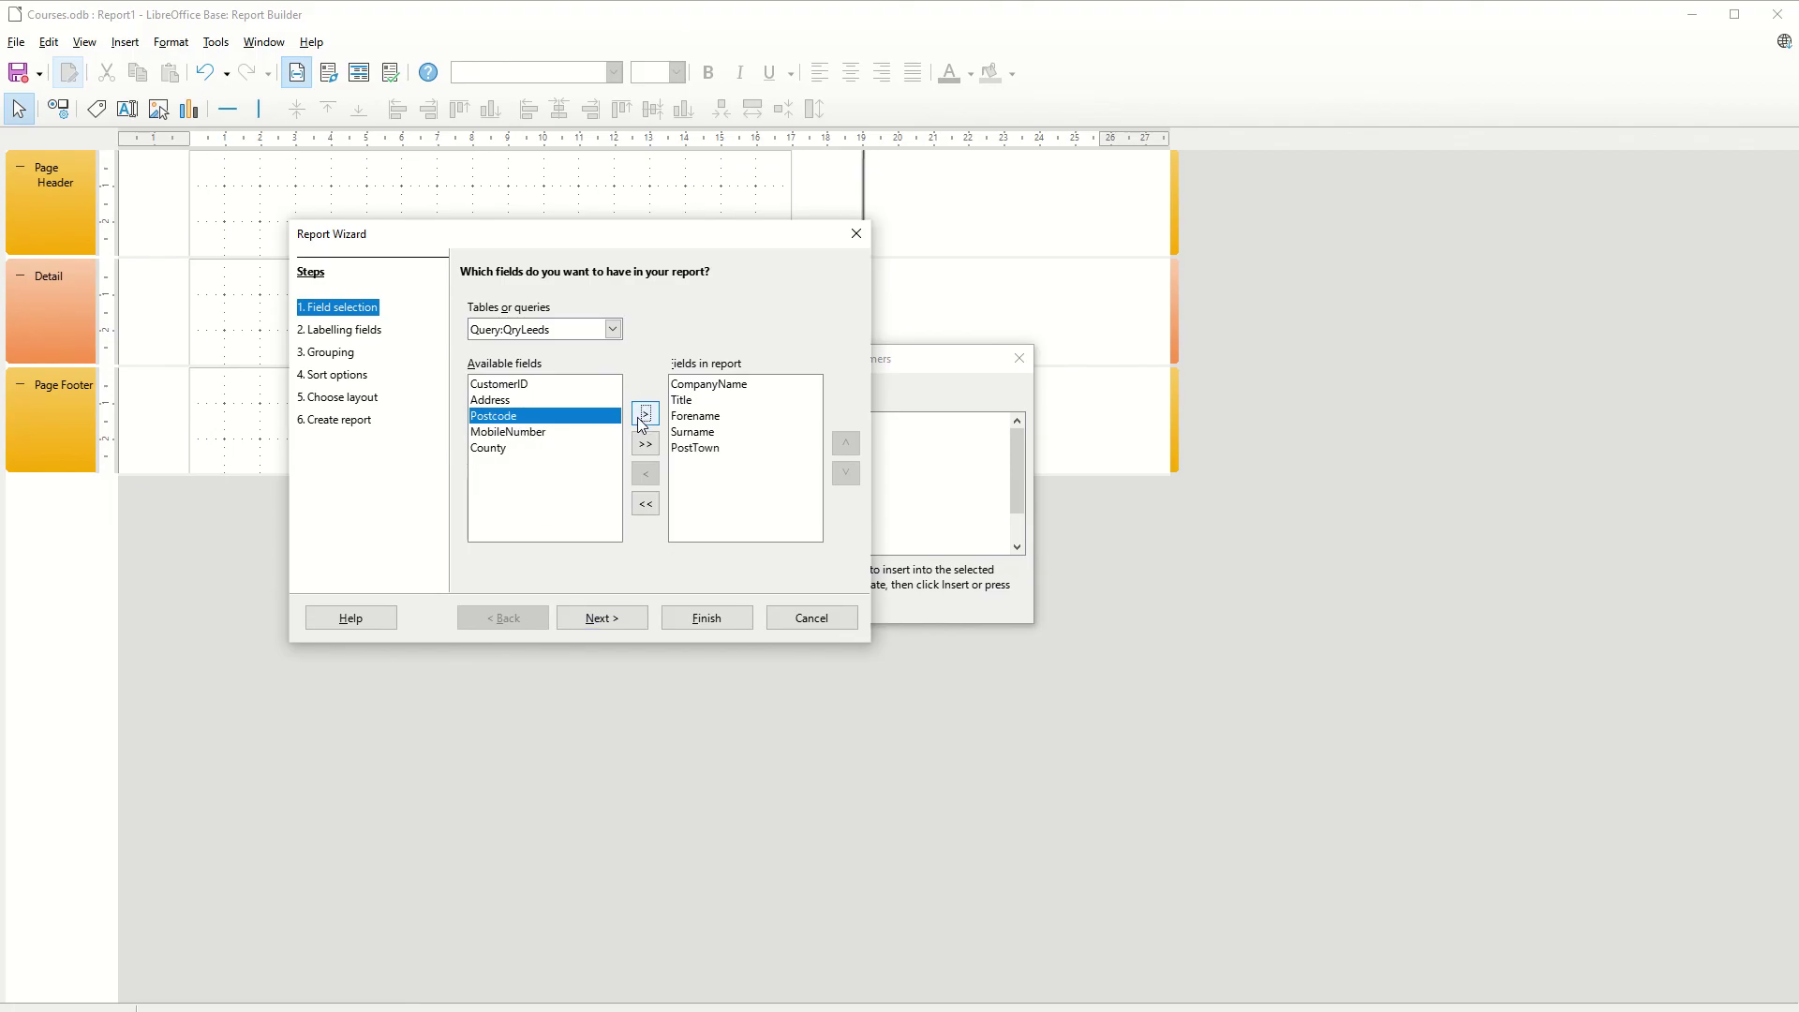
Keep the default labels, add CompanyName to Groupings, and advance to the sort options
click(606, 620)
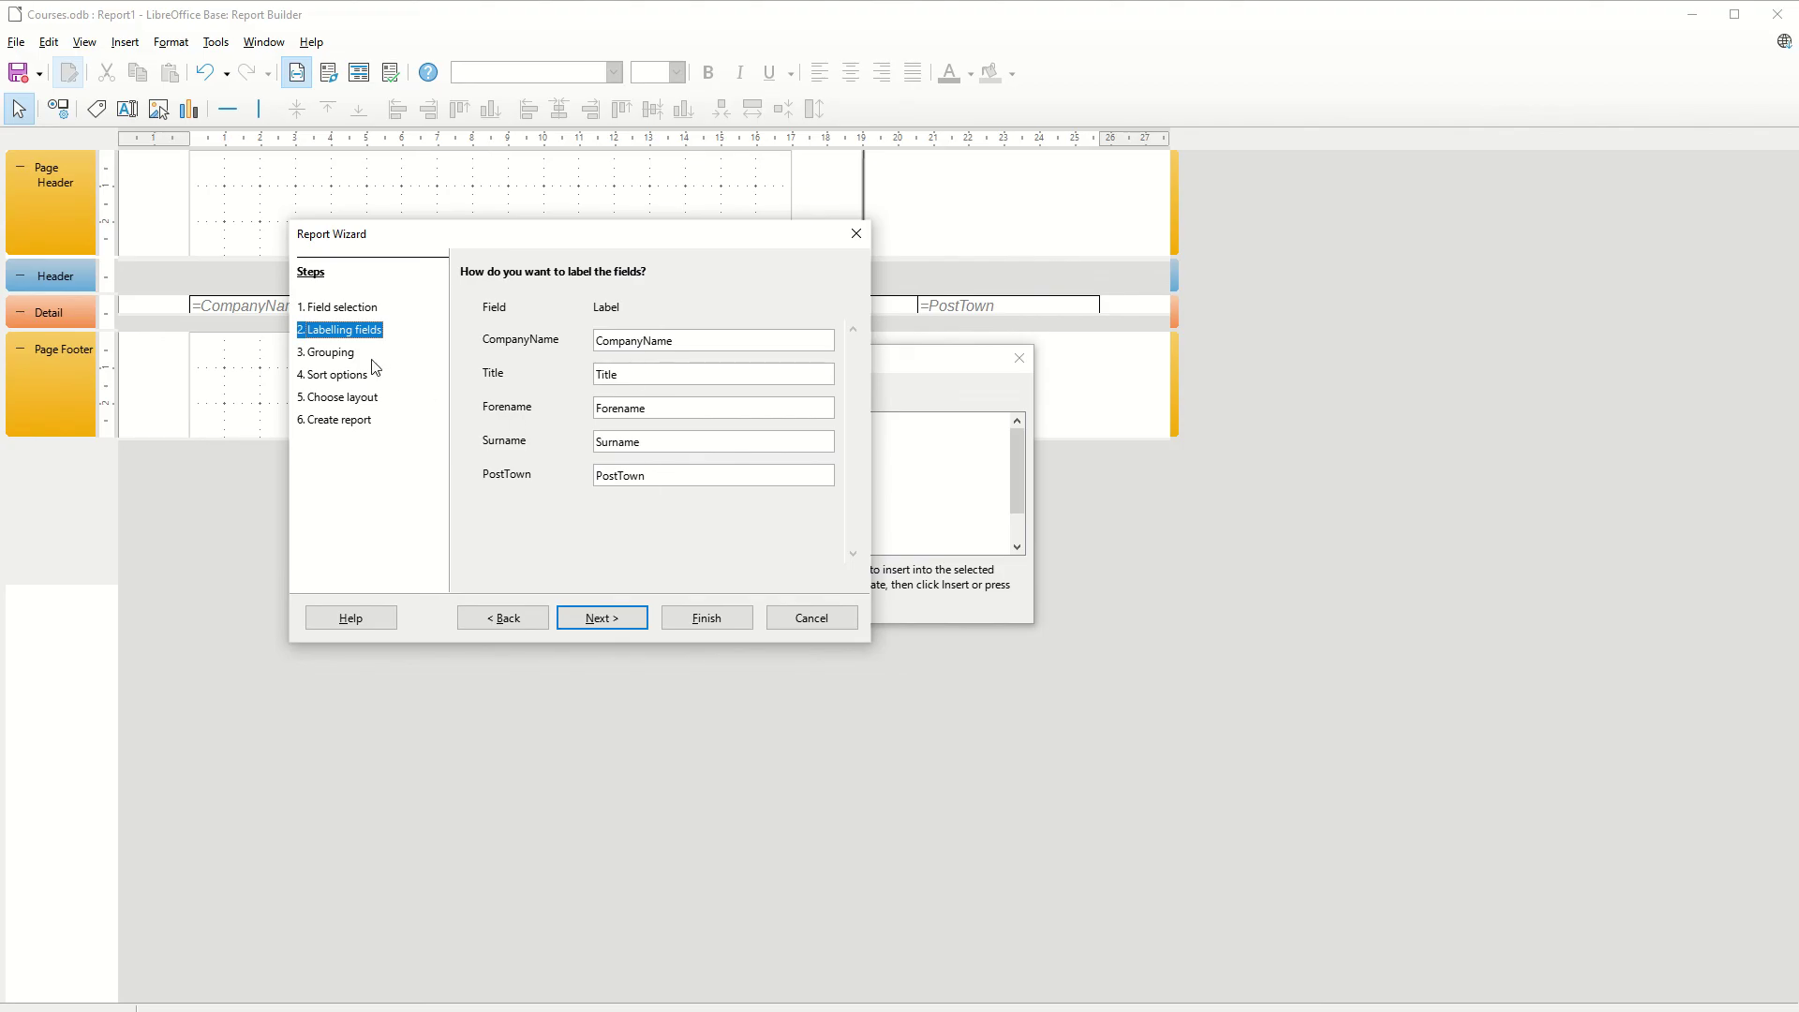
click(596, 621)
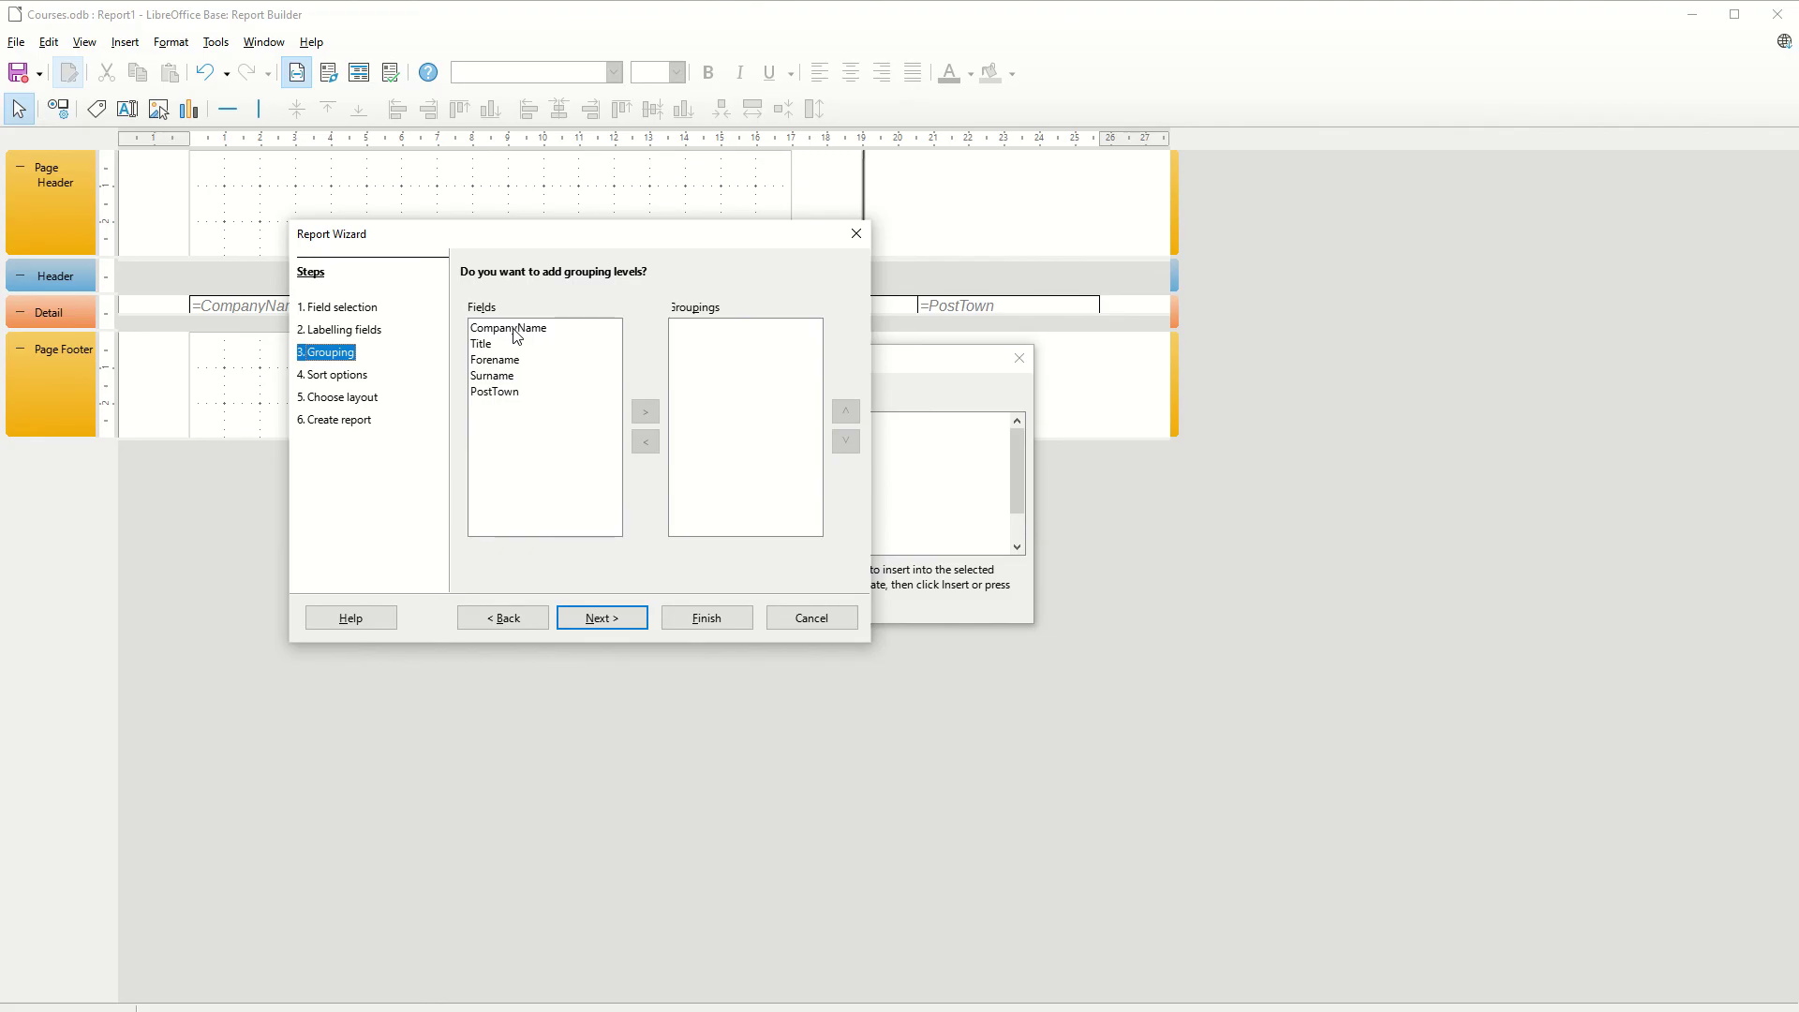
click(518, 392)
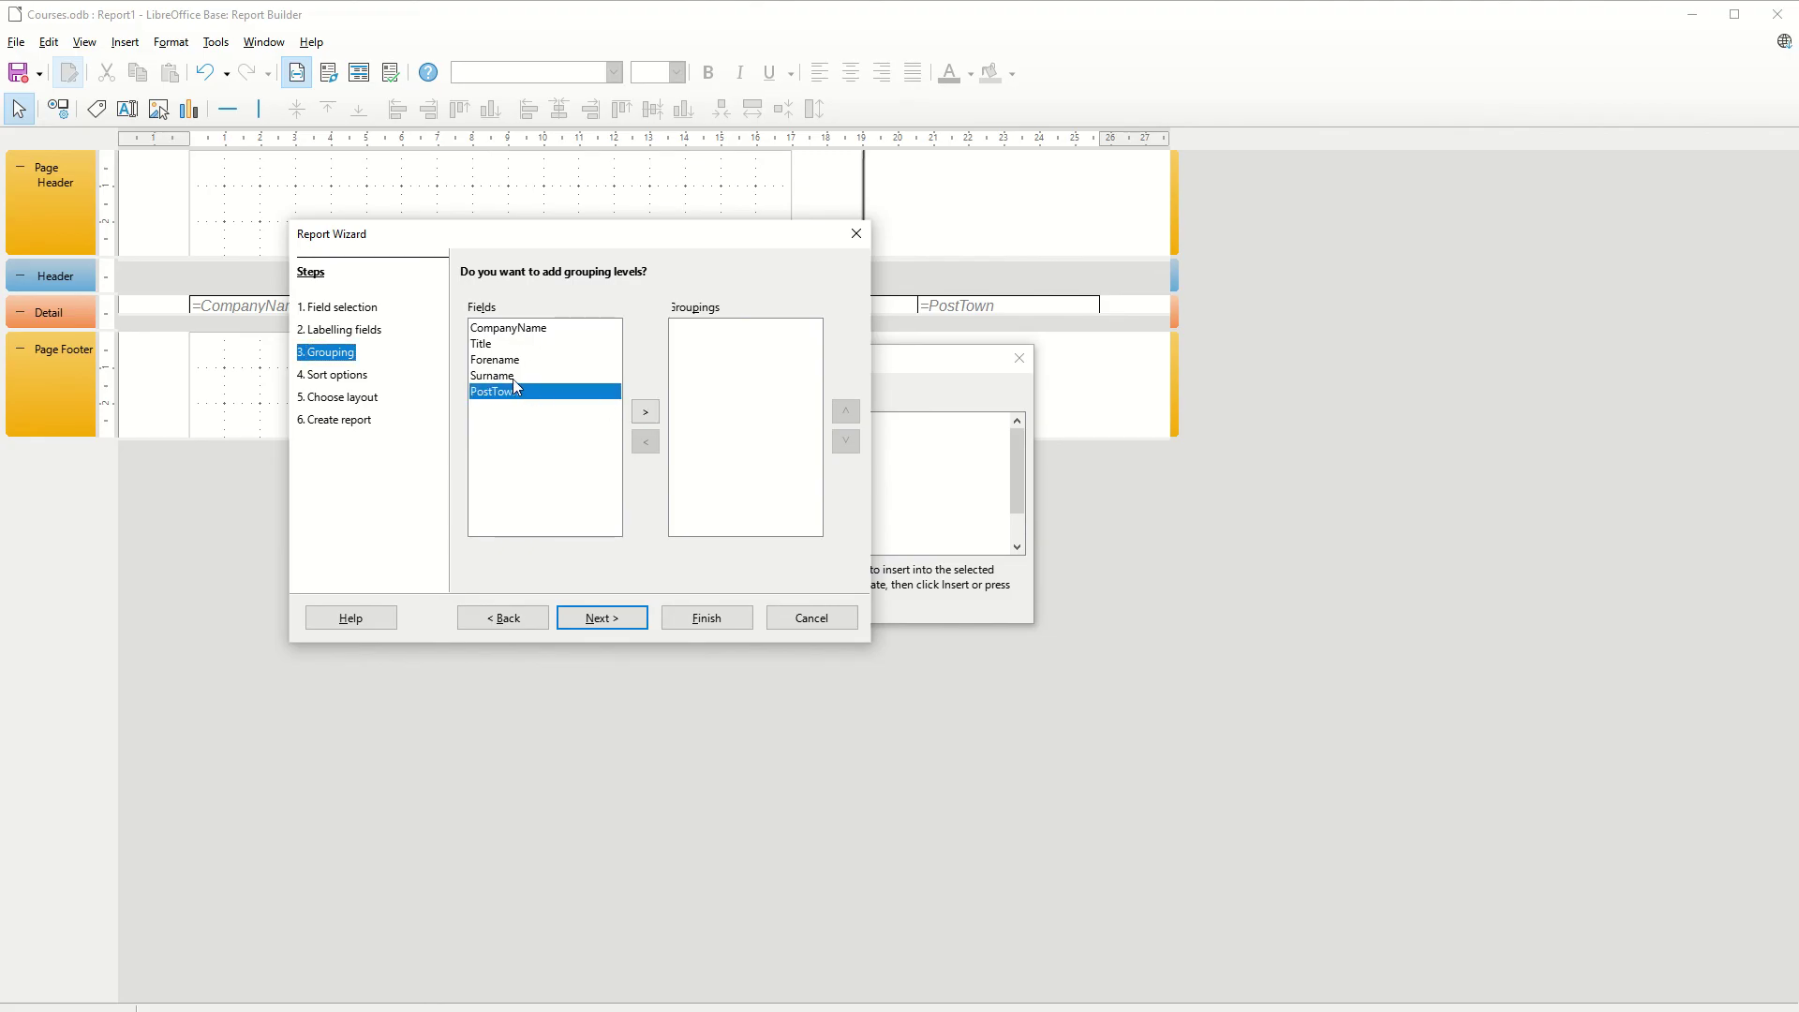
click(523, 333)
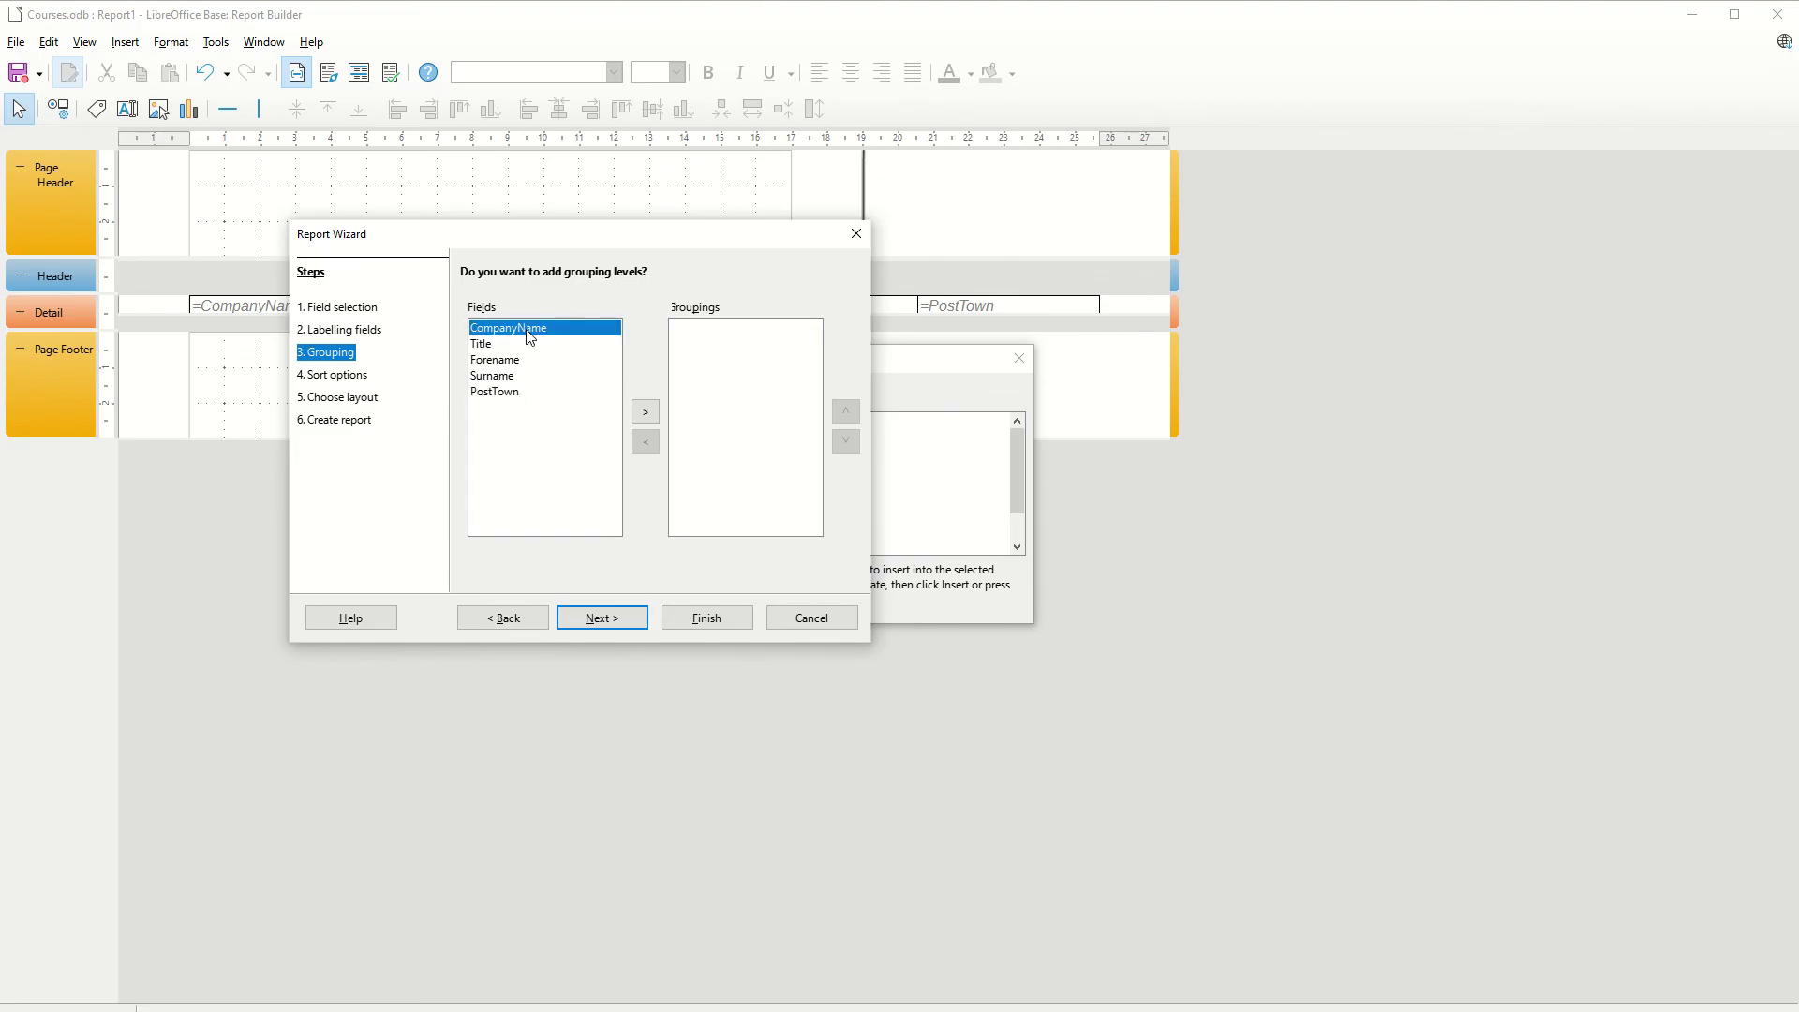
click(646, 411)
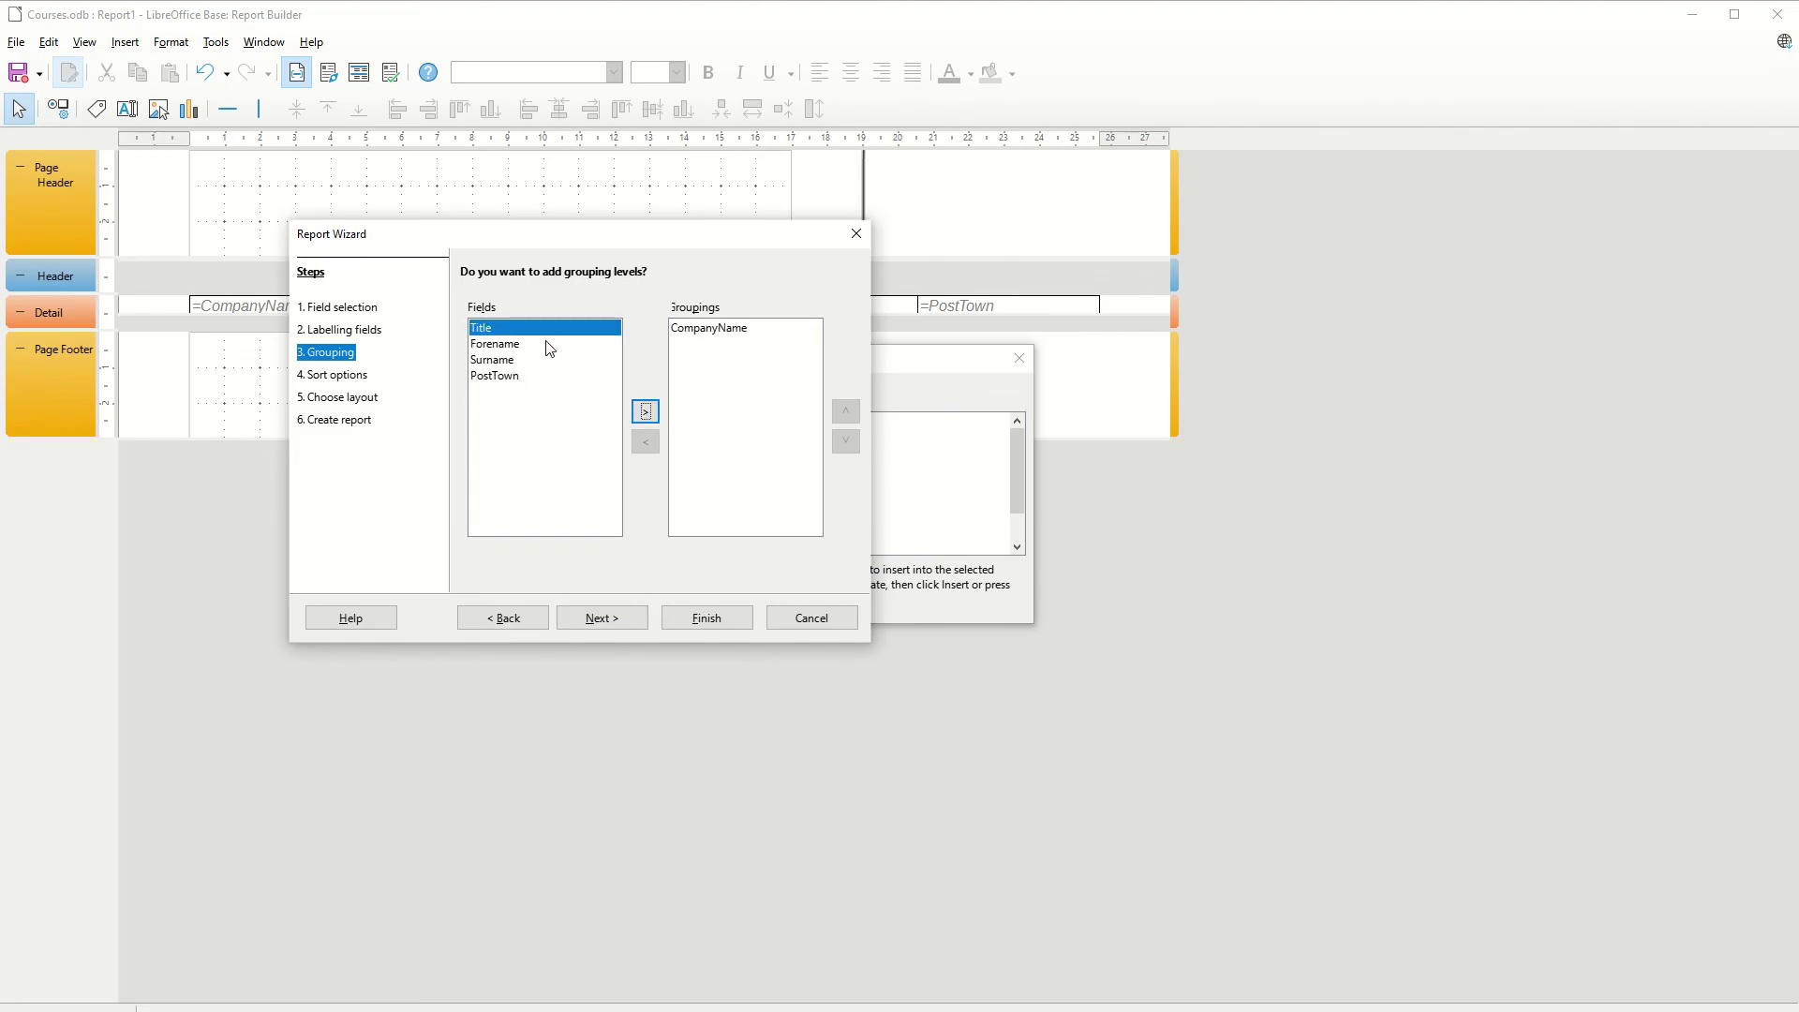
click(616, 624)
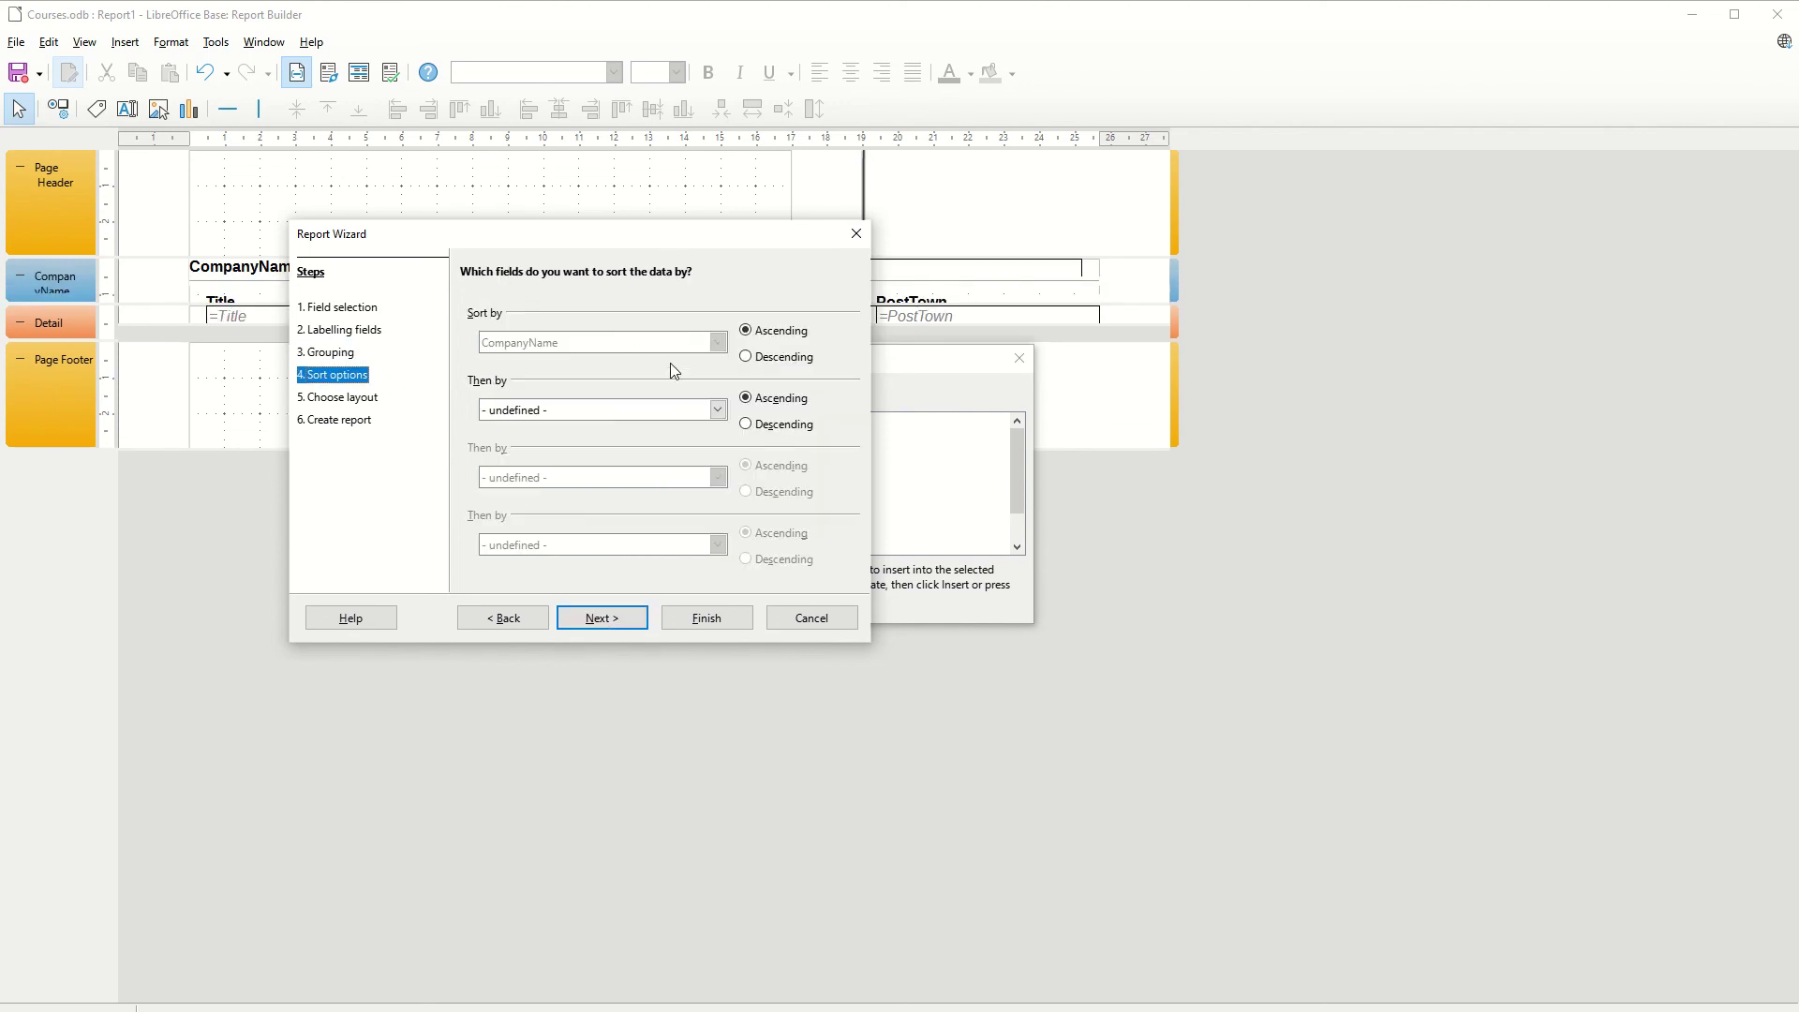
Accept the sort order and preview the columnar and block layouts of data
click(601, 618)
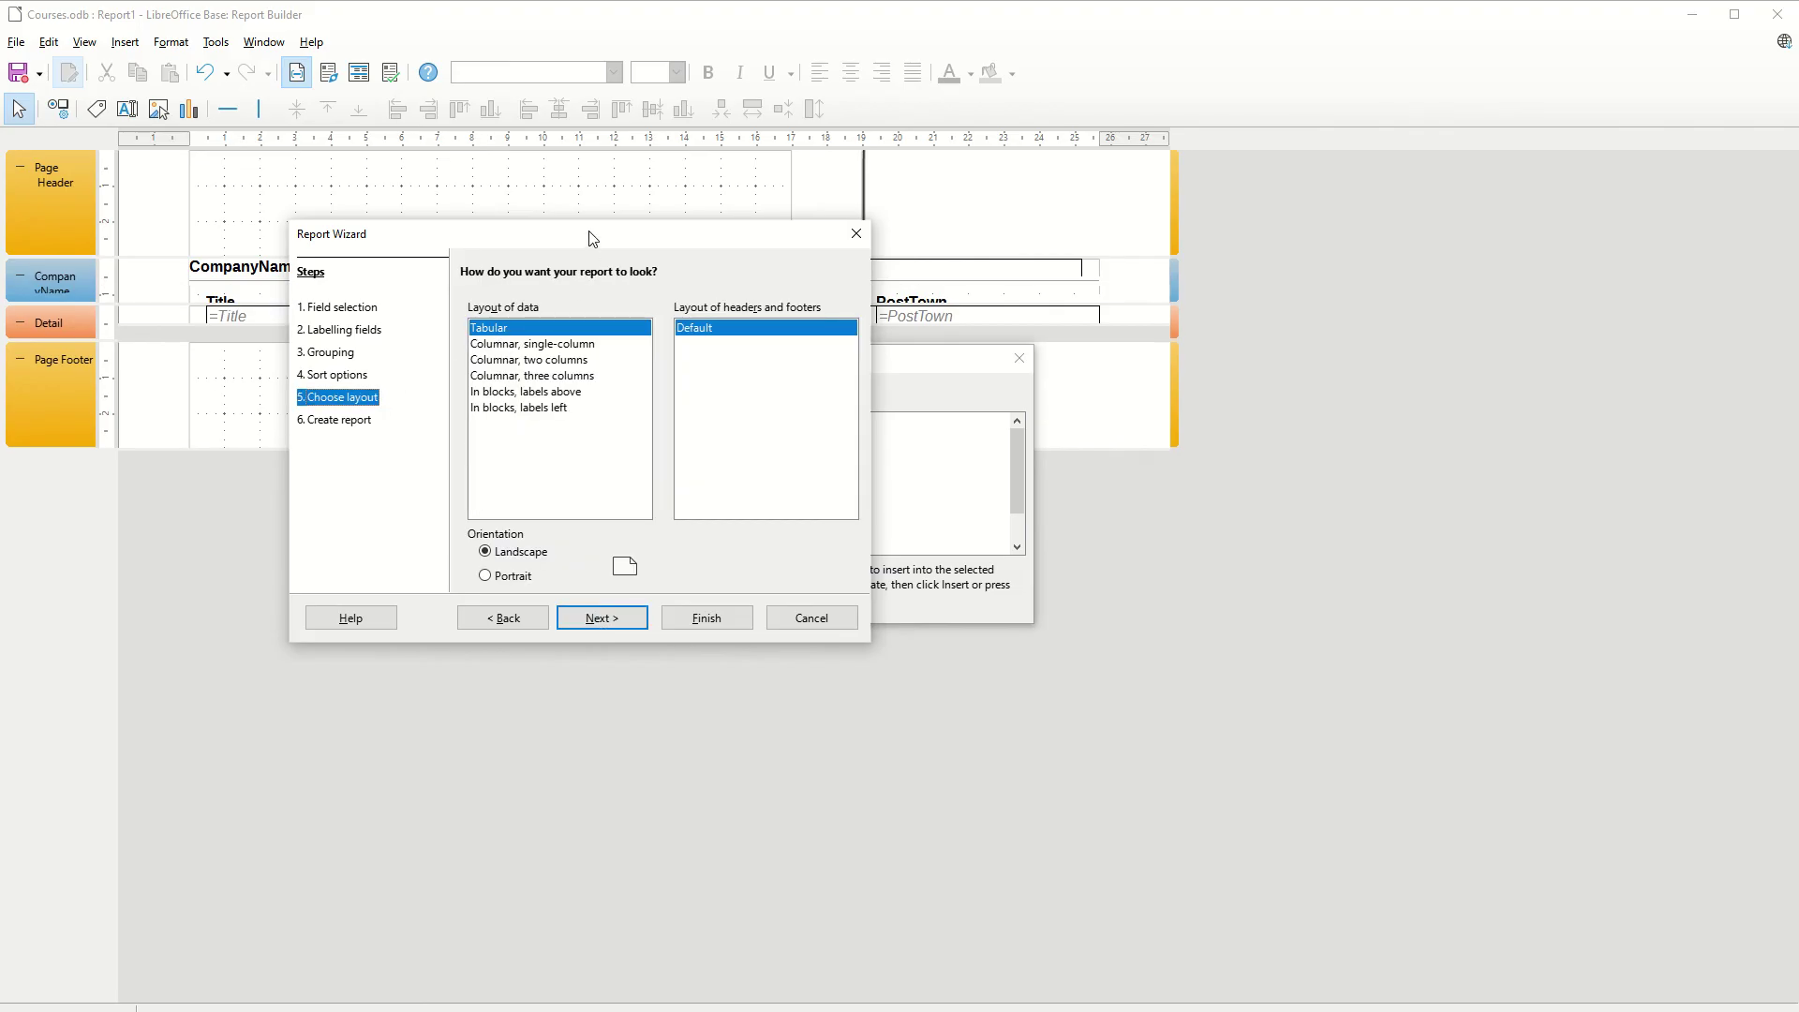
drag(592, 238, 664, 483)
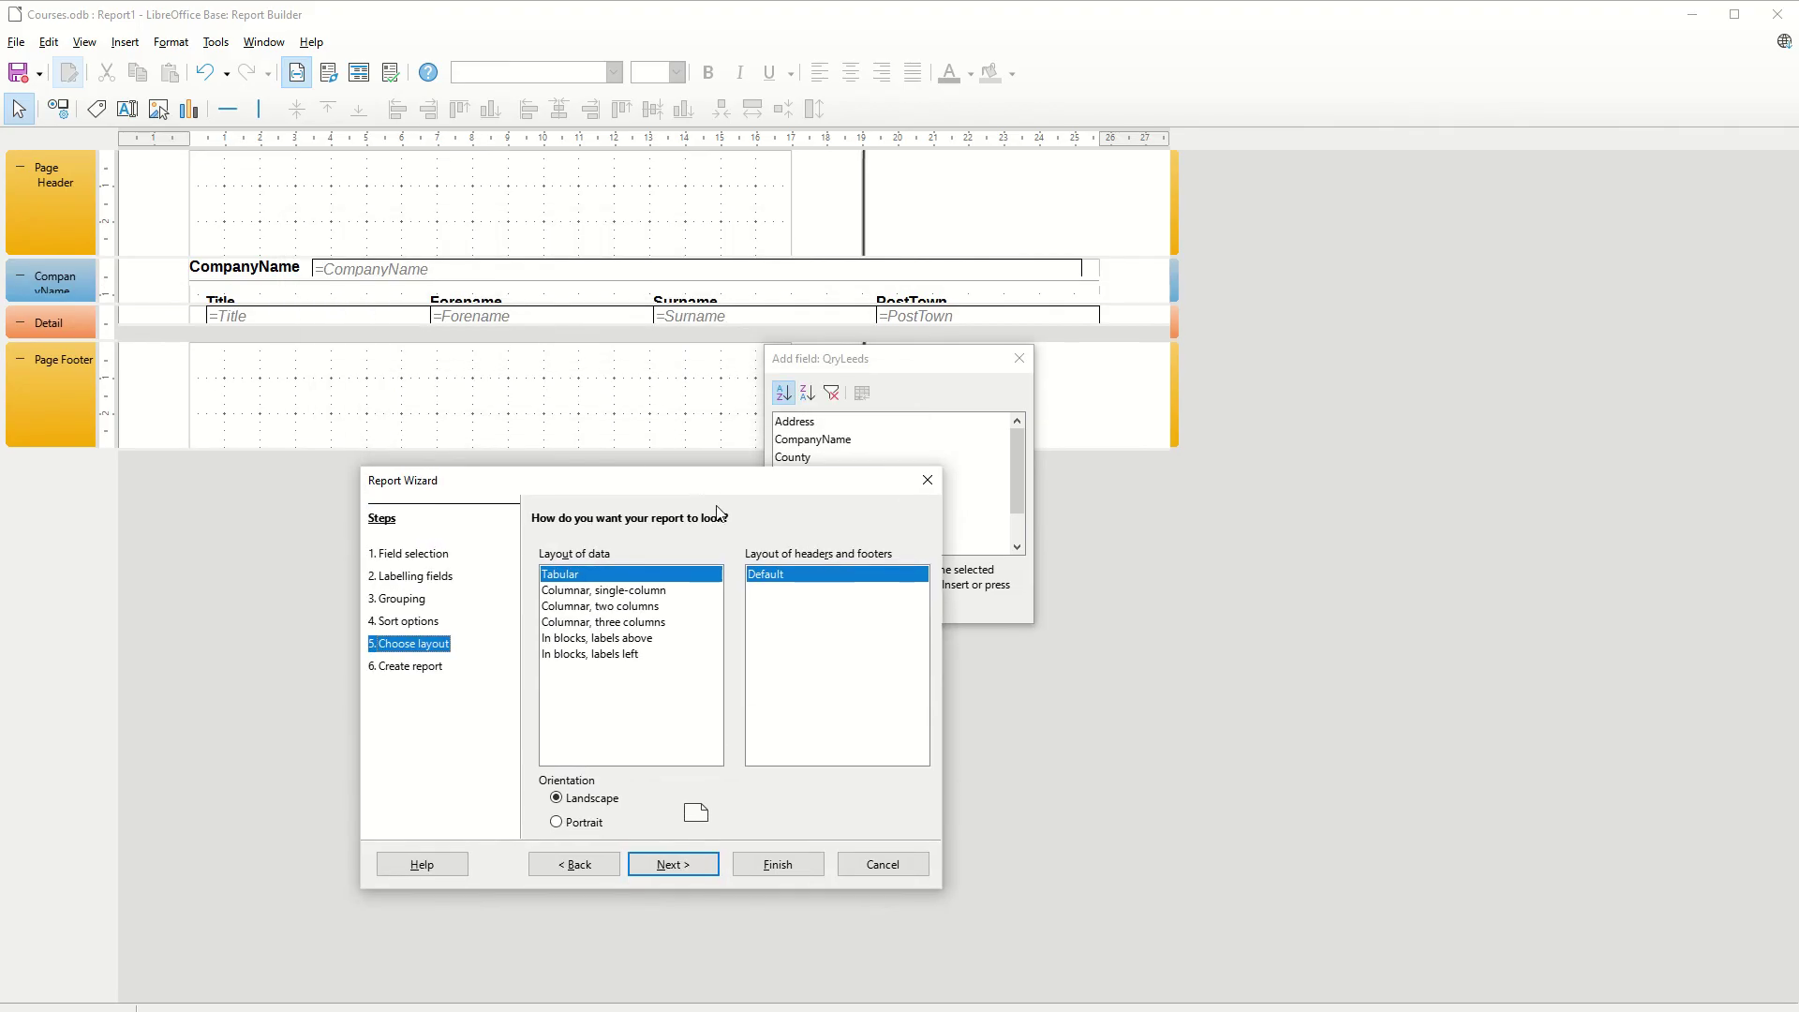
click(604, 591)
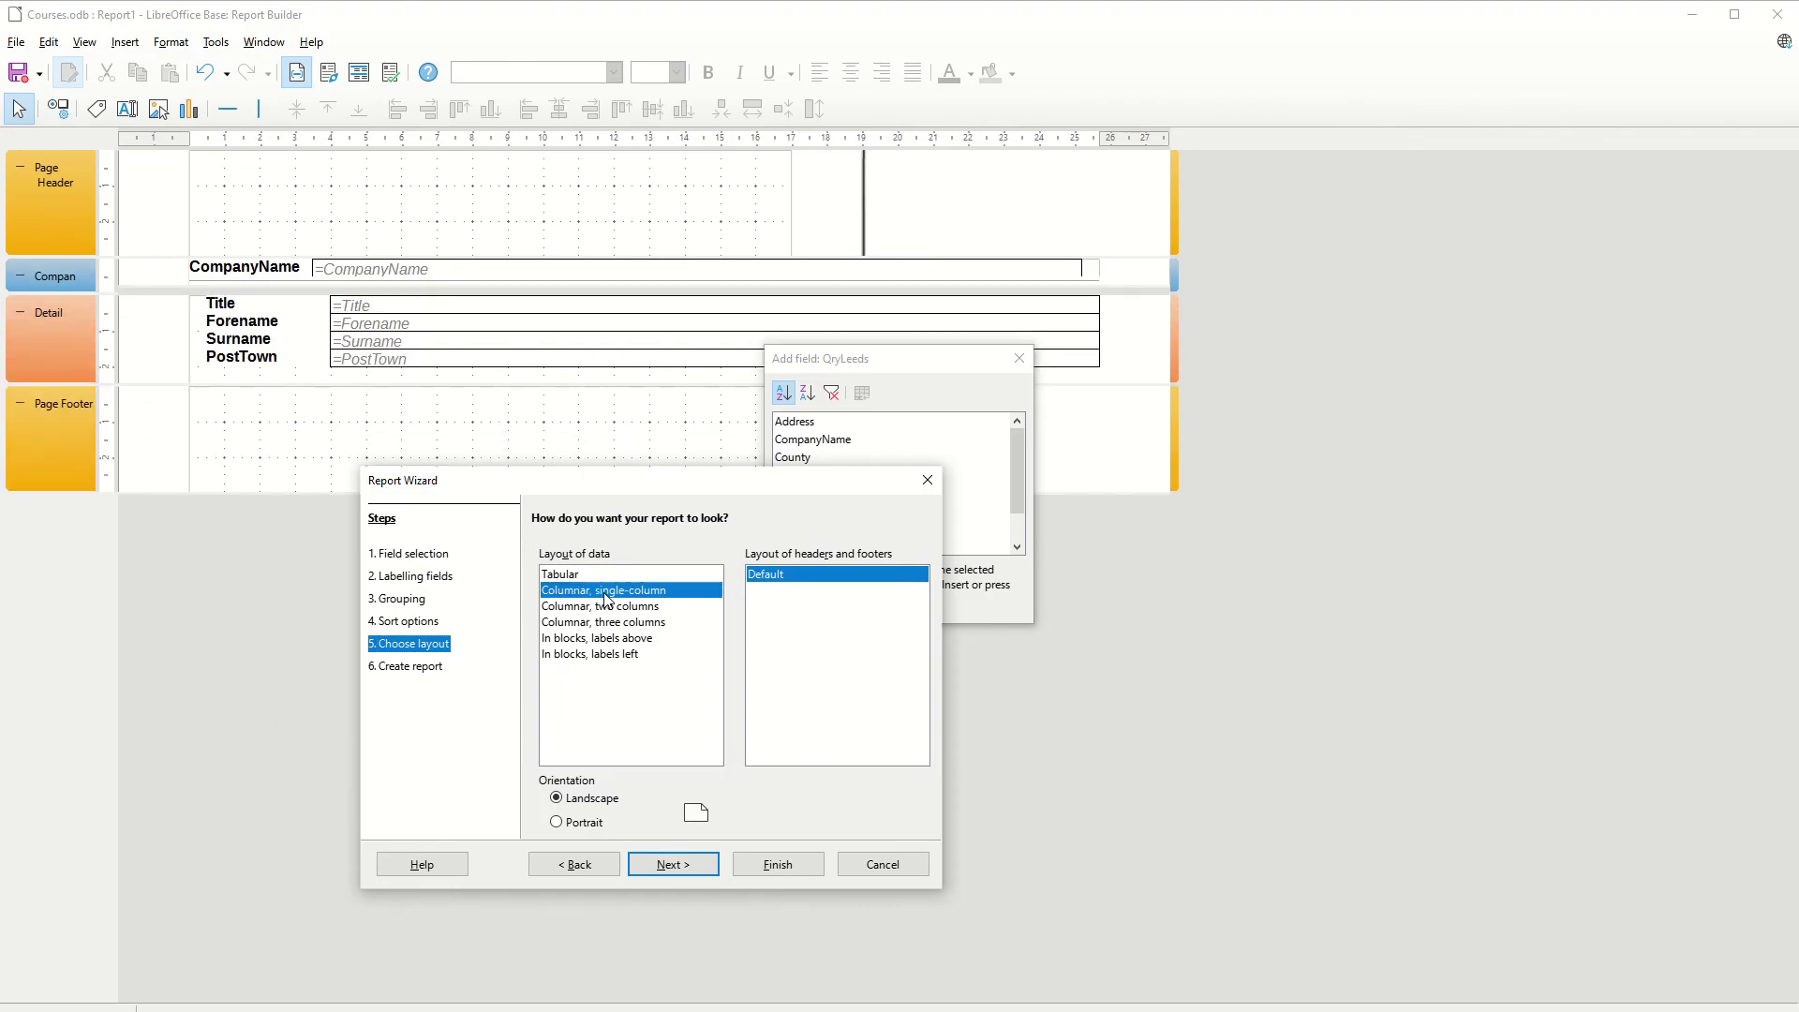
click(599, 607)
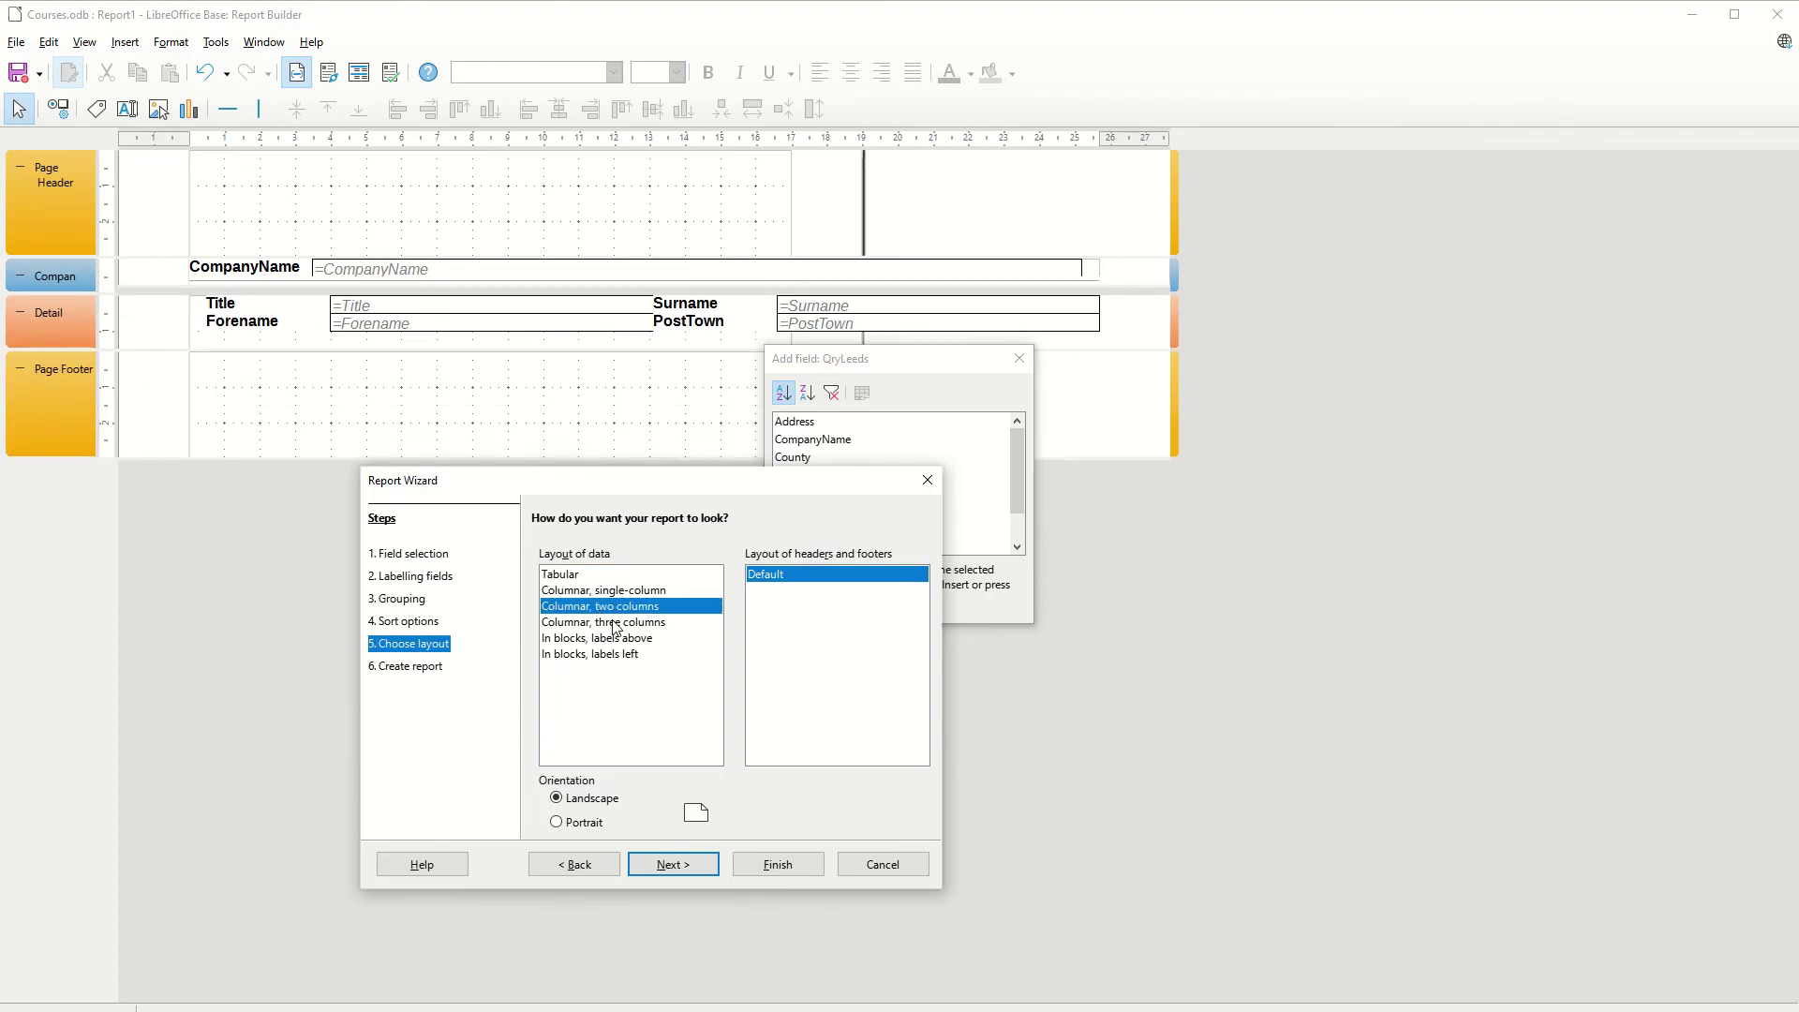
click(615, 626)
click(610, 641)
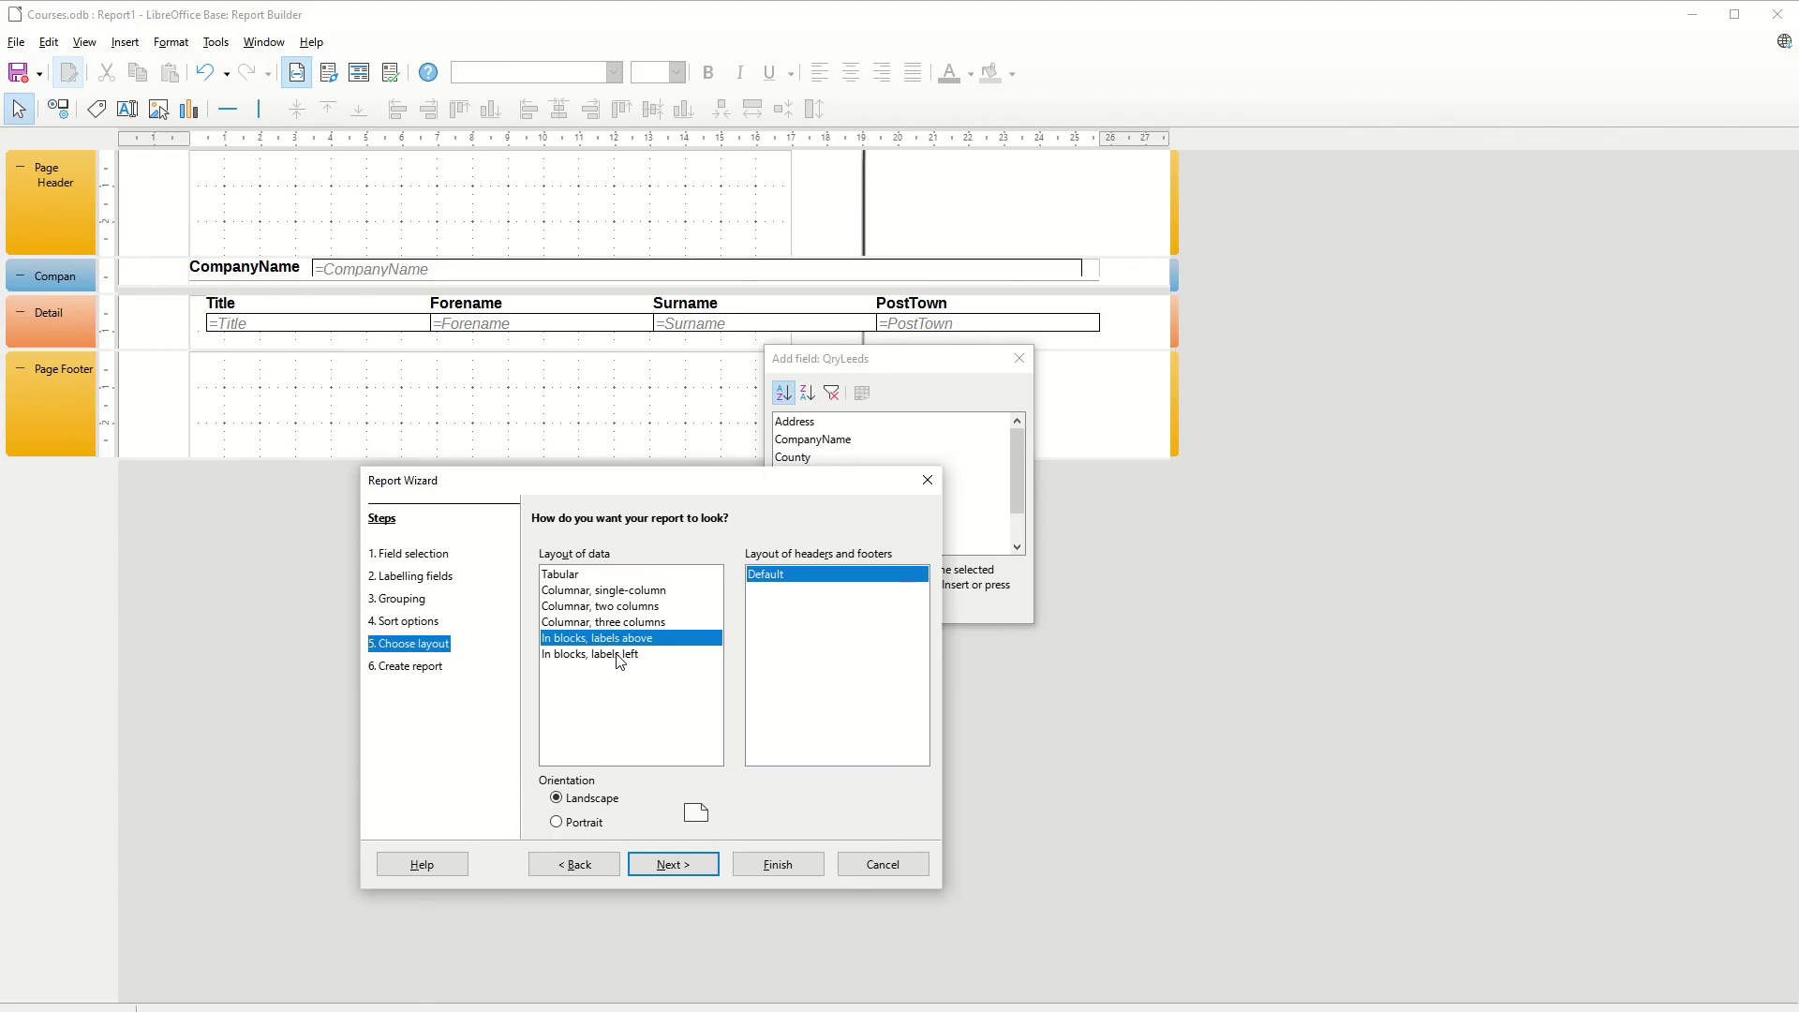
click(619, 656)
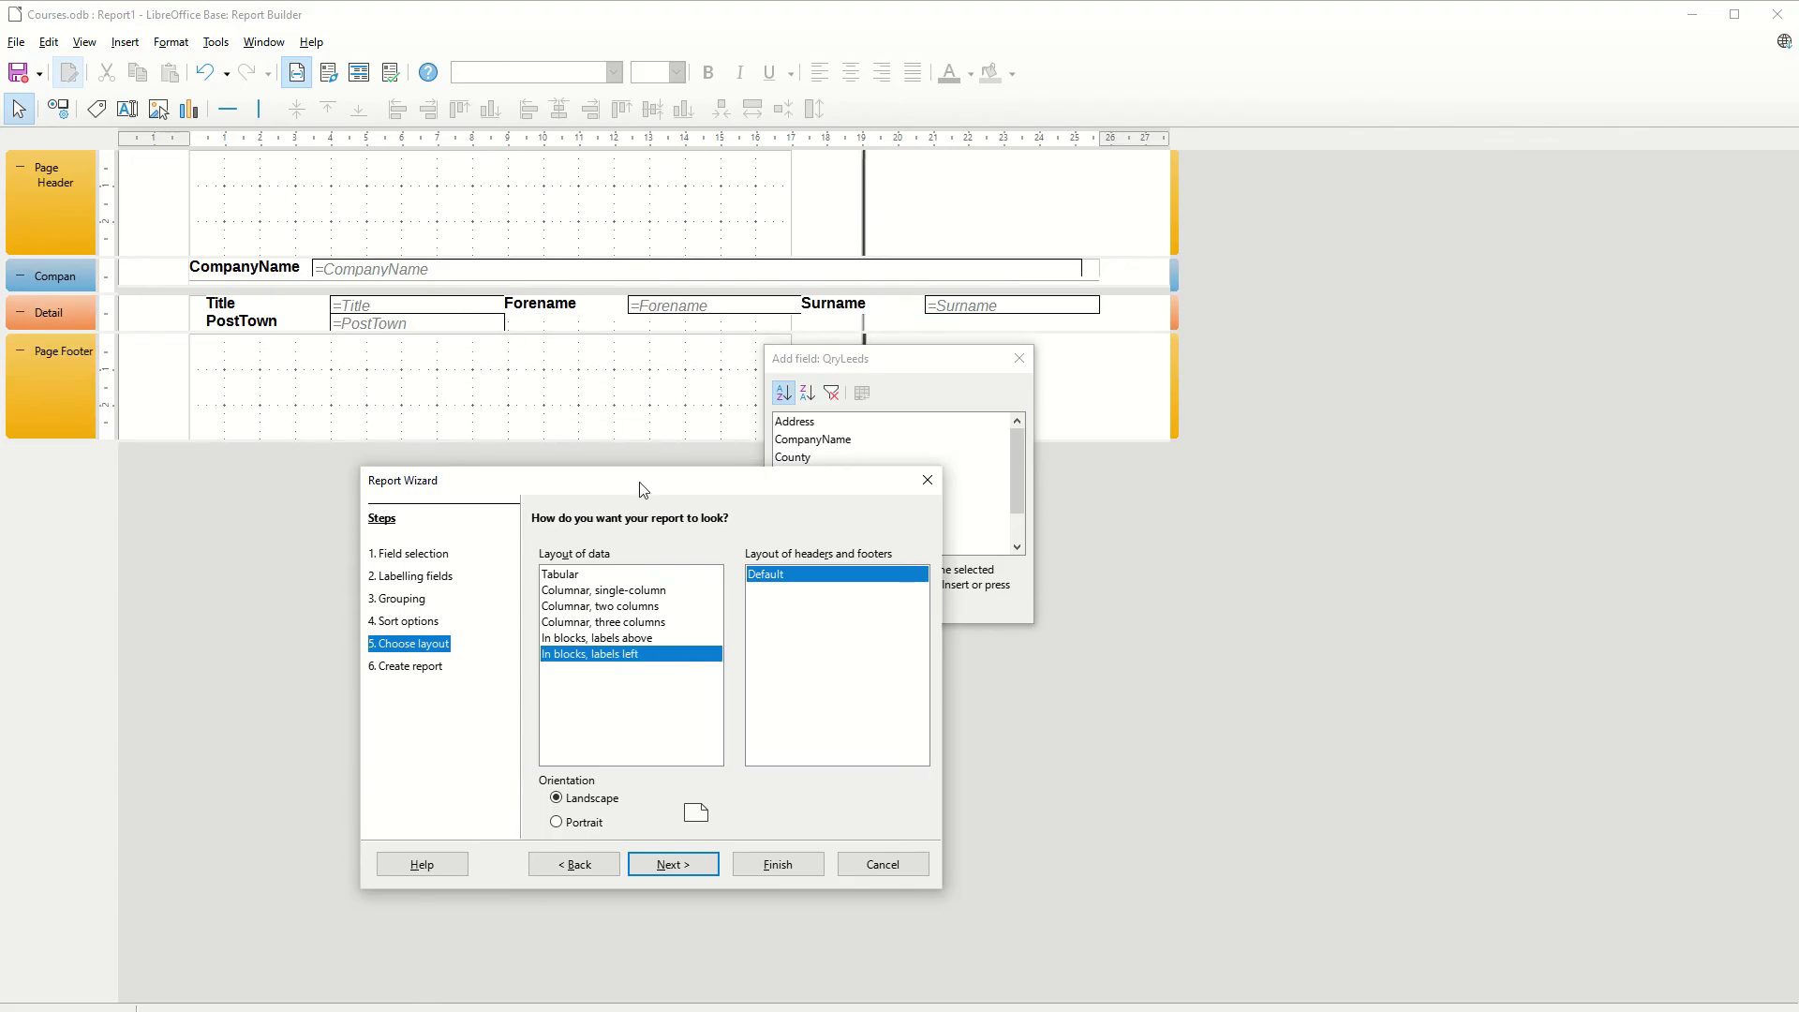
Choose the Tabular layout and prefix the report title with Rpt to make RptQryLeeds
drag(645, 489, 663, 288)
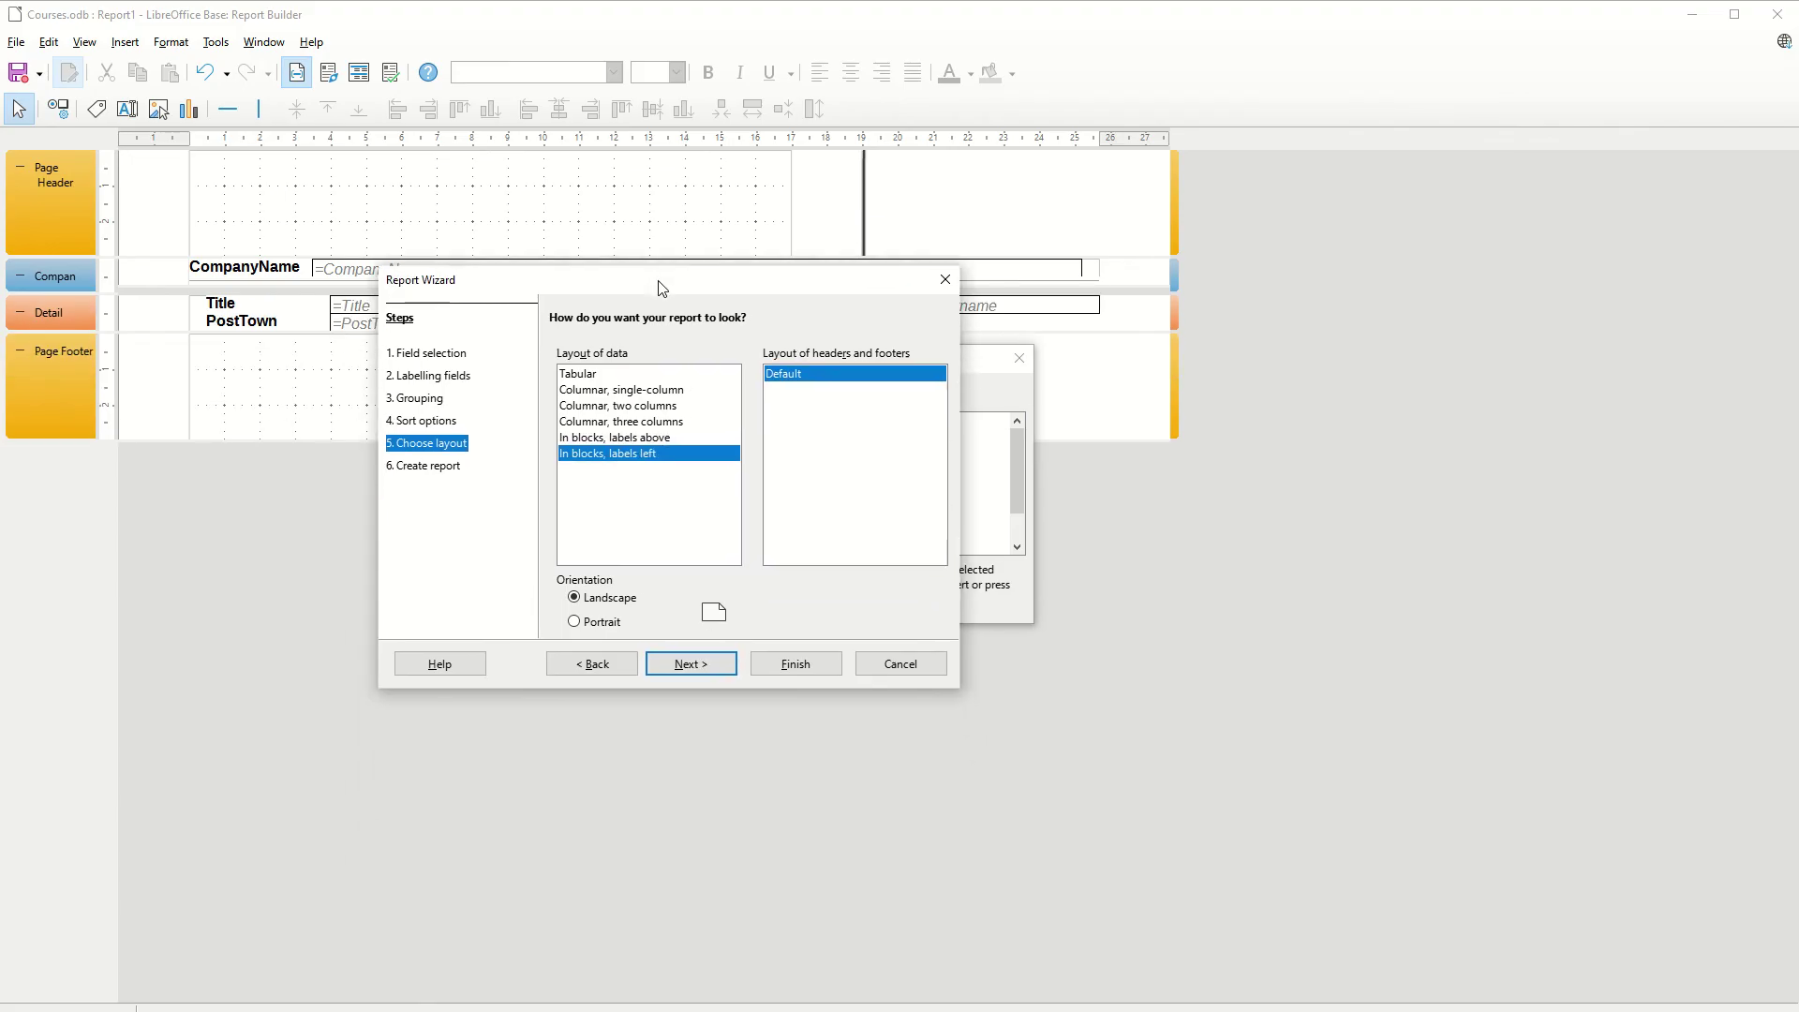
click(578, 375)
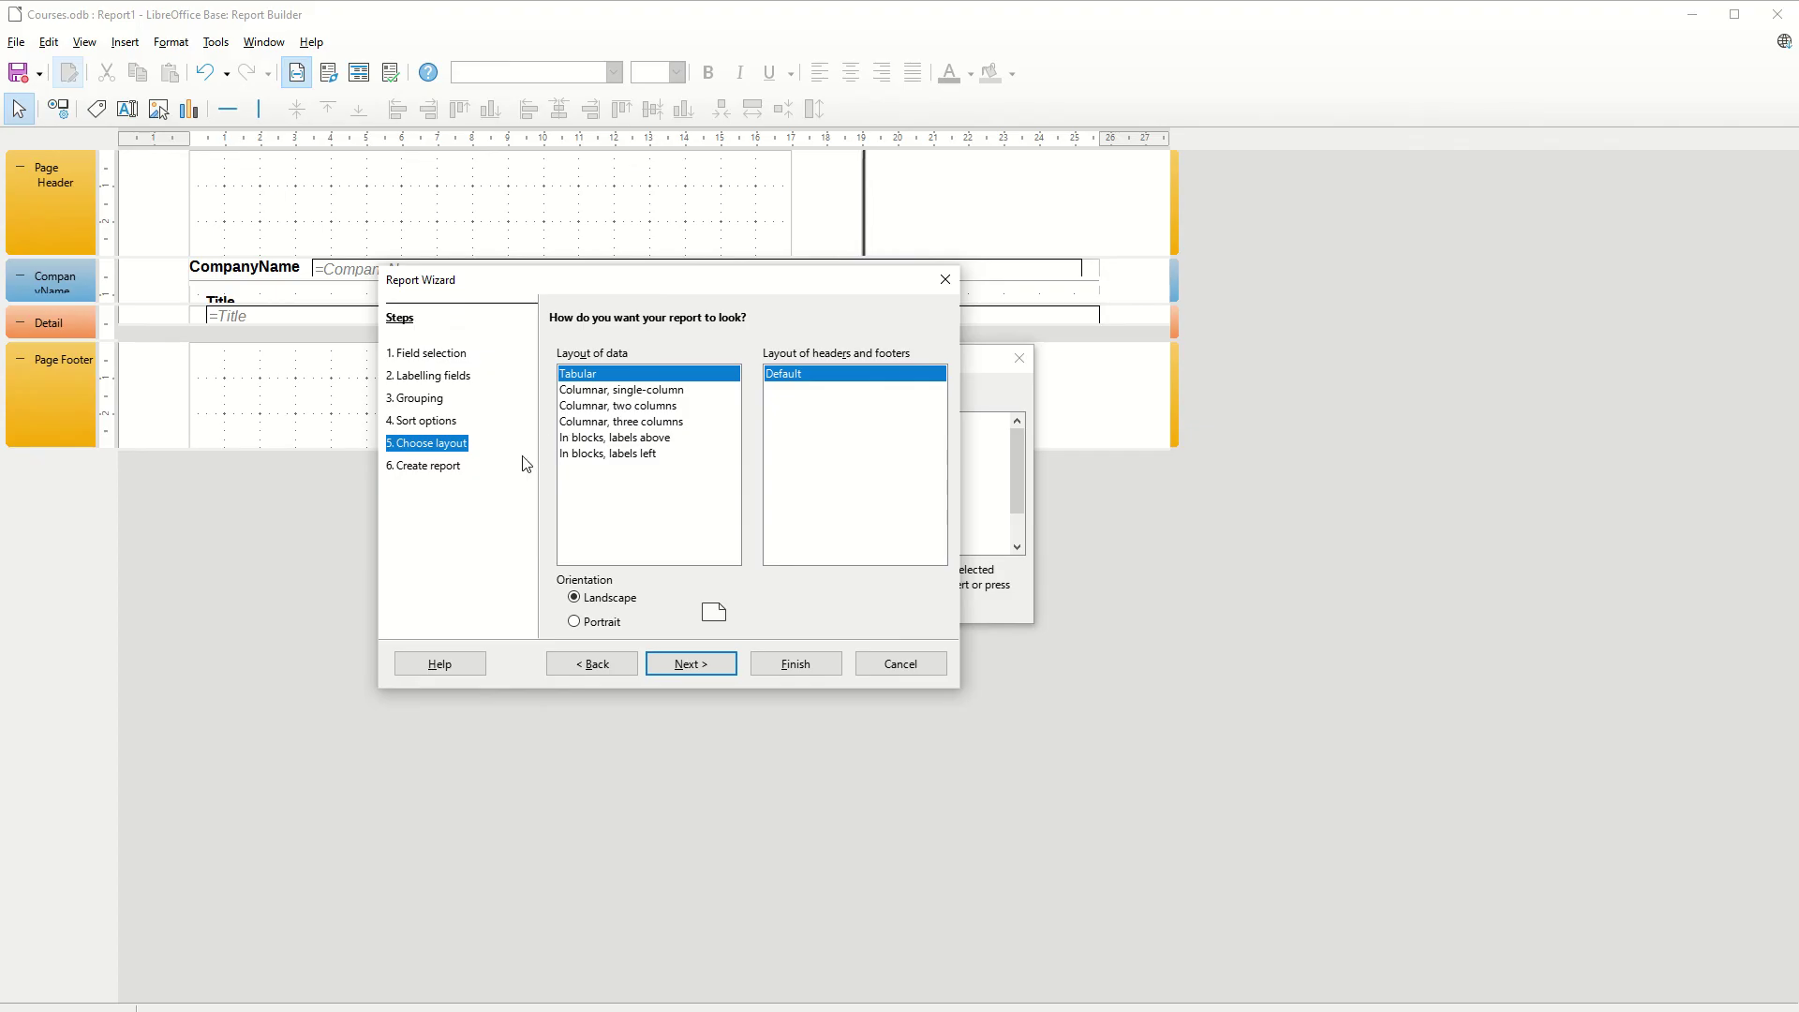
click(693, 665)
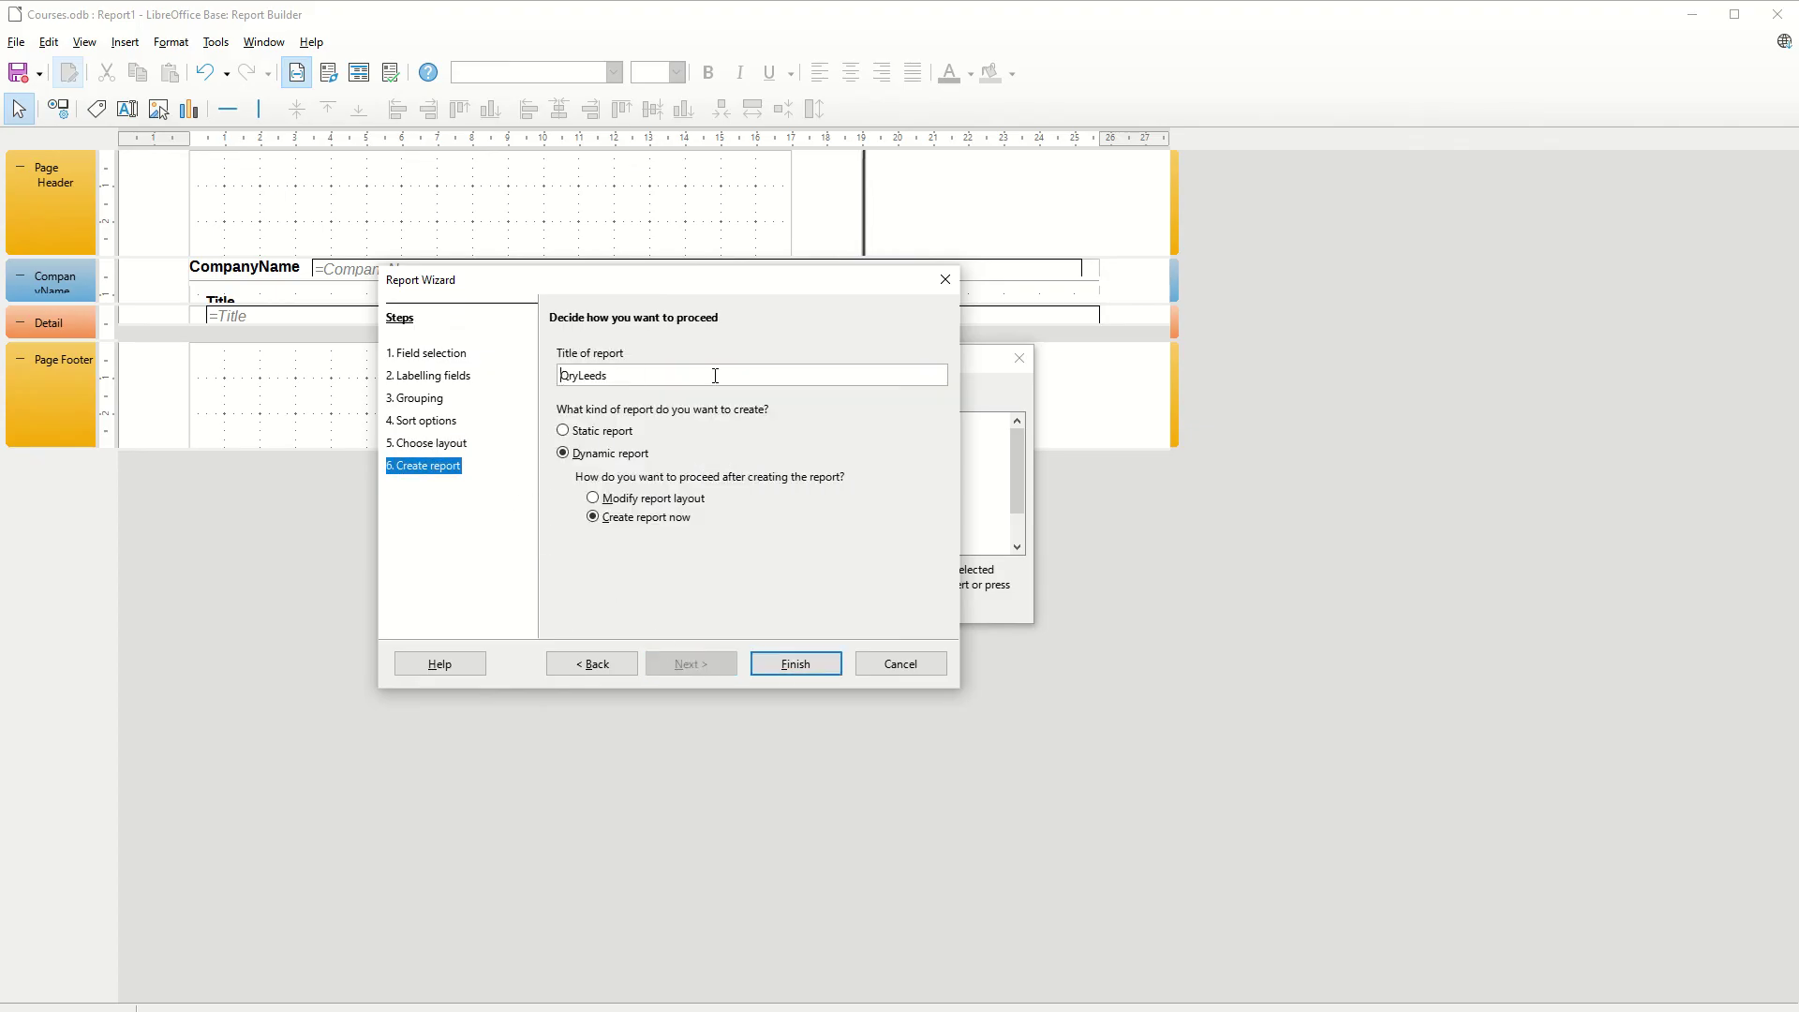
text(Rpt)
Finish the wizard to generate RptQryLeeds, listing four Leeds customers grouped by company
click(797, 663)
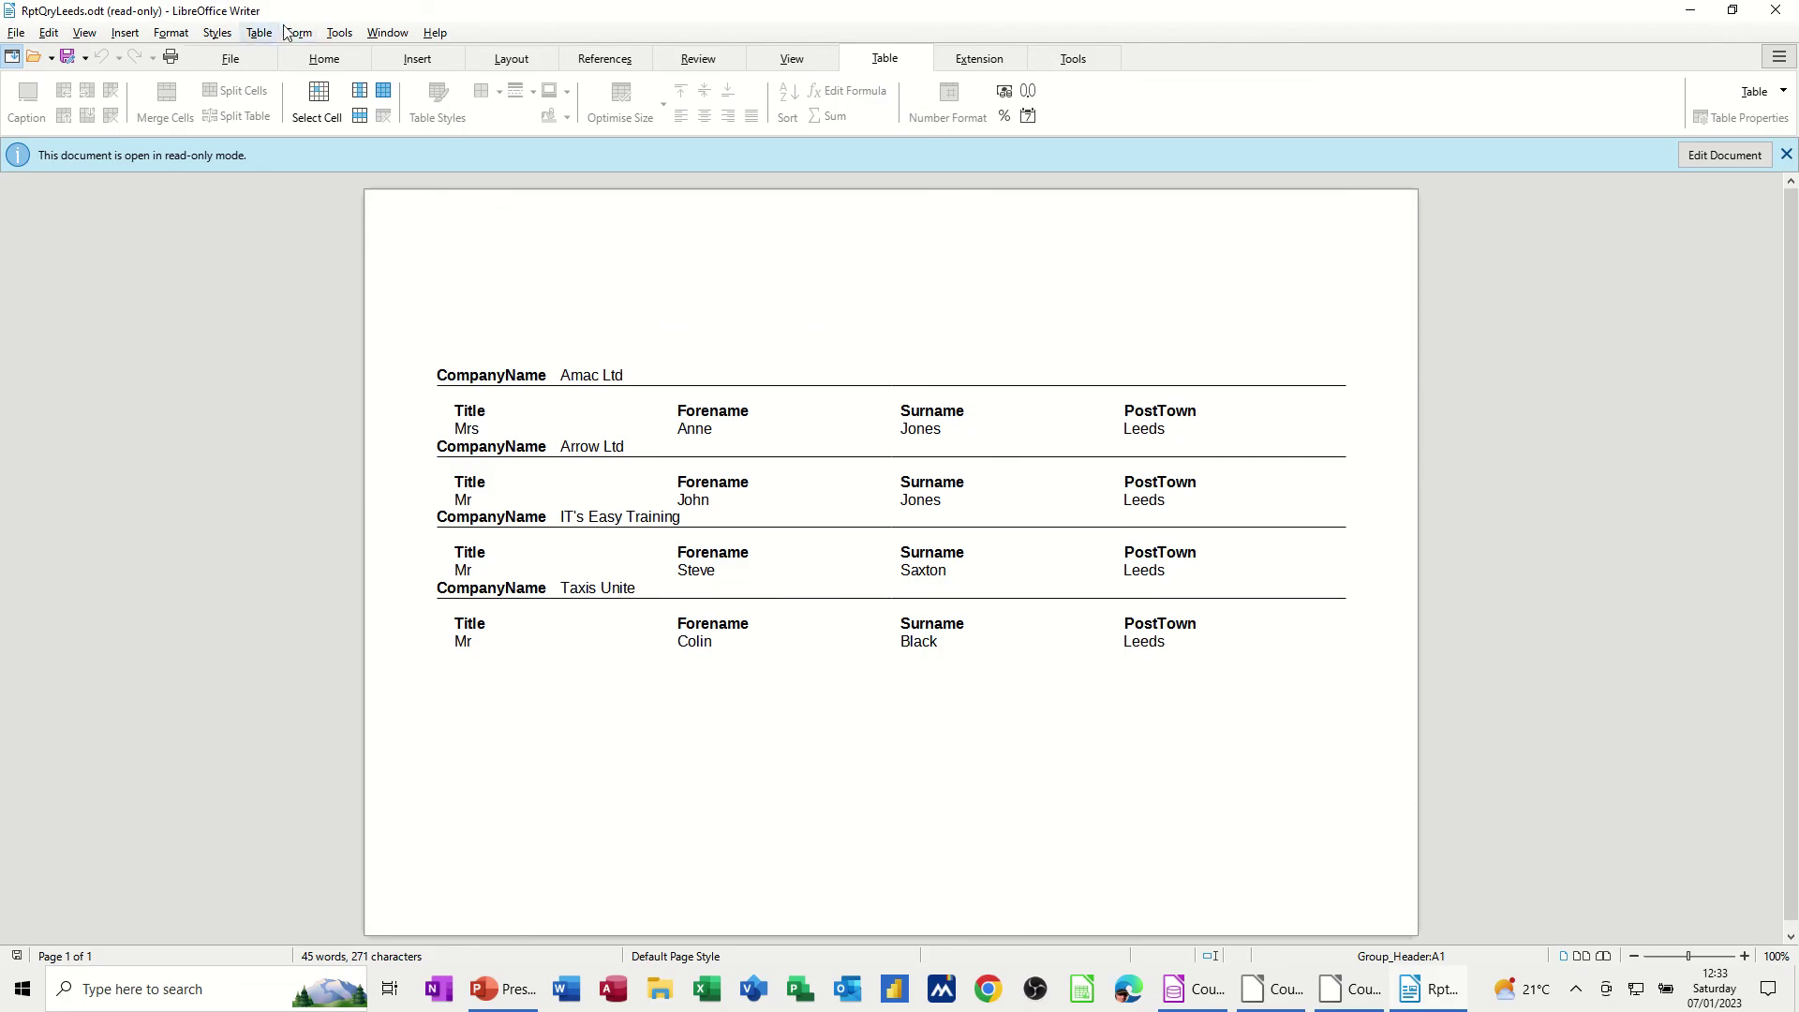
Close the report and check RptQryLeeds, the customers form, queries, and TblCustomers in Tables
click(1766, 14)
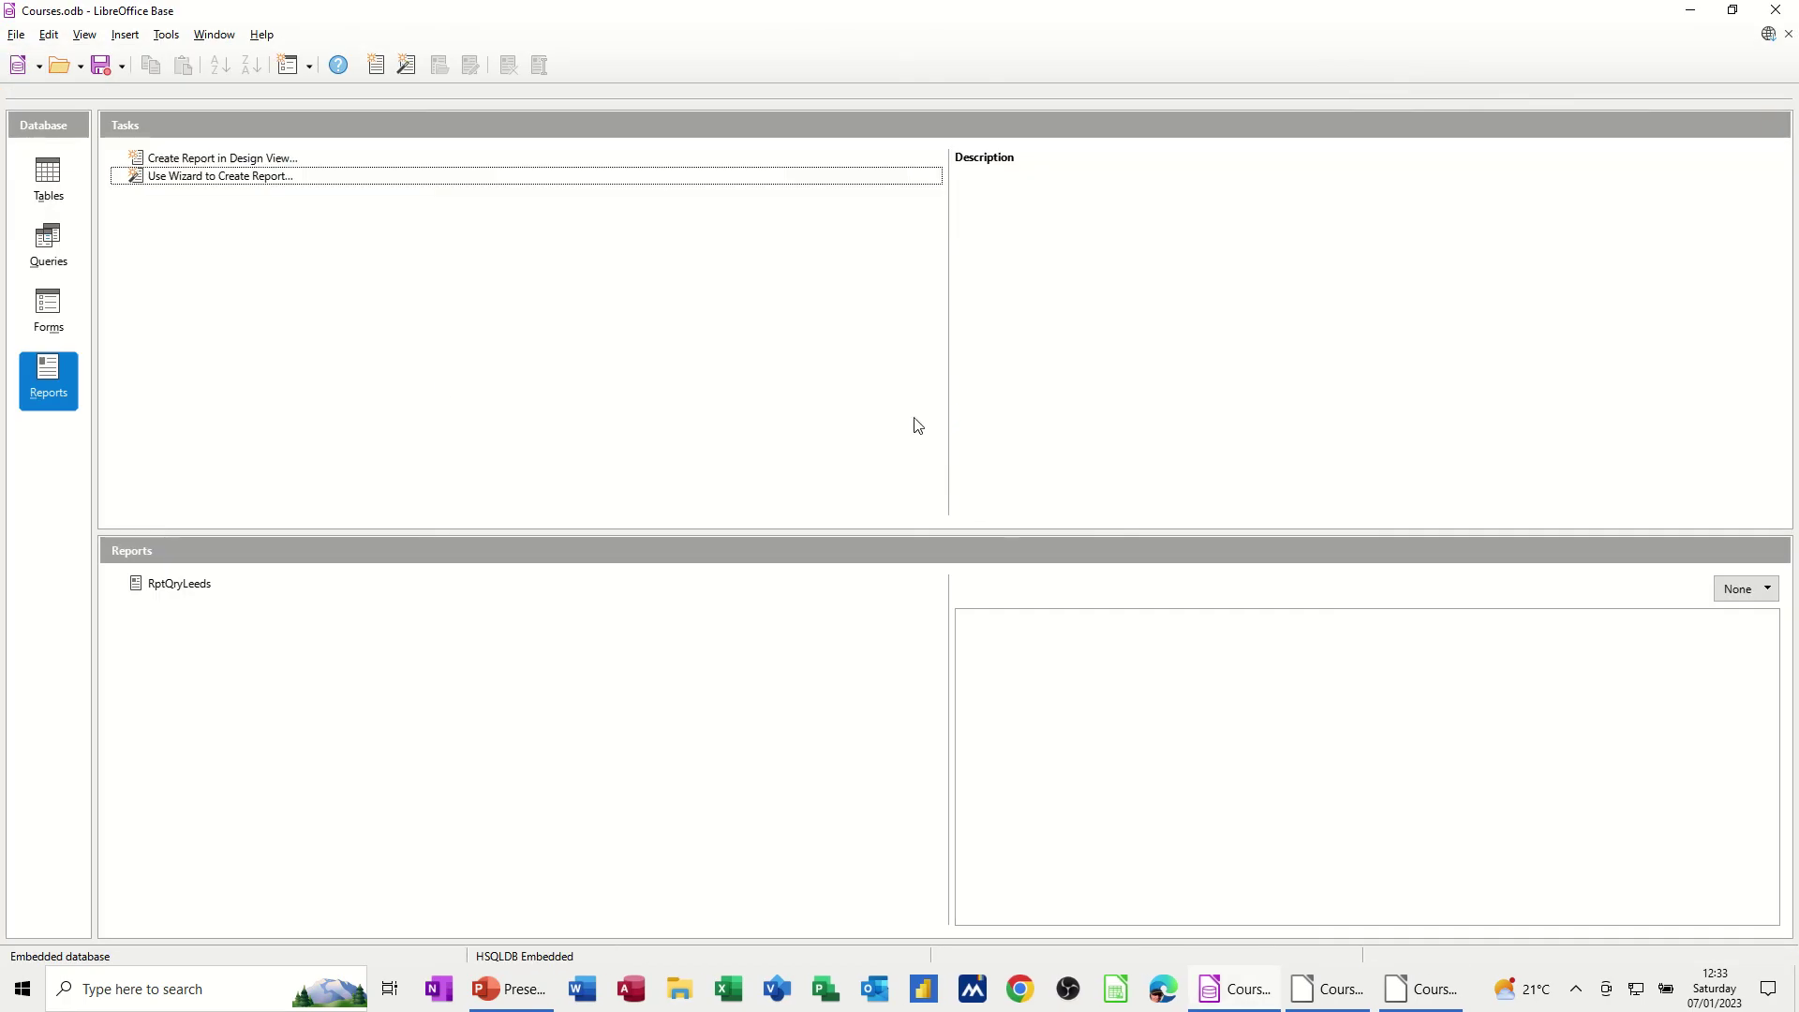
click(158, 592)
click(52, 309)
click(174, 585)
click(63, 255)
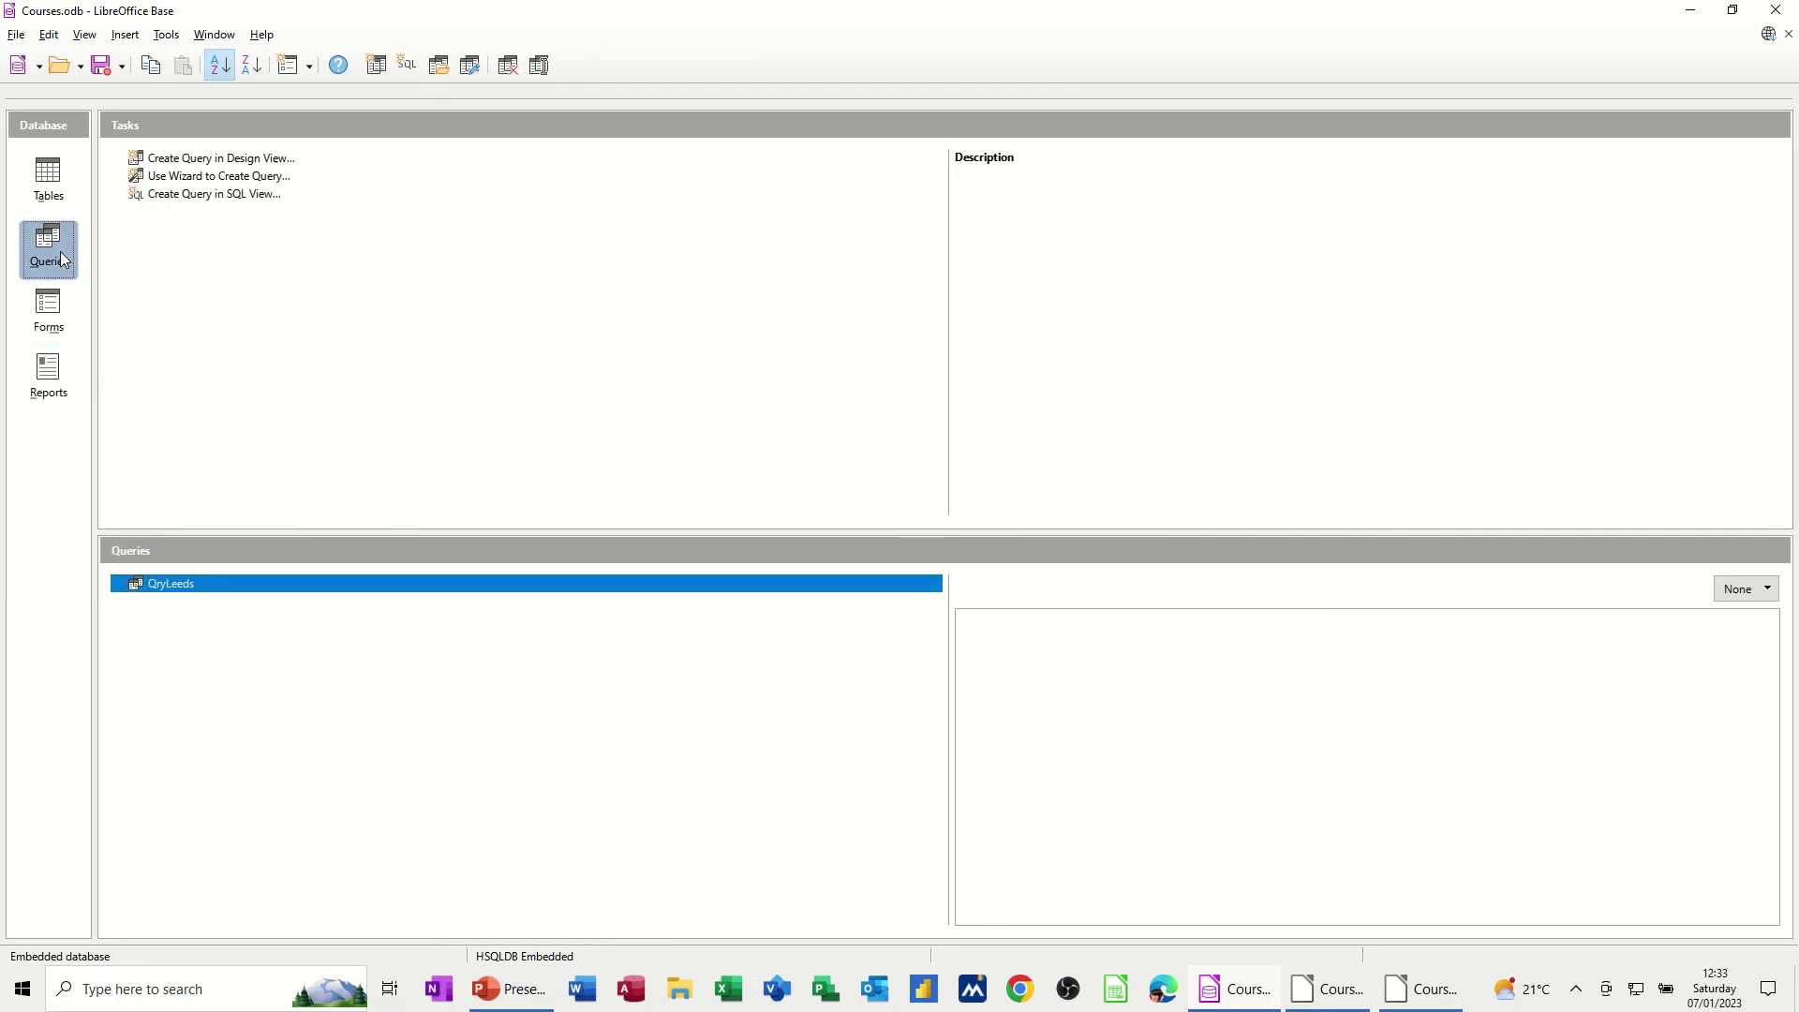
click(49, 183)
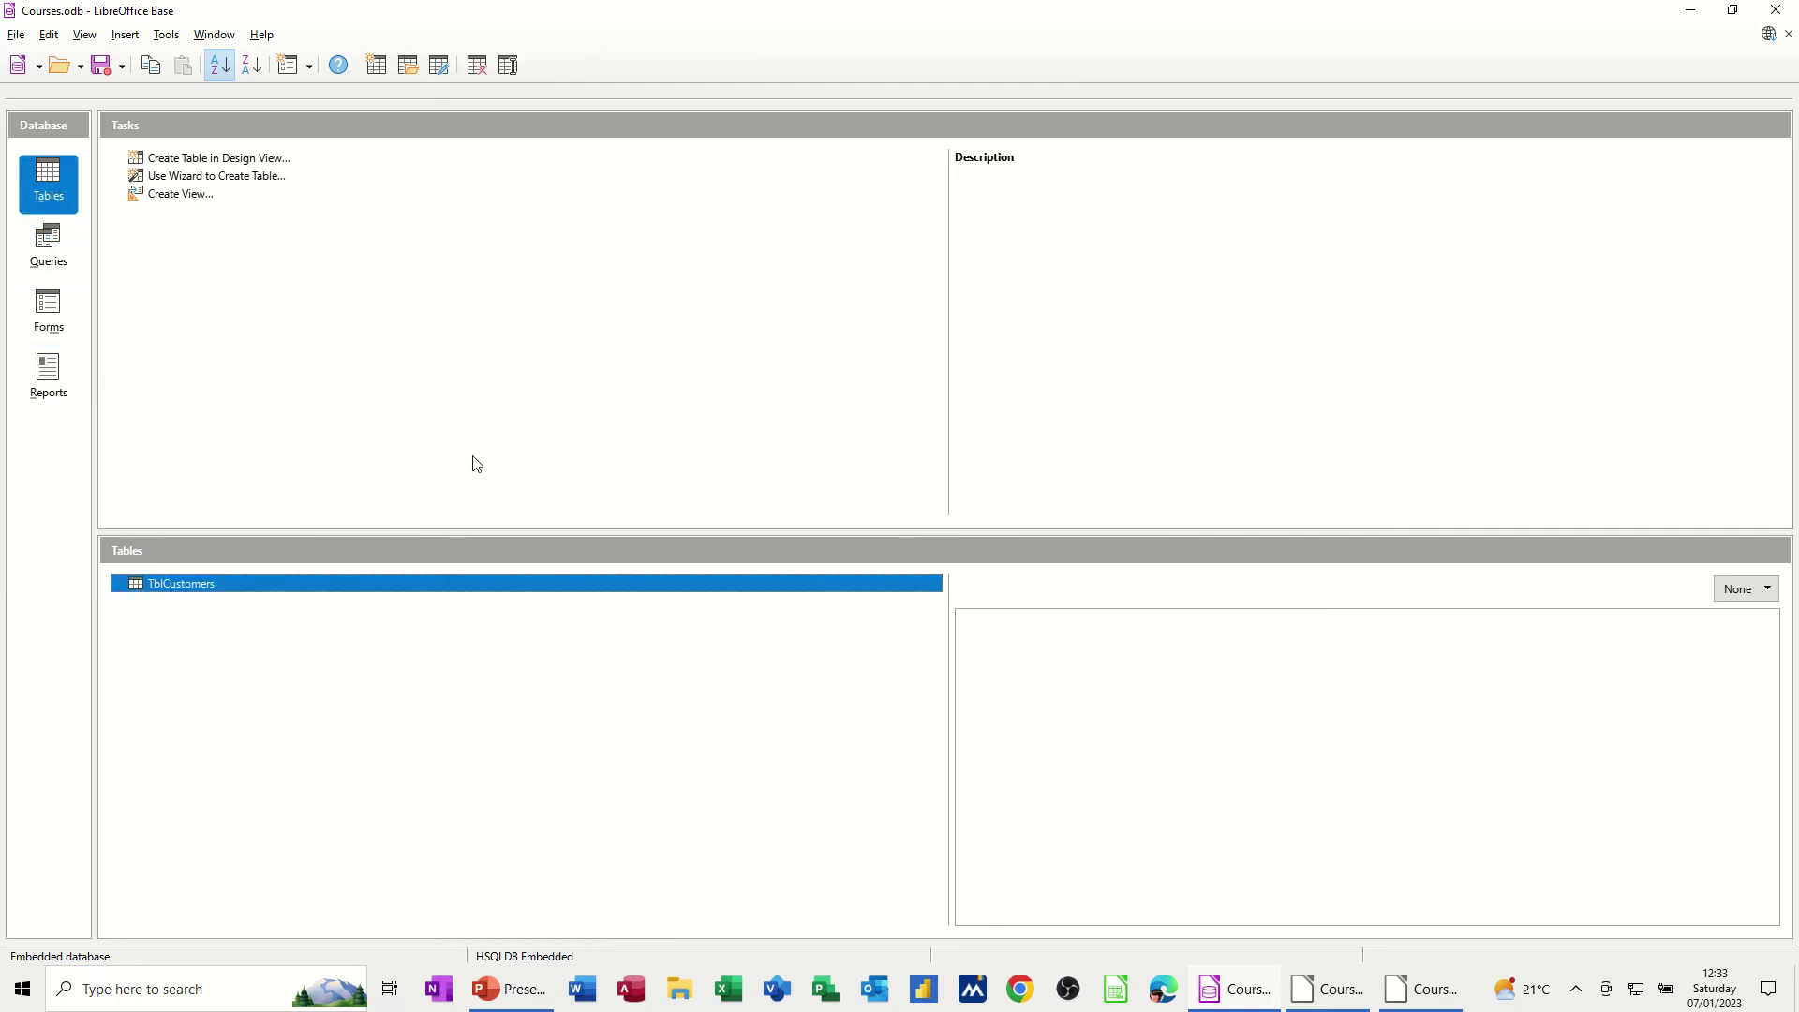